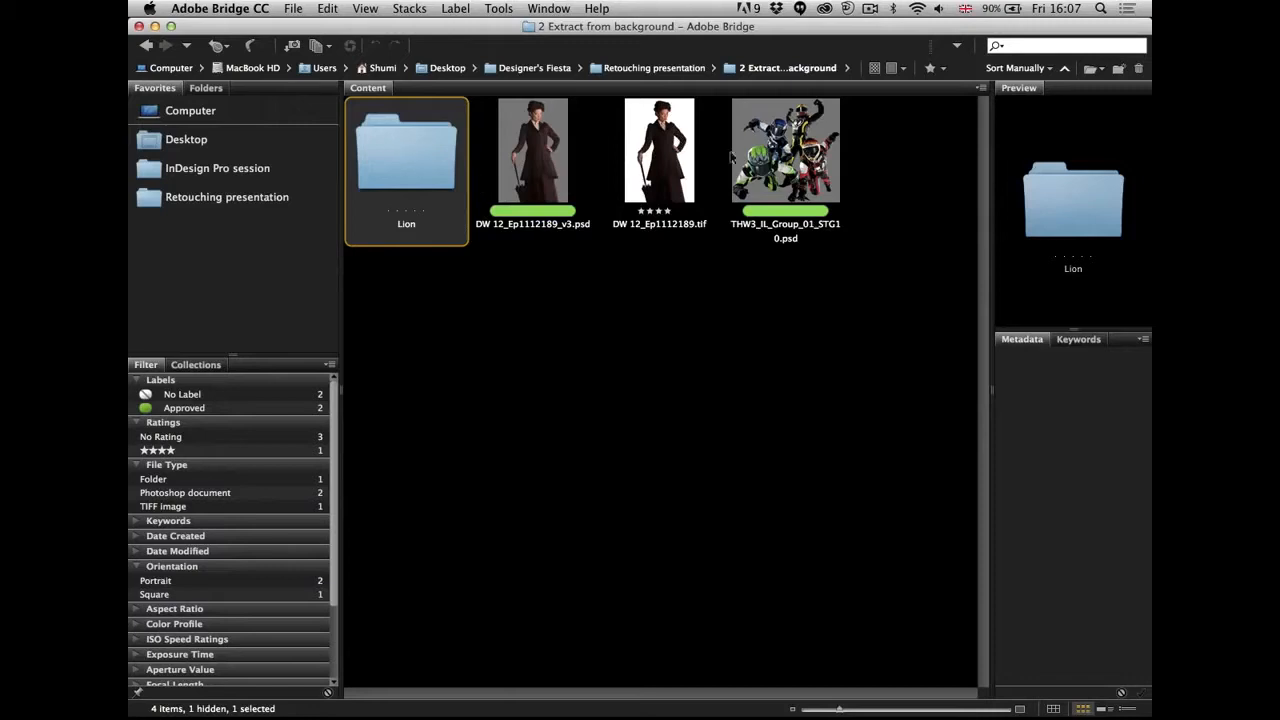
- Open THW3_IL_Group_01_STG10.psd from Bridge in Photoshop and show its layers
double_click(771, 157)
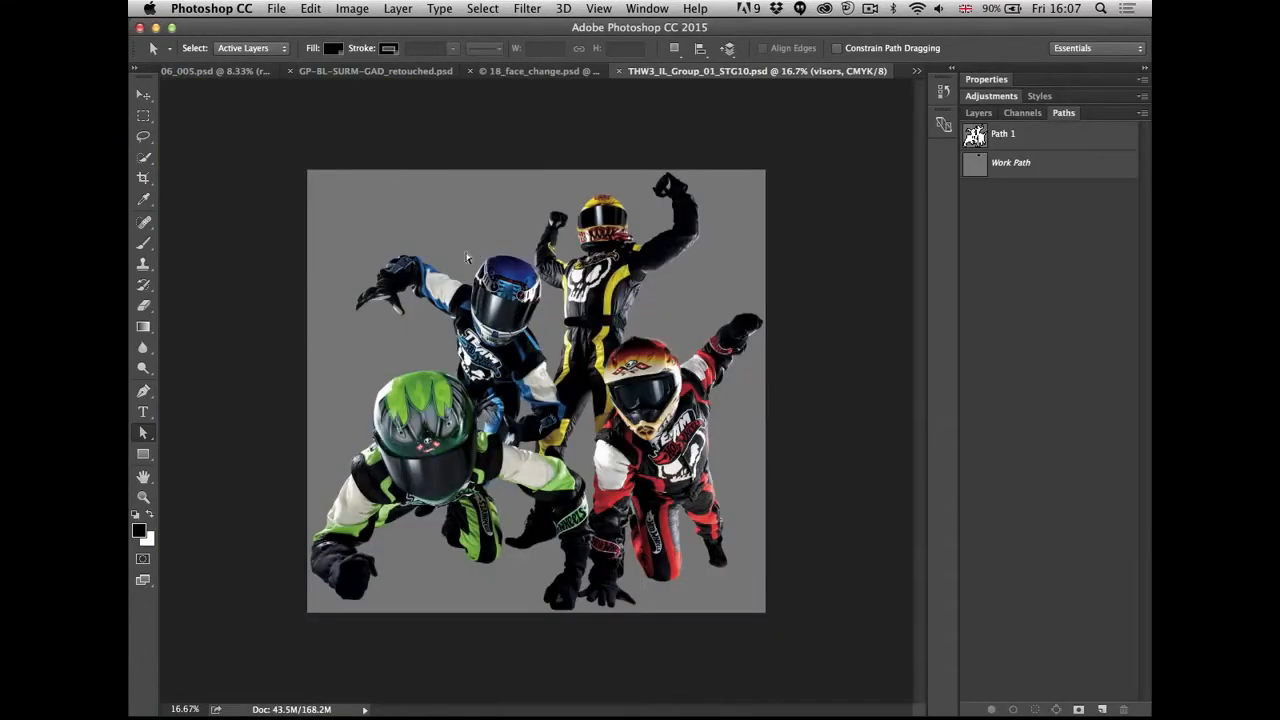
key(v)
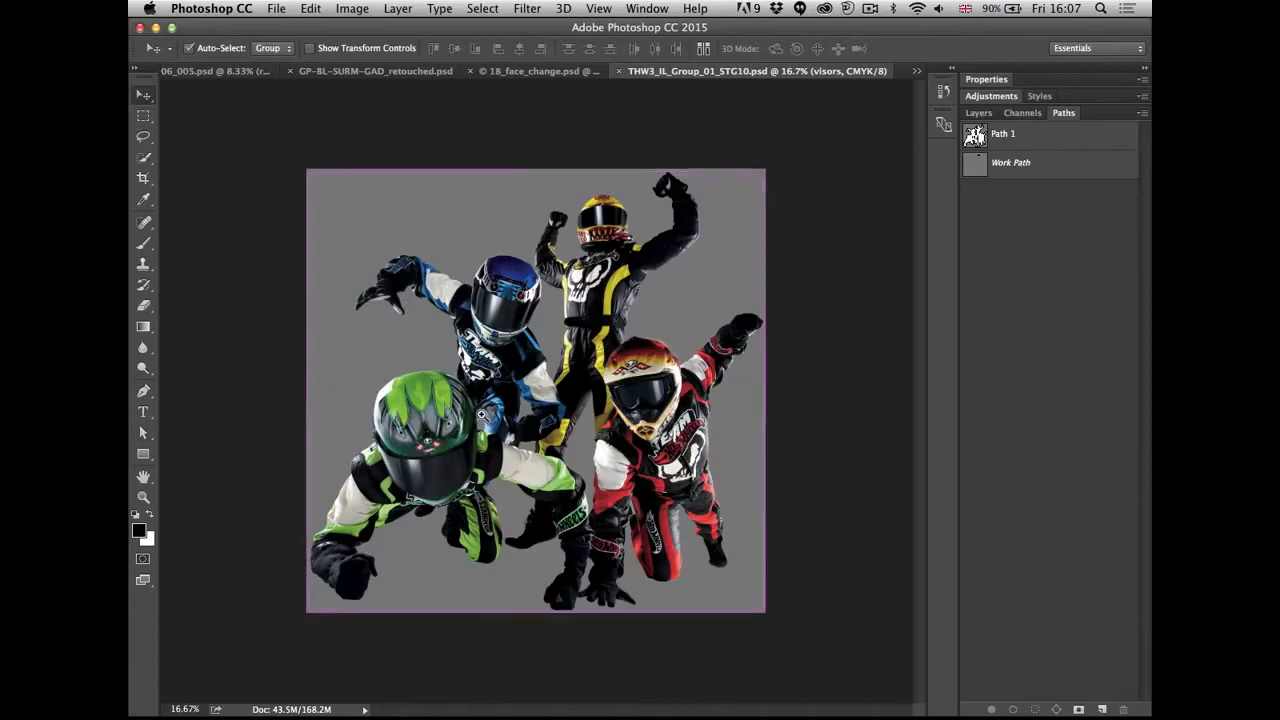
drag(477, 406, 574, 424)
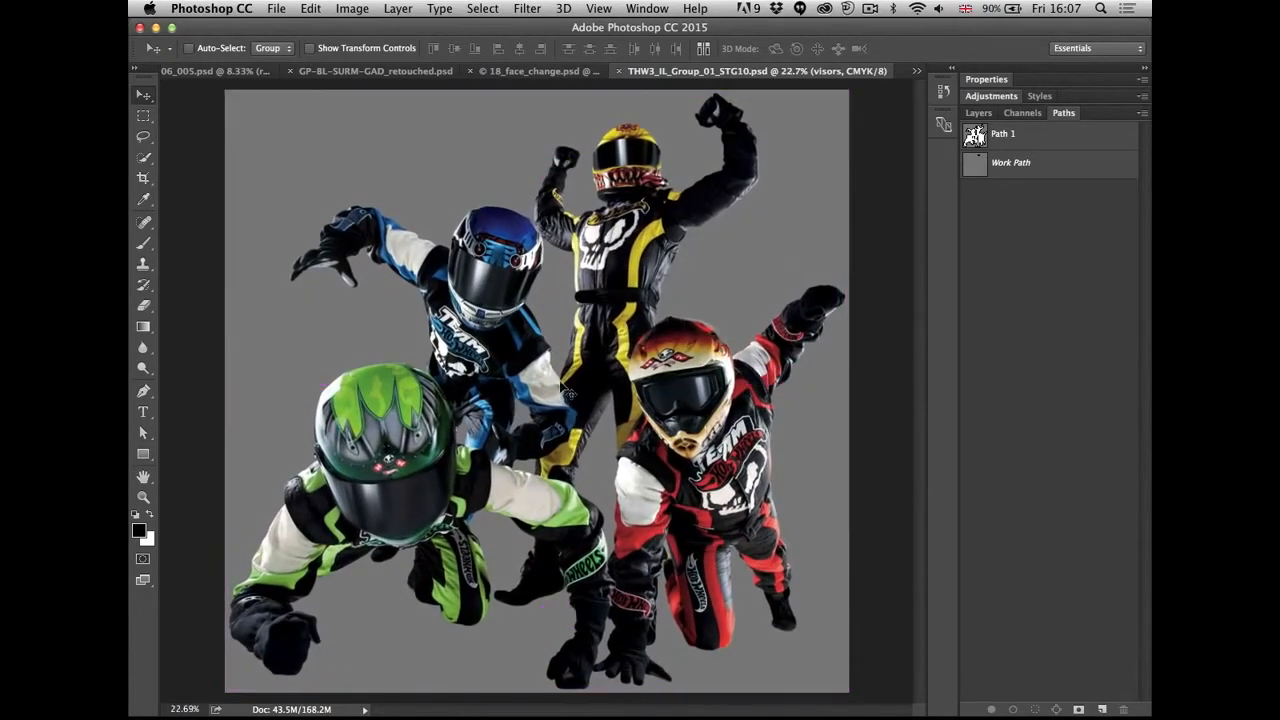
click(979, 114)
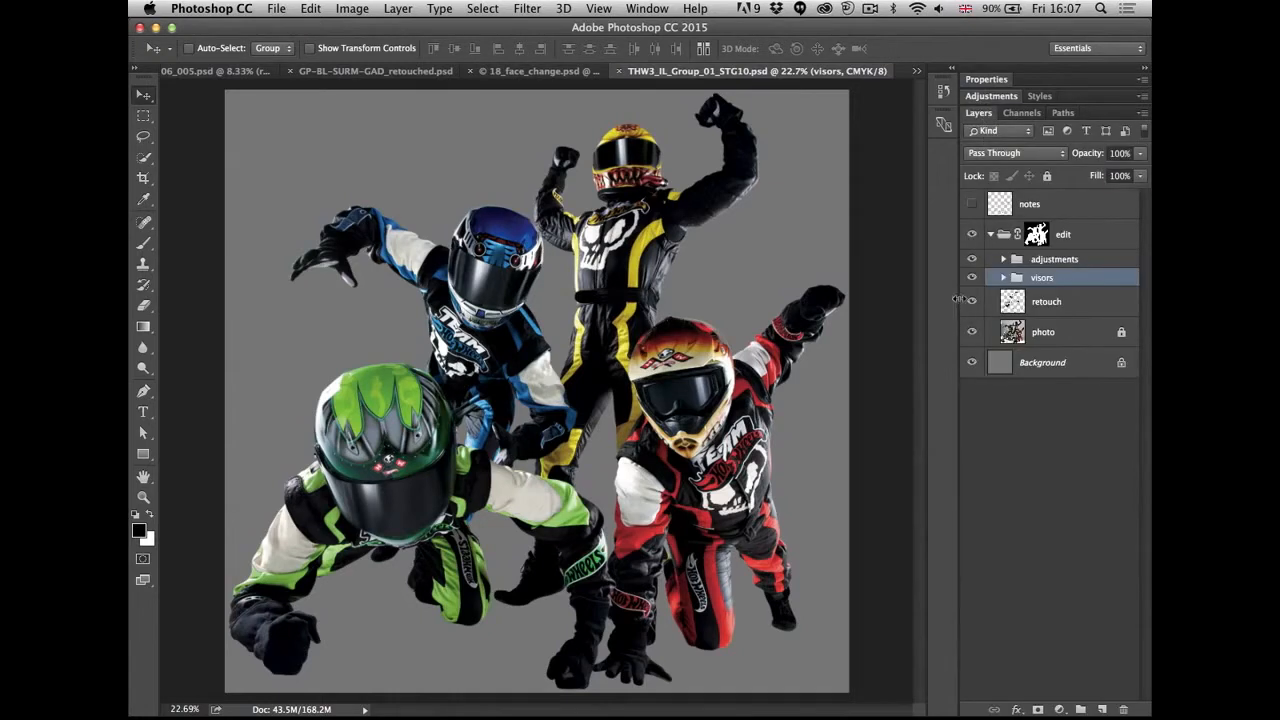
- Disable the edit group's layer mask to inspect the original studio background around the green rider, and re-enable the mask
shift+click(1036, 236)
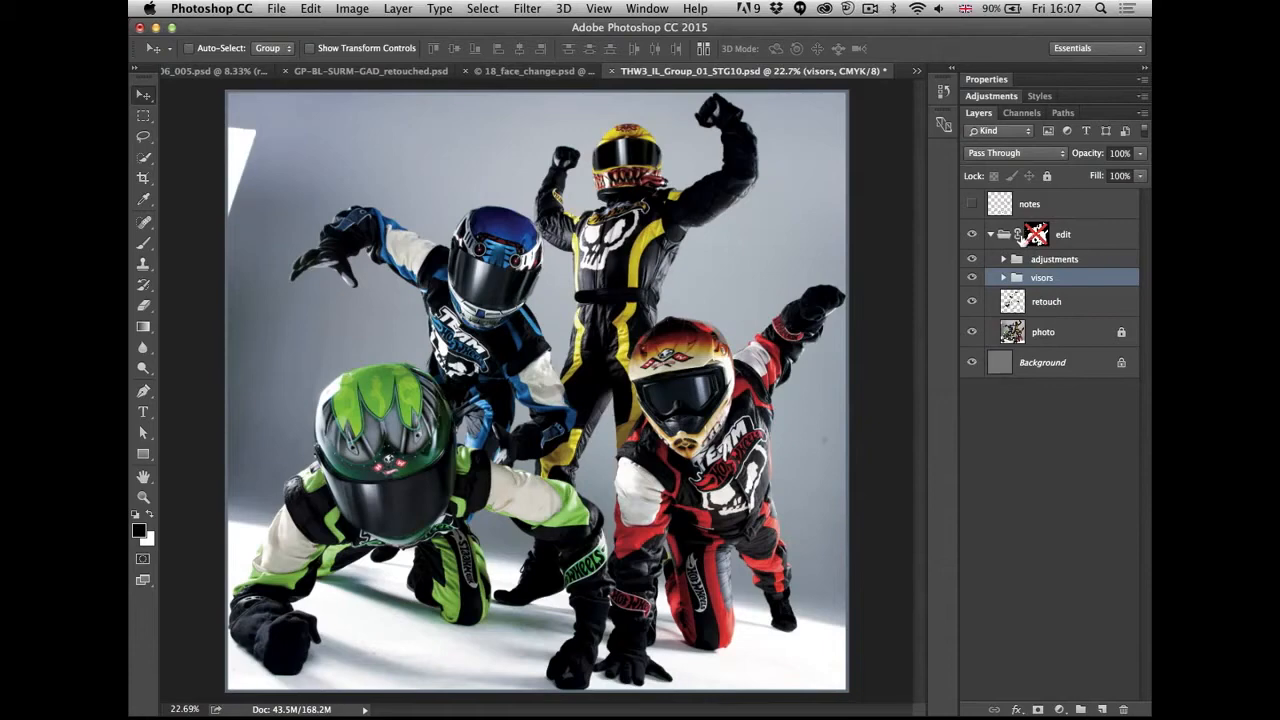
drag(441, 490, 494, 478)
drag(397, 540, 636, 273)
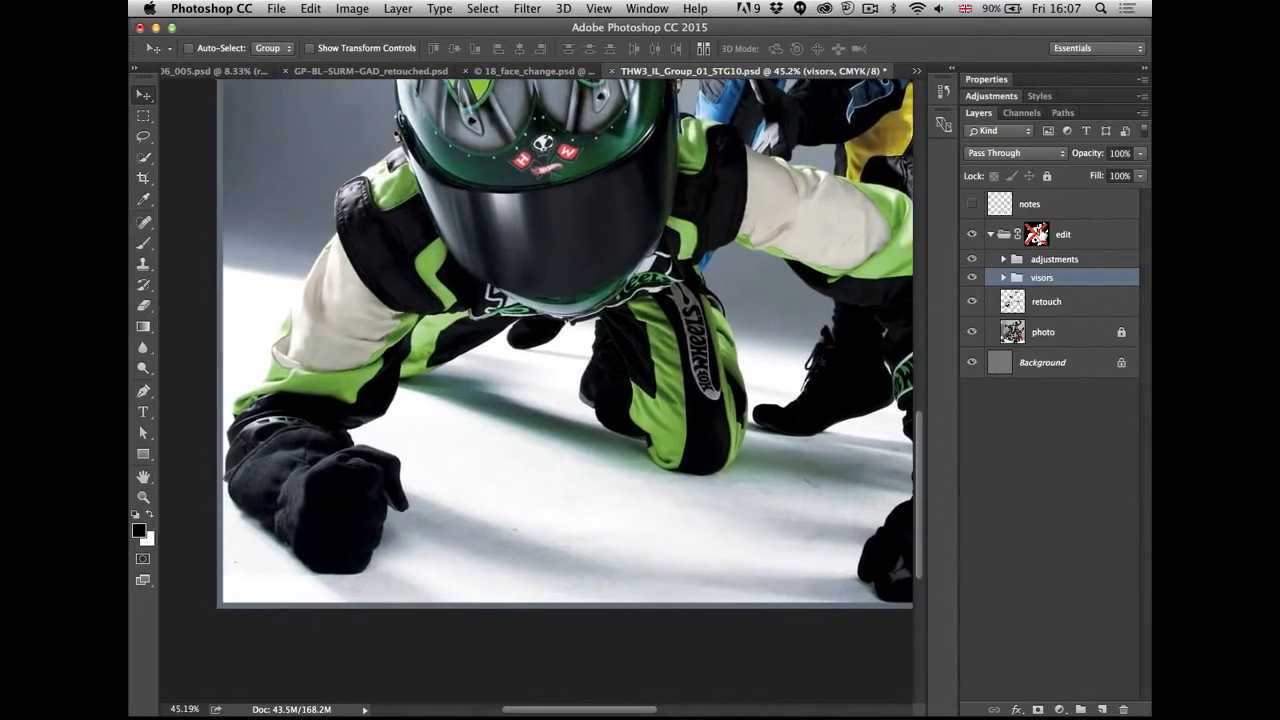
shift+click(1037, 234)
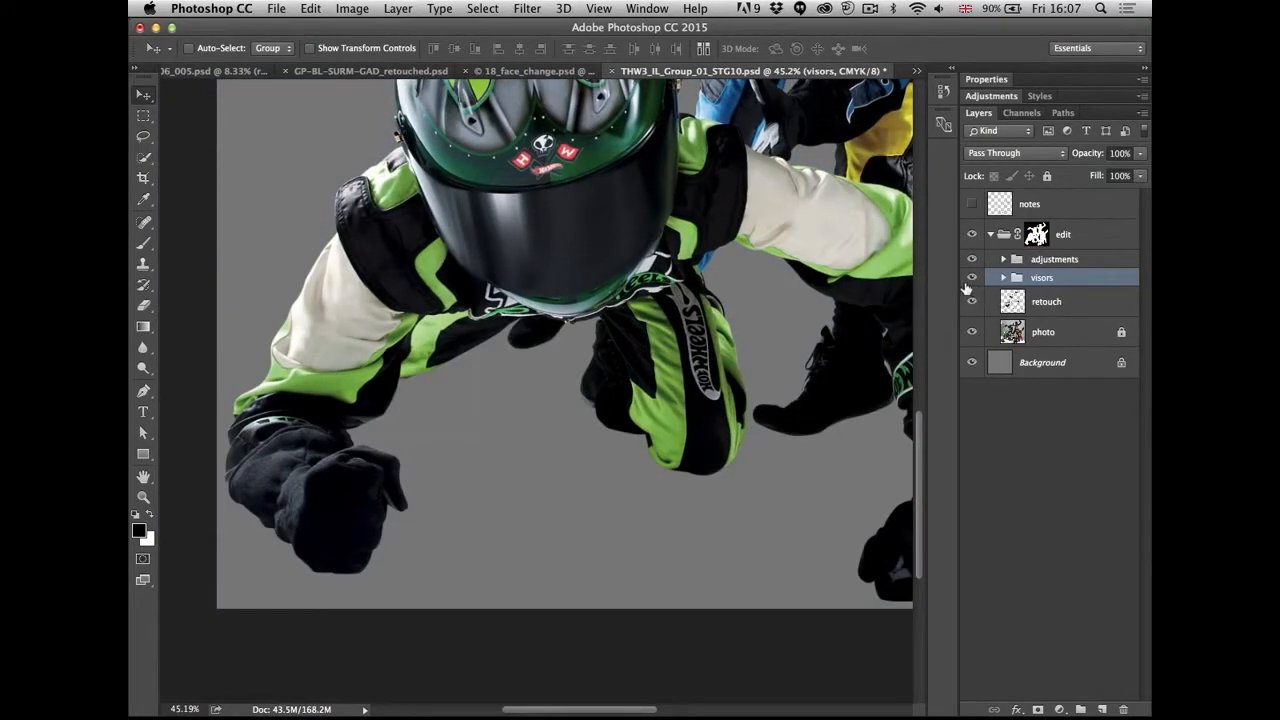
- Toggle the visors group off and on to compare the reflections on the green helmet's visor
scroll(886, 370, up, 5)
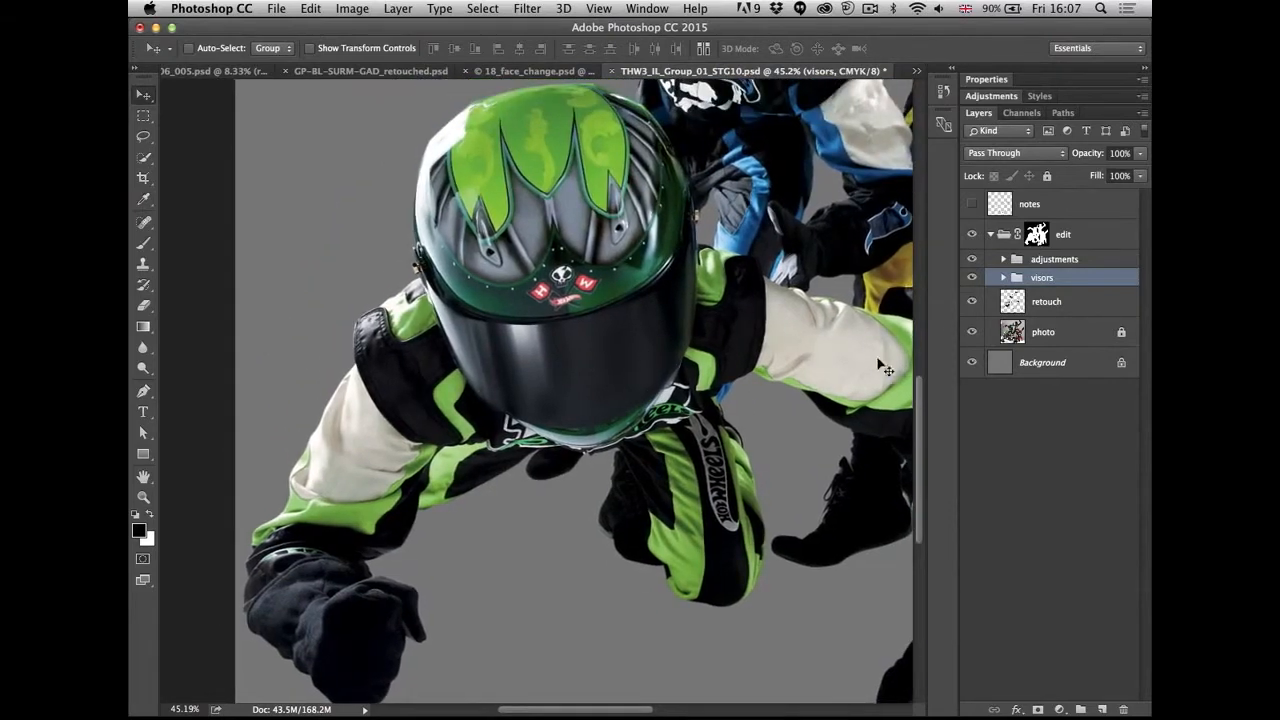
click(972, 278)
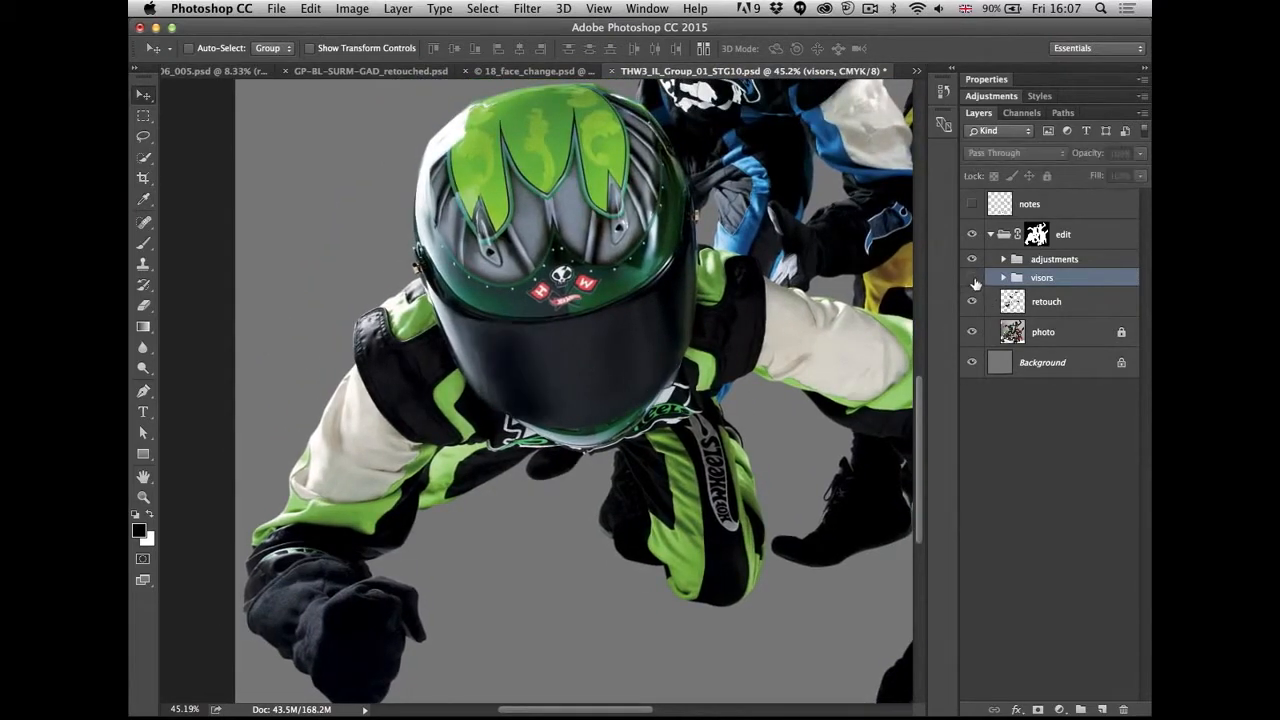
click(972, 278)
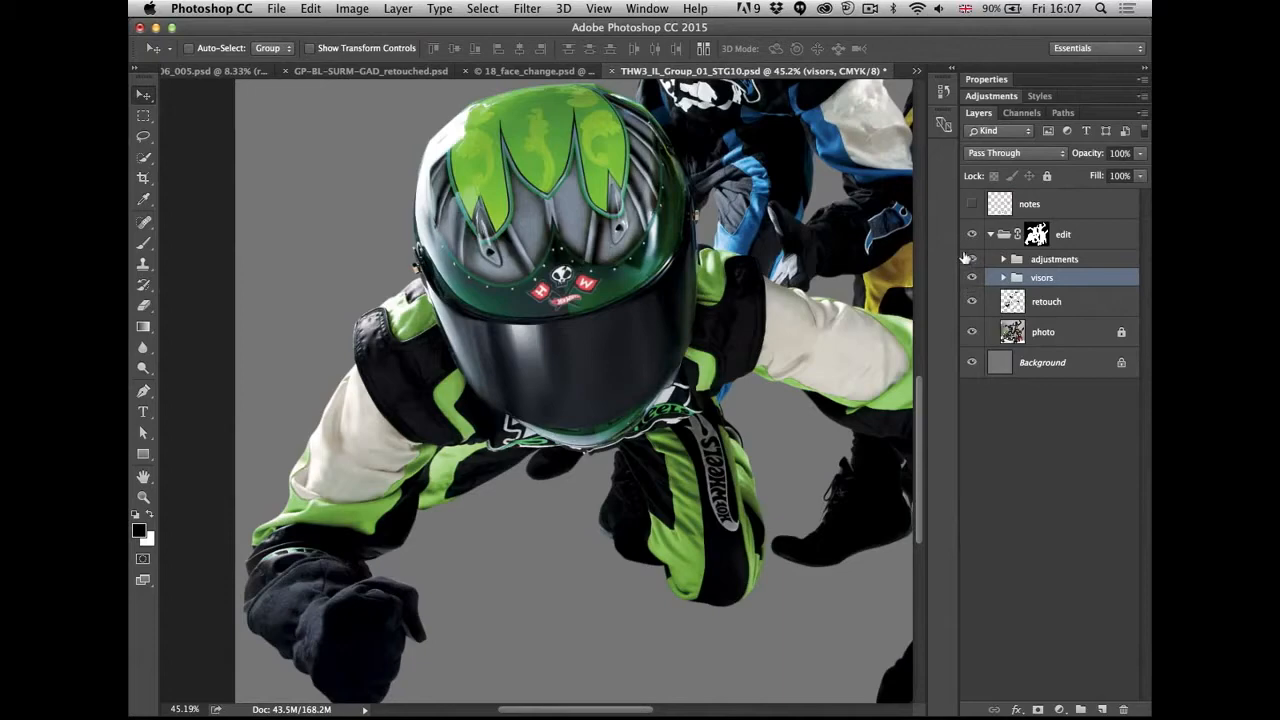
click(971, 260)
- Toggle the retouch layer and visors group off and on to compare the green rider's sleeve up close
click(972, 302)
mouse_move(391, 439)
mouse_down()
mouse_move(488, 429)
mouse_move(593, 304)
mouse_up()
click(972, 278)
click(973, 279)
click(973, 302)
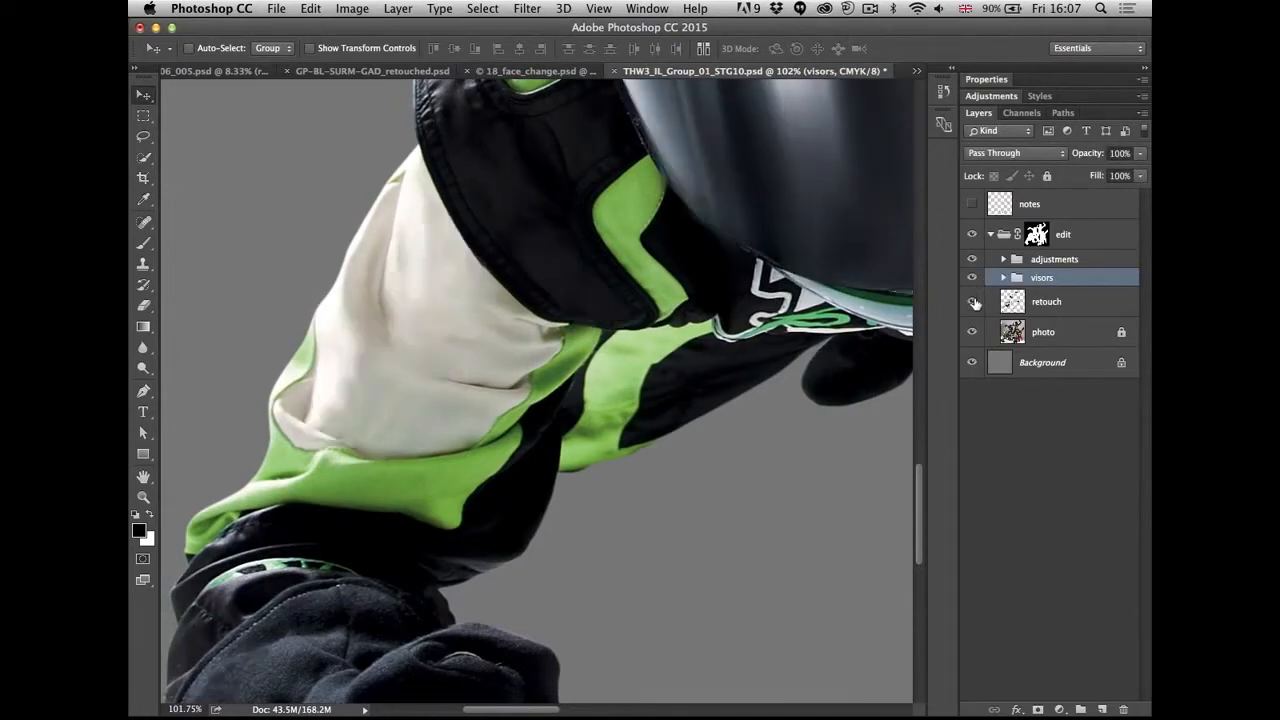
click(972, 302)
click(972, 302)
- Compare the green helmet's visor with and without the retouch layer and the visors group
drag(759, 233, 457, 423)
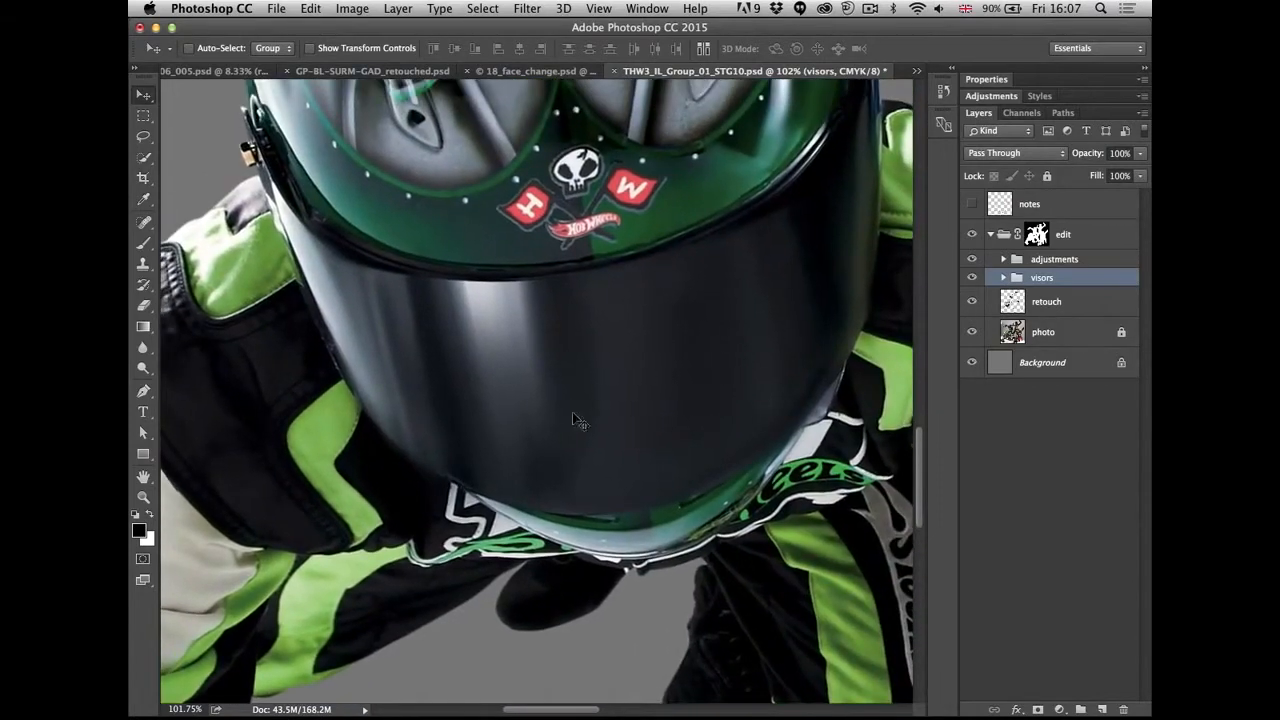
click(971, 302)
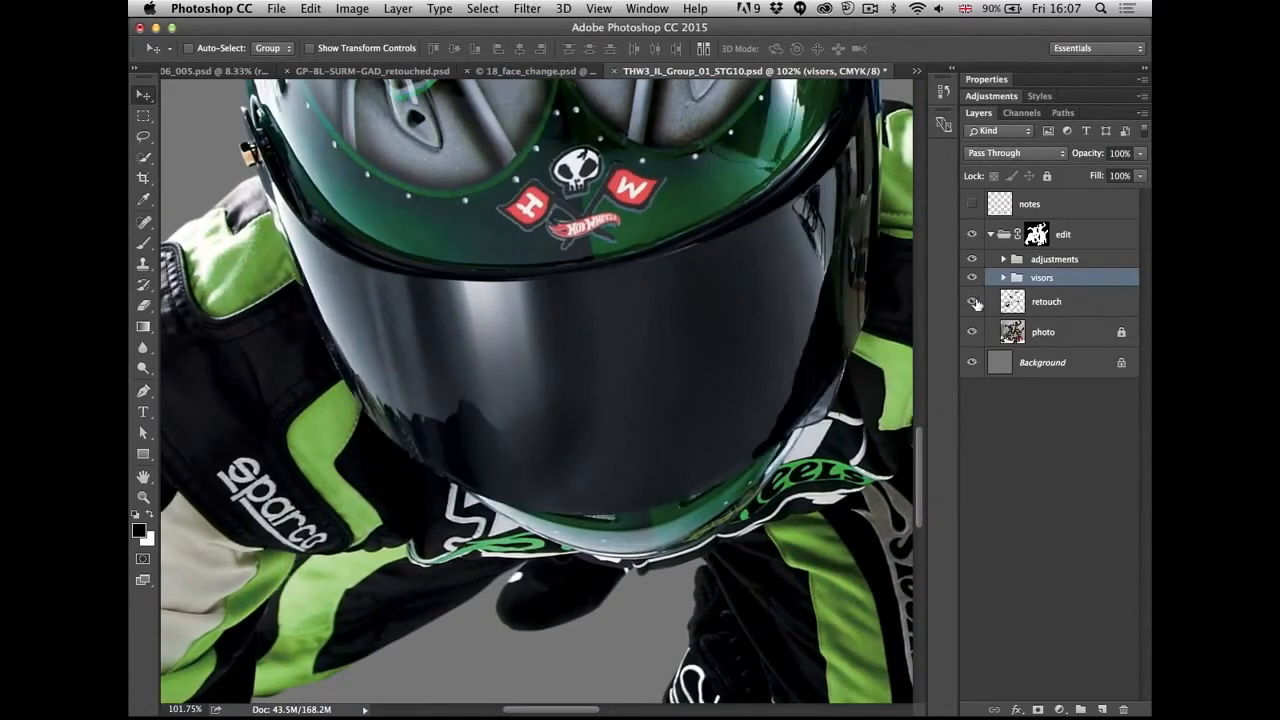
click(972, 302)
click(972, 283)
click(972, 284)
- Hide the retouch layer and visors group, and examine the riders' unretouched helmets, ending at the red rider's goggles
drag(971, 304, 972, 283)
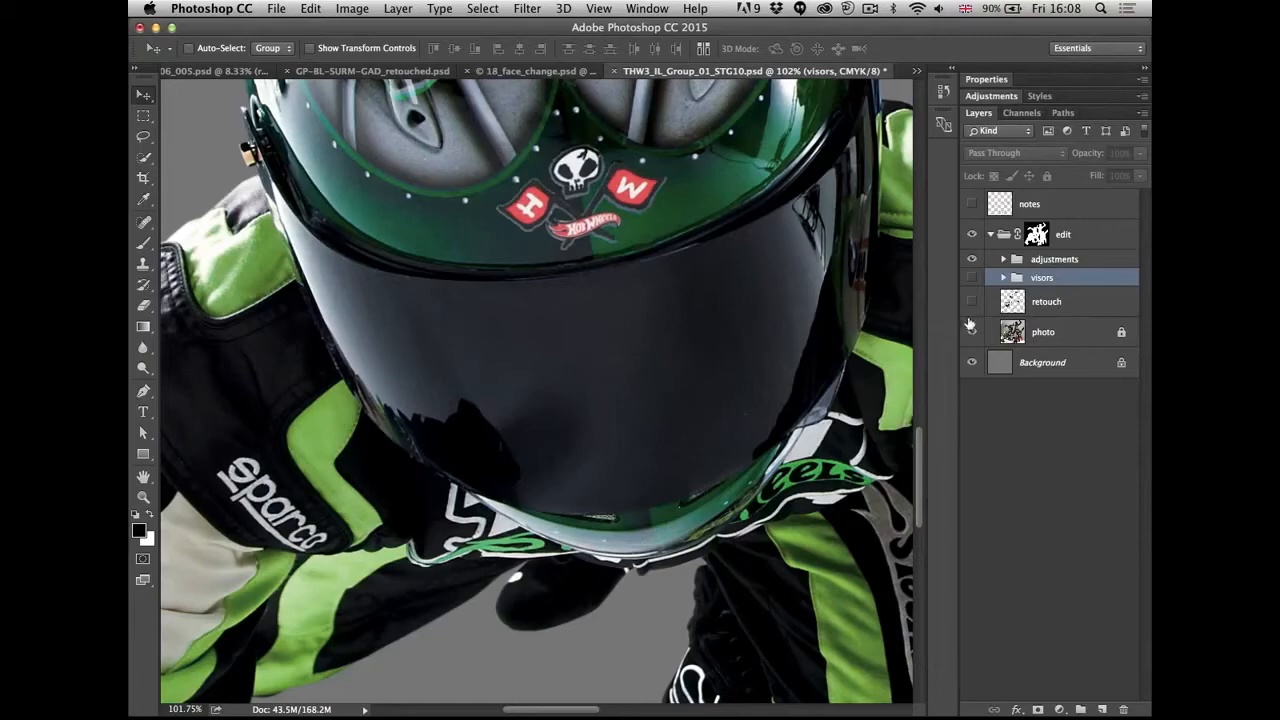
drag(864, 247, 450, 421)
drag(872, 305, 580, 590)
drag(725, 150, 773, 526)
drag(638, 505, 197, 674)
drag(737, 124, 700, 574)
drag(567, 304, 330, 190)
drag(870, 460, 610, 100)
drag(647, 523, 570, 150)
drag(330, 325, 743, 223)
drag(596, 354, 714, 266)
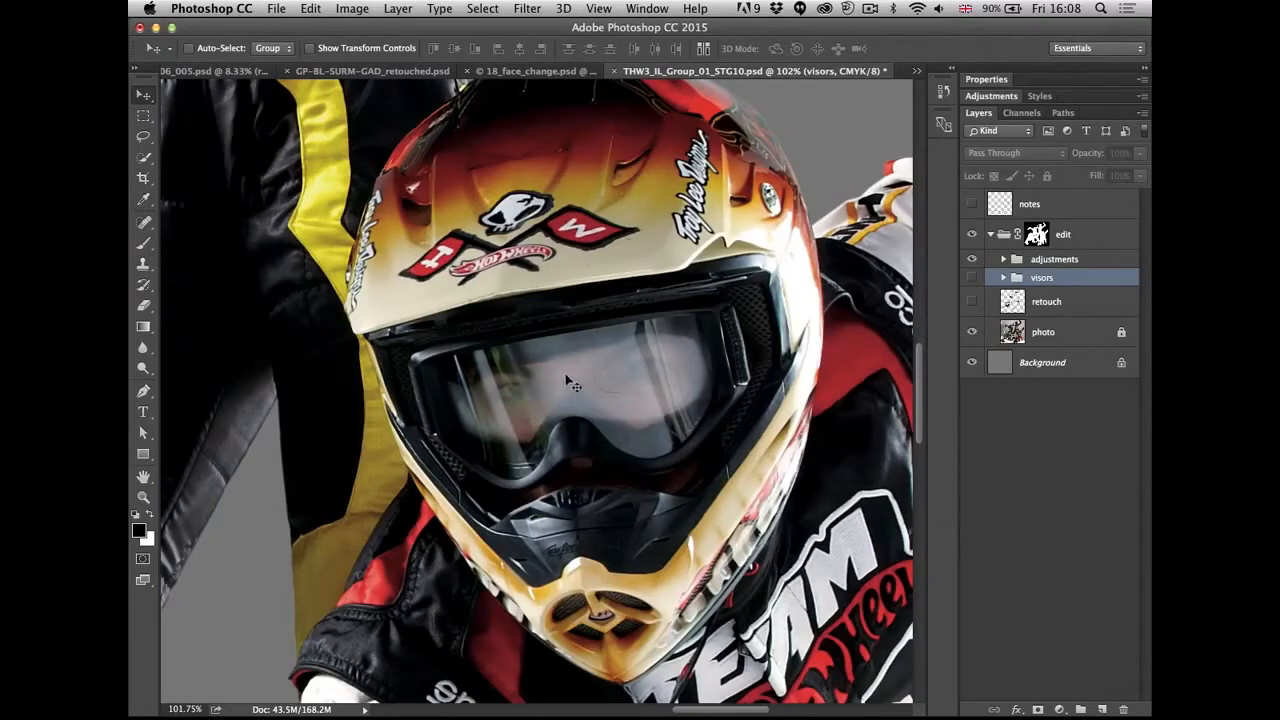
drag(610, 430, 674, 375)
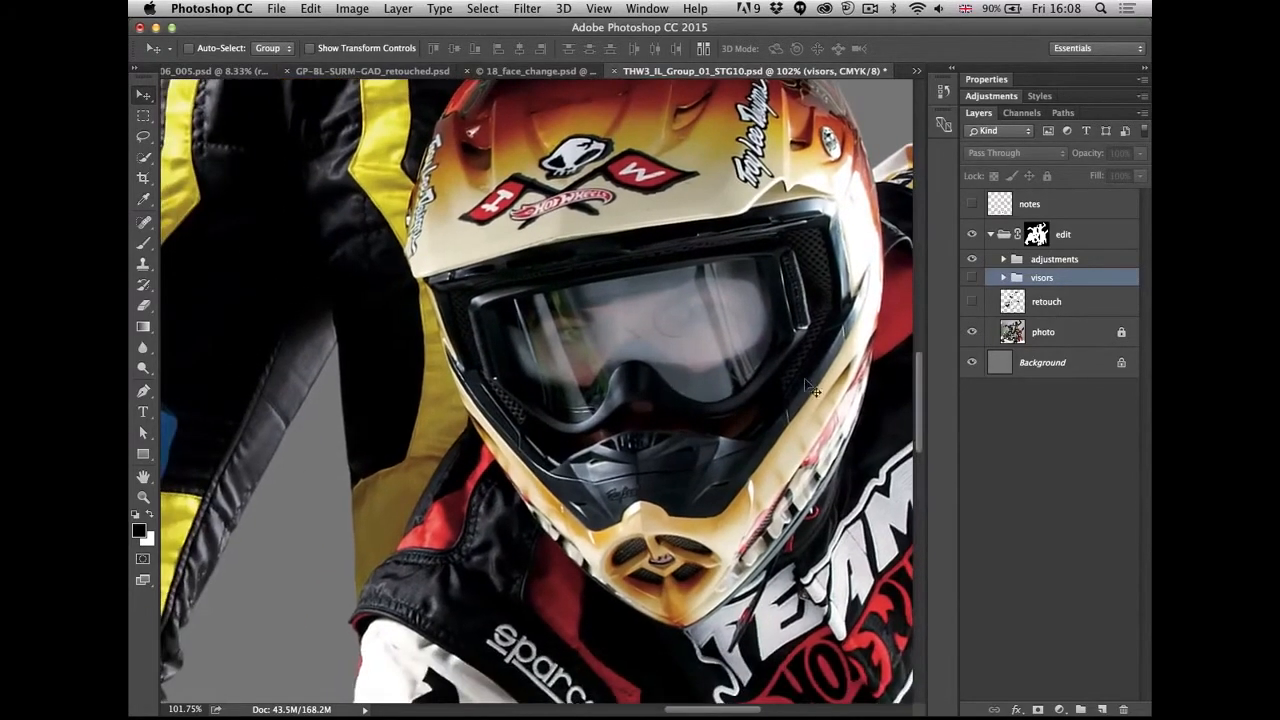
- Show the retouch layer and visors group again to review the red rider's goggles and the whole image
click(972, 302)
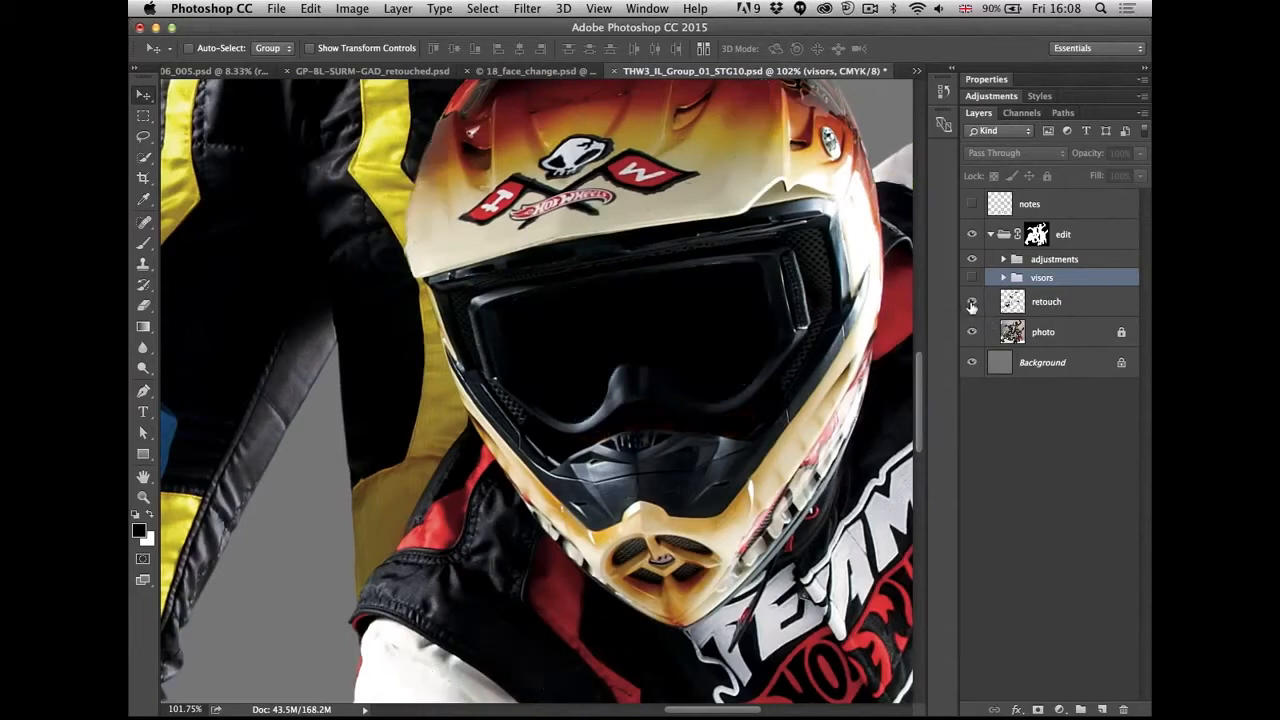
click(972, 278)
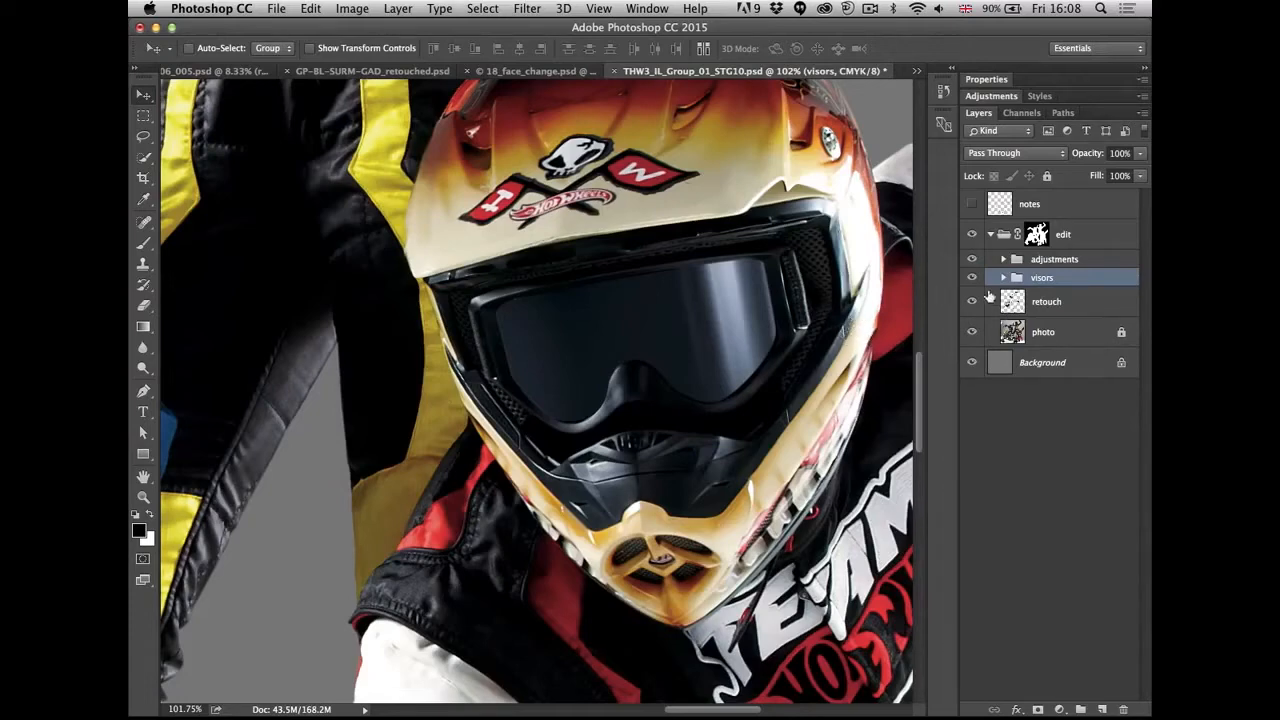
scroll(785, 338, down, 10)
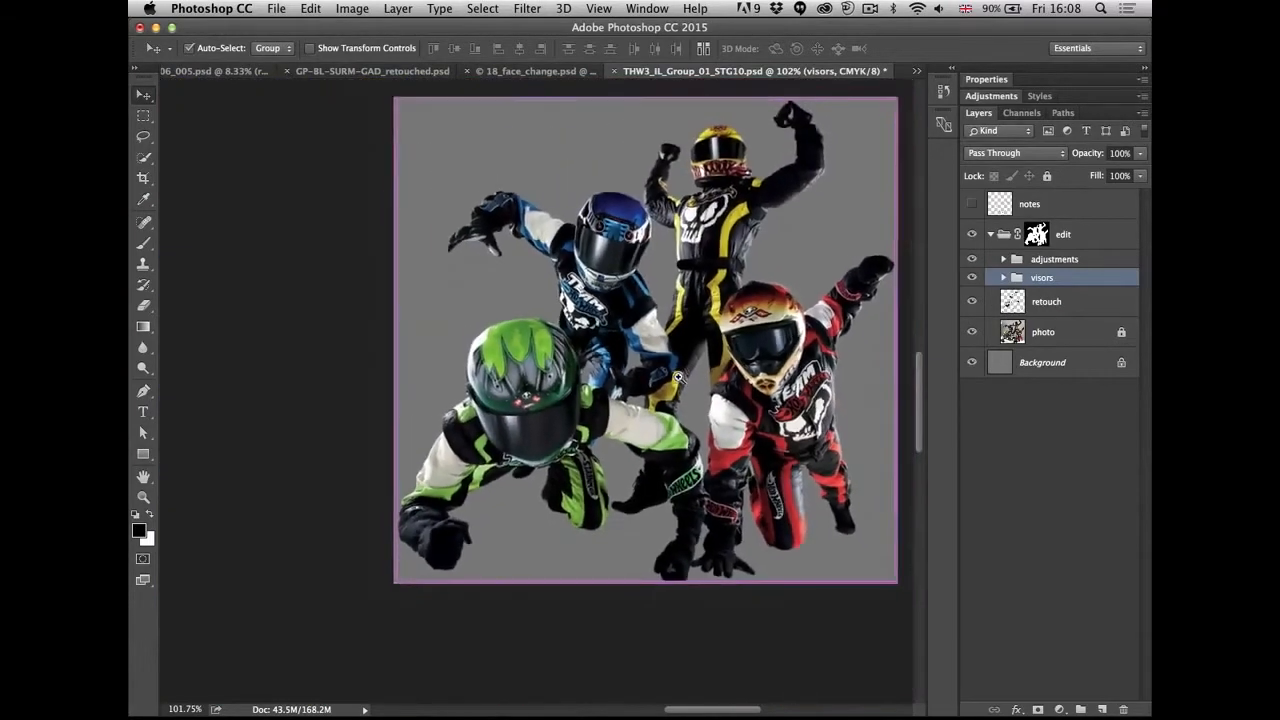
scroll(760, 380, up, 3)
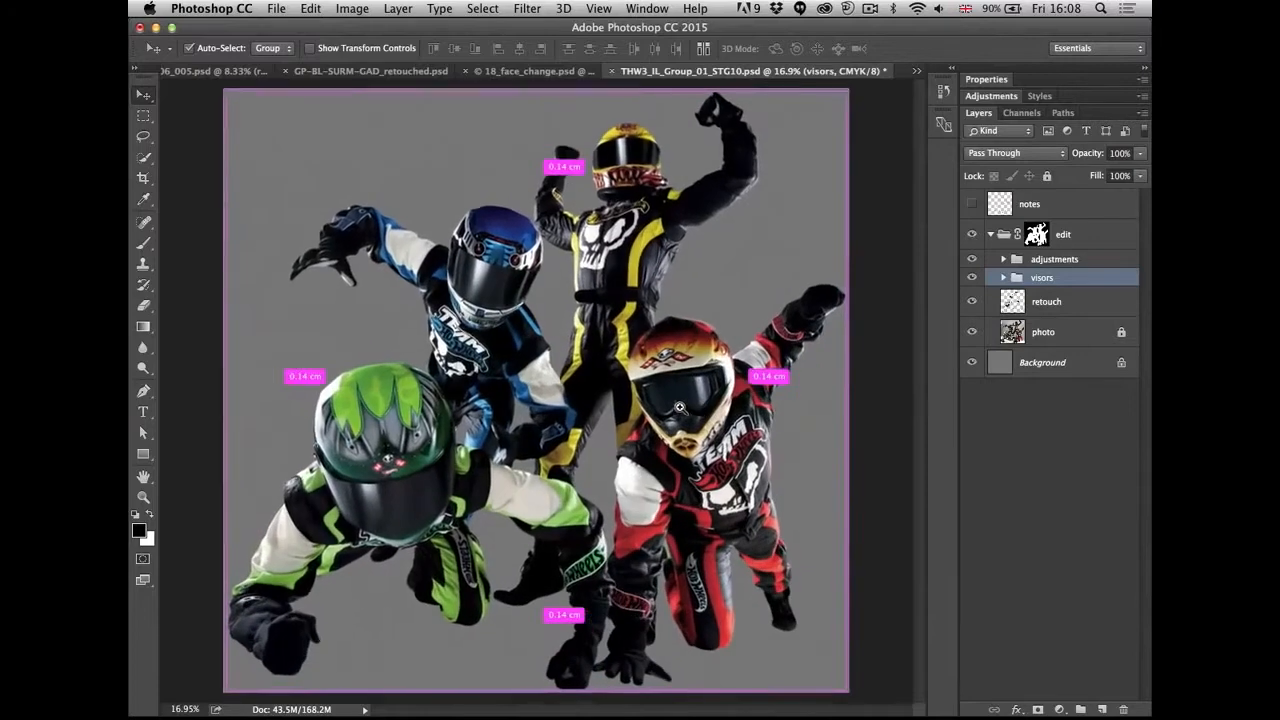
- Toggle the visors group's visibility to compare all four riders' helmets in the full image
click(972, 277)
click(972, 277)
click(973, 270)
click(971, 269)
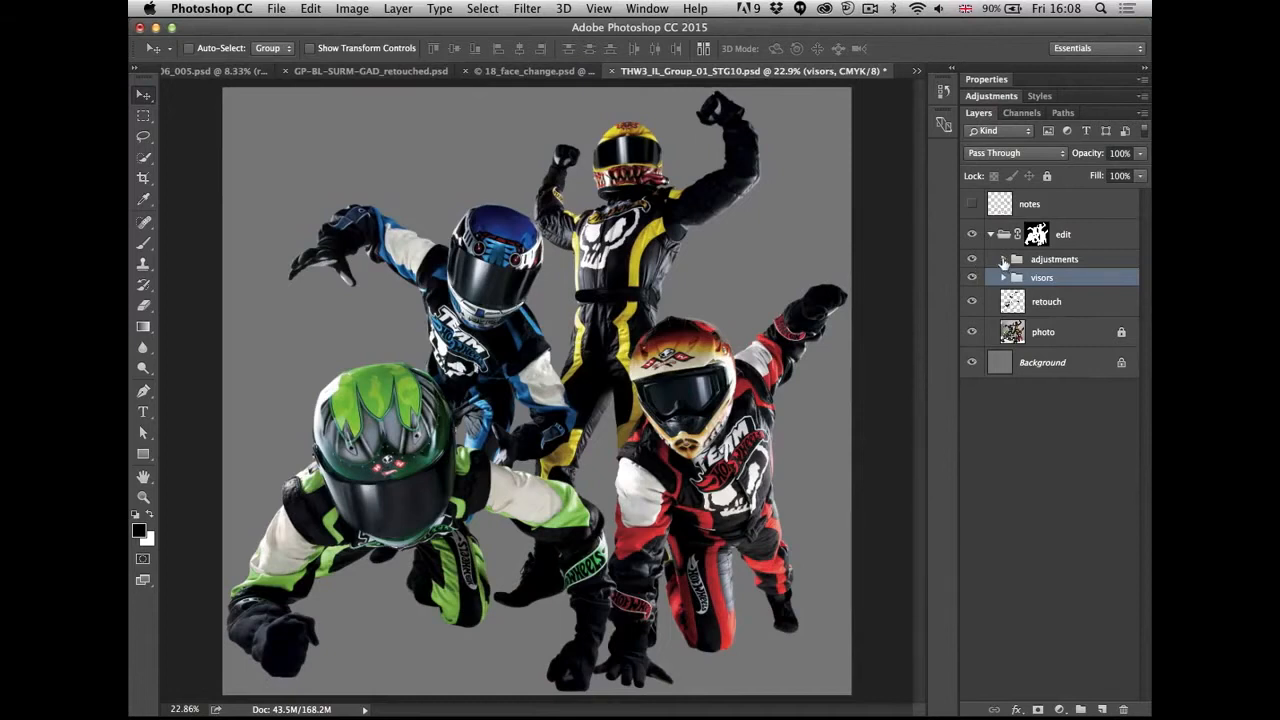
- Expand the adjustments group and toggle its visibility to compare the colour correction across the full image
click(1003, 260)
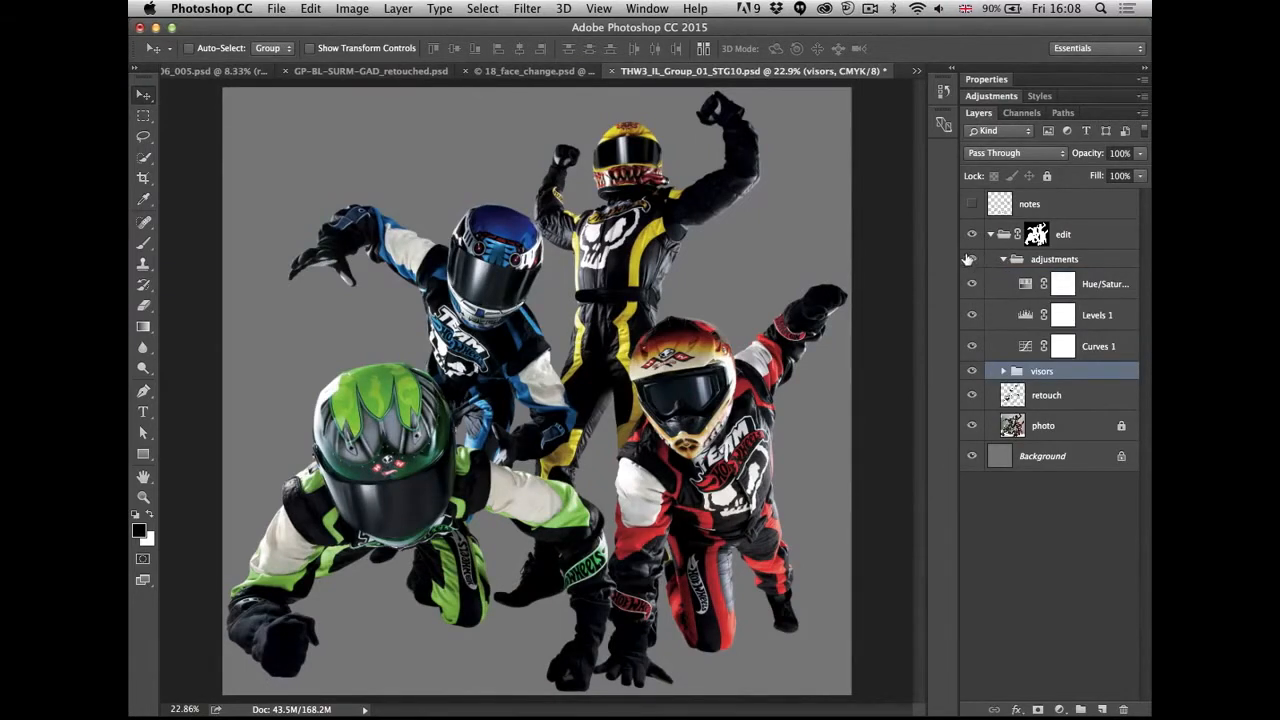
click(973, 260)
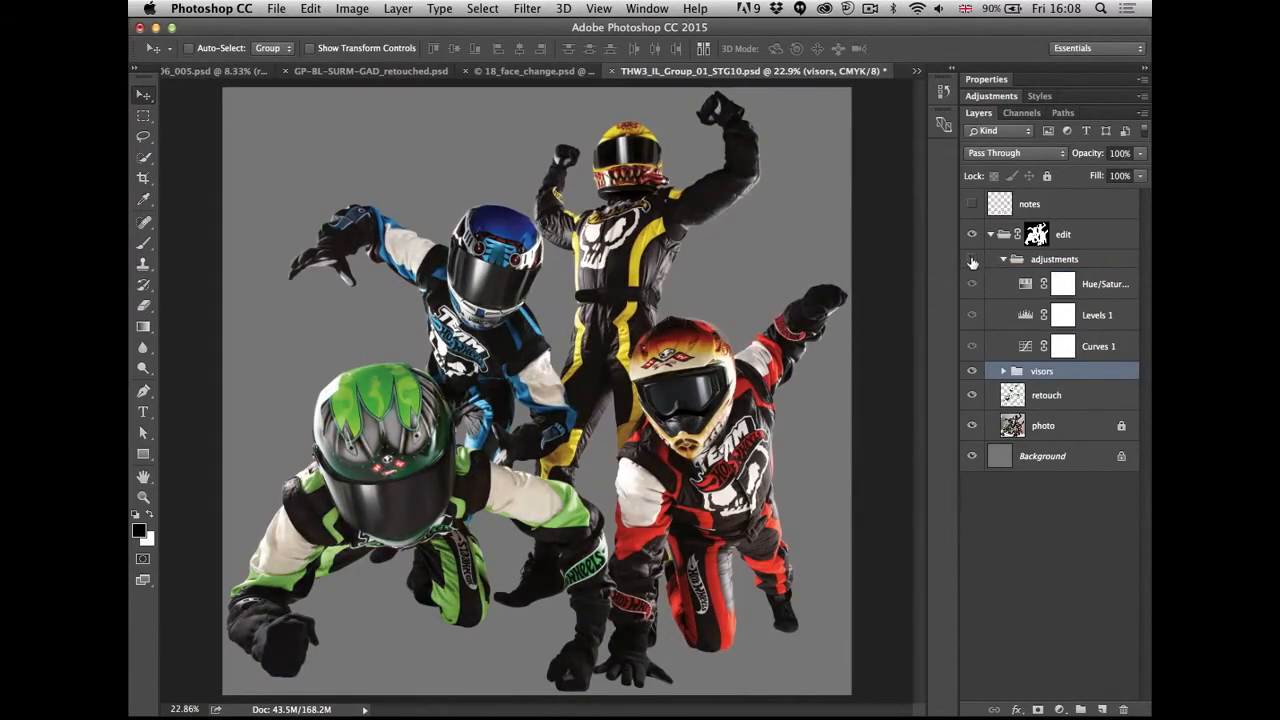
click(973, 261)
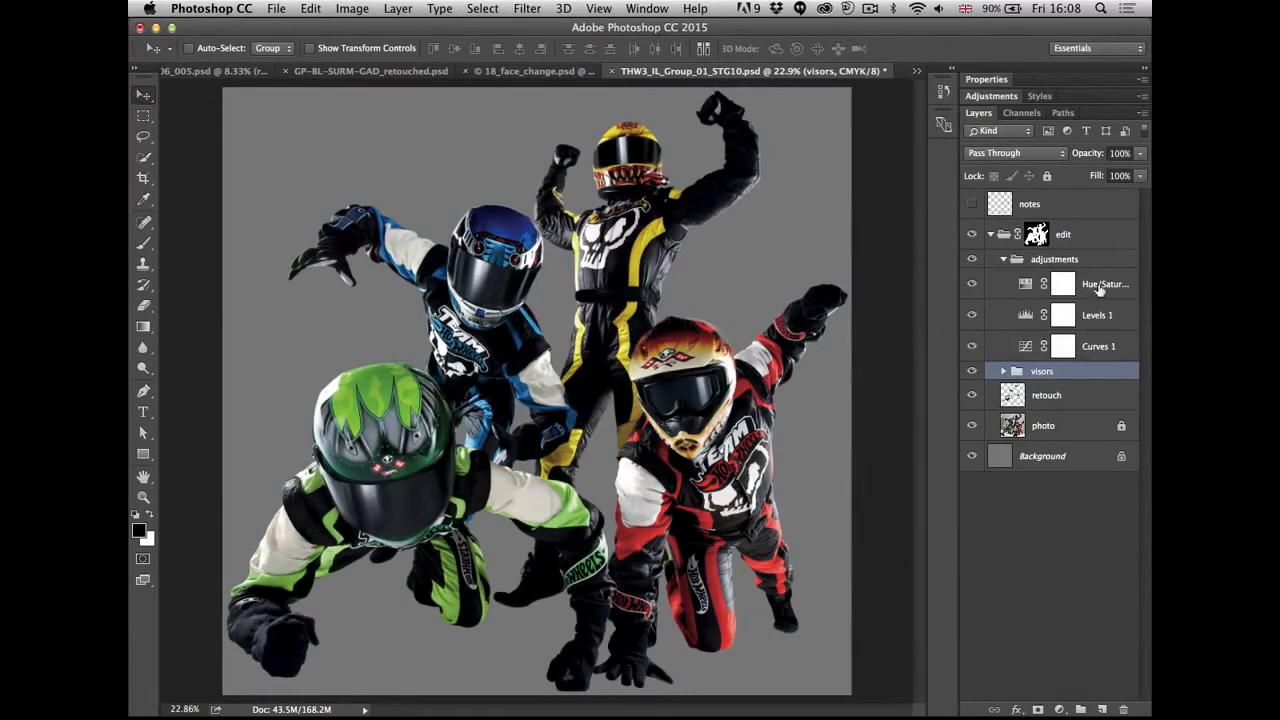
click(972, 262)
click(972, 262)
- Select the adjustments group and compare the red rider up close with and without it, leaving the group visible
drag(681, 416, 577, 338)
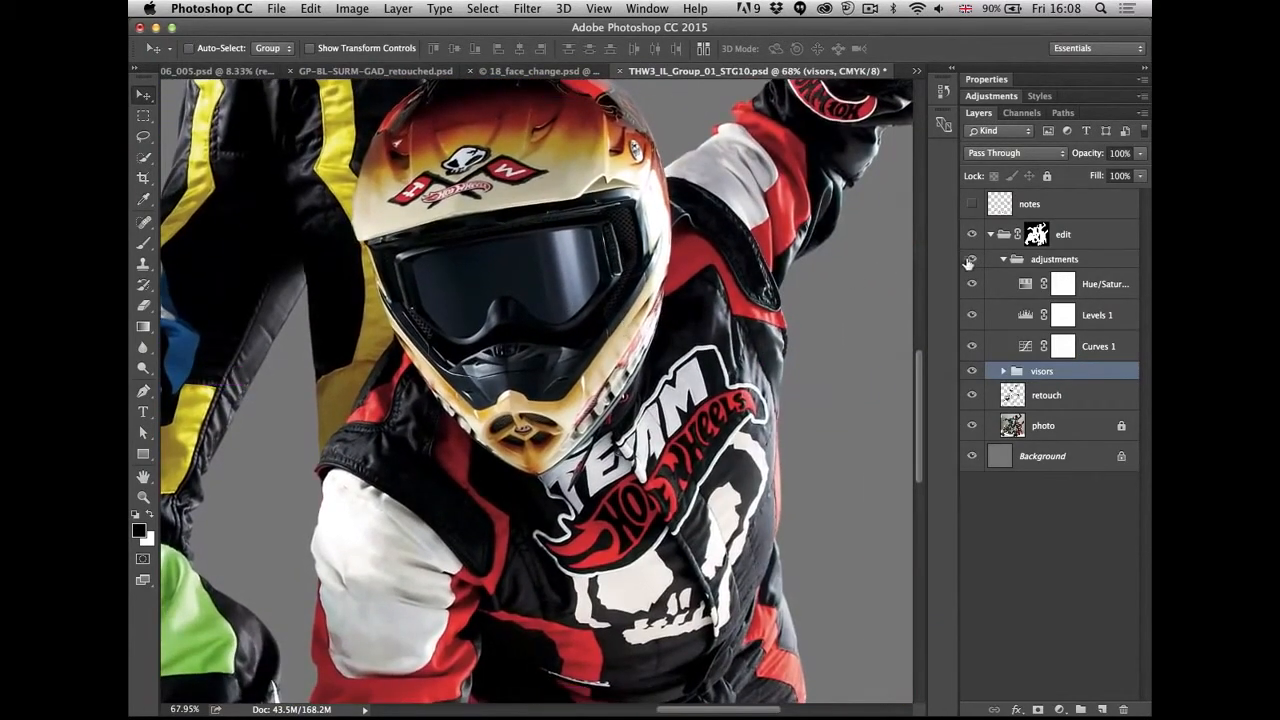
click(1020, 263)
click(972, 259)
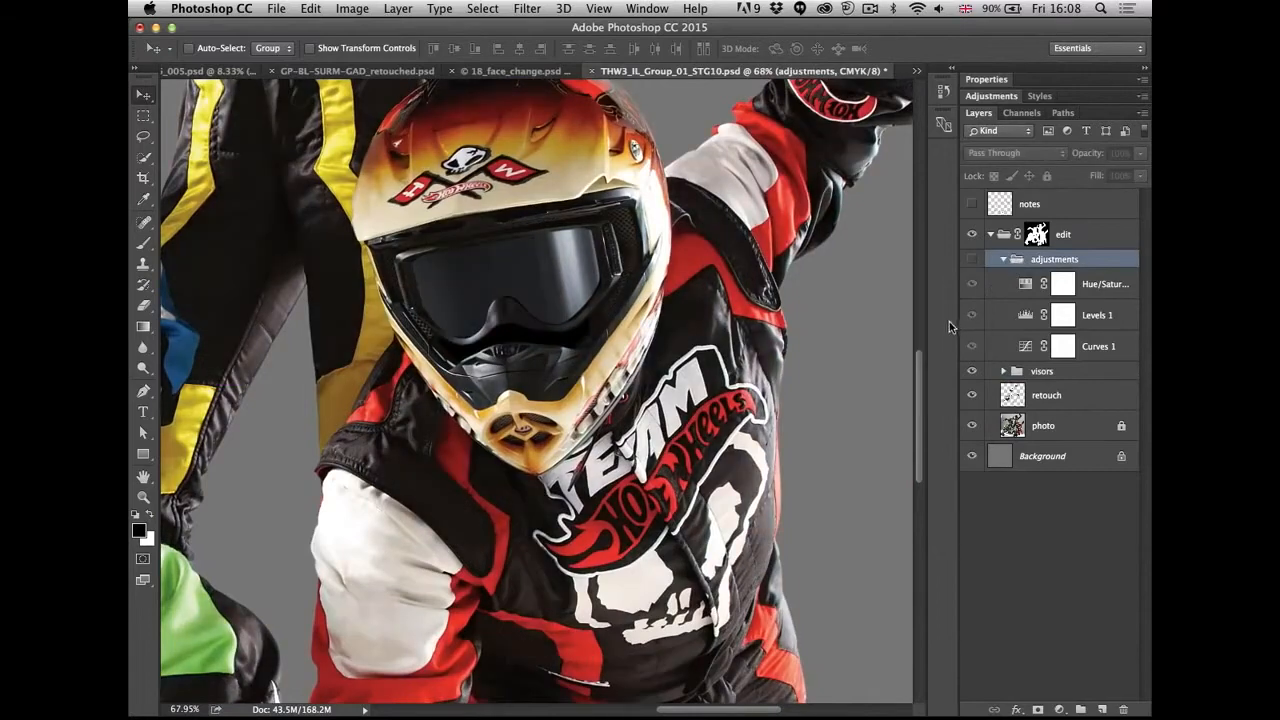
key(super+comma)
key(super+comma)
key(super+comma)
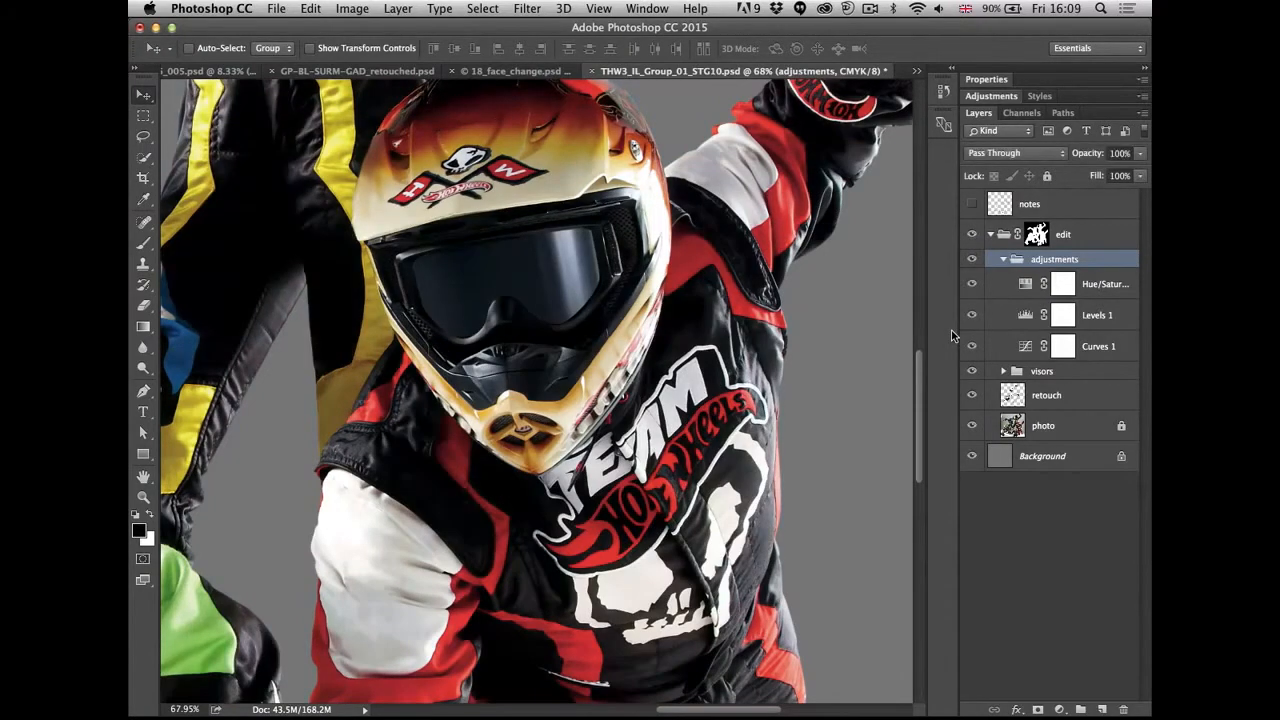
key(super+comma)
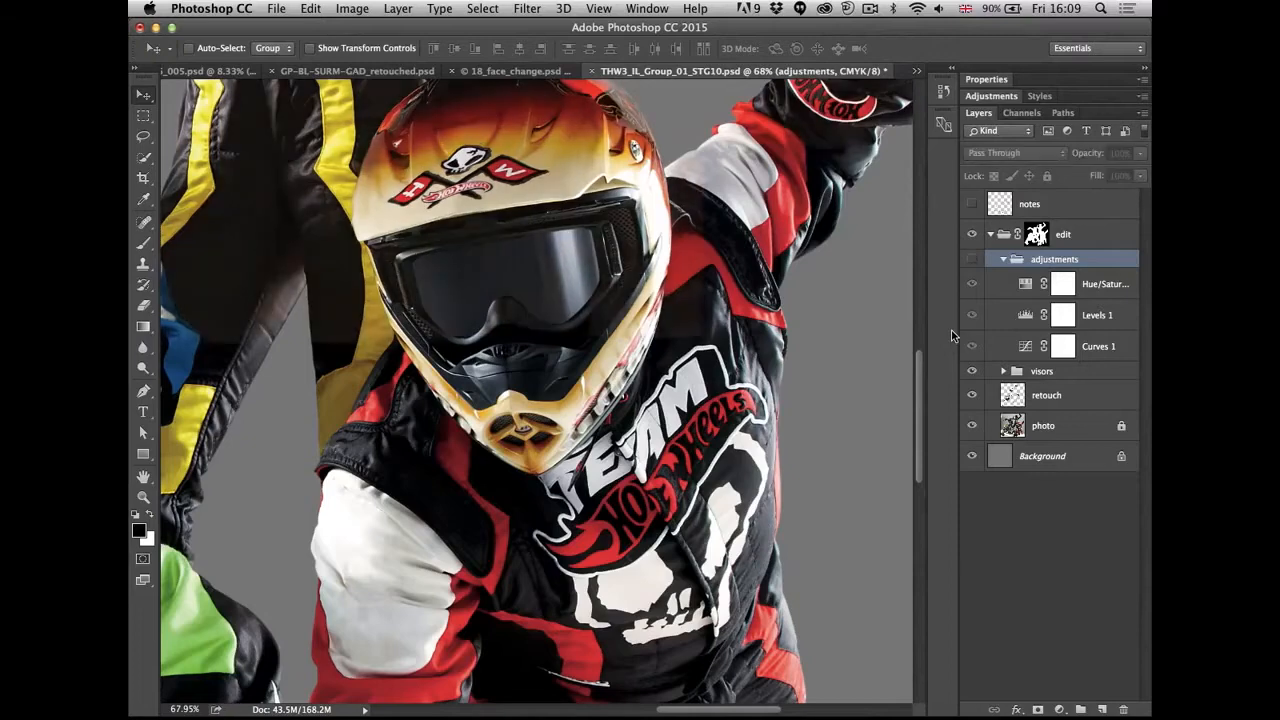
key(super+comma)
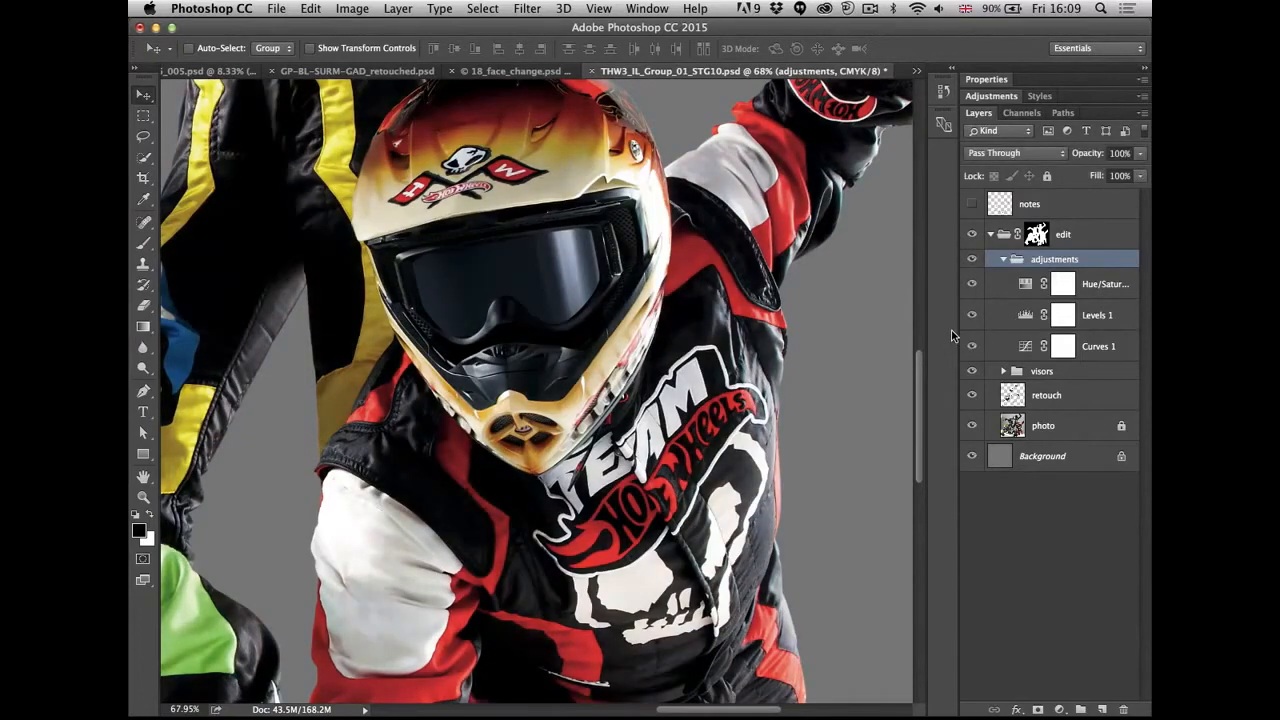
key(super+0)
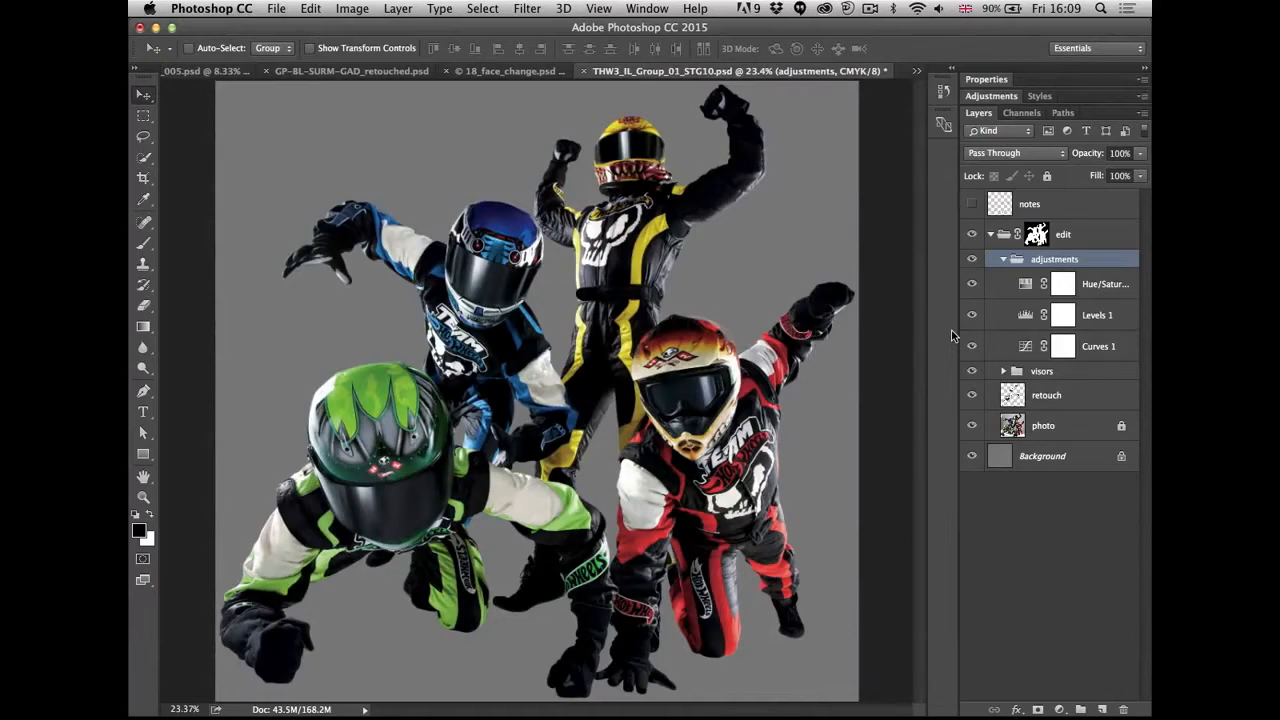
- Close THW3_IL_Group_01_STG10.psd, 18_face_change.psd and GP-BL-SURM-GAD_retouched.psd without saving their changes
click(551, 313)
click(593, 265)
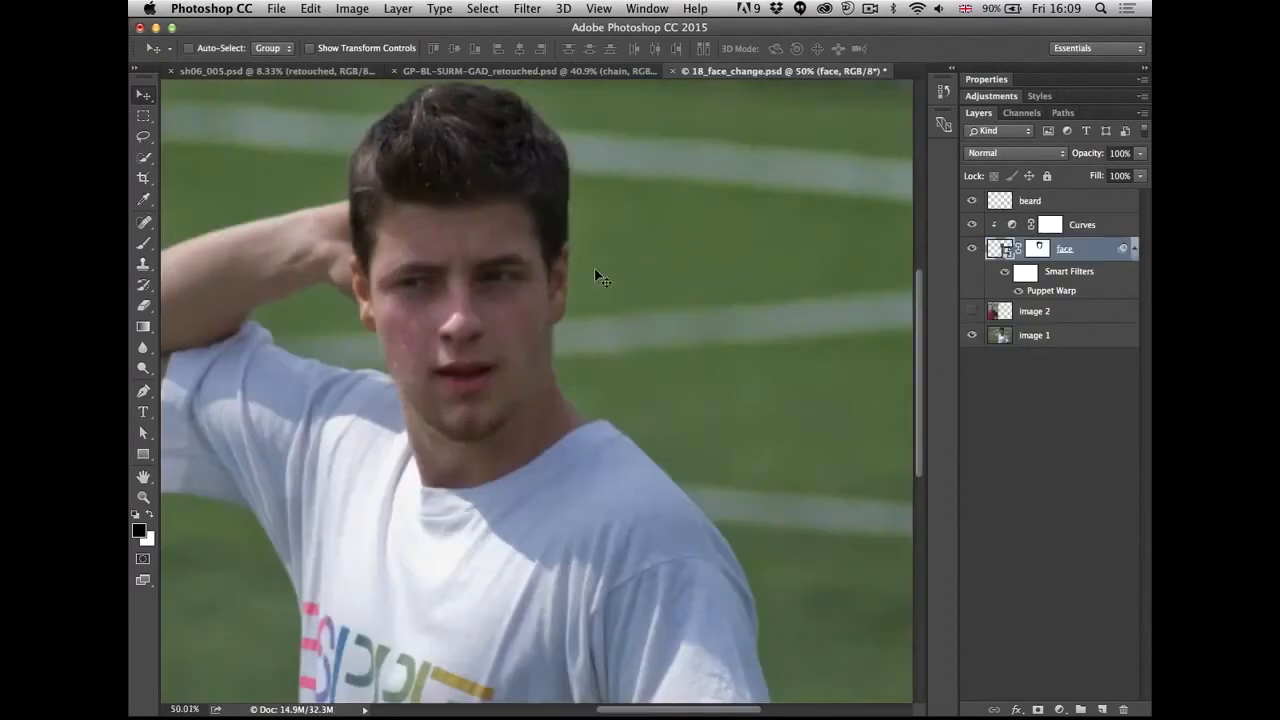
key(super+w)
click(598, 268)
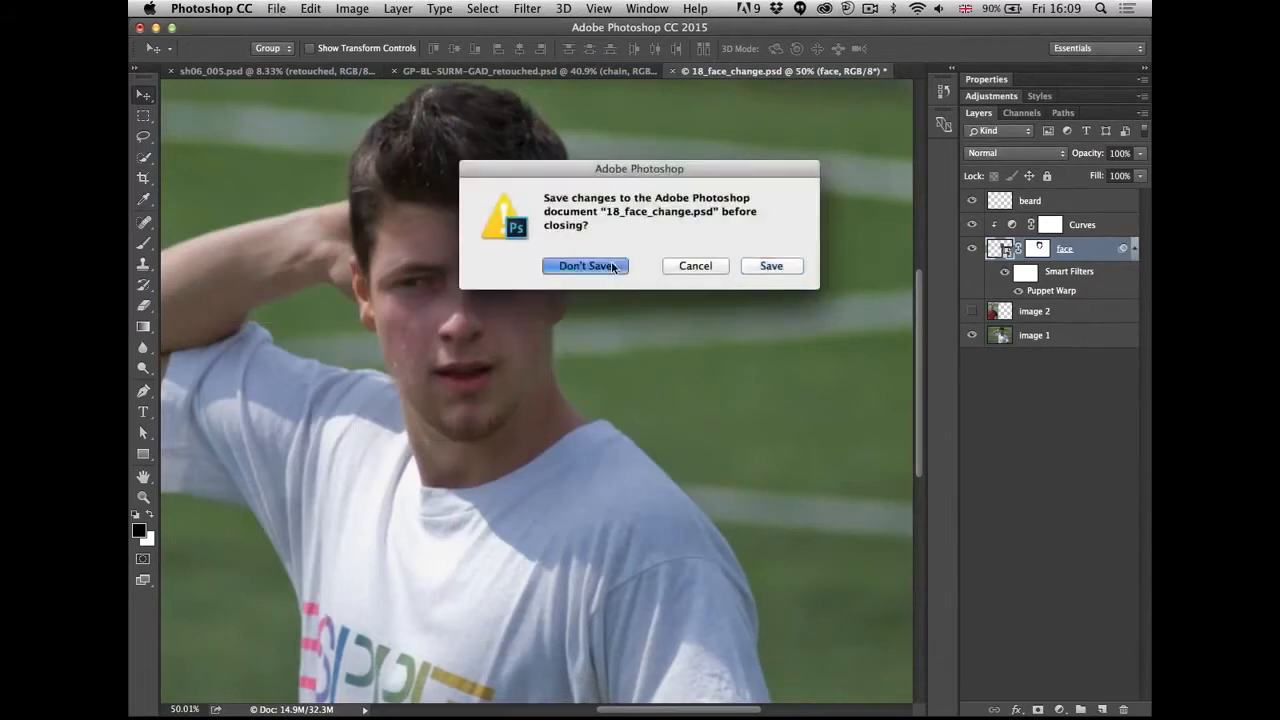
key(super+Tab)
key(super+w)
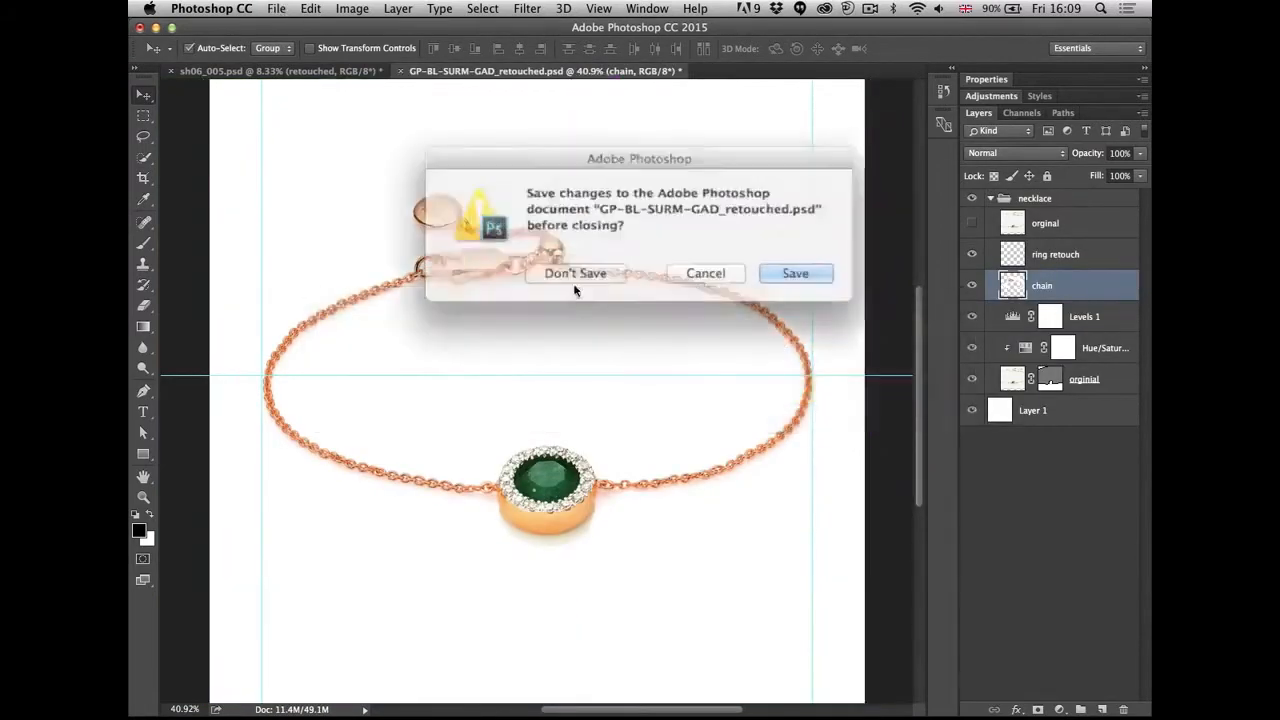
click(600, 266)
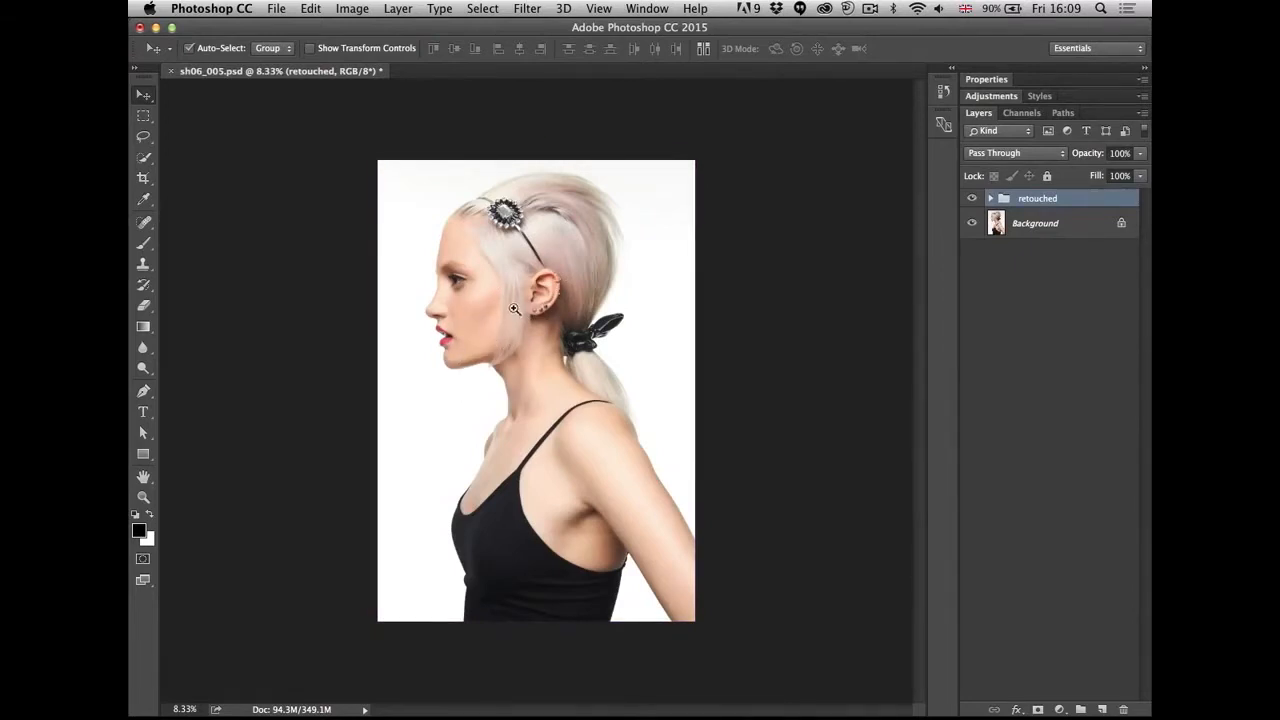
- Zoom in on the ear and hide the retouched group to examine the original stray hairs, leaving the group visible again
drag(511, 308, 617, 397)
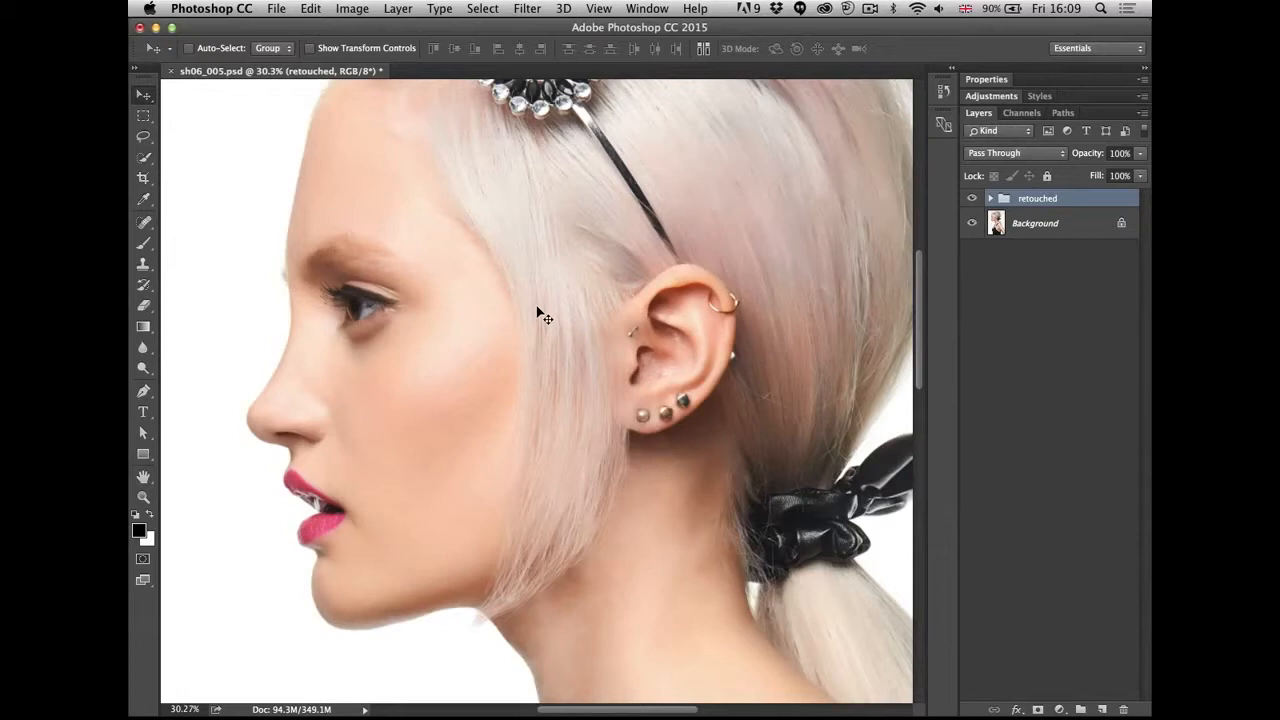
drag(675, 376, 588, 422)
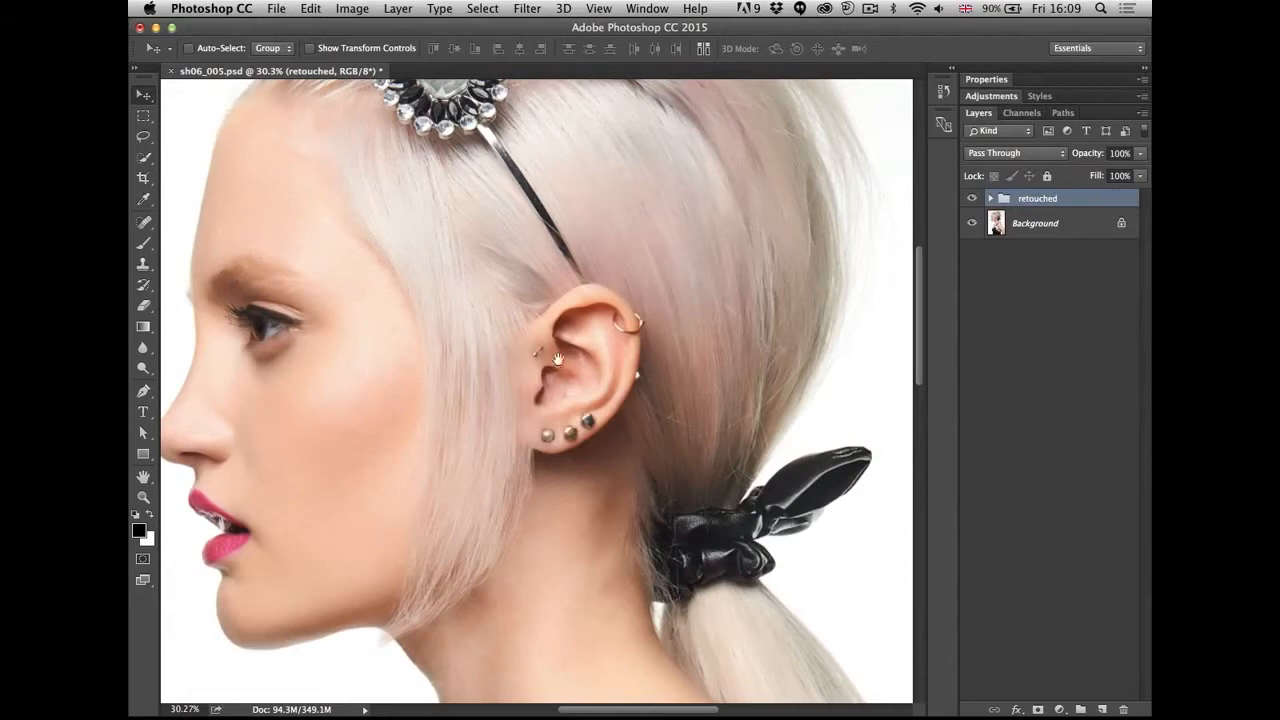
drag(548, 358, 601, 349)
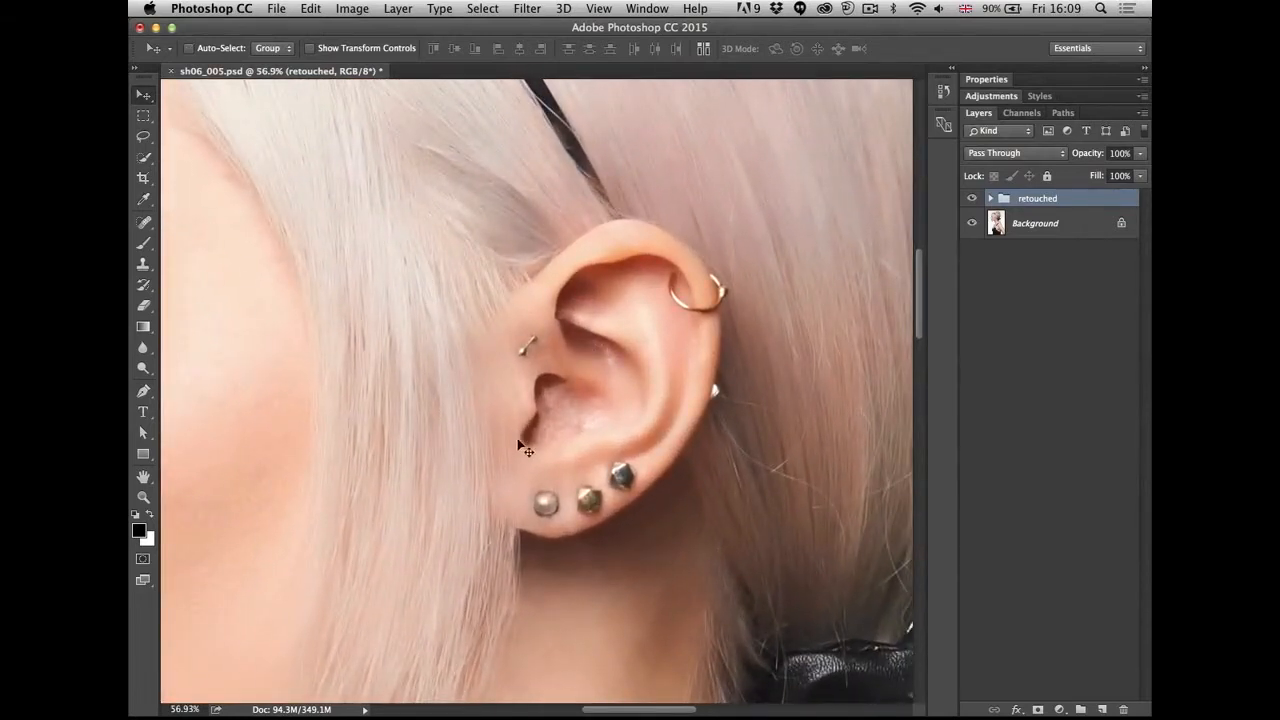
click(970, 199)
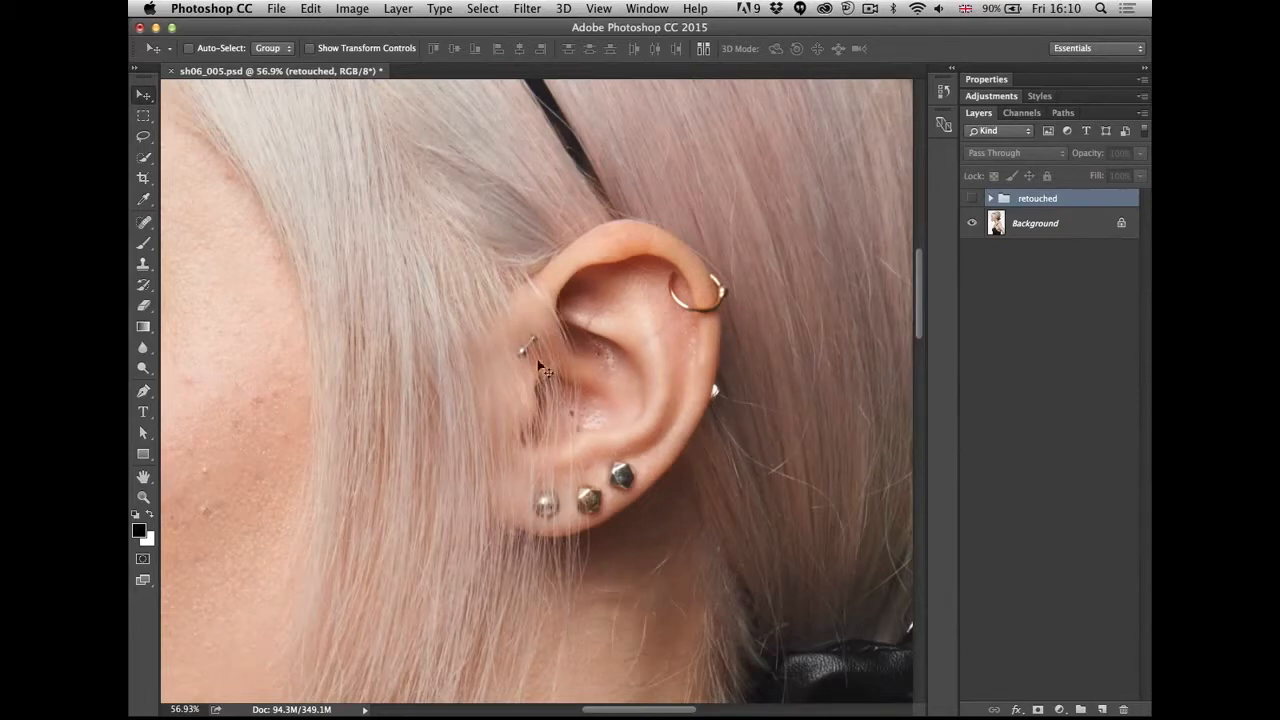
drag(593, 408, 628, 390)
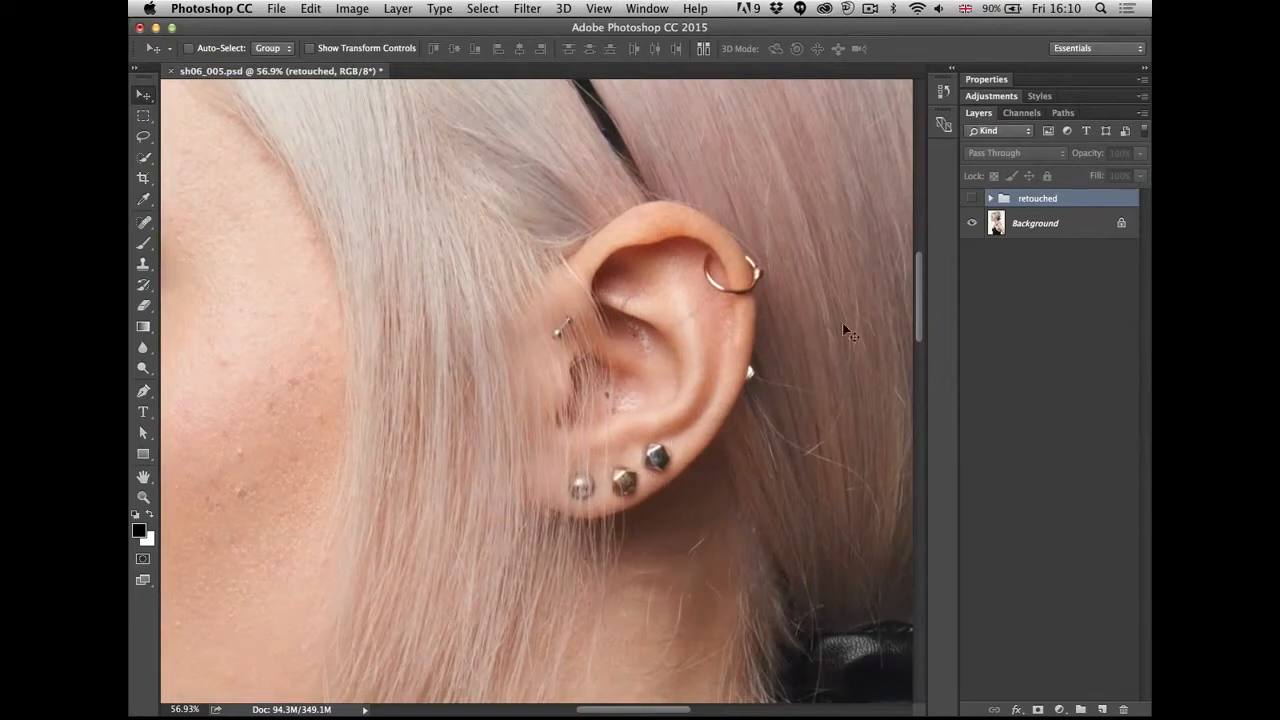
click(970, 201)
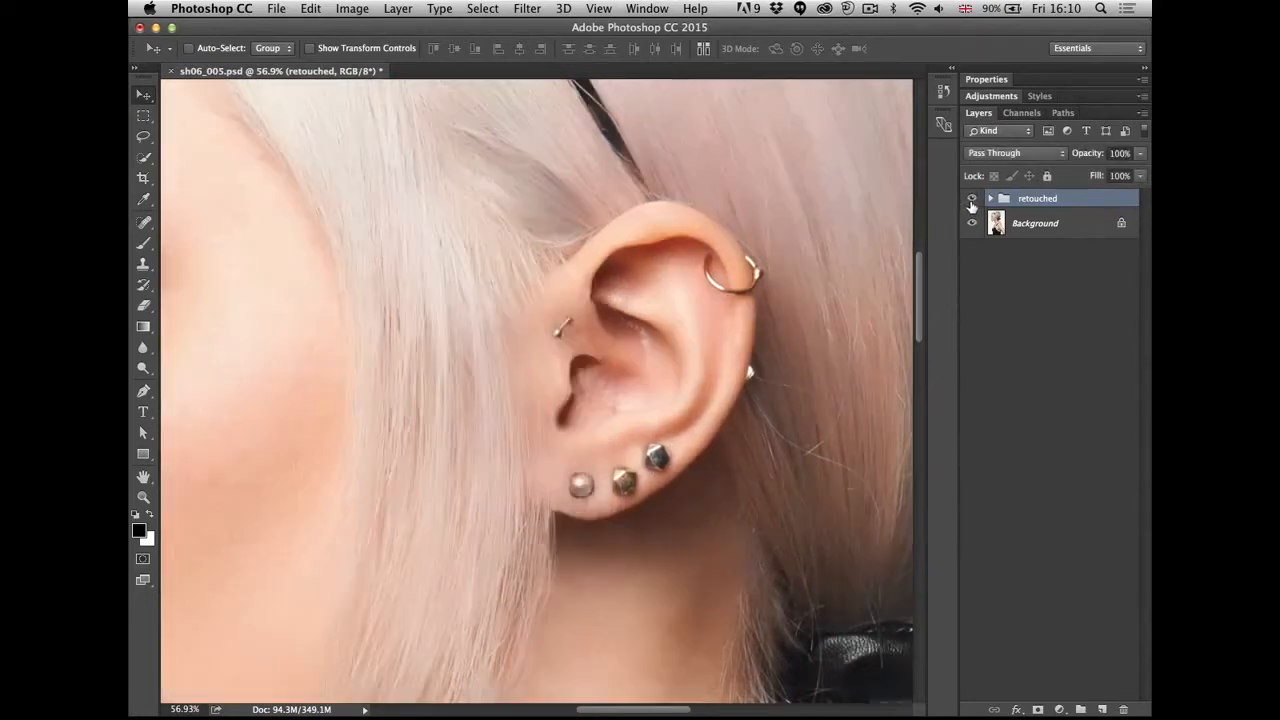
- Toggle the retouched group's visibility repeatedly to compare the ear, hair and cheek before and after, leaving the group visible
click(972, 202)
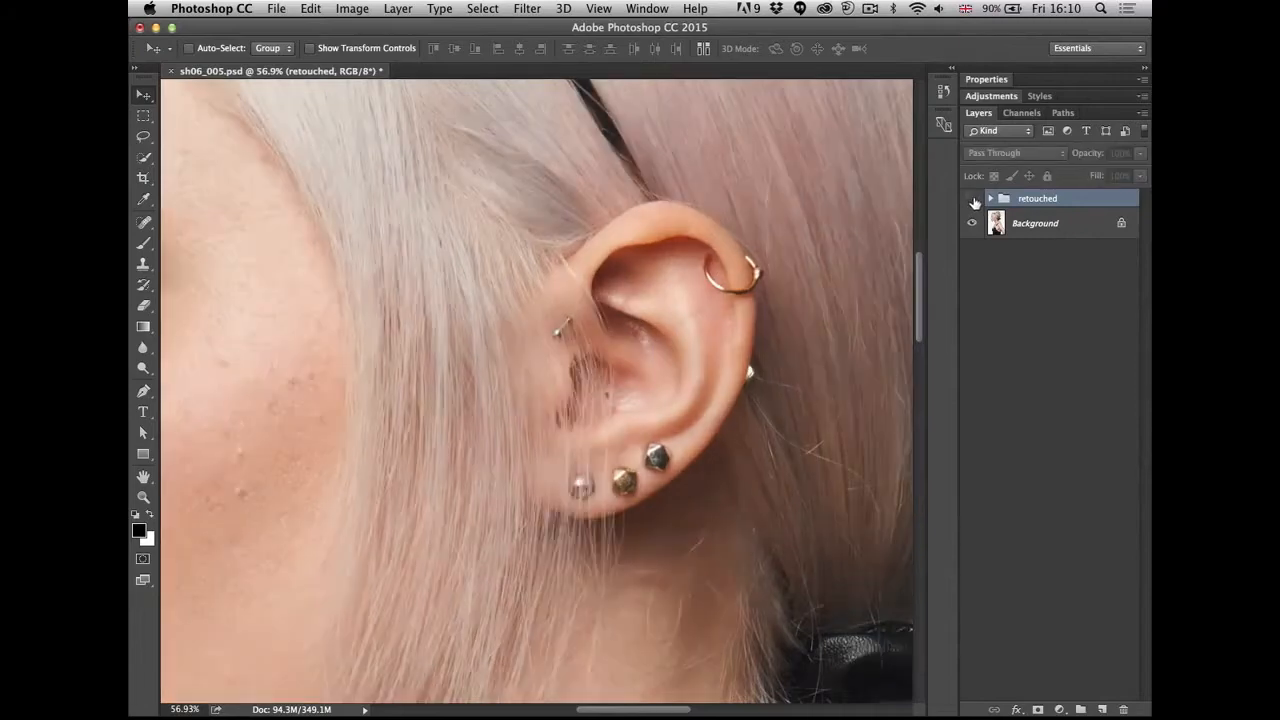
click(971, 201)
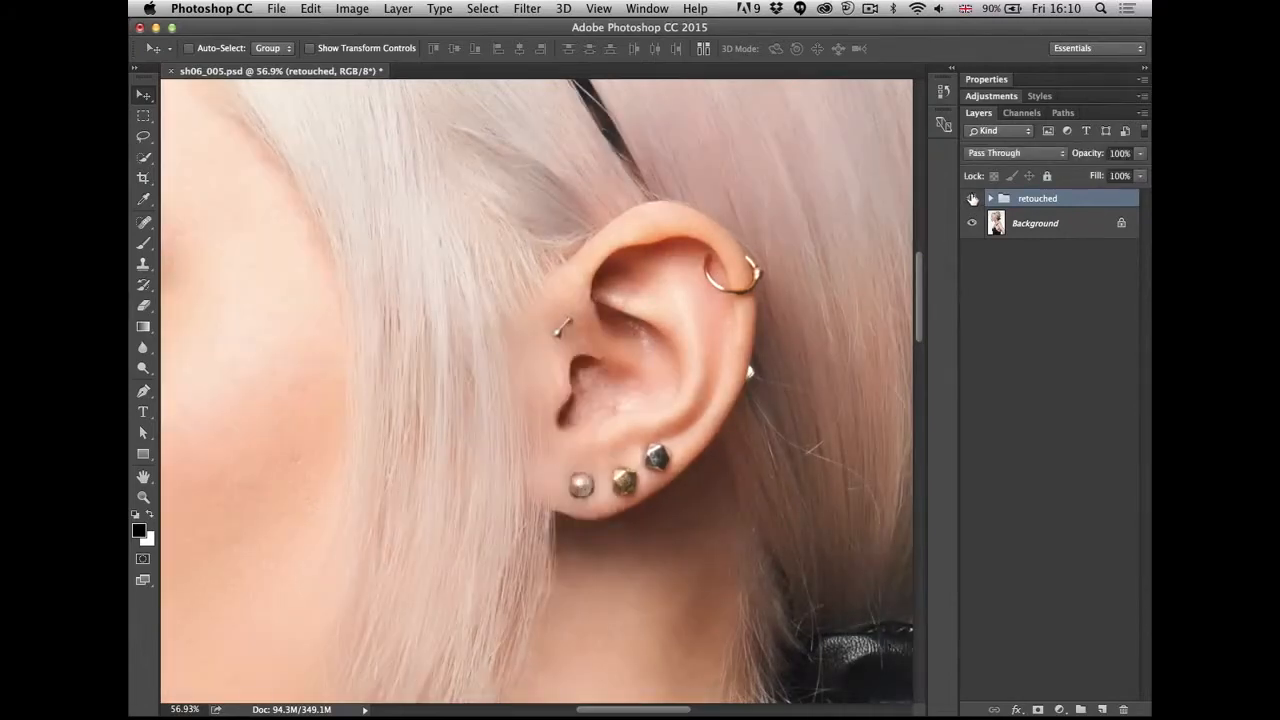
click(972, 201)
click(973, 202)
click(975, 201)
click(975, 201)
click(973, 201)
click(973, 201)
click(970, 202)
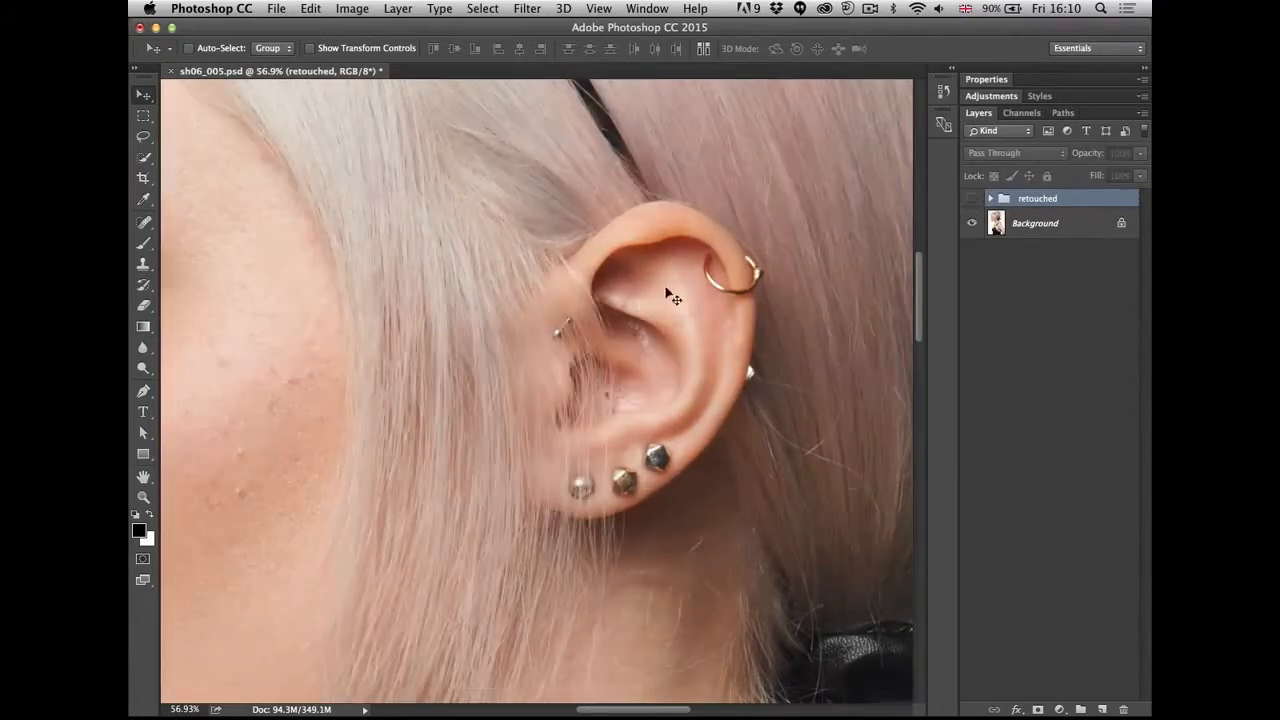
click(972, 204)
- Compare the loose hair over the jaw and neck with the retouched group hidden and shown, leaving the group visible
drag(762, 543, 492, 170)
drag(385, 125, 623, 200)
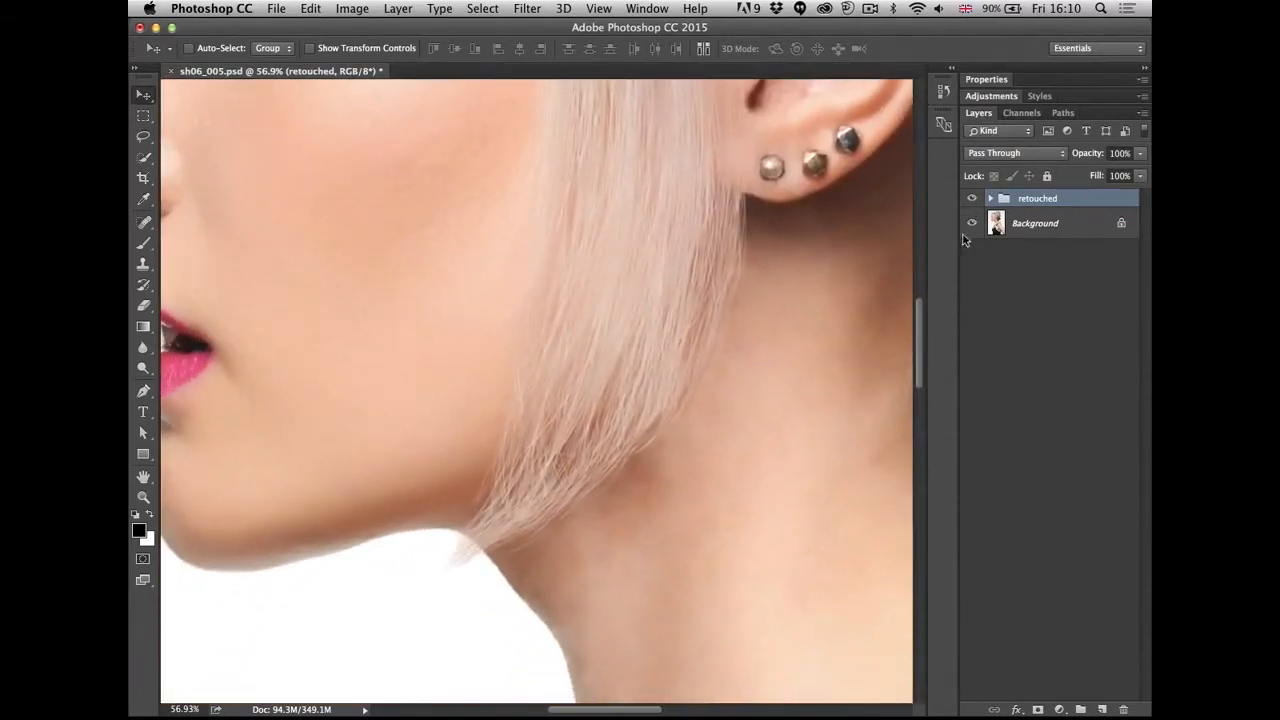
click(972, 199)
scroll(720, 260, down, 5)
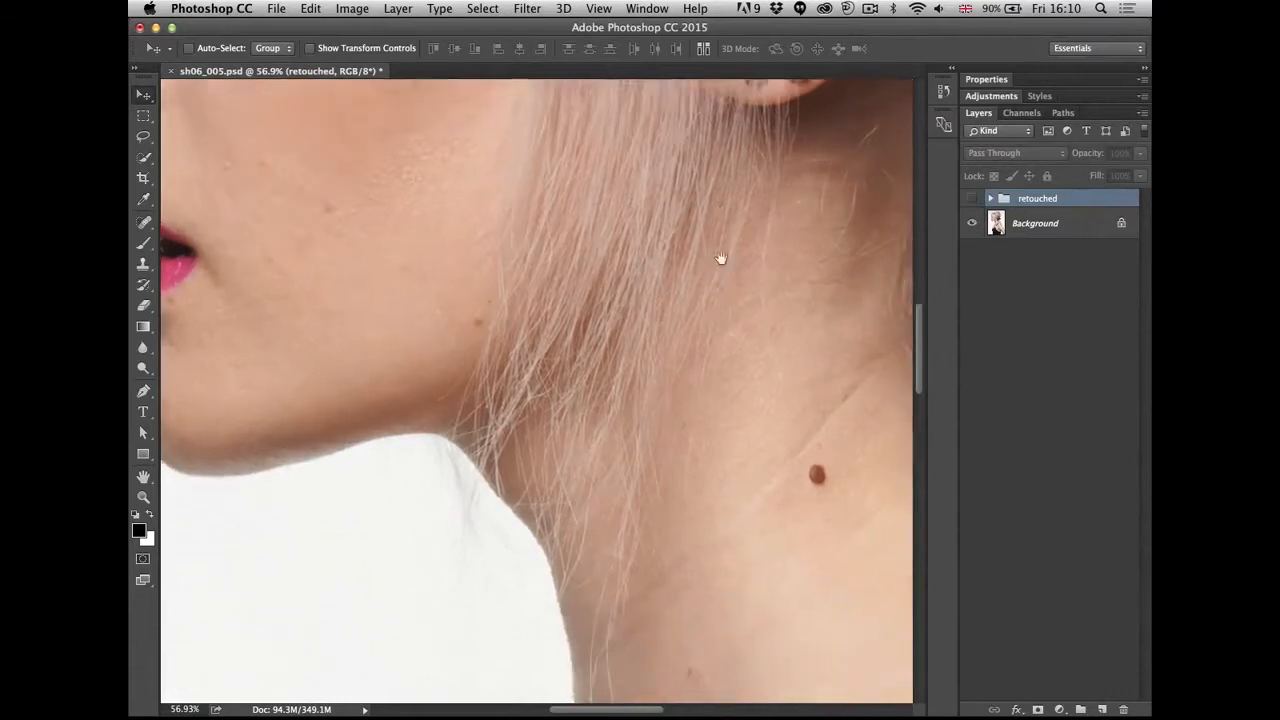
drag(657, 374, 626, 386)
click(973, 202)
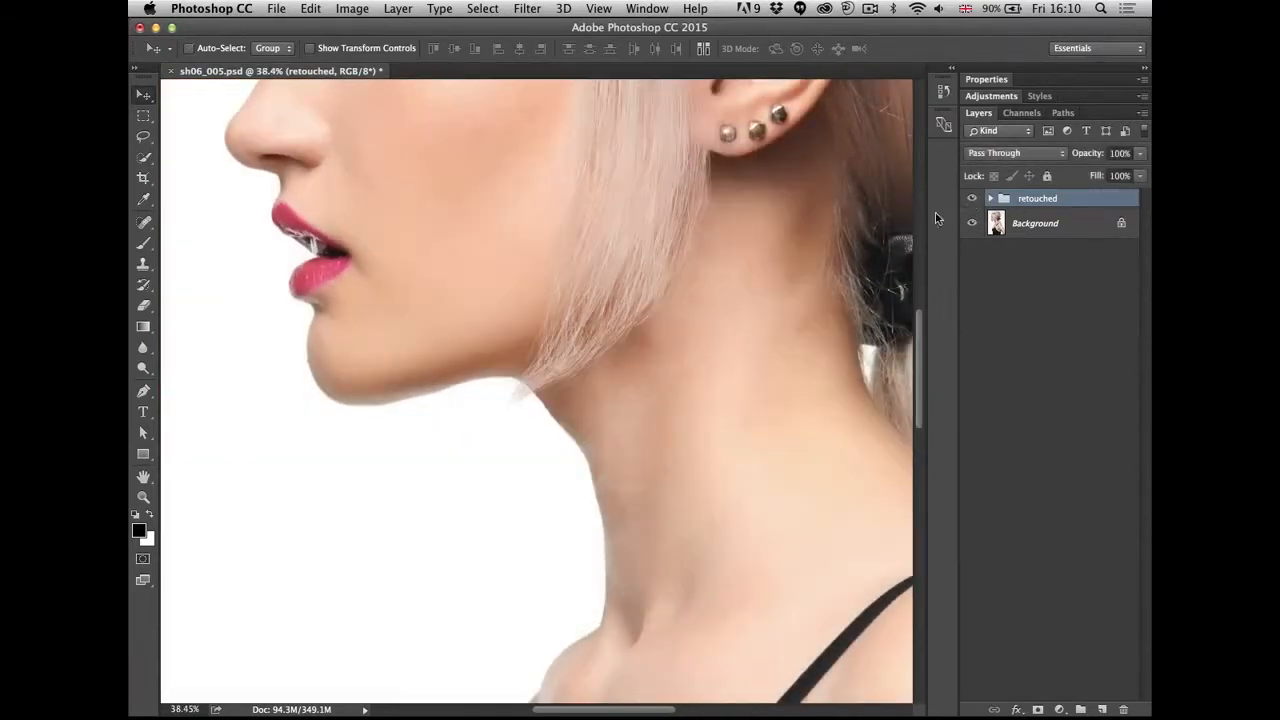
- Hide and show the retouched group to compare the lower face, earlobe and neck skin with the original
scroll(706, 286, up, 3)
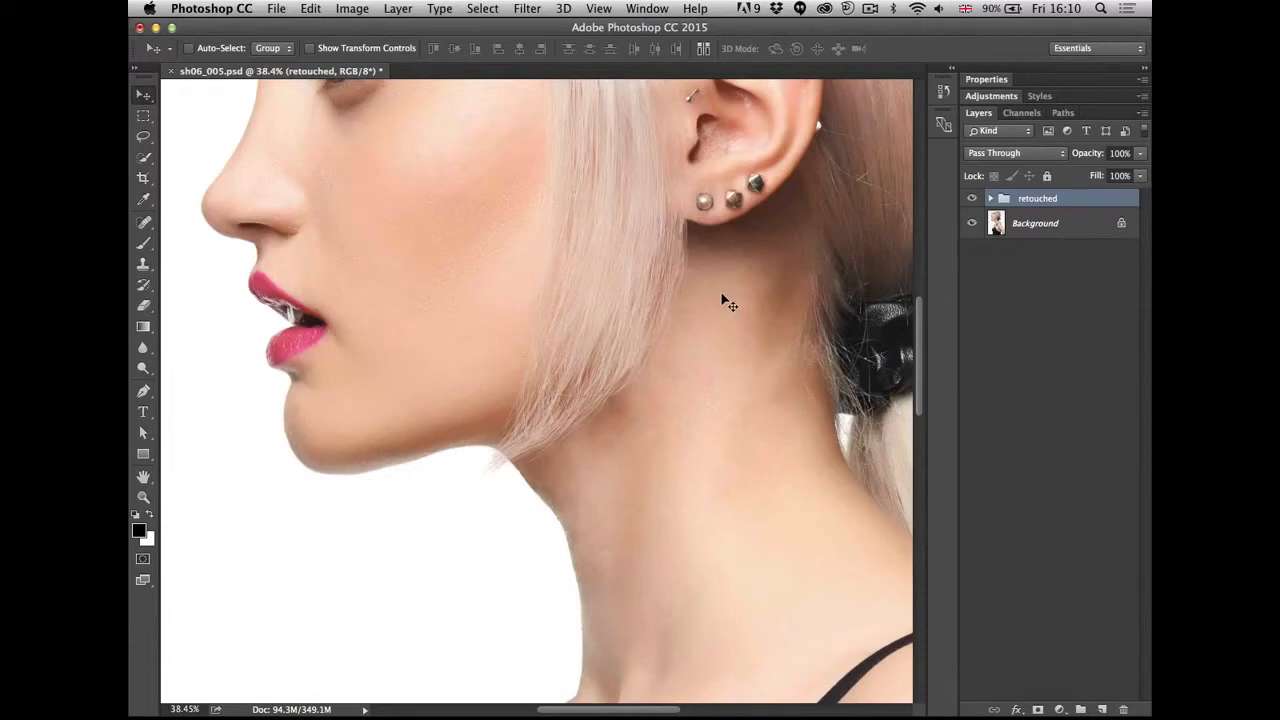
click(972, 199)
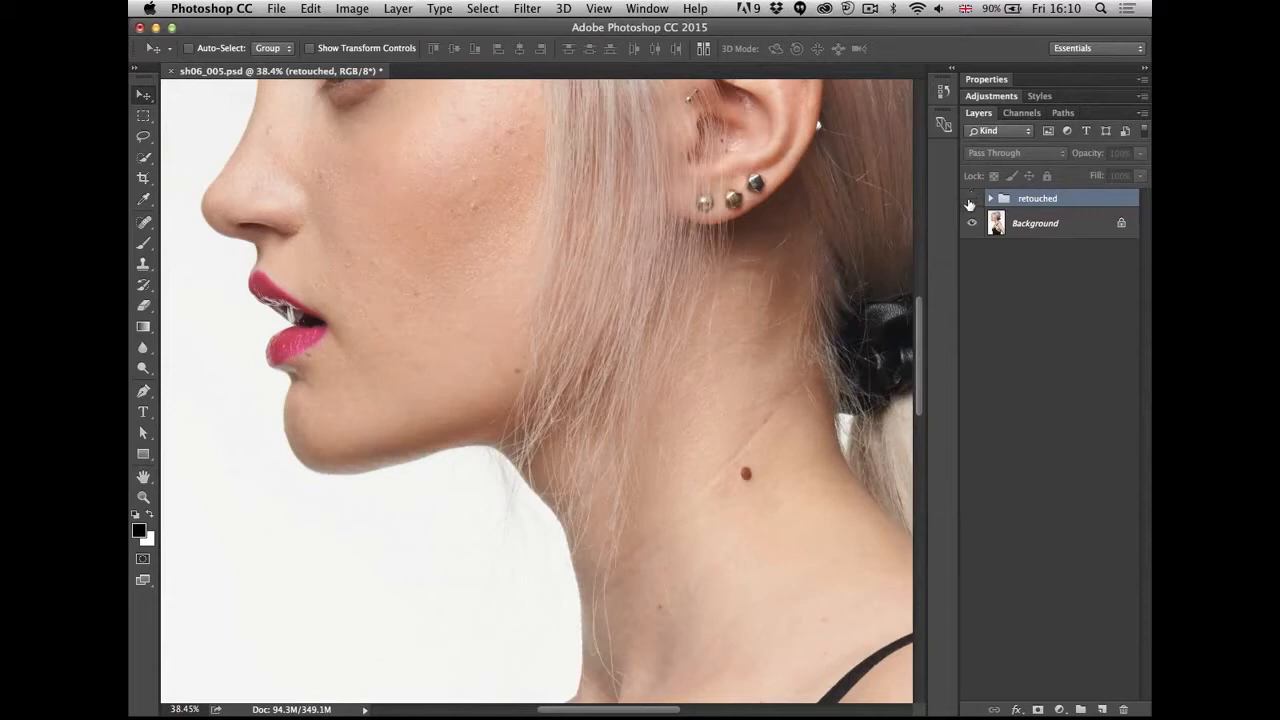
click(970, 200)
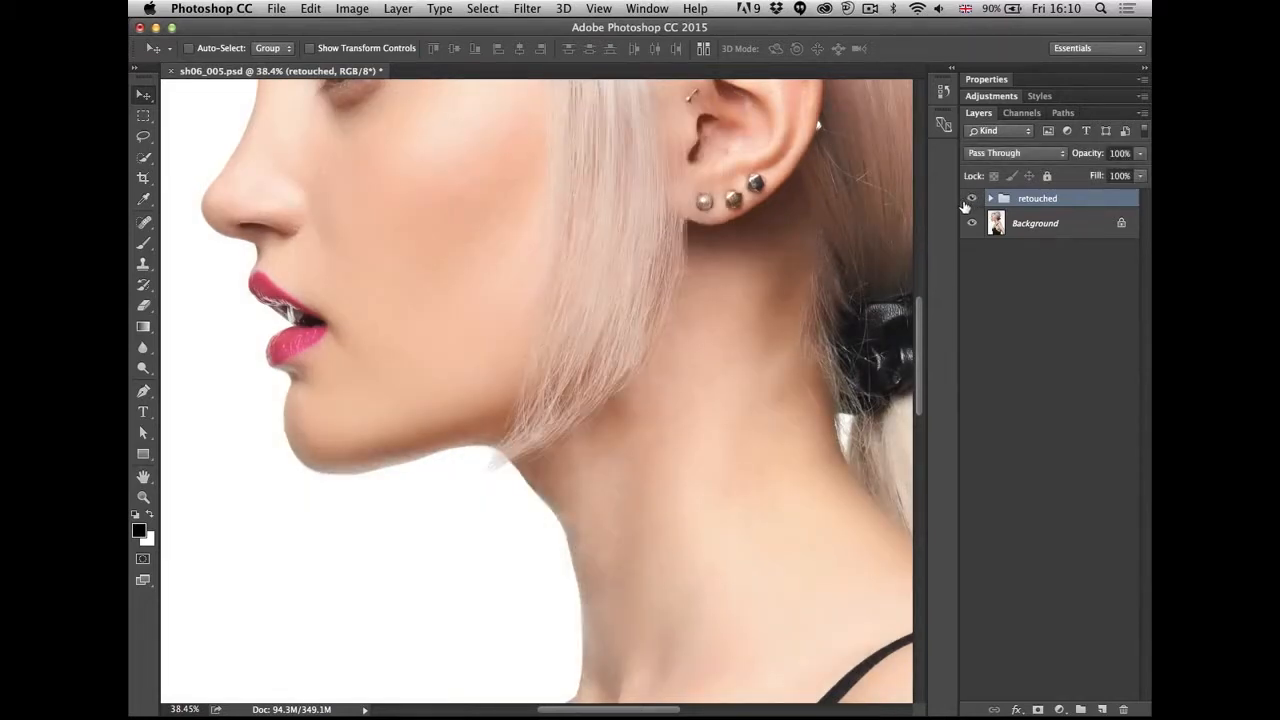
- Inspect the hair tips beneath the jaw close up with and without the retouched group
drag(587, 422, 649, 418)
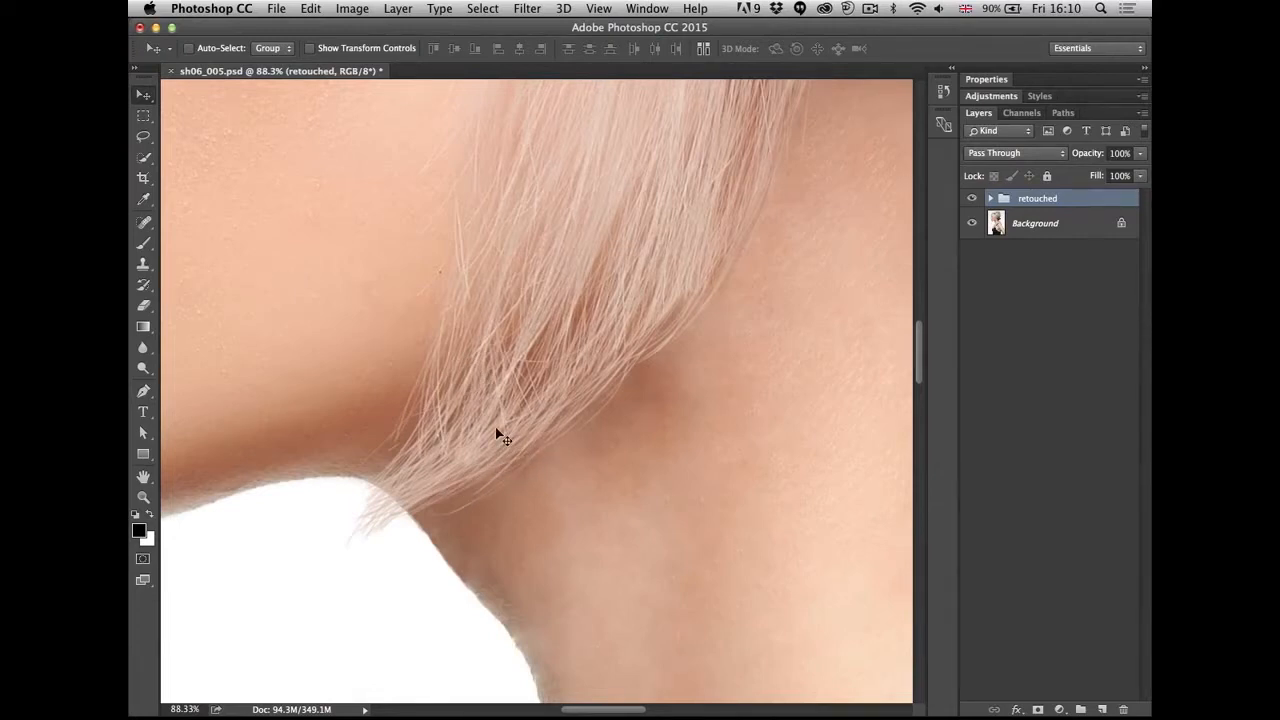
click(971, 199)
click(971, 199)
- Compare the full face and neck in a wider view by hiding and showing the retouched group
drag(748, 265, 663, 312)
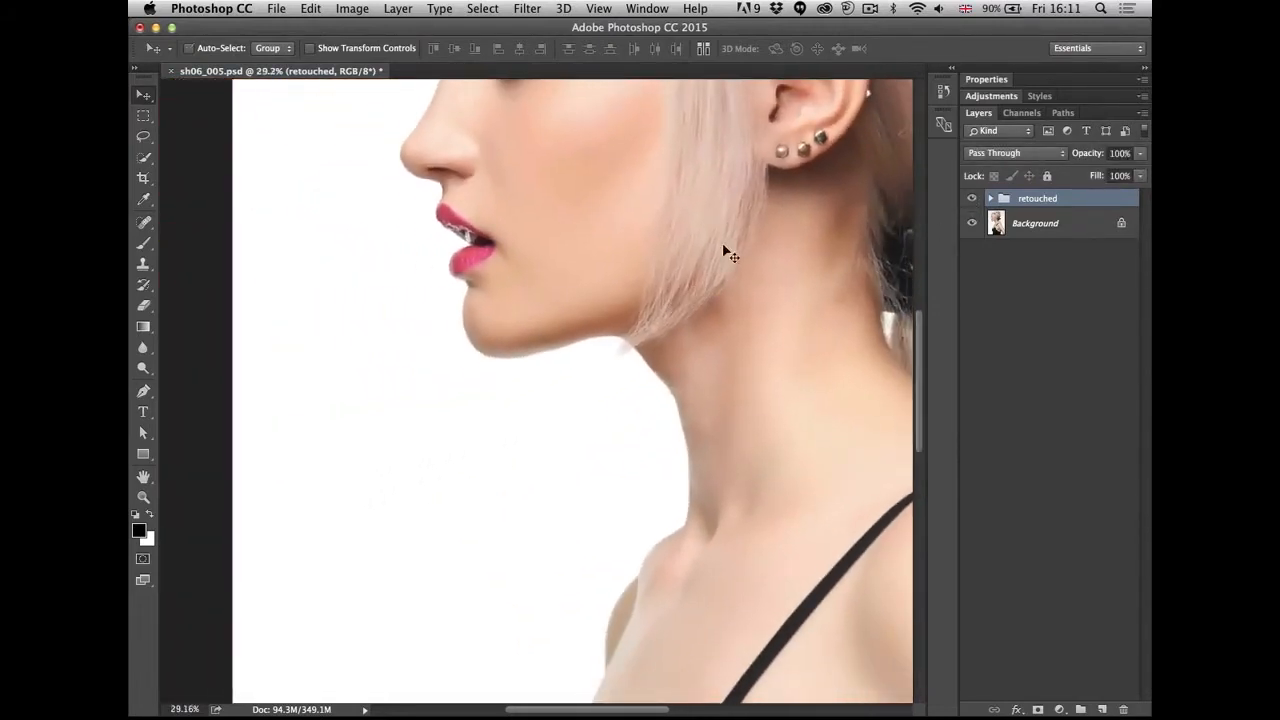
drag(750, 241, 704, 347)
scroll(729, 349, down, 1)
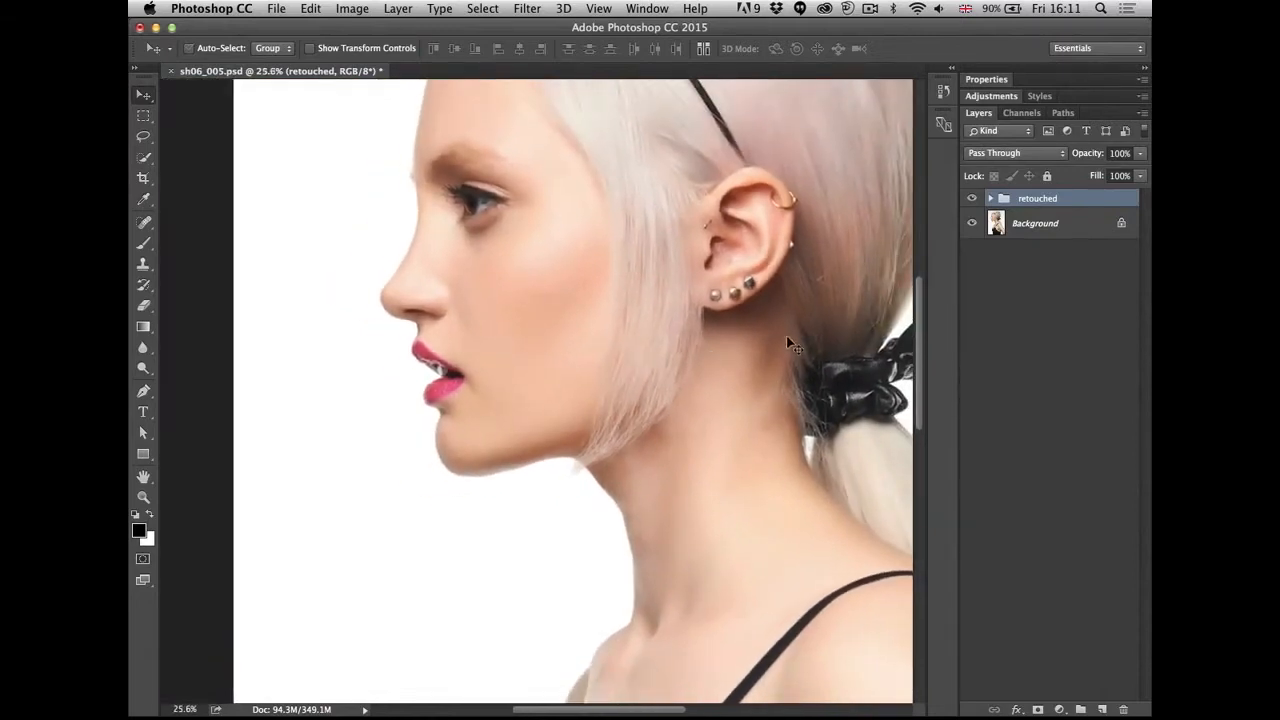
click(970, 199)
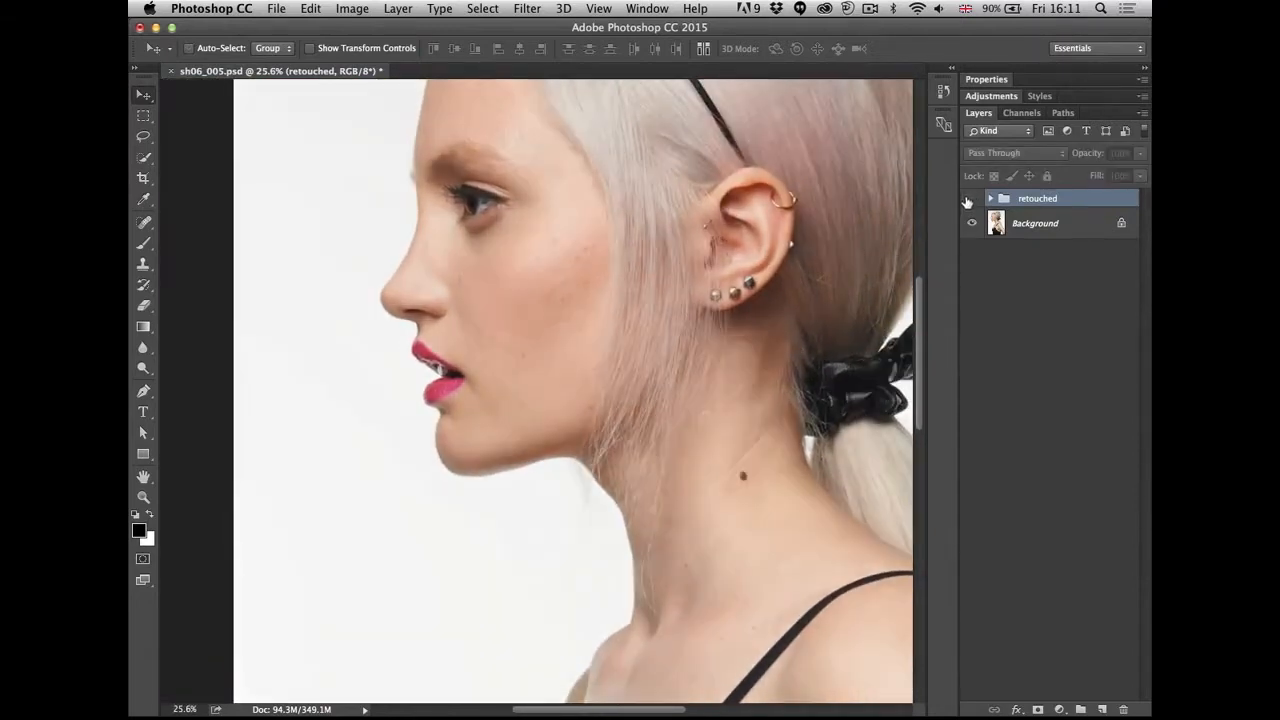
click(970, 199)
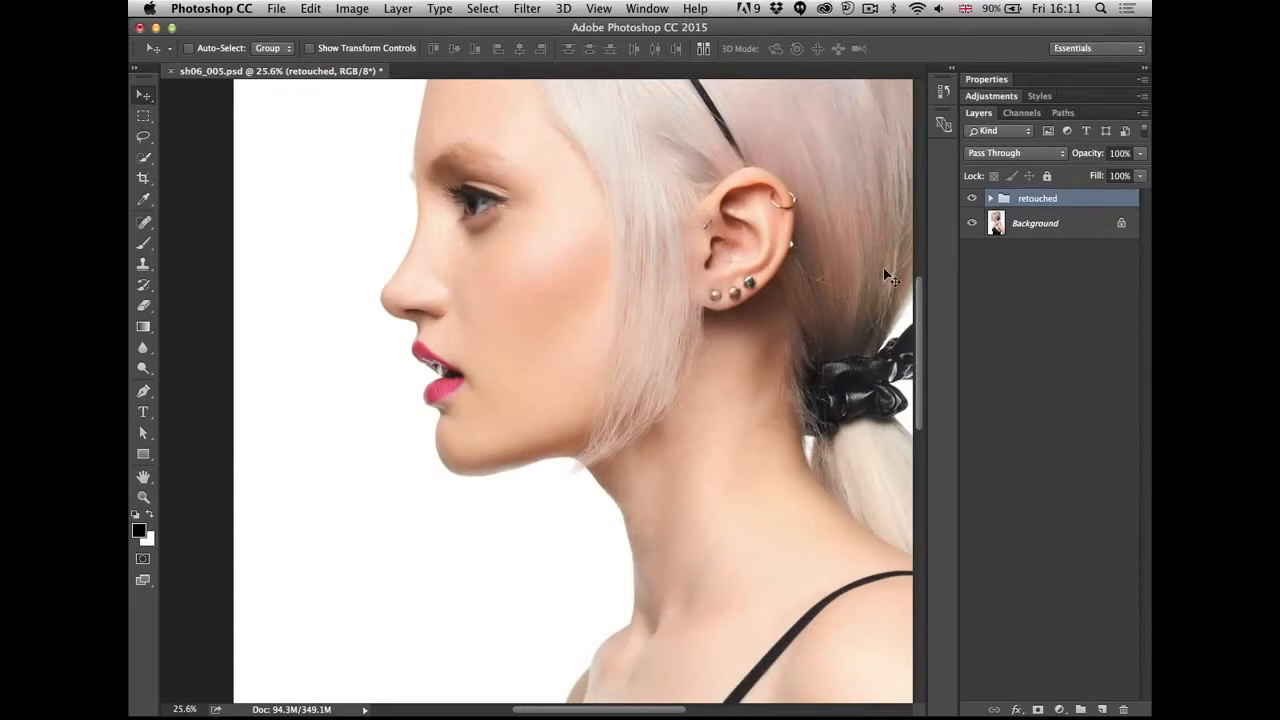
- Frame the whole head and hair, and toggle the retouched group to compare it with the original, leaving the group visible
drag(747, 262, 630, 467)
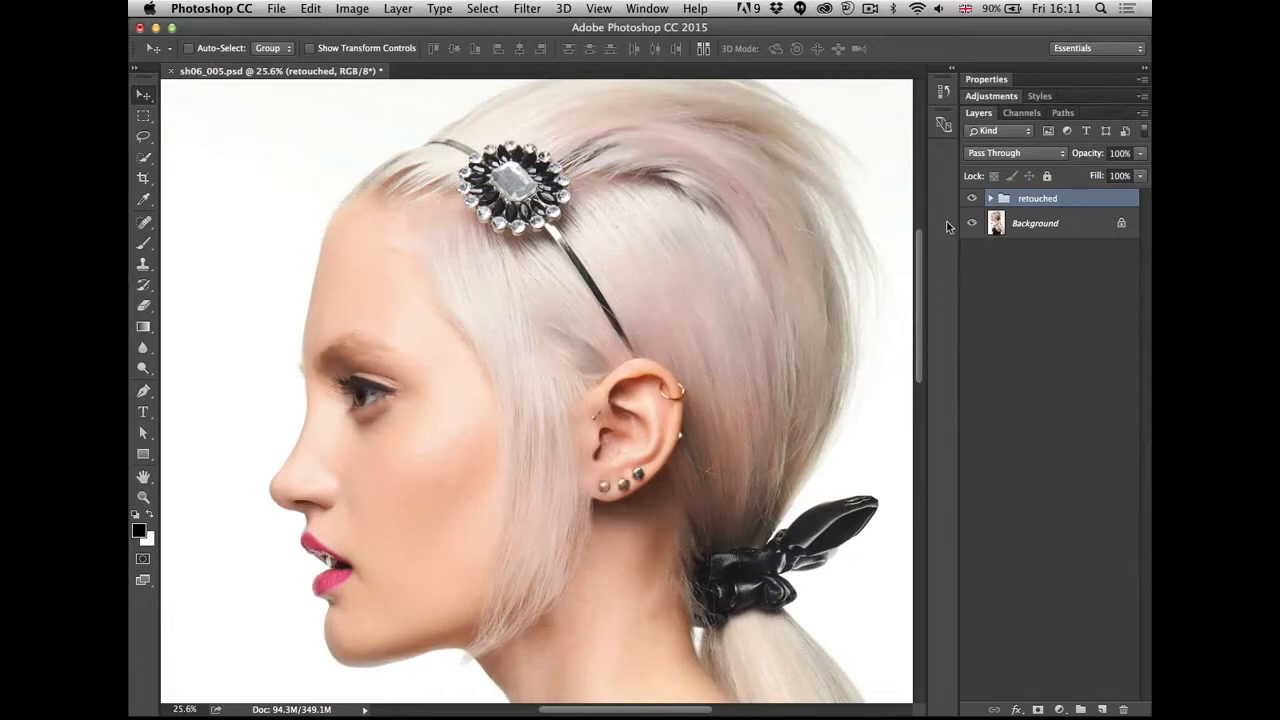
click(971, 223)
click(971, 199)
click(972, 200)
click(972, 200)
click(970, 200)
click(968, 200)
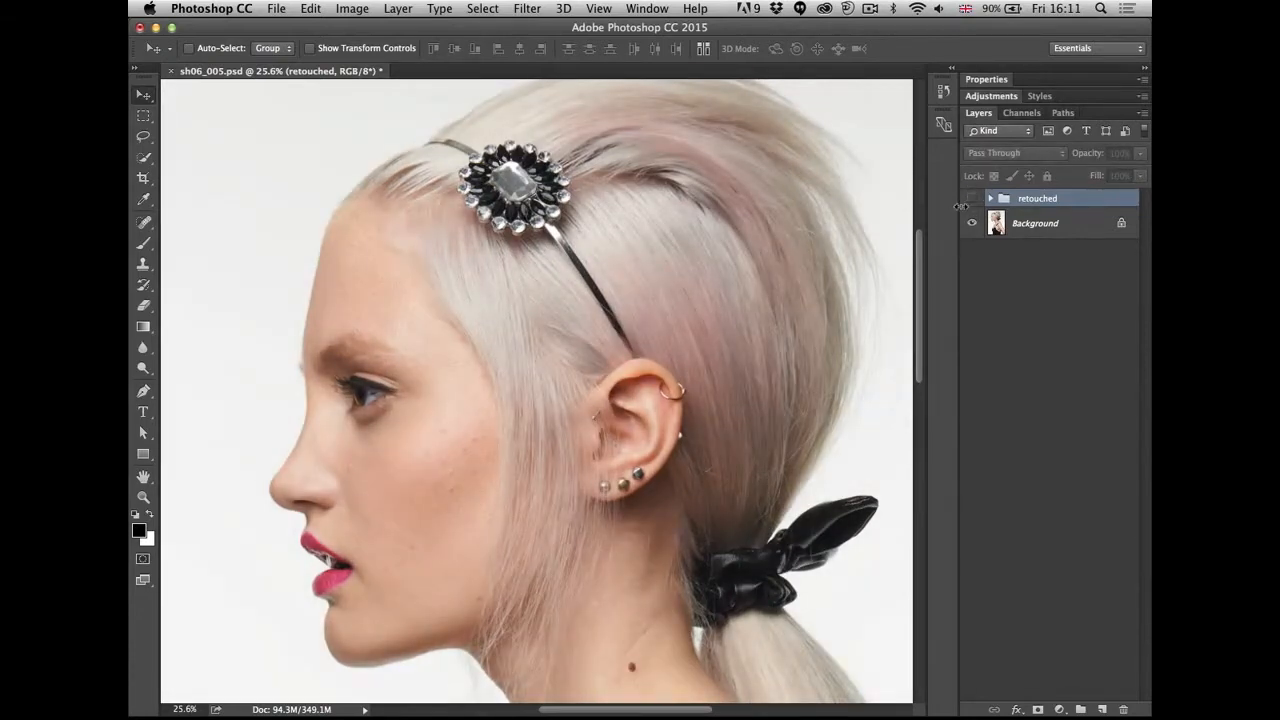
click(970, 200)
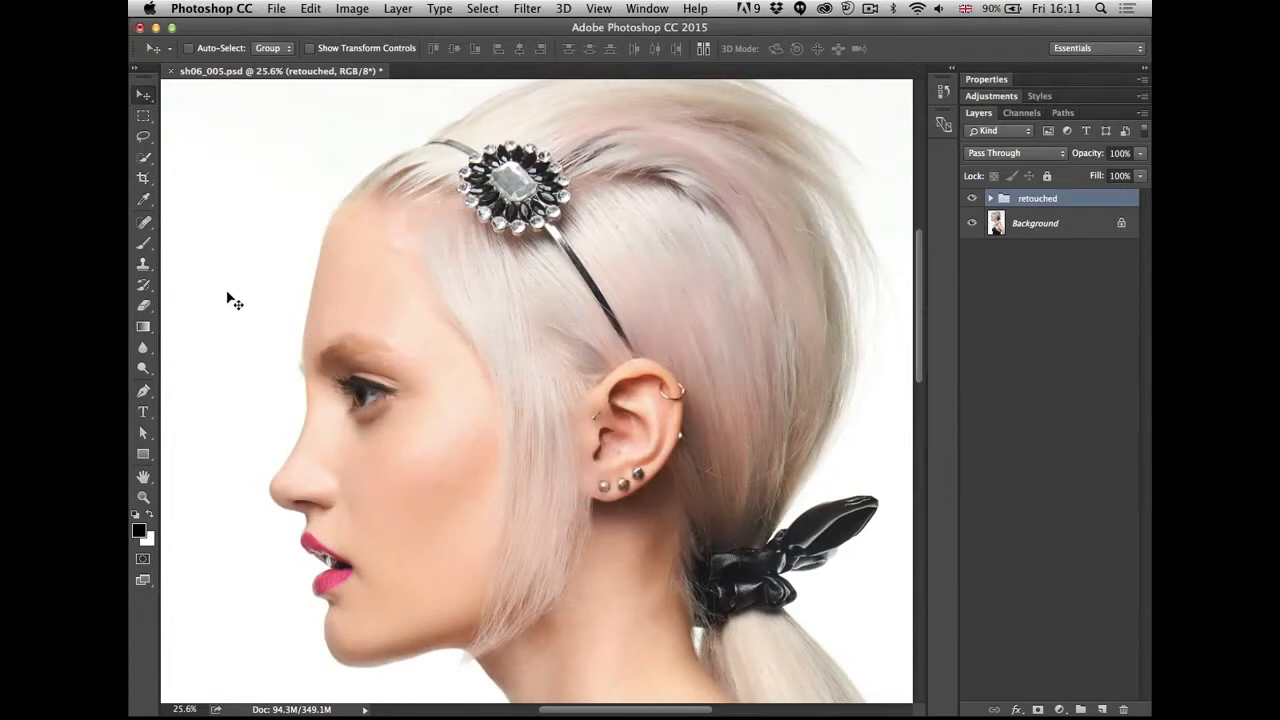
- Add a new empty layer above the retouched group and activate the Brush tool for painting beside the forehead
click(1103, 711)
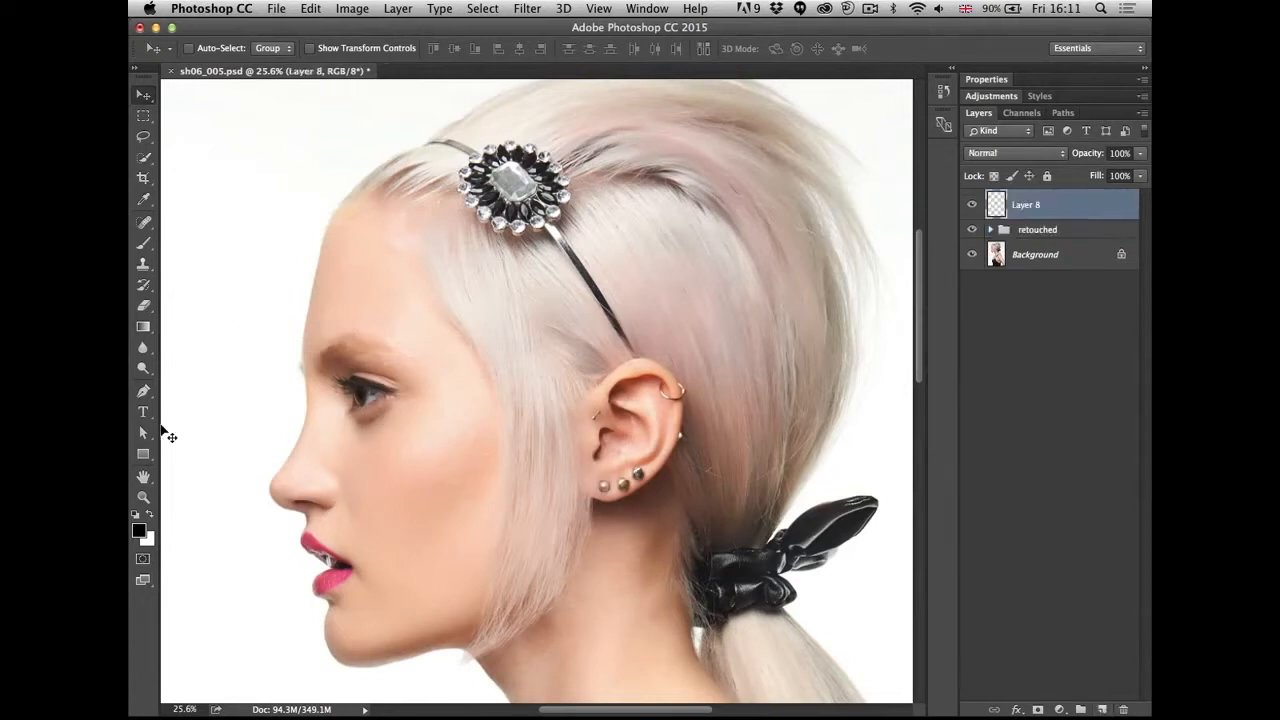
drag(214, 302, 308, 305)
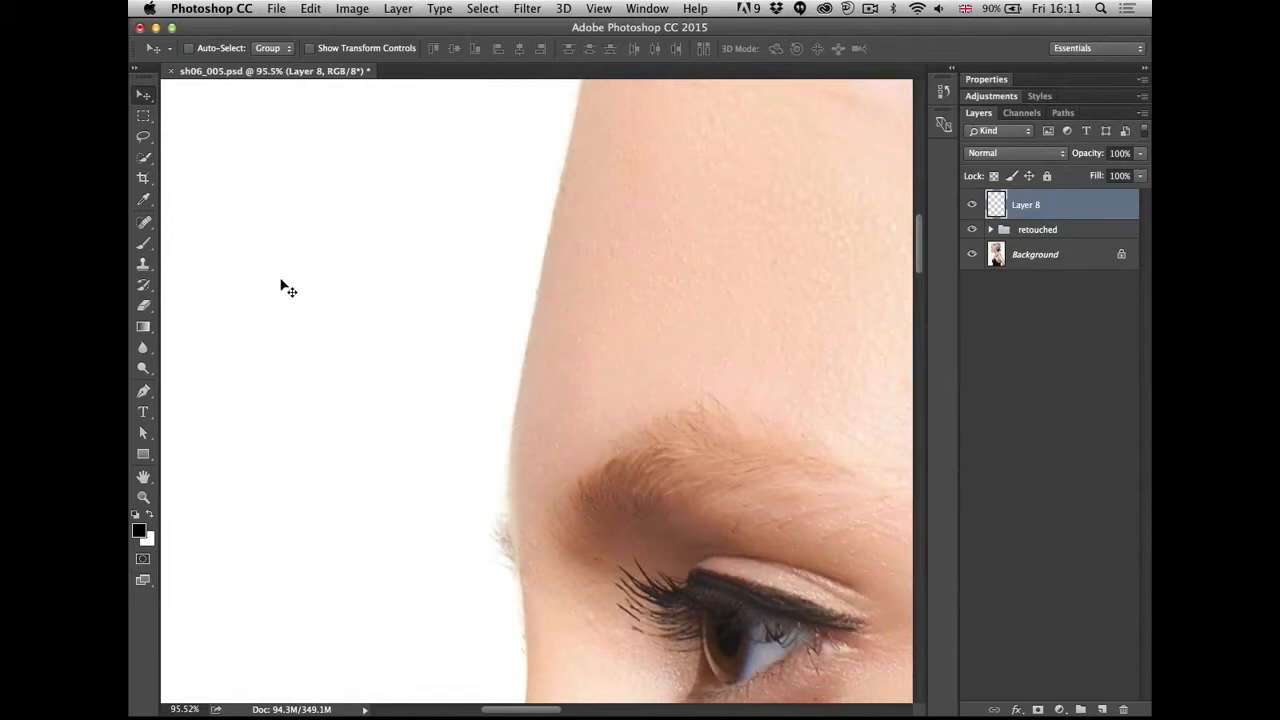
key(b)
- Paint looping black test strokes of varying thickness over the white background and forehead with the size 11 brush, and undo them
mouse_move(307, 205)
mouse_down()
mouse_move(294, 203)
mouse_move(273, 333)
mouse_move(280, 549)
mouse_up()
drag(318, 240, 313, 240)
mouse_move(281, 137)
mouse_down()
mouse_move(400, 120)
mouse_move(511, 209)
mouse_move(471, 342)
mouse_move(431, 383)
mouse_move(440, 417)
mouse_move(340, 480)
mouse_move(313, 517)
mouse_move(294, 614)
mouse_move(391, 646)
mouse_move(490, 648)
mouse_up()
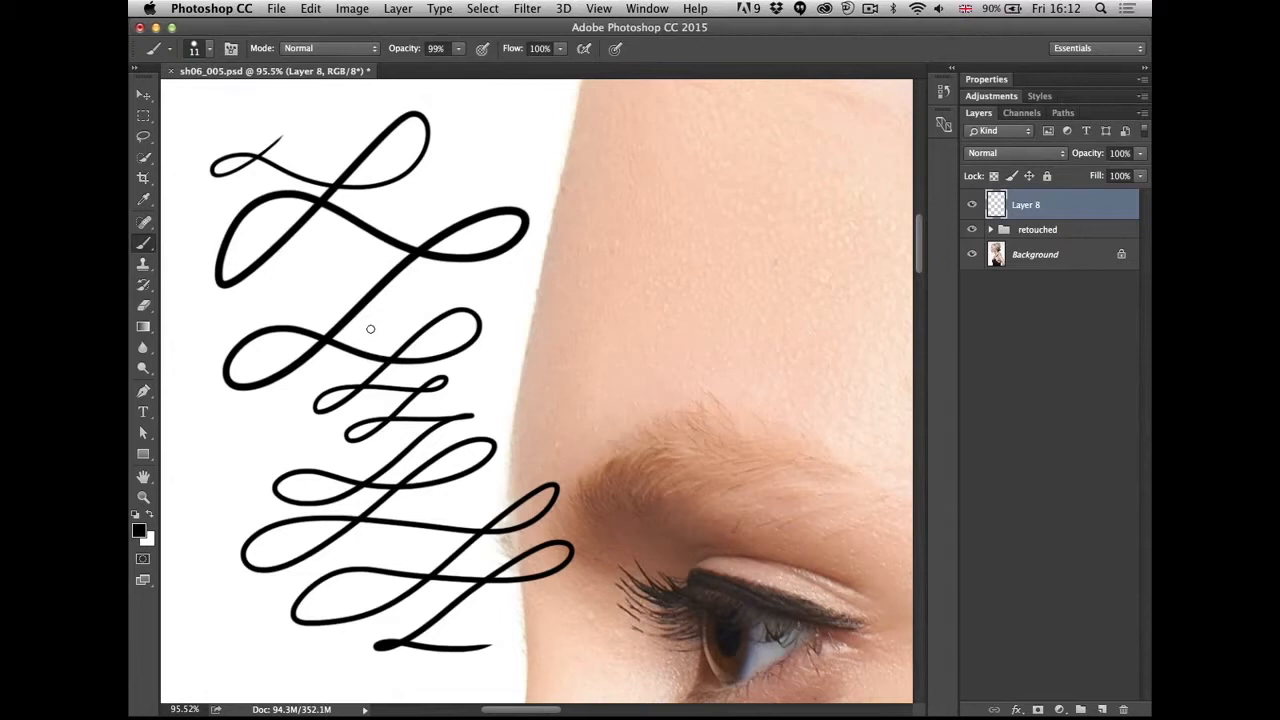
mouse_move(517, 111)
mouse_down()
mouse_move(459, 162)
mouse_move(649, 125)
mouse_move(414, 241)
mouse_move(575, 267)
mouse_up()
mouse_move(514, 313)
mouse_down()
mouse_move(695, 280)
mouse_move(686, 372)
mouse_move(600, 395)
mouse_move(568, 438)
mouse_move(632, 455)
mouse_up()
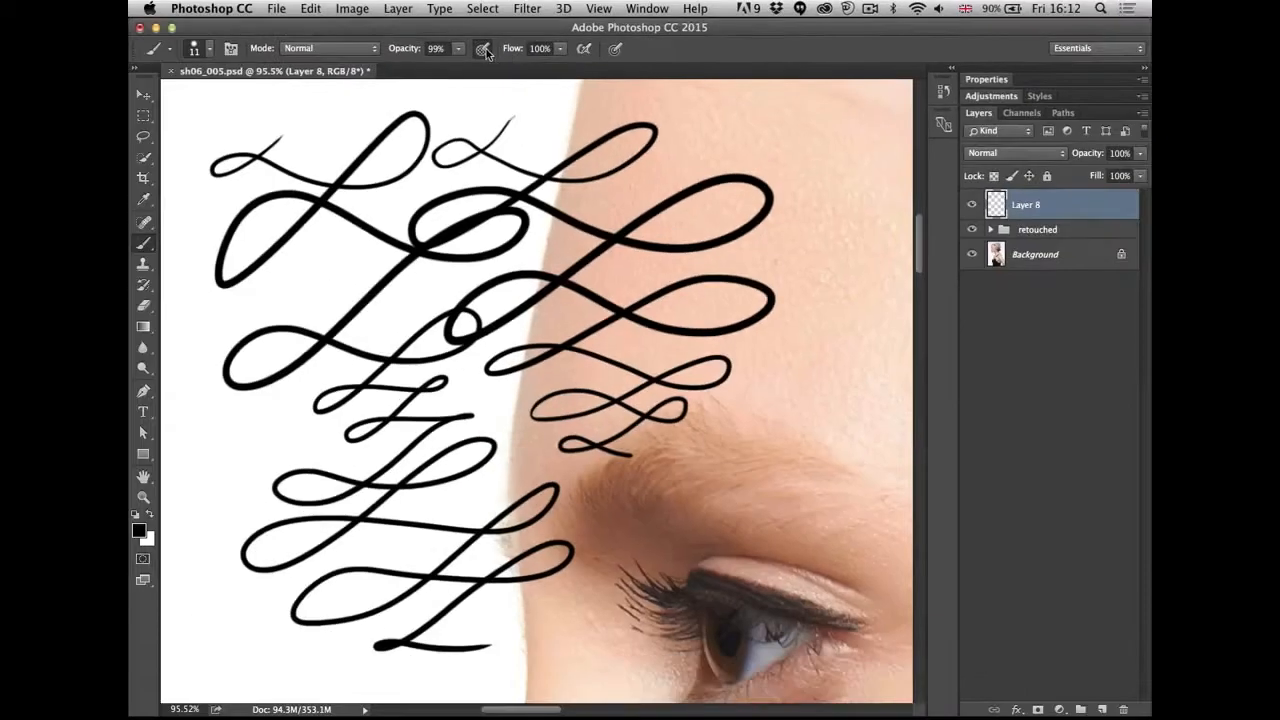
key(alt+super+z)
key(alt+super+z)
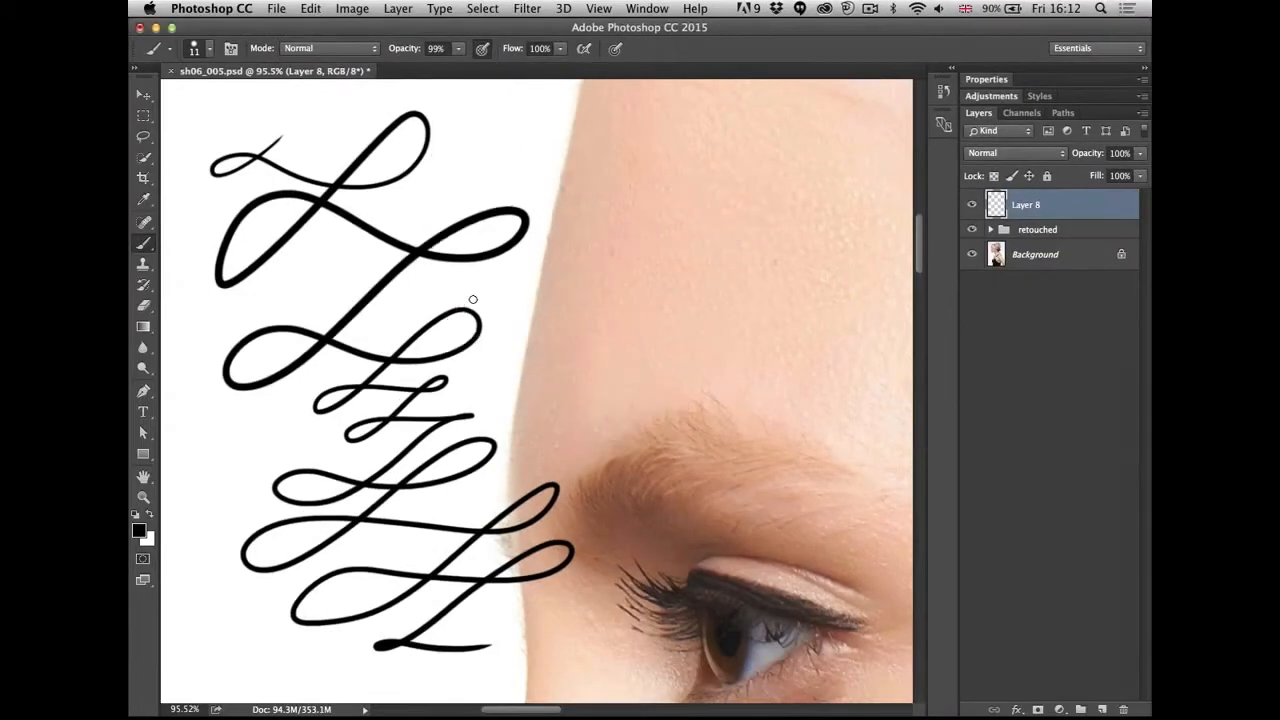
- Paint black test loops on the white background with pen-pressure opacity enabled, undoing them after each trial
mouse_move(282, 149)
mouse_down()
mouse_move(496, 131)
mouse_move(230, 266)
mouse_move(509, 235)
mouse_move(283, 340)
mouse_move(466, 318)
mouse_move(463, 273)
mouse_move(371, 332)
mouse_move(588, 320)
mouse_move(333, 418)
mouse_move(560, 413)
mouse_move(357, 479)
mouse_move(502, 445)
mouse_move(416, 490)
mouse_move(493, 472)
mouse_move(390, 506)
mouse_move(428, 502)
mouse_up()
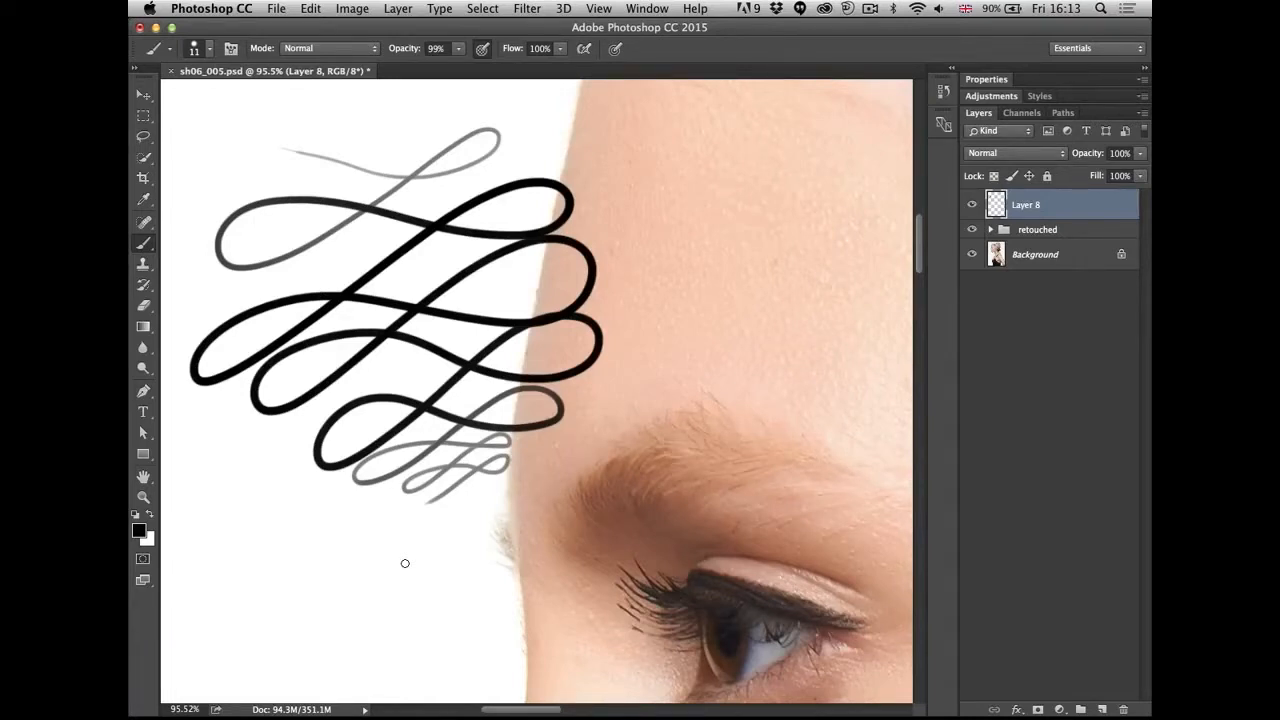
key(super+z)
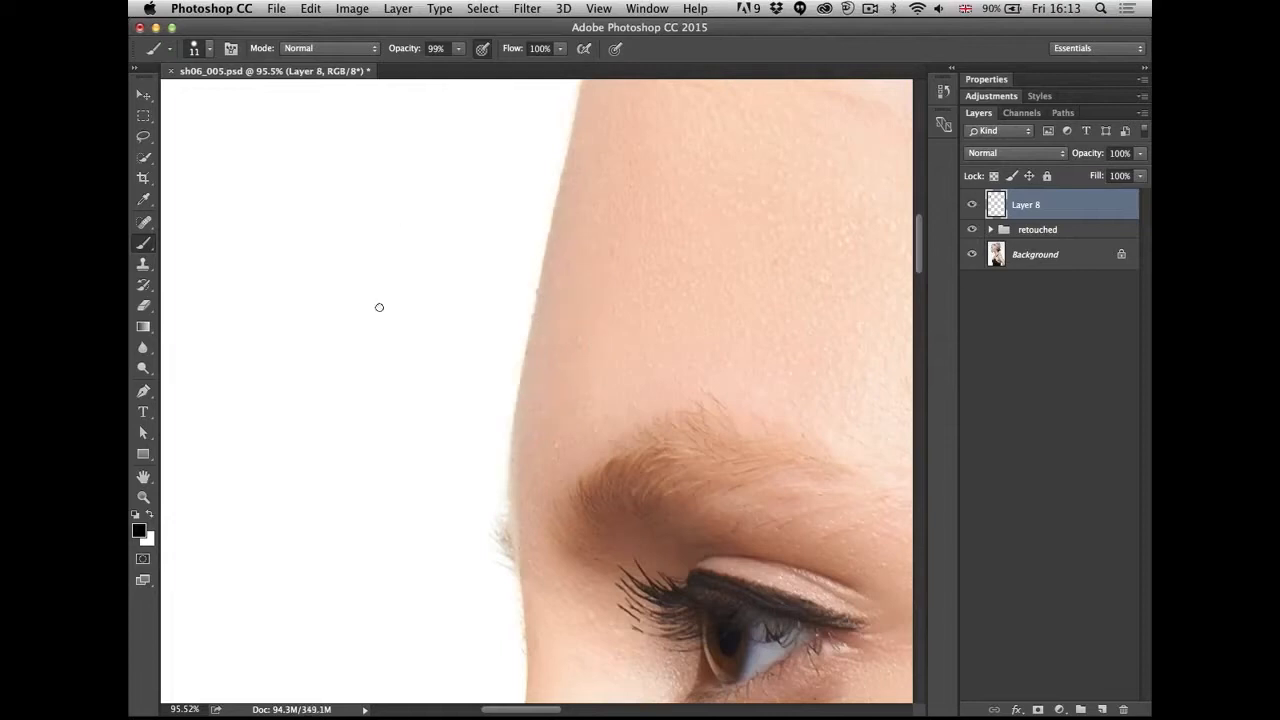
mouse_move(421, 151)
mouse_down()
mouse_move(469, 171)
mouse_move(434, 300)
mouse_up()
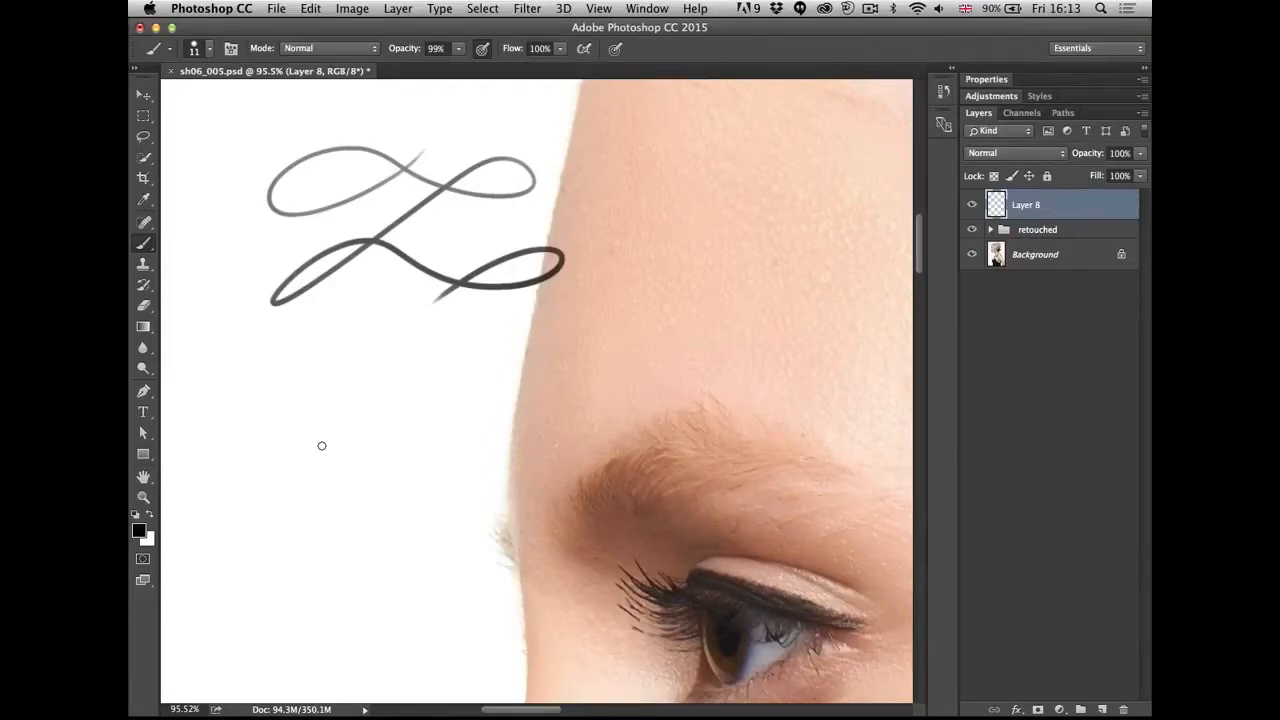
key(super+z)
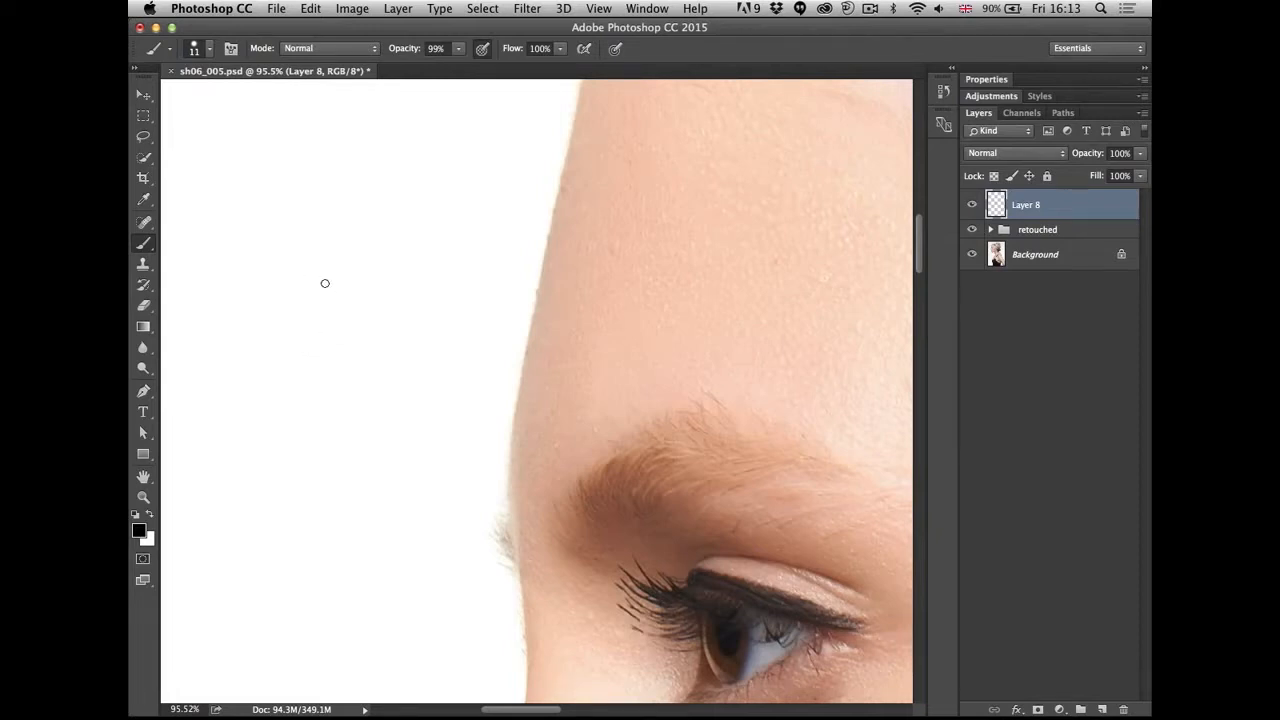
- Sample the pale pink hair colour and paint a fine strand along the hair's lower edge at brush size 8 and 100% opacity
mouse_move(620, 437)
mouse_down()
mouse_move(556, 443)
mouse_move(529, 463)
mouse_move(463, 429)
mouse_move(432, 333)
mouse_move(362, 249)
mouse_up()
drag(450, 396, 460, 354)
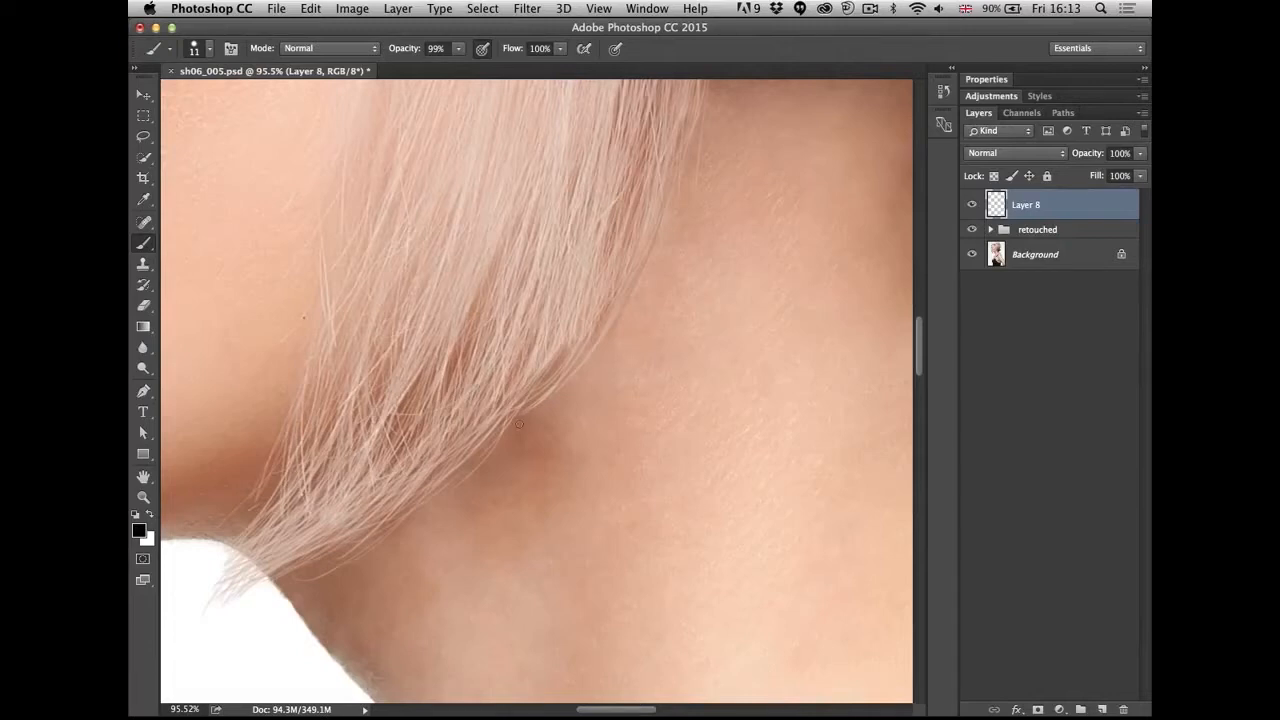
alt+click(462, 295)
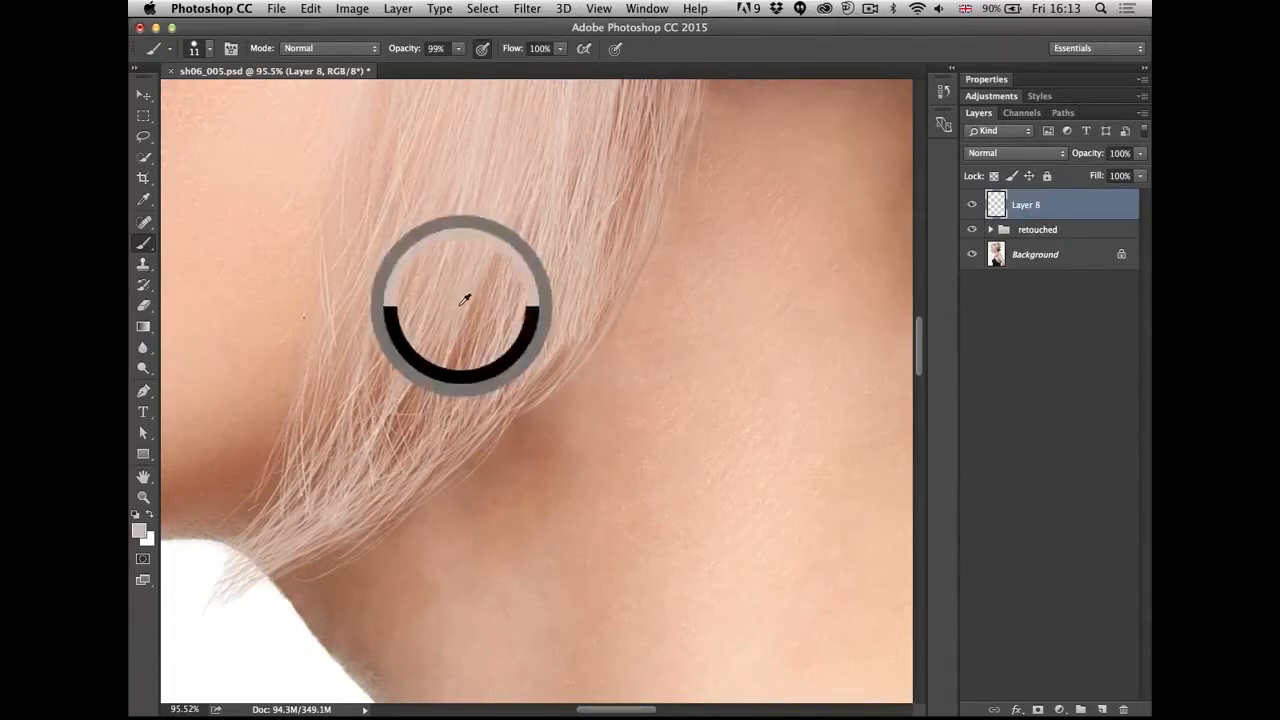
alt+click(545, 262)
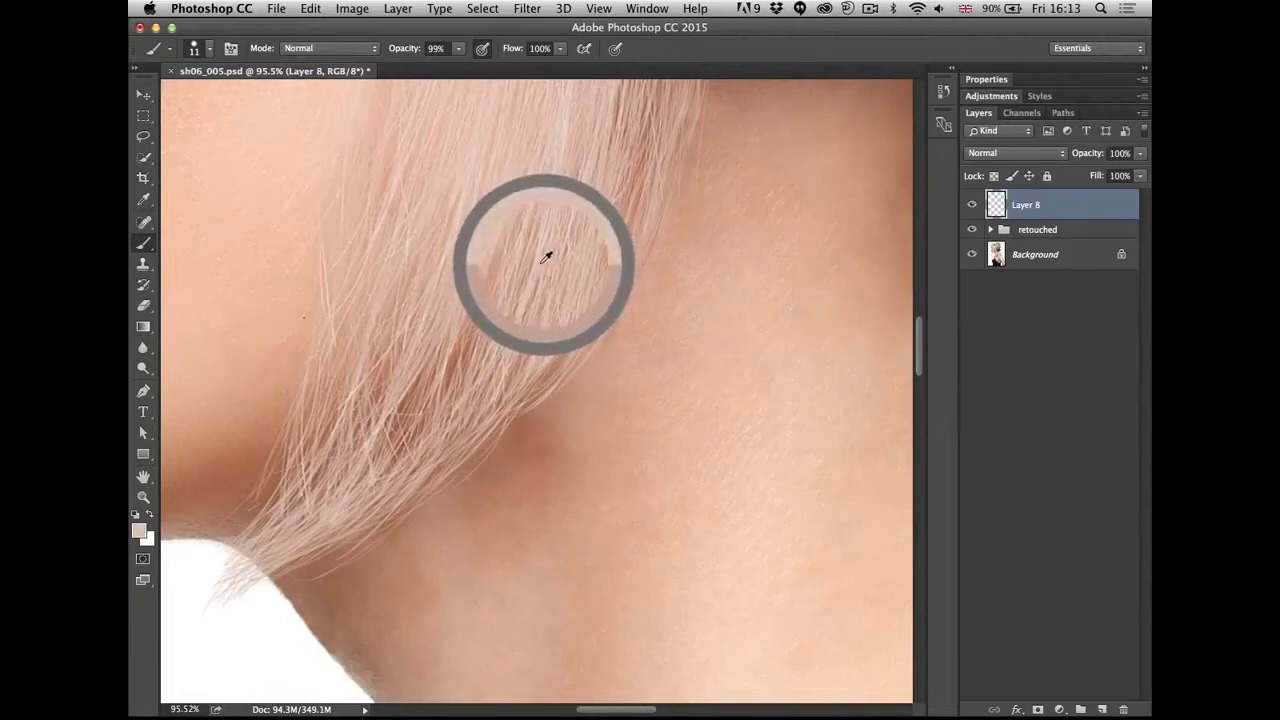
drag(558, 346, 544, 348)
drag(409, 54, 419, 54)
drag(575, 342, 475, 447)
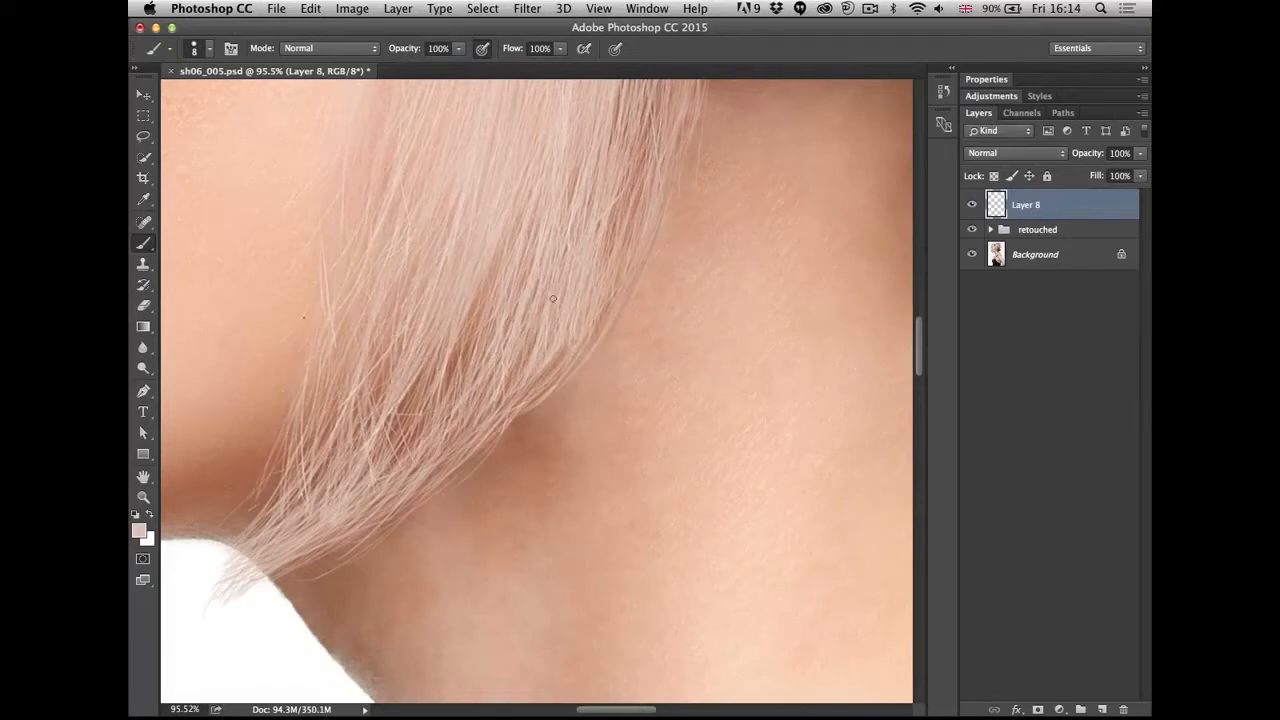
mouse_move(462, 248)
mouse_down()
mouse_move(445, 393)
mouse_move(465, 260)
mouse_up()
- Add a new layer, fill a square selection beside the hair's lower edge with white, and deselect it
click(1101, 709)
key(m)
drag(583, 319, 759, 496)
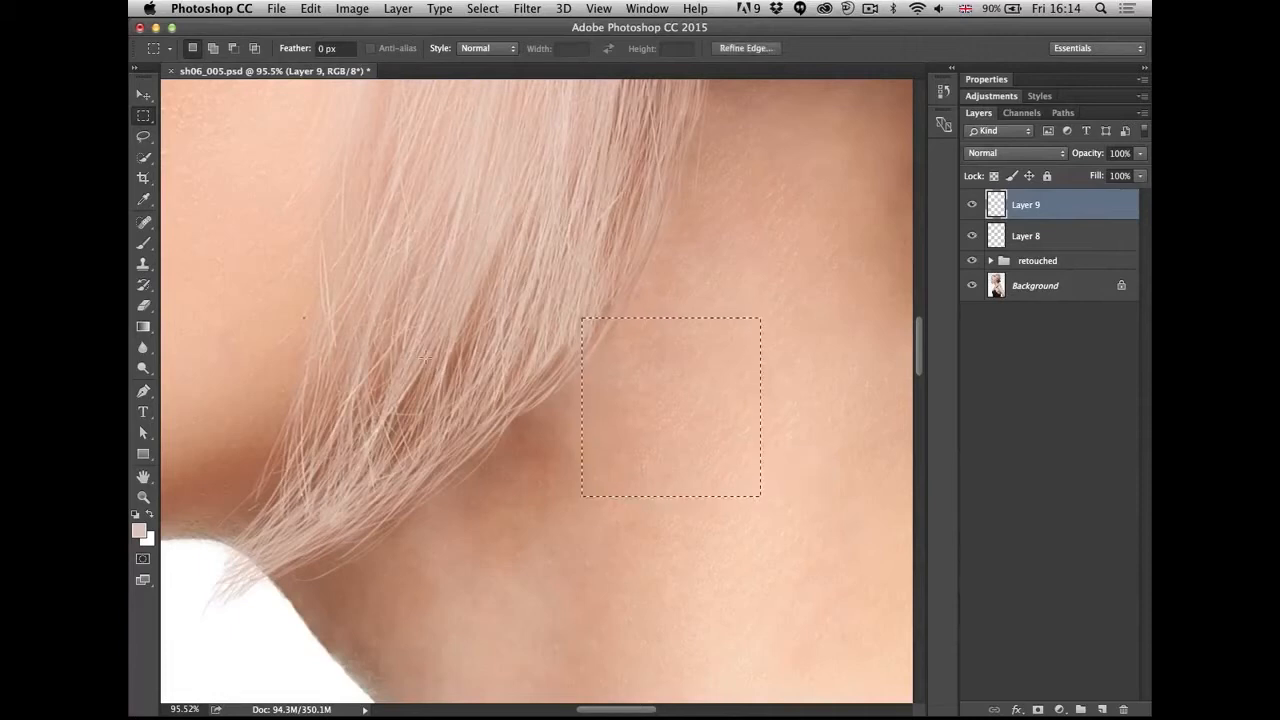
key(super+BackSpace)
key(super+d)
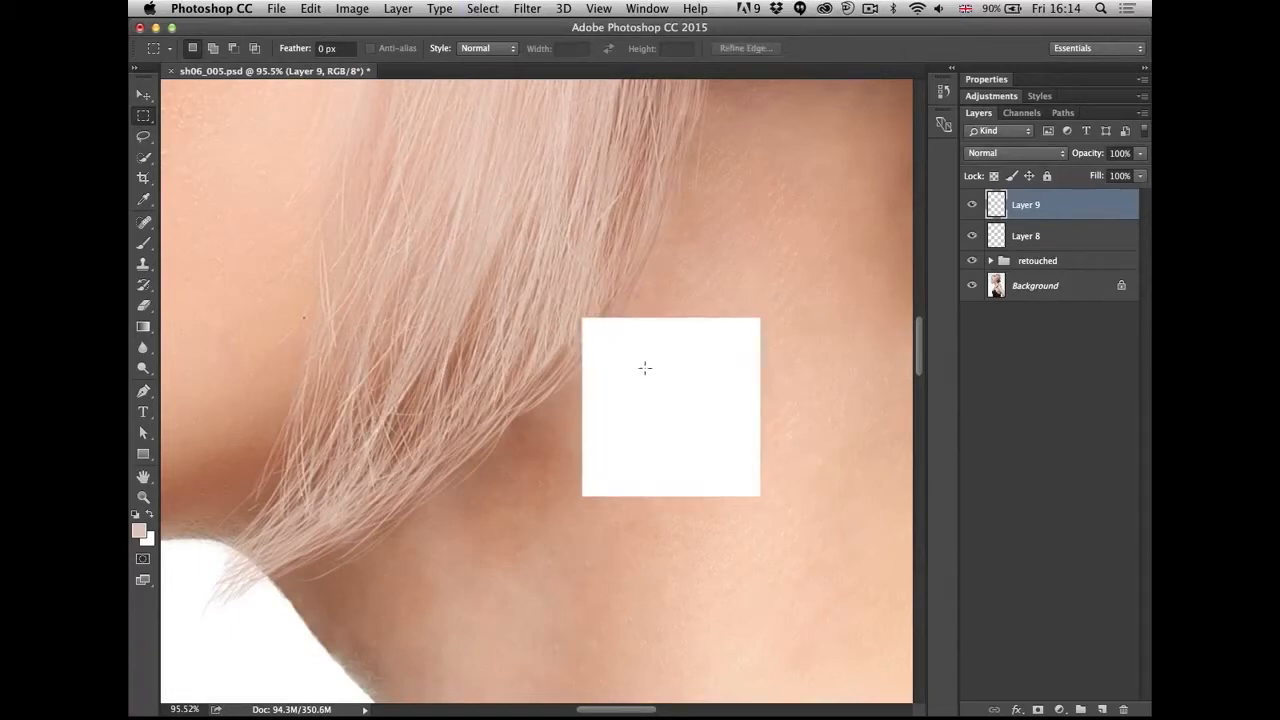
- Reselect the white square and place nine scattered black dots of varying size inside it with the size 17 brush
key(b)
key(super+shift+d)
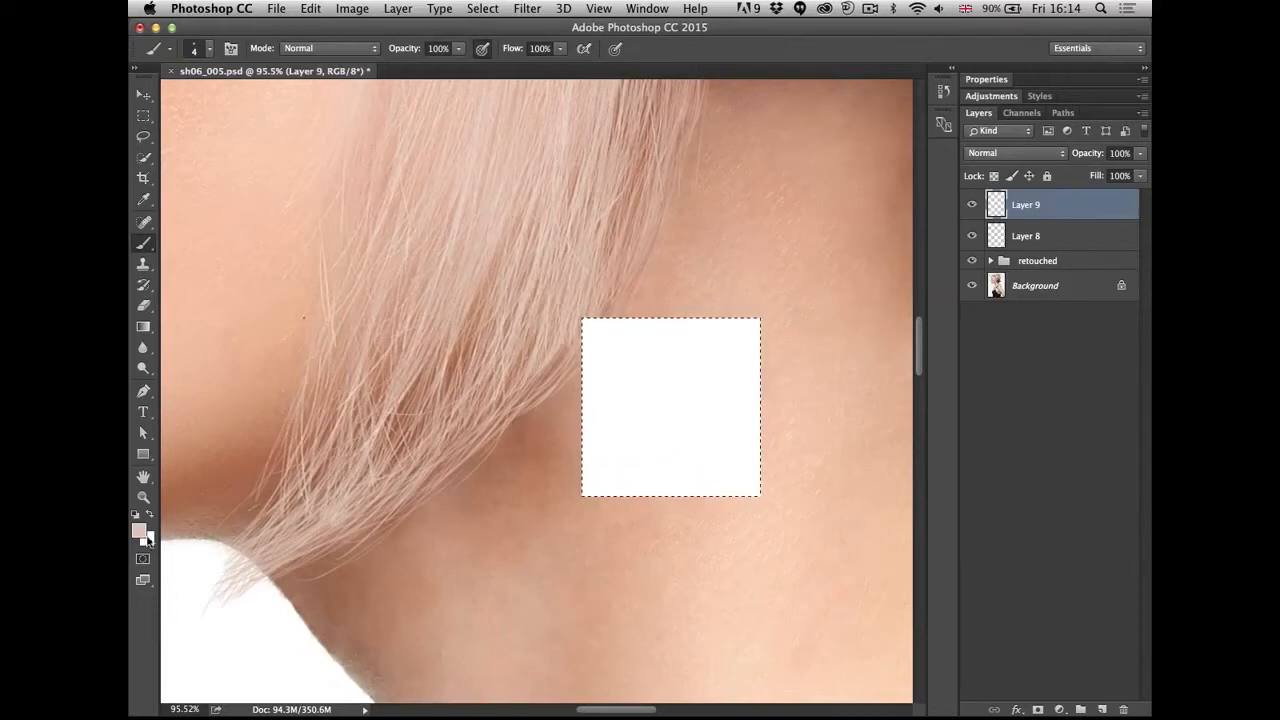
key(d)
drag(629, 389, 637, 382)
click(634, 369)
key(super+z)
click(650, 373)
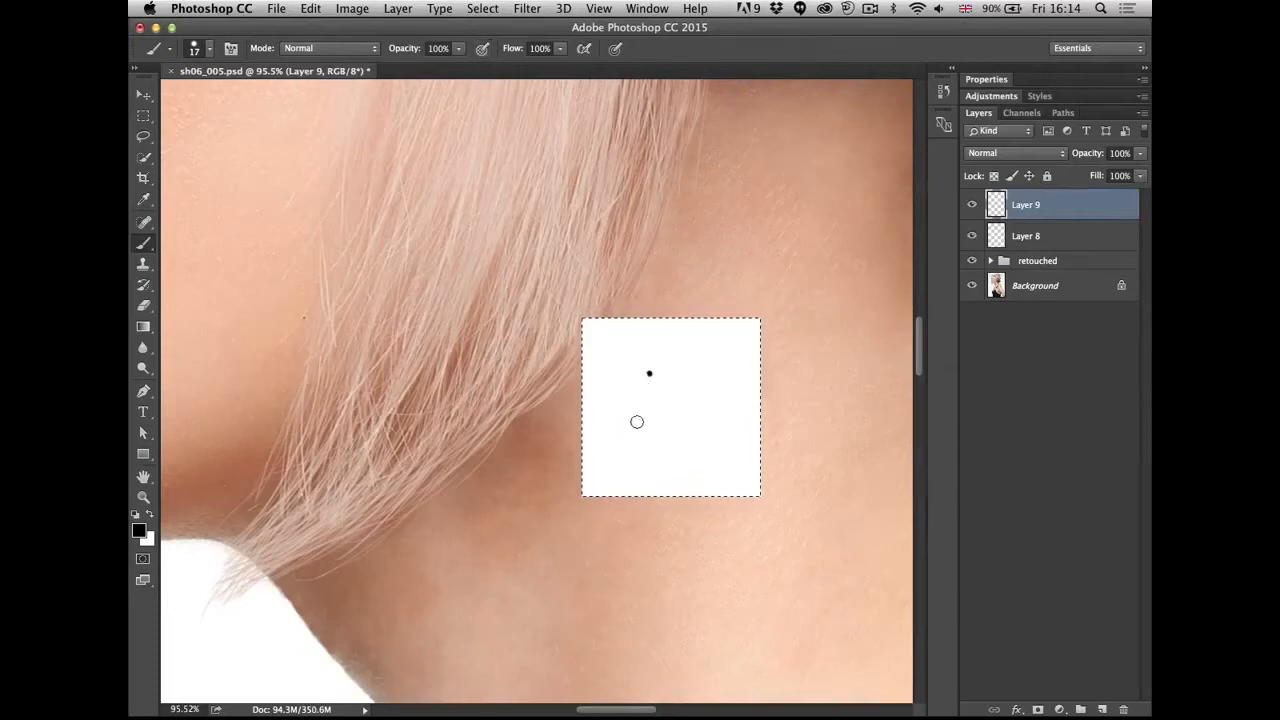
click(647, 412)
click(687, 393)
click(697, 438)
click(662, 444)
click(616, 414)
click(626, 446)
click(690, 364)
click(717, 416)
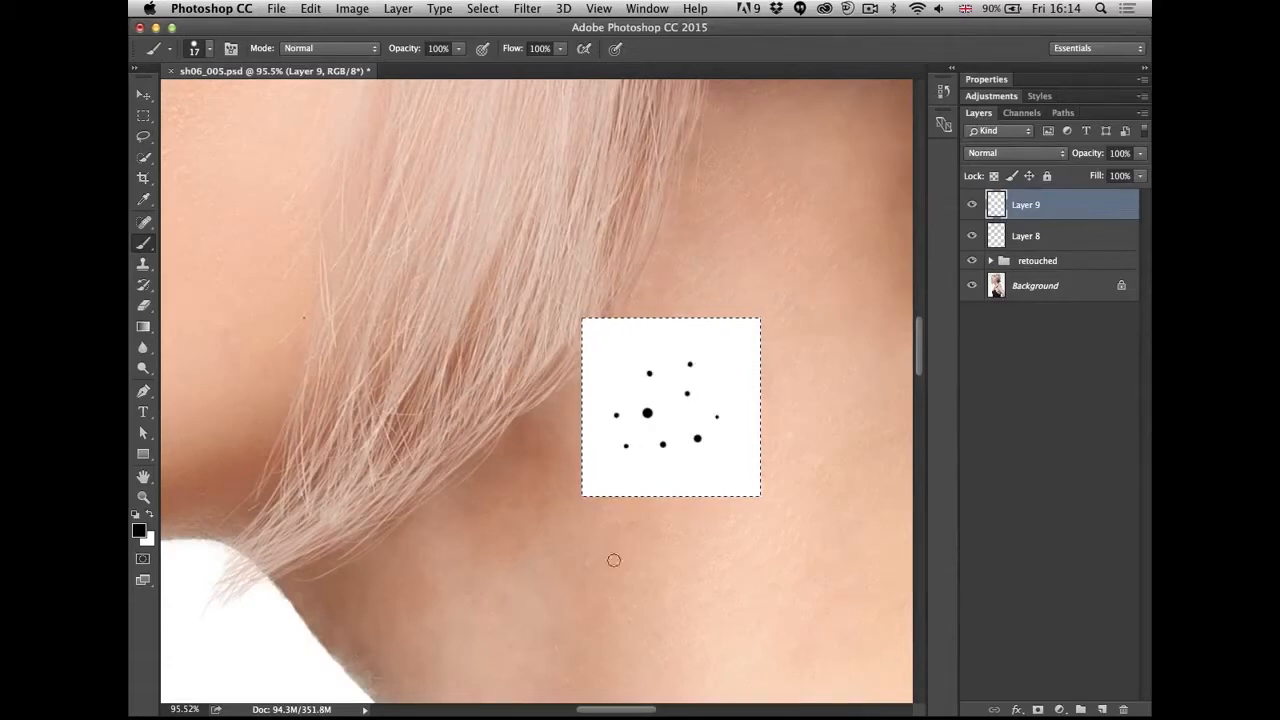
- Define the dotted square as a brush preset named Sampled Brush 1, and delete the temporary dot layer
click(311, 9)
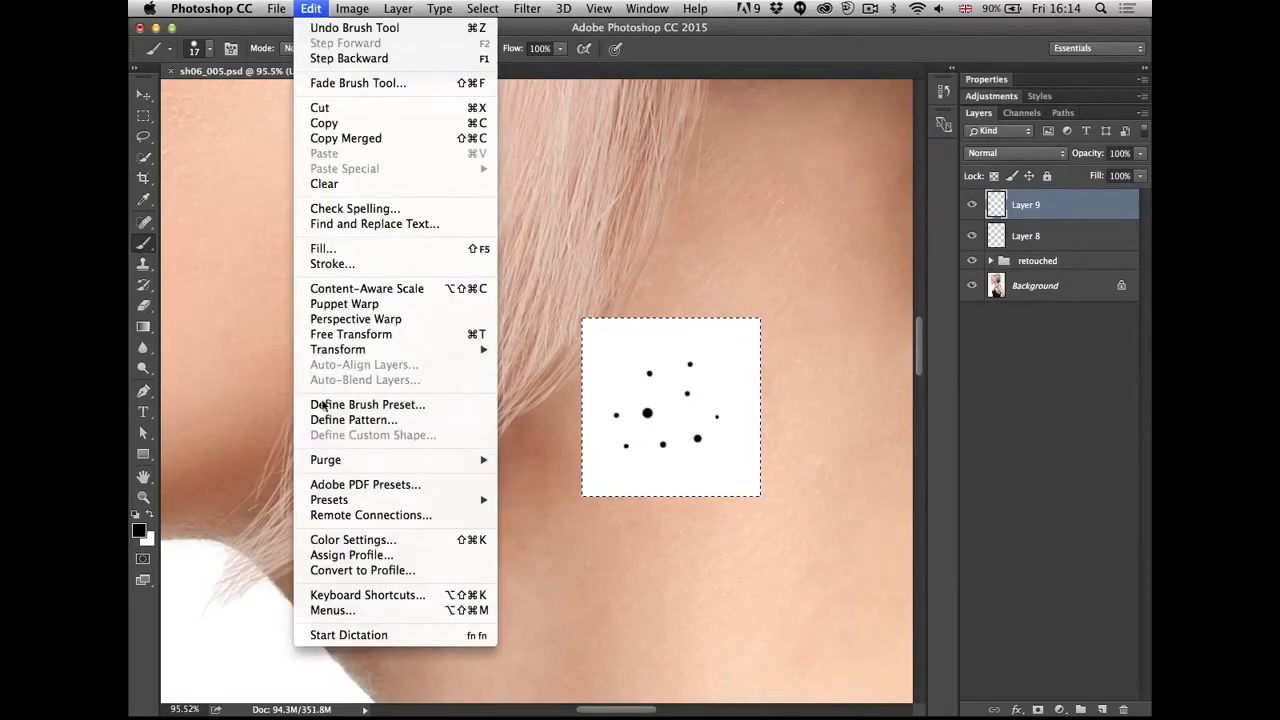
click(388, 405)
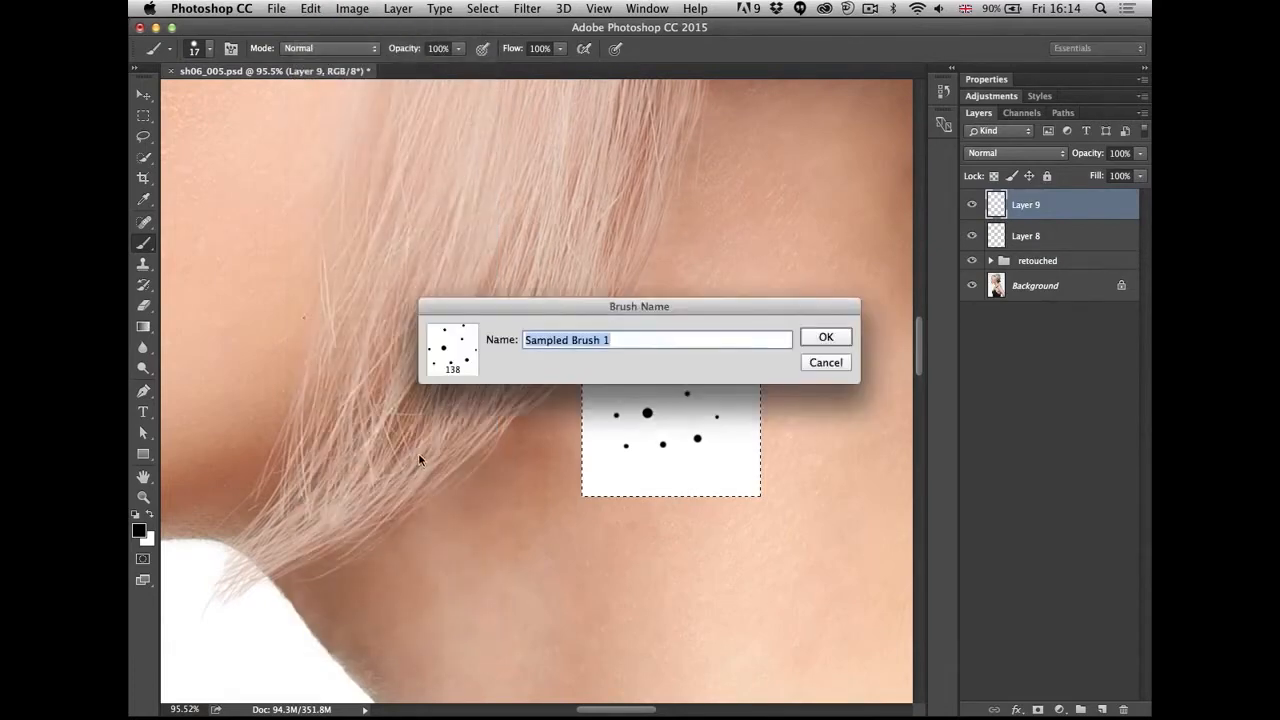
click(826, 340)
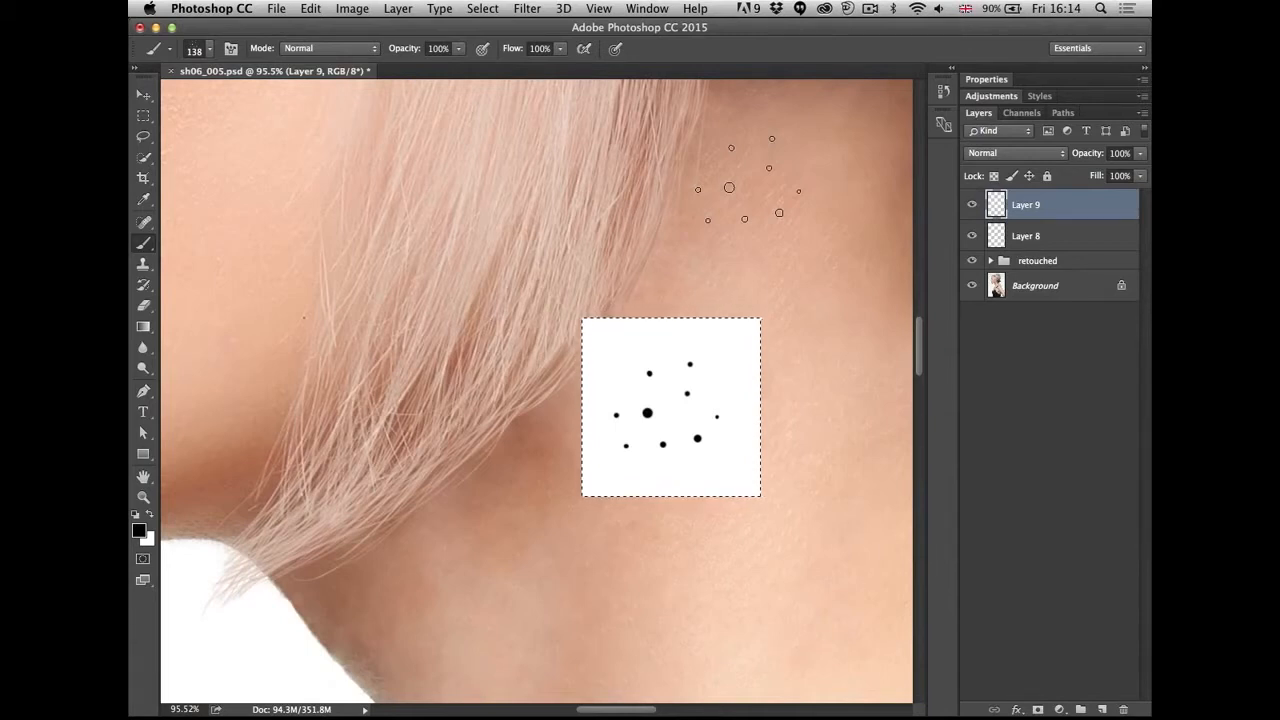
key(super+d)
key(Delete)
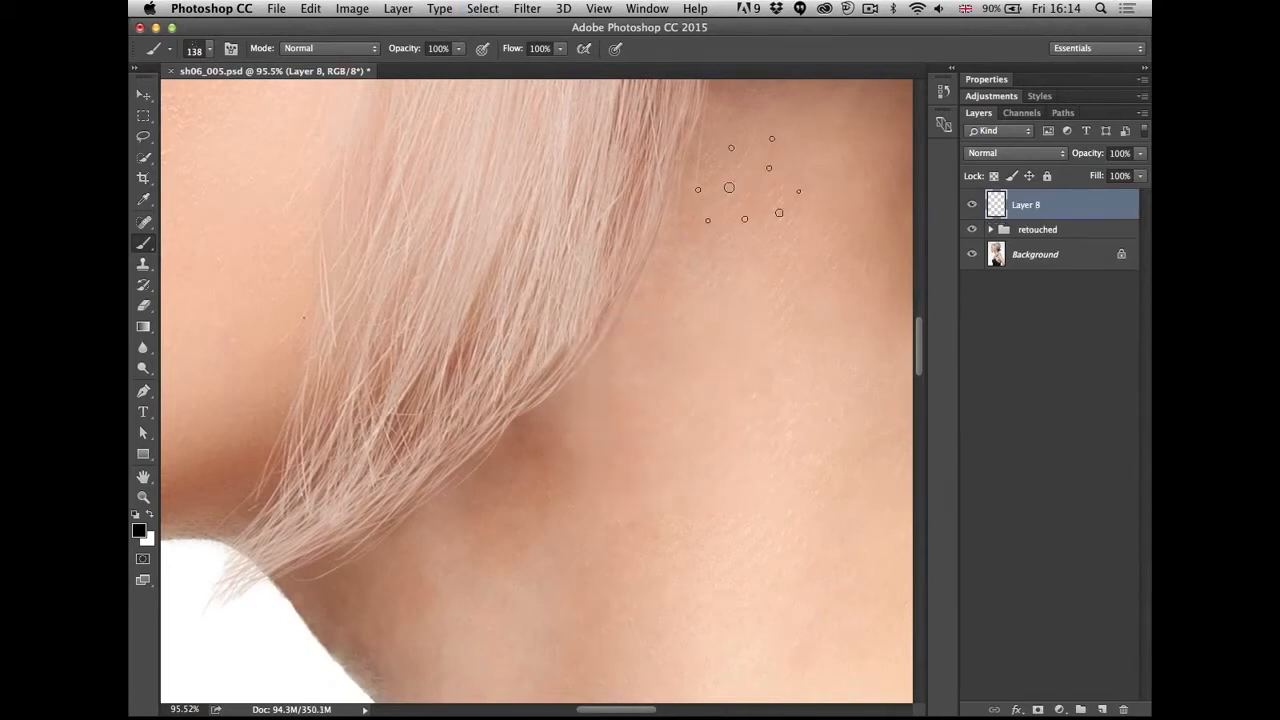
- Test the dotted brush with a wavy black stroke on the neck, undo it, and set the brush tip's spacing to 1%
drag(663, 309, 705, 540)
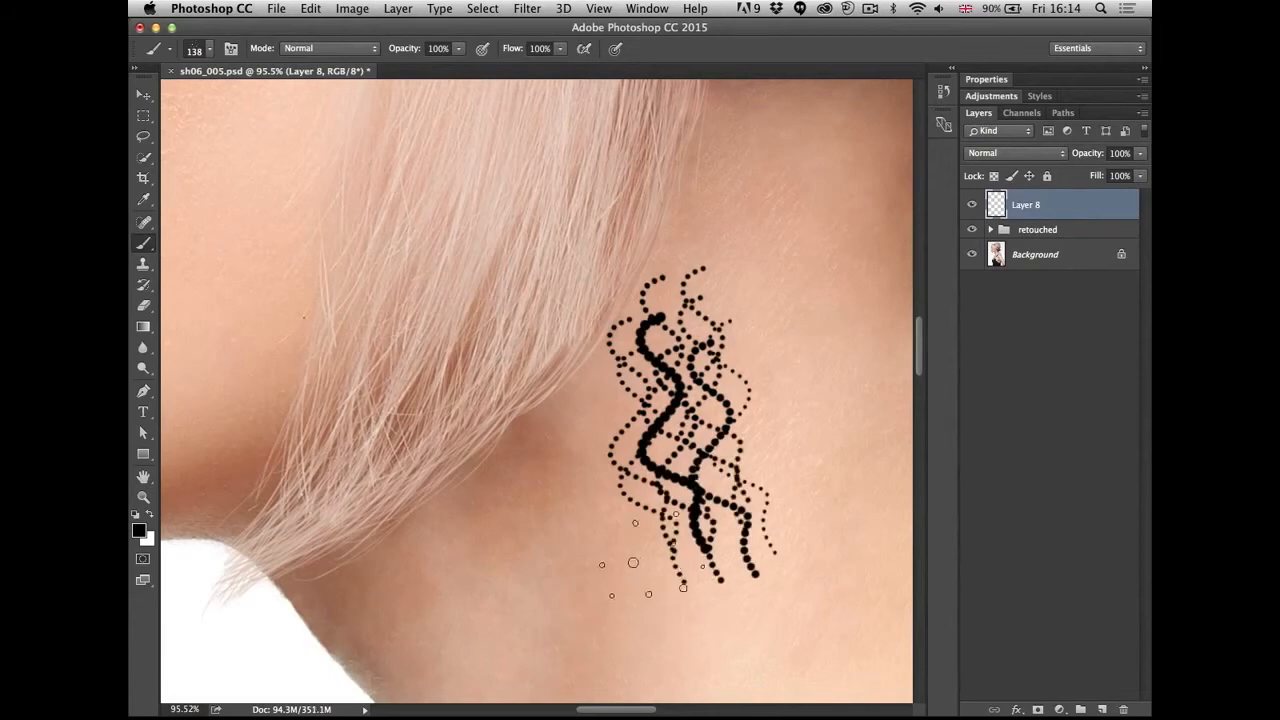
key(super+z)
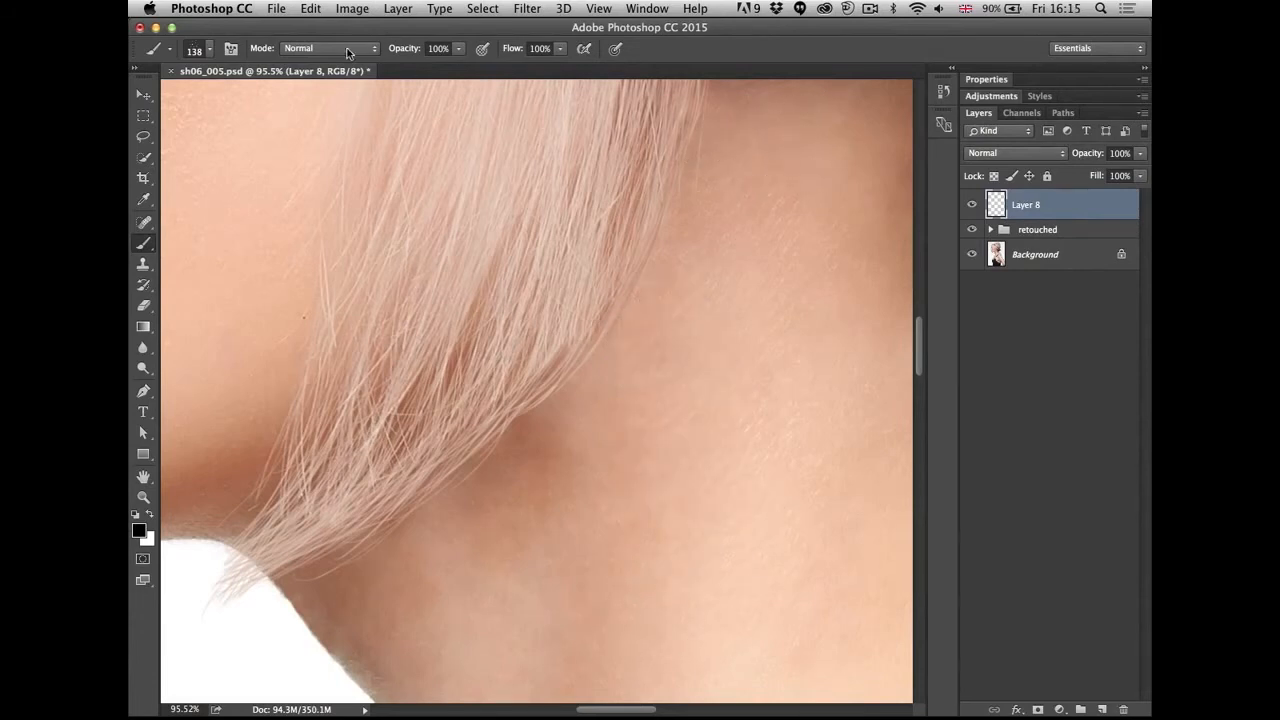
click(234, 51)
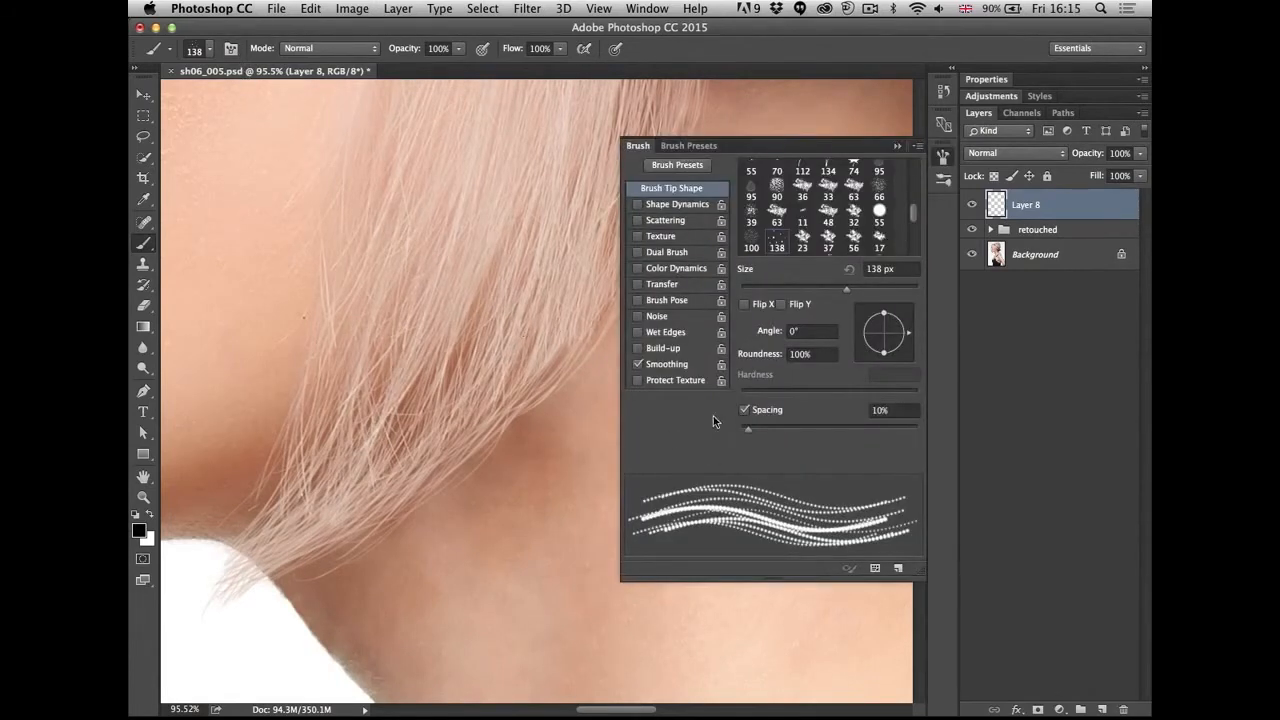
mouse_move(752, 424)
mouse_down()
mouse_move(717, 431)
mouse_move(857, 451)
mouse_move(674, 447)
mouse_up()
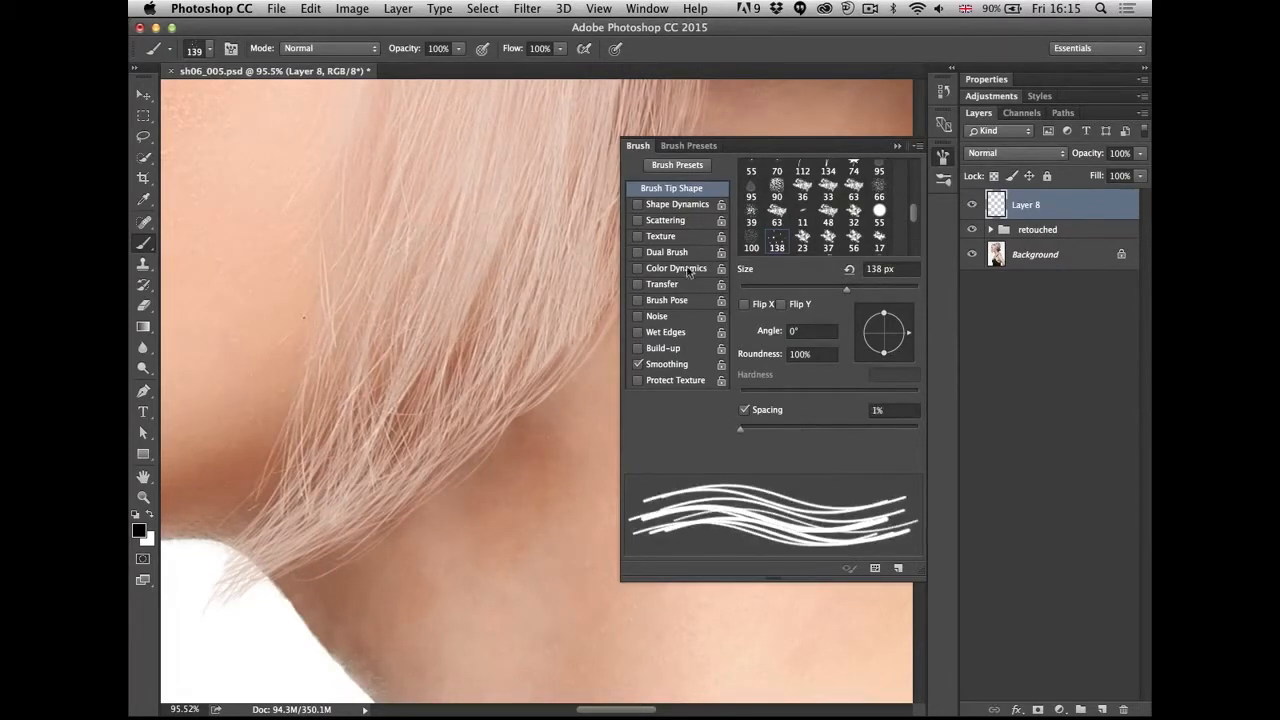
- Set the brush's Shape Dynamics size control and its Transfer opacity control to Pen Pressure
click(674, 205)
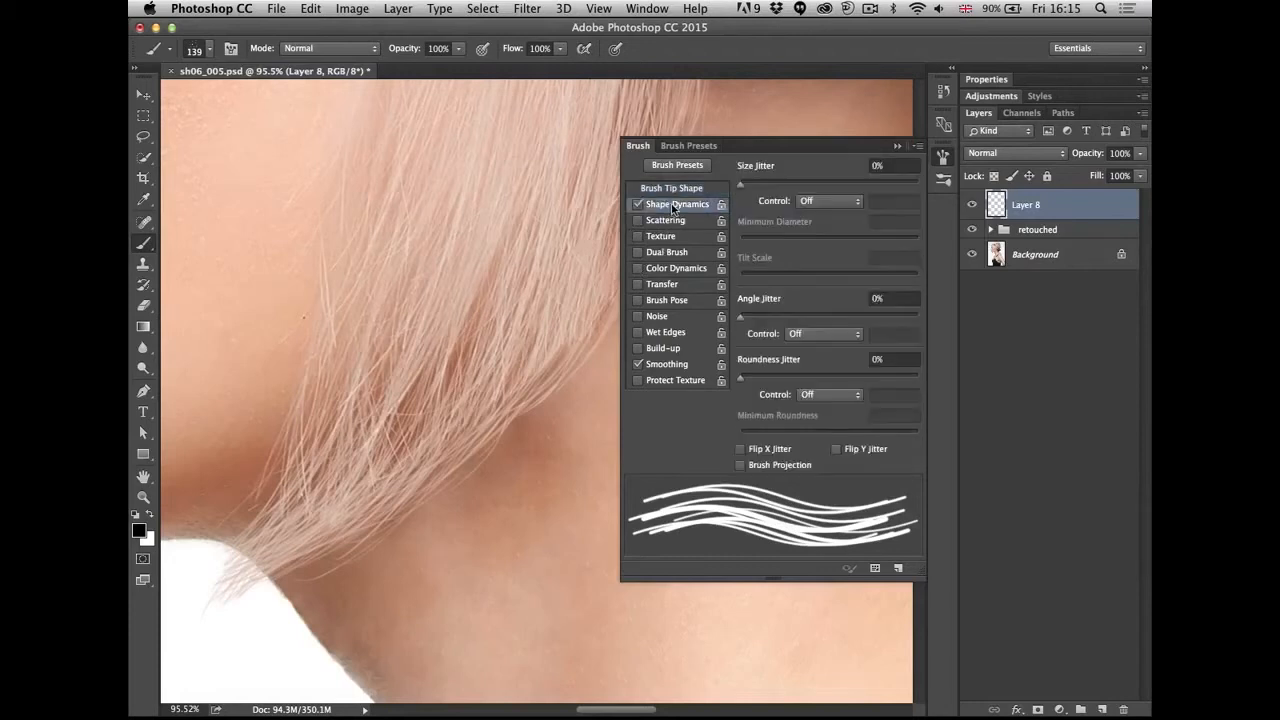
click(808, 202)
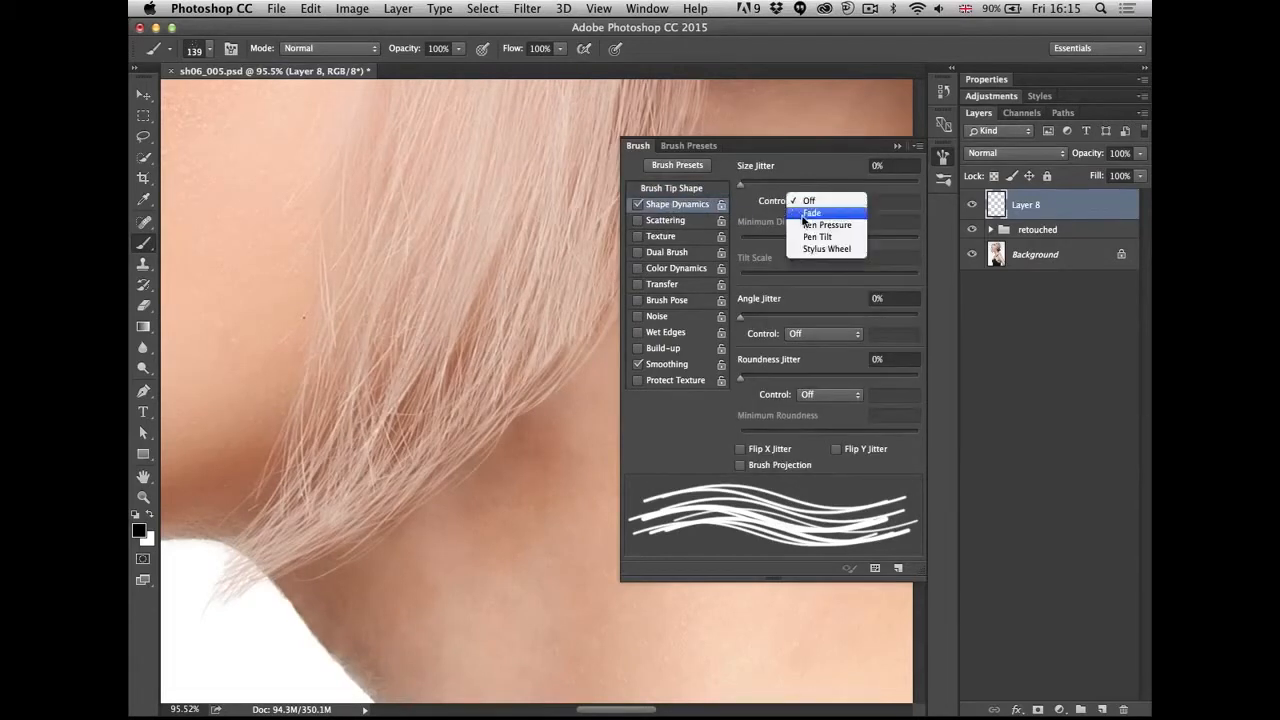
click(809, 229)
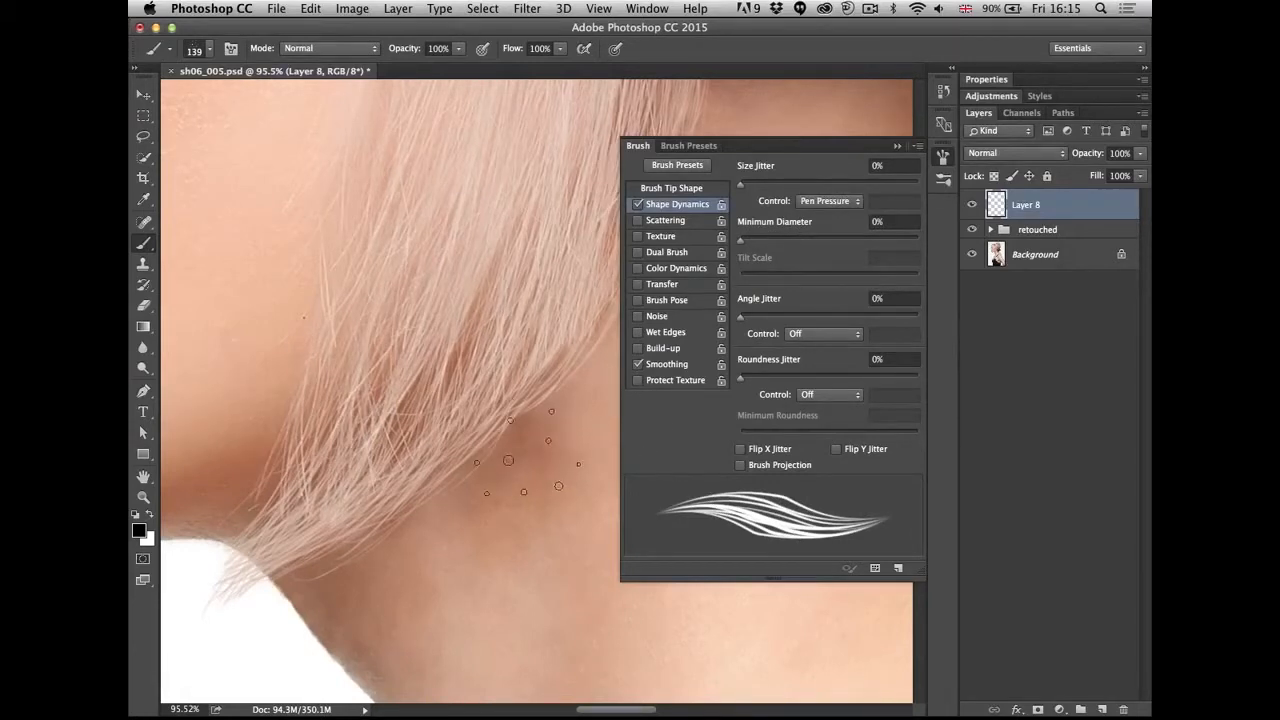
click(664, 285)
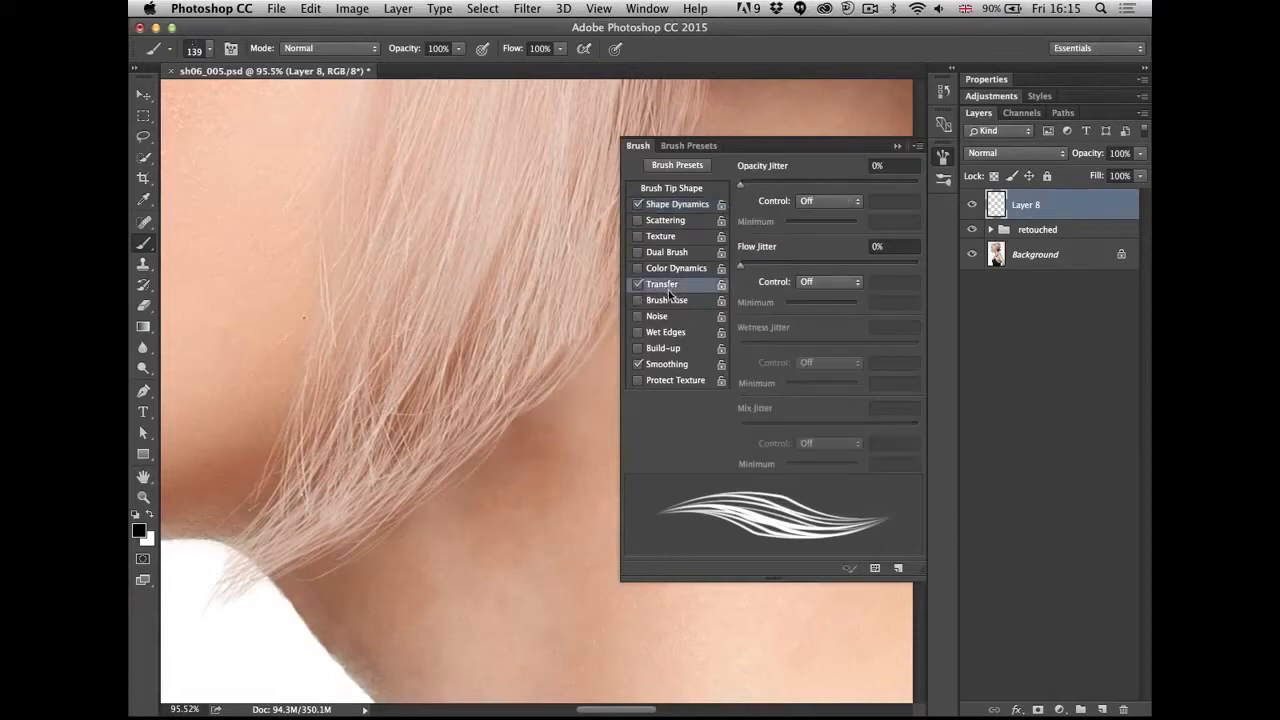
click(818, 202)
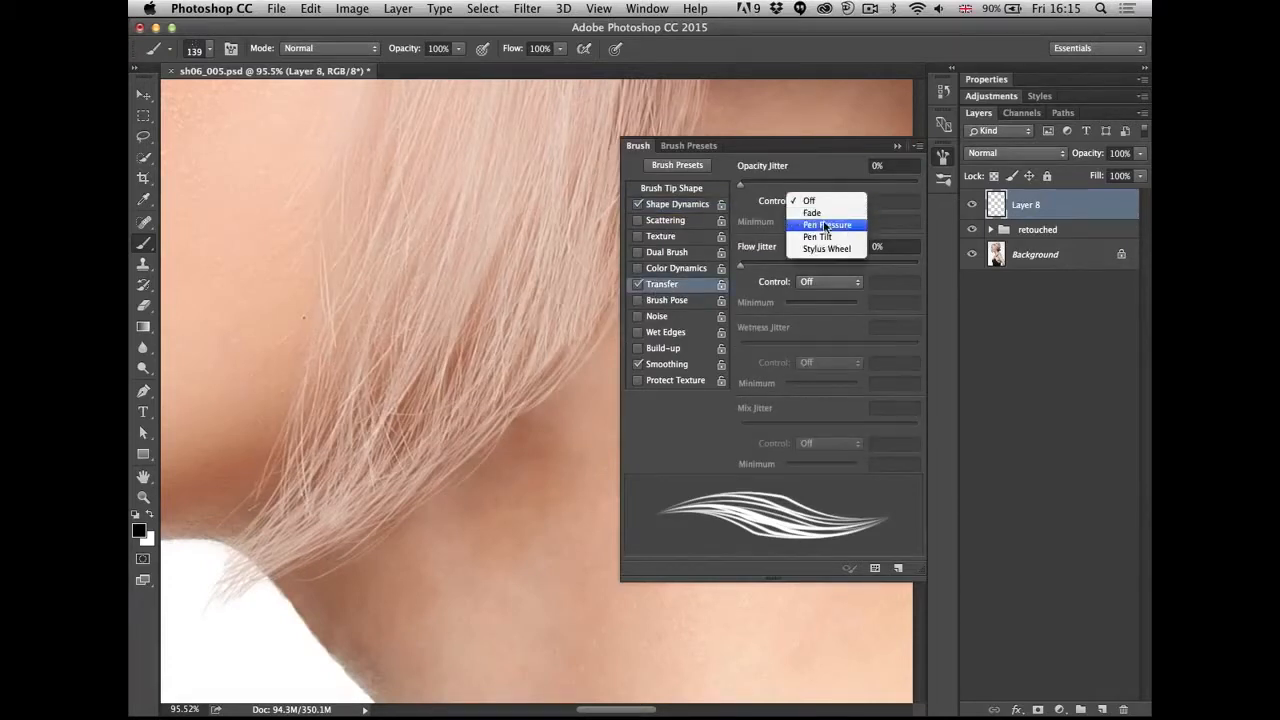
click(826, 226)
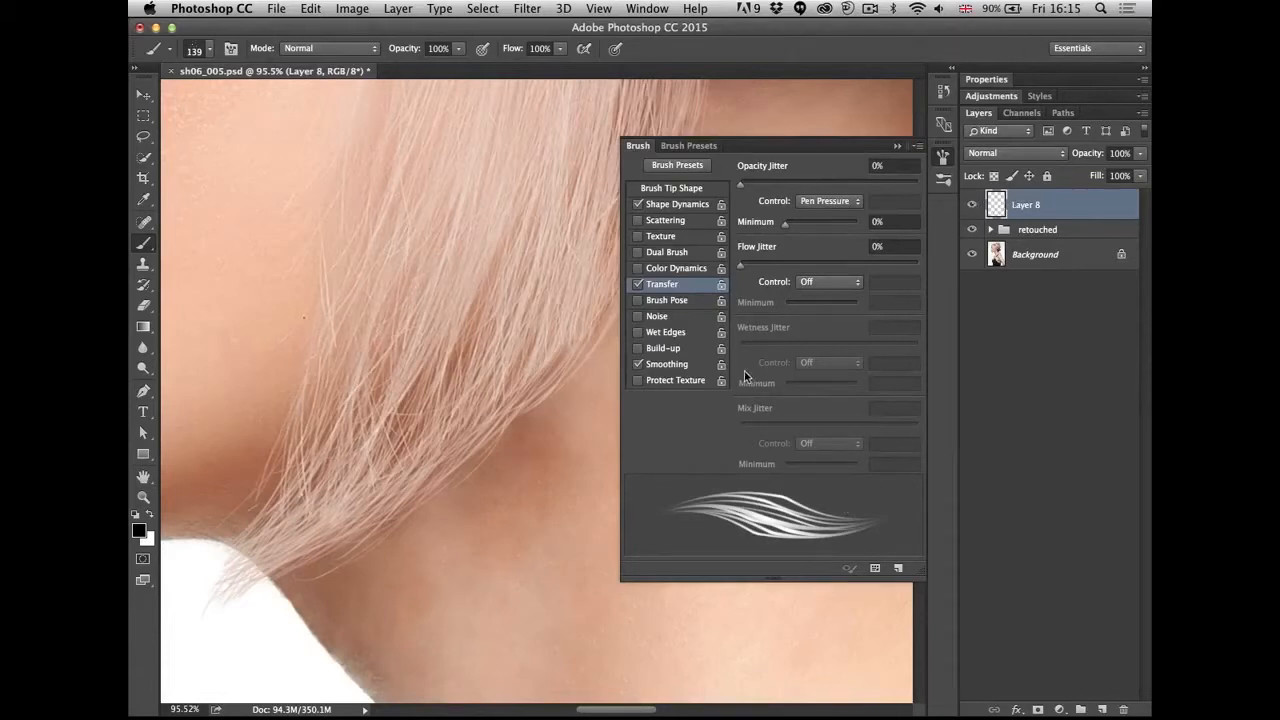
click(941, 157)
- Reduce the sampled brush to size 35, paint a short black test stroke on the neck, and undo it
drag(740, 365, 721, 342)
drag(740, 300, 642, 418)
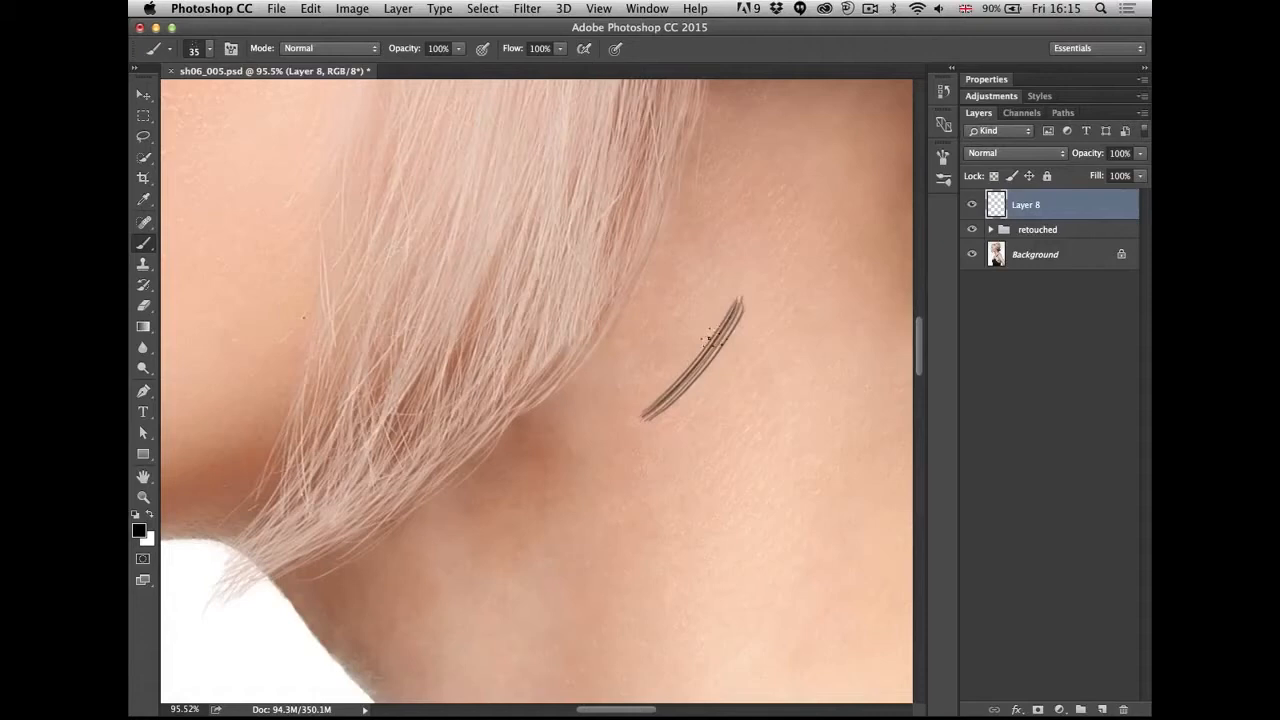
key(super+z)
- Sample the pale hair colour and paint overlapping curved hair strands along the jawline with the size 35 multi-strand brush
alt+click(544, 280)
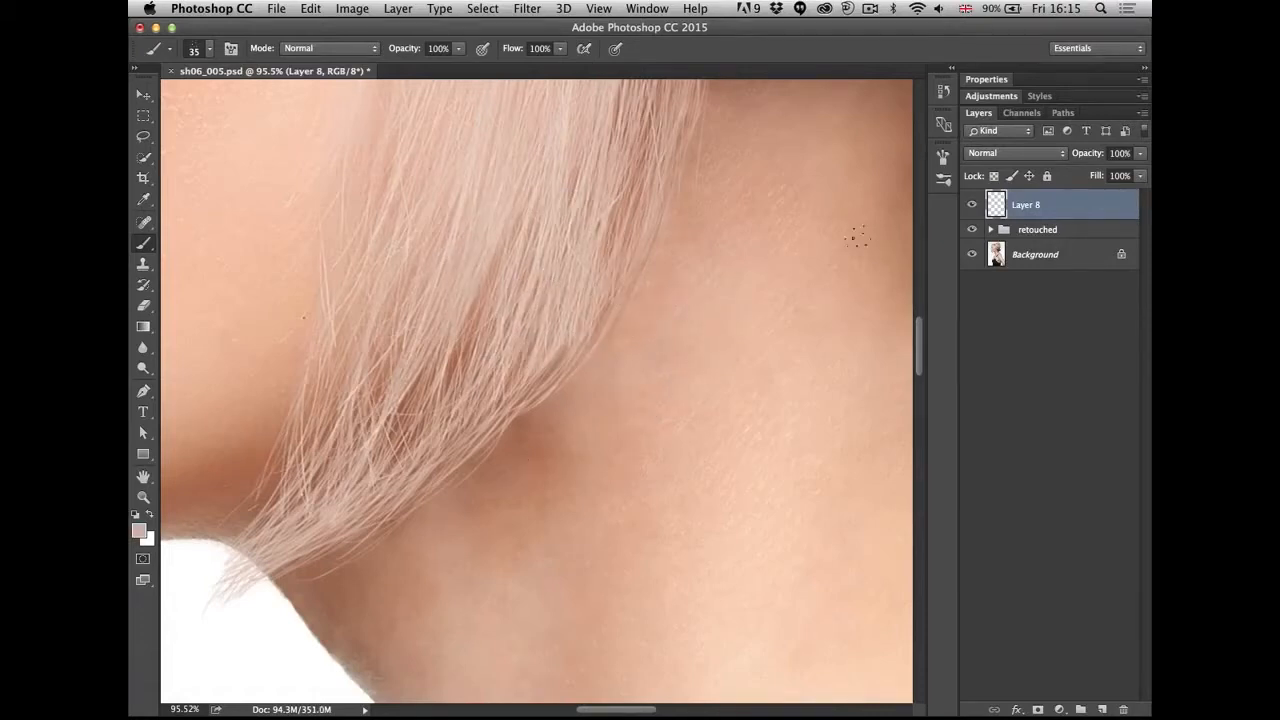
mouse_move(647, 404)
mouse_down()
mouse_move(591, 466)
mouse_move(543, 269)
mouse_move(533, 483)
mouse_up()
mouse_move(577, 404)
mouse_down()
mouse_move(484, 478)
mouse_move(545, 465)
mouse_up()
drag(592, 408, 540, 465)
mouse_move(606, 412)
mouse_down()
mouse_move(572, 452)
mouse_move(593, 436)
mouse_move(580, 462)
mouse_move(510, 478)
mouse_up()
drag(584, 450, 540, 480)
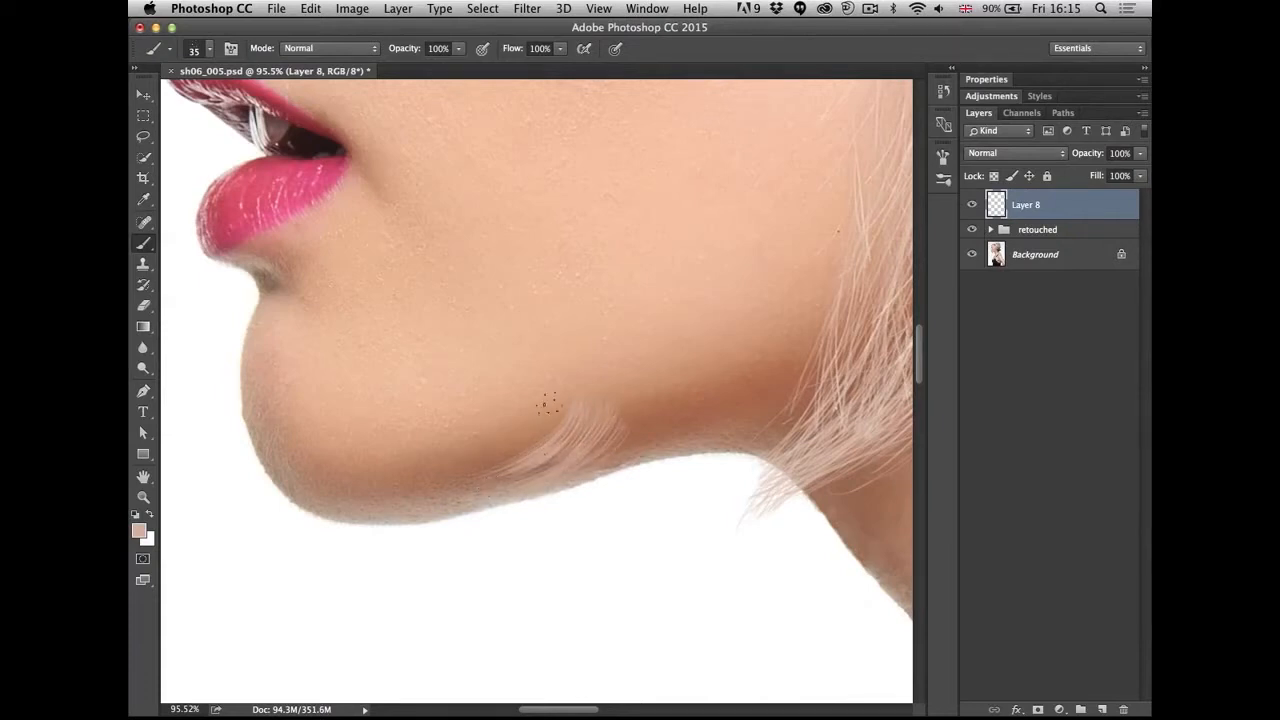
scroll(565, 437, up, 3)
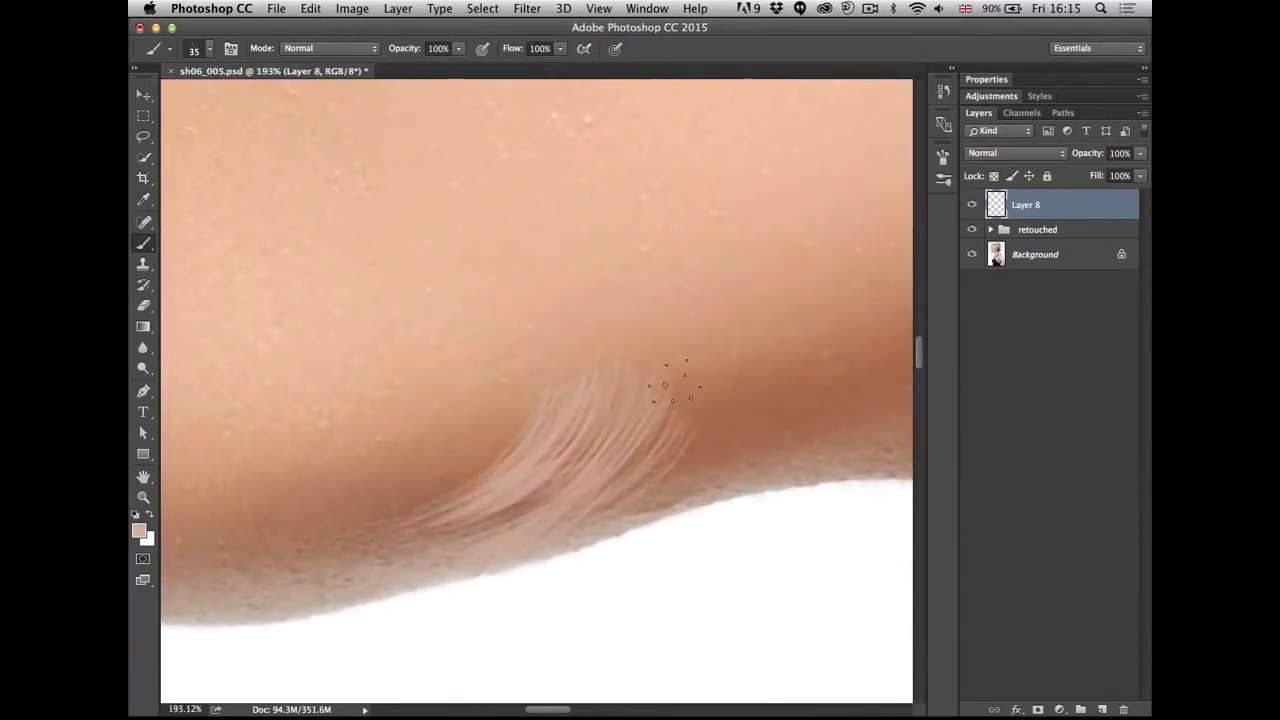
mouse_move(715, 385)
mouse_down()
mouse_move(660, 403)
mouse_move(643, 465)
mouse_up()
drag(720, 410, 678, 462)
drag(510, 390, 465, 483)
- Restore the default black foreground colour and paint a dense tuft of black hair strands on the skin above the jawline
key(d)
drag(458, 162, 430, 410)
mouse_move(442, 208)
mouse_down()
mouse_move(469, 250)
mouse_move(462, 322)
mouse_up()
mouse_move(470, 192)
mouse_down()
mouse_move(500, 328)
mouse_move(440, 350)
mouse_up()
mouse_move(430, 200)
mouse_down()
mouse_move(395, 355)
mouse_move(370, 372)
mouse_up()
mouse_move(422, 235)
mouse_down()
mouse_move(440, 378)
mouse_move(456, 345)
mouse_up()
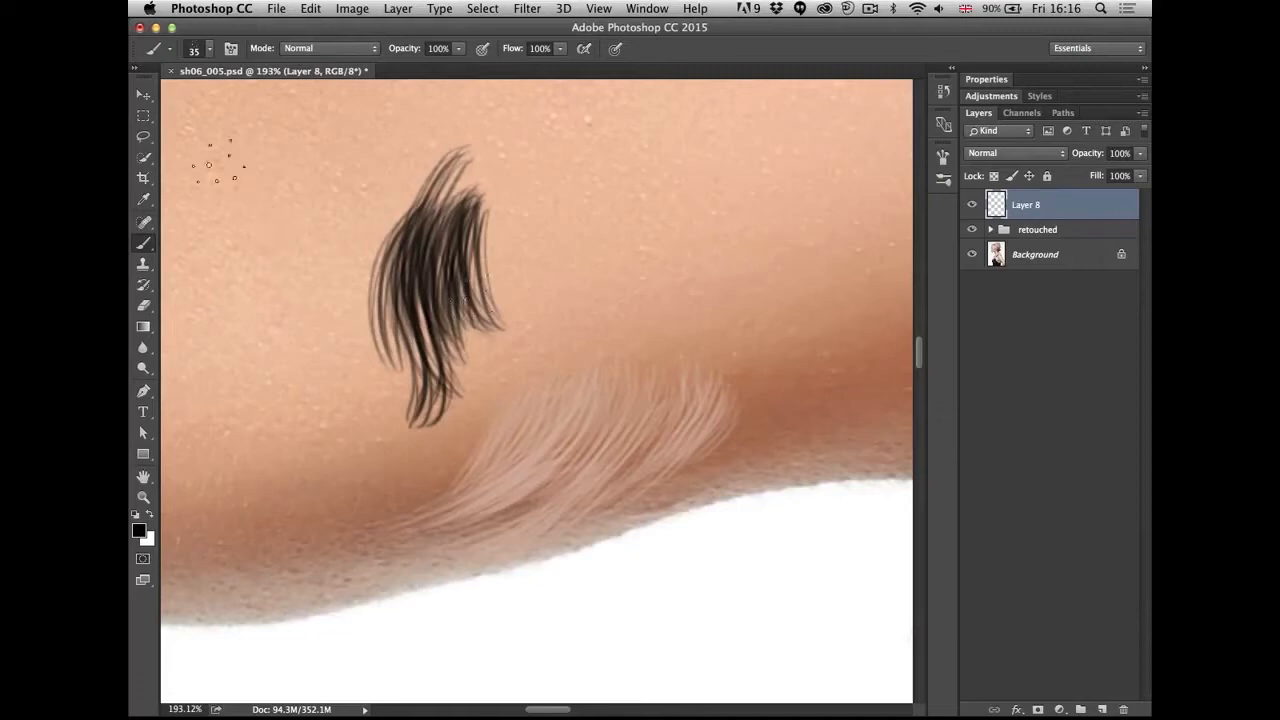
- Select the 138 px sampled brush preset, and cycle back and forth through the neighbouring brush presets, ending on the sampled one
click(209, 48)
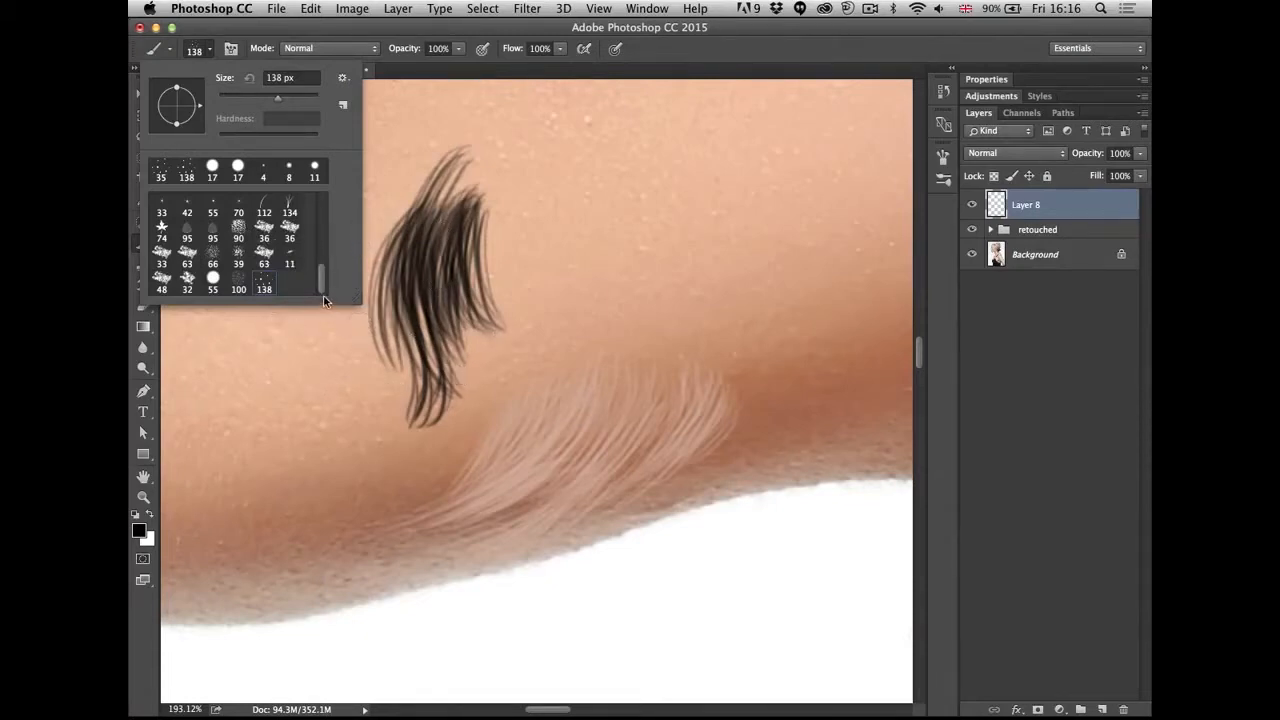
click(222, 28)
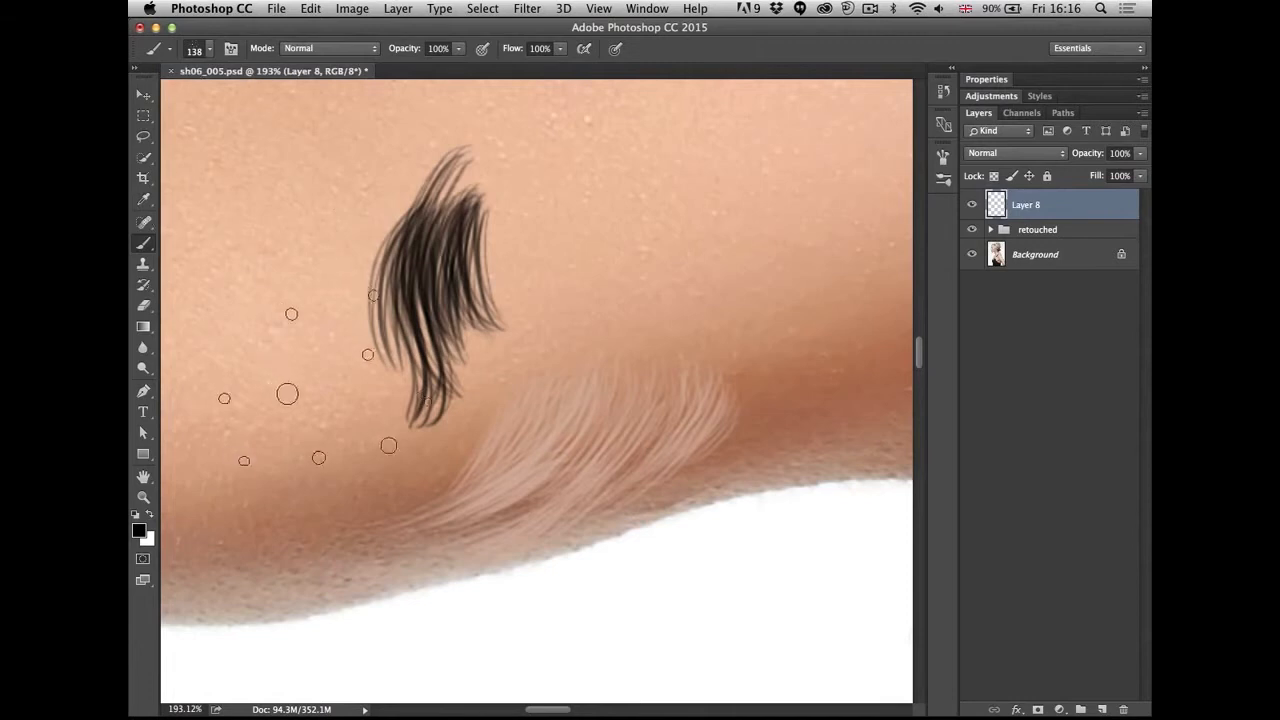
key(comma)
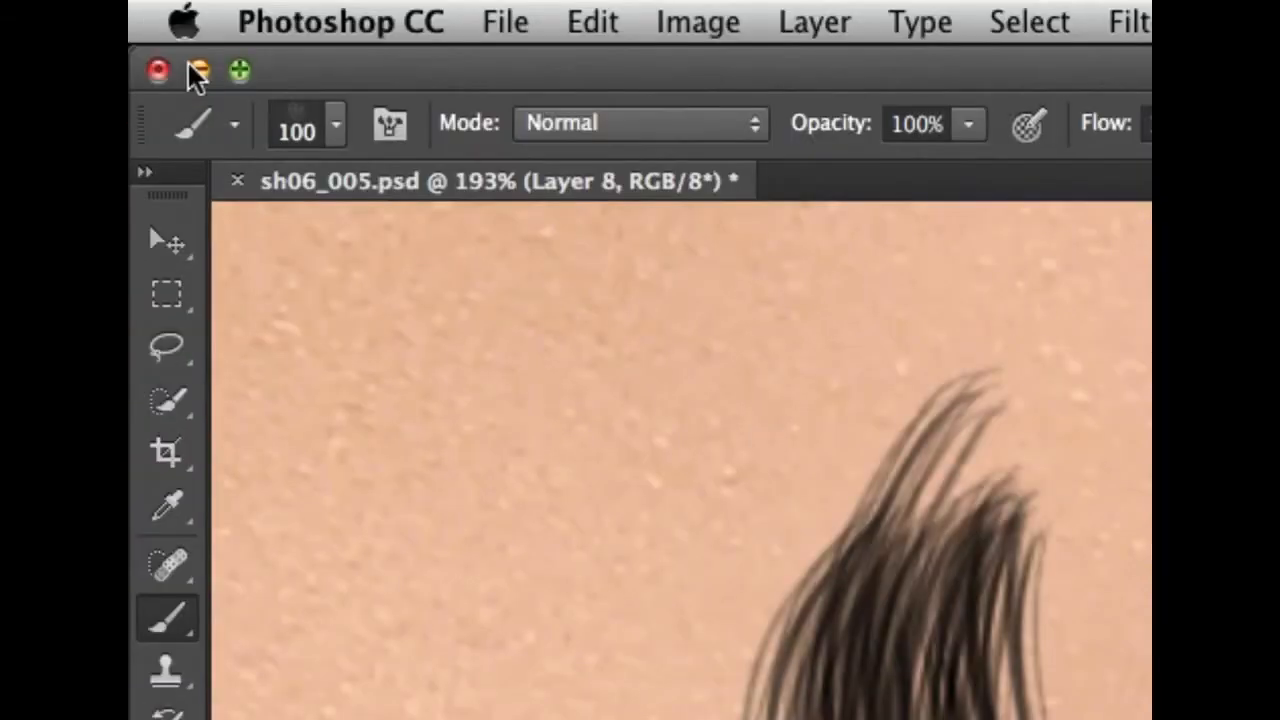
key(comma)
key(period)
key(period)
key(comma)
key(comma)
key(comma)
key(comma)
key(comma)
key(period)
key(period)
key(period)
key(period)
key(period)
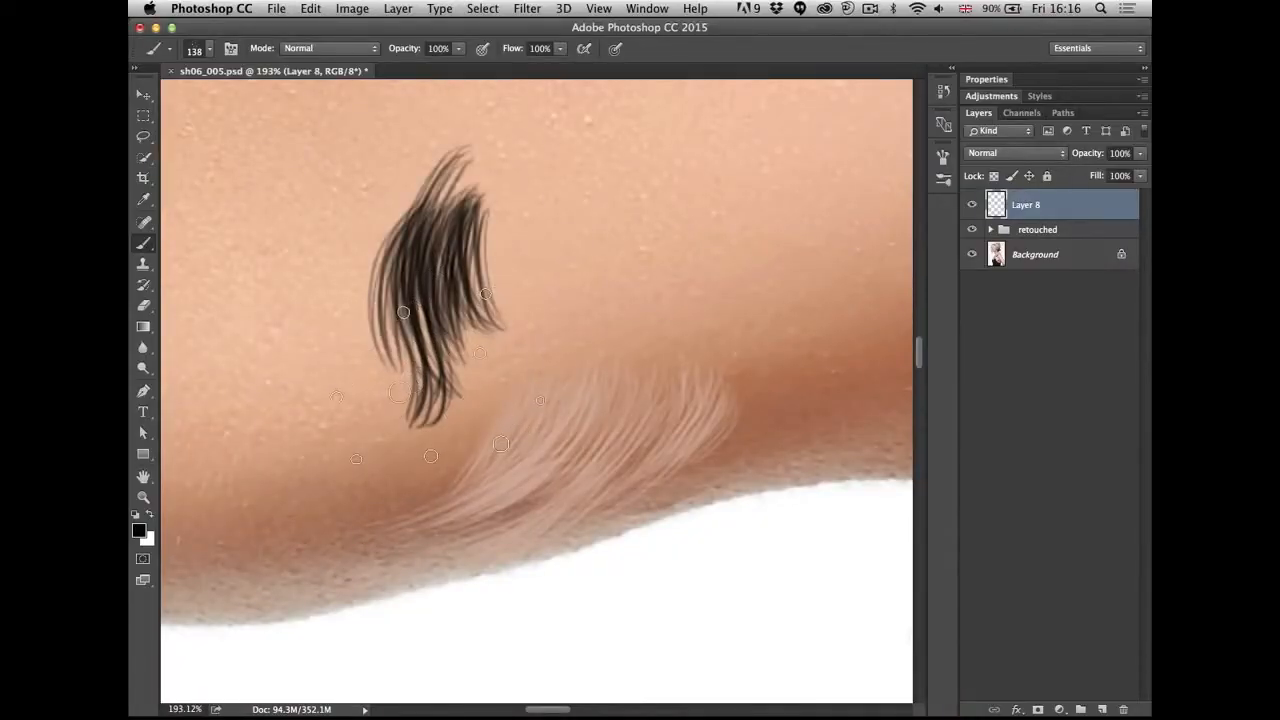
- Reduce the brush to size 22 and delete the test layer of painted strands above the retouched group
drag(524, 388, 438, 403)
drag(646, 429, 524, 481)
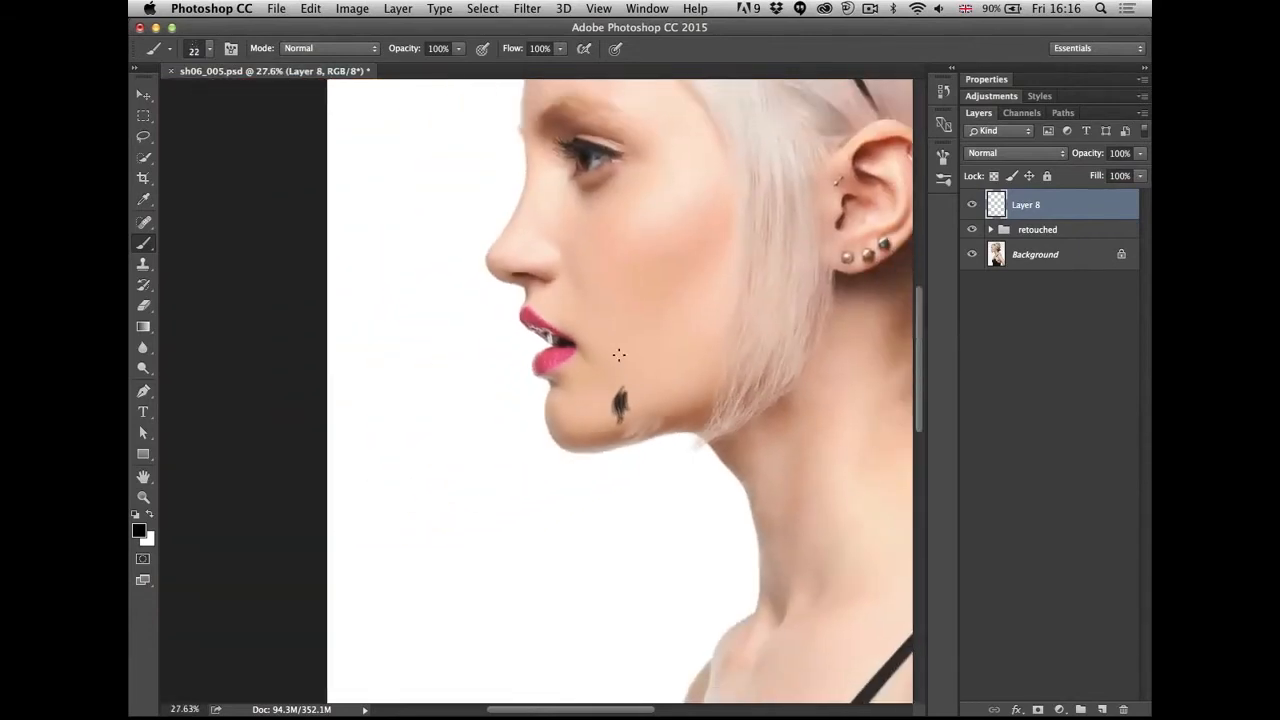
key(Delete)
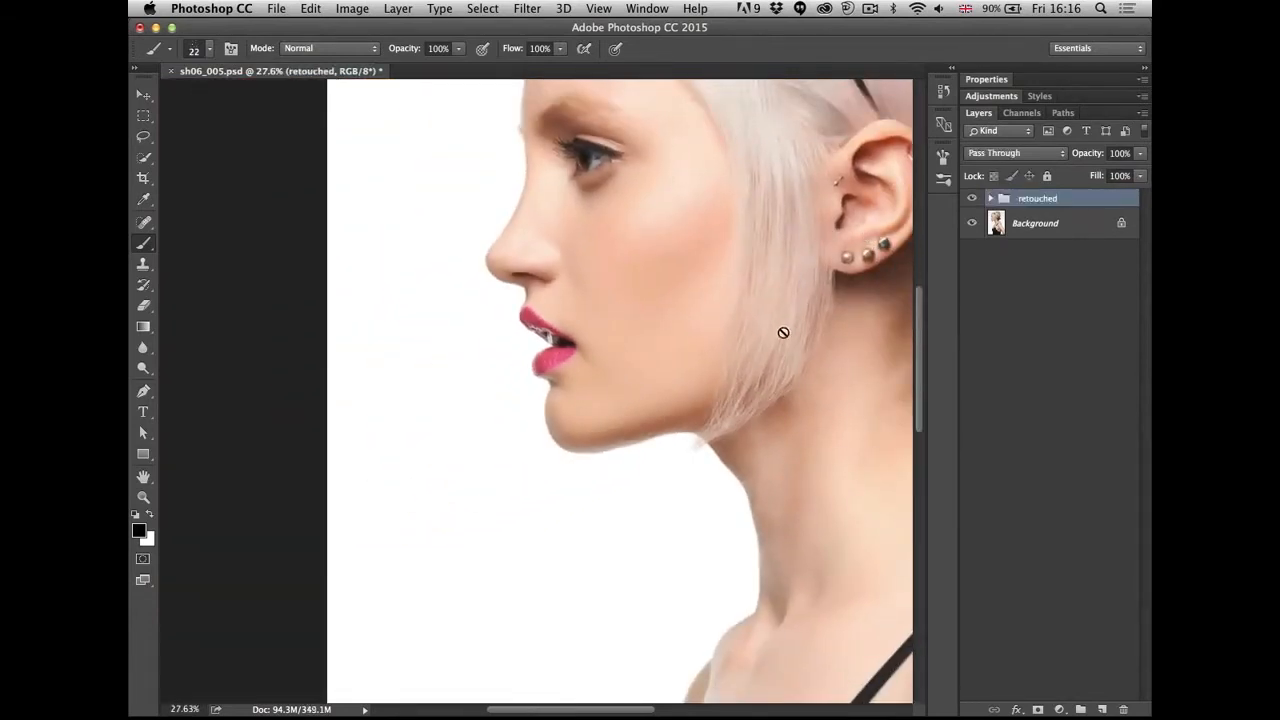
drag(810, 292, 858, 287)
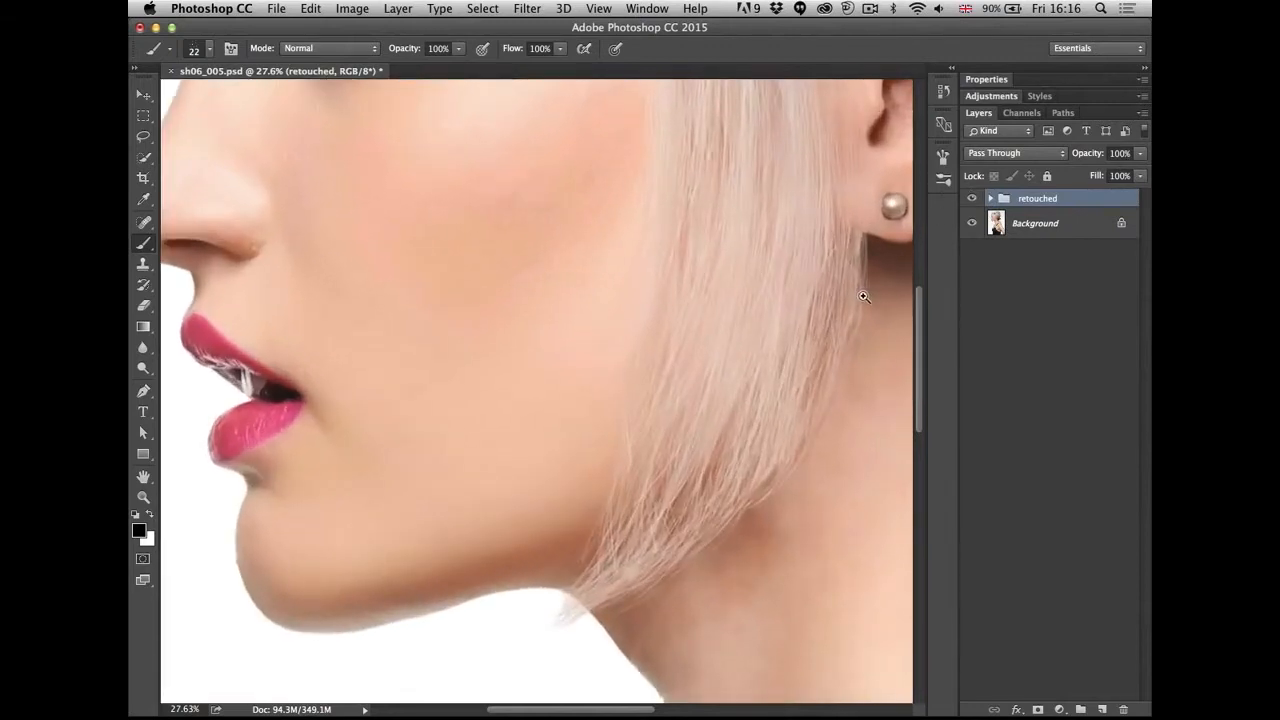
- Compare the original and retouched versions around the jawline hair, neck and ear by toggling the retouched group's visibility
click(970, 199)
scroll(783, 371, down, 5)
scroll(783, 371, right, 5)
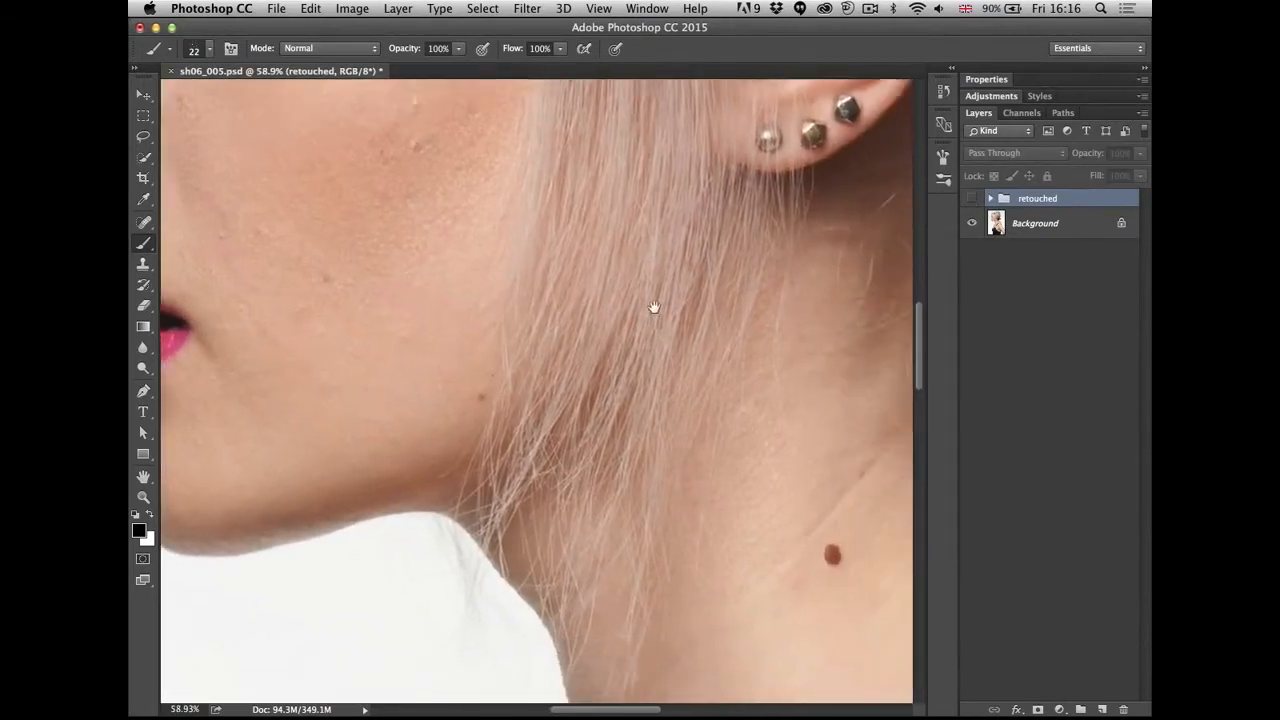
click(970, 199)
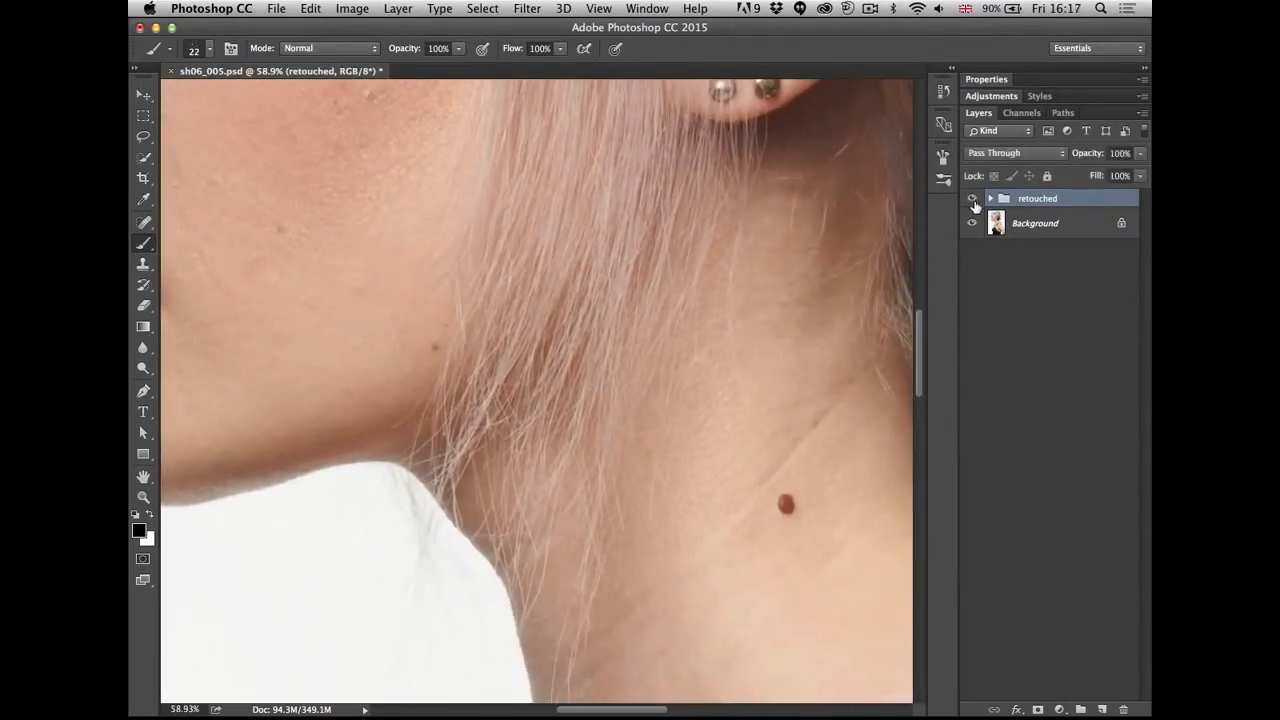
drag(720, 210, 590, 553)
click(970, 199)
click(970, 199)
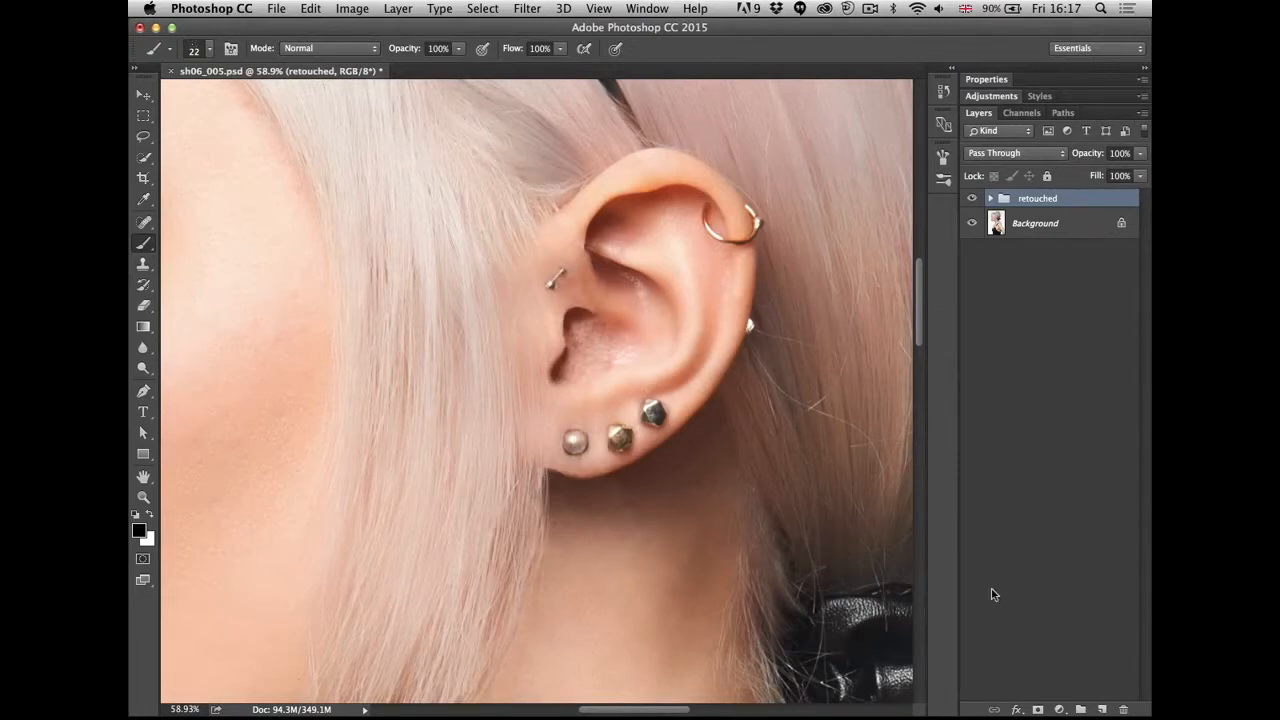
- Add an empty layer between the retouched group and the background, and choose the Healing Brush tool
click(1101, 709)
drag(1036, 242, 1032, 200)
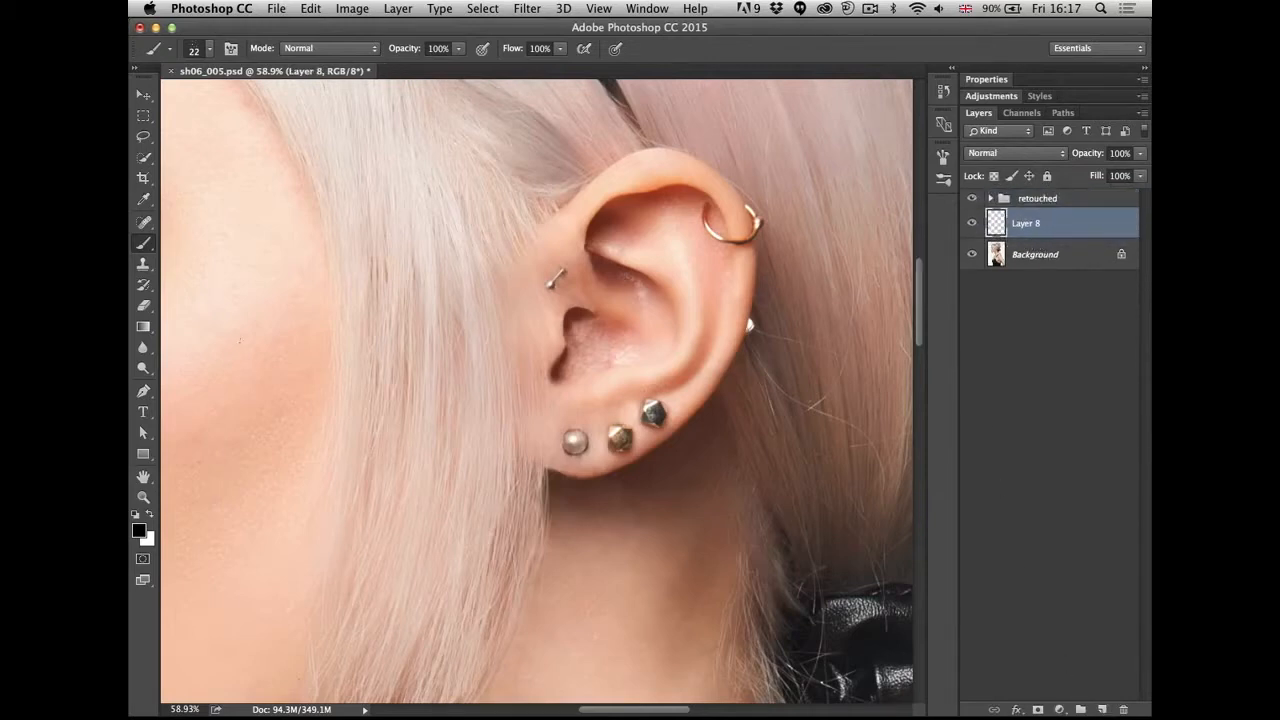
drag(143, 221, 226, 233)
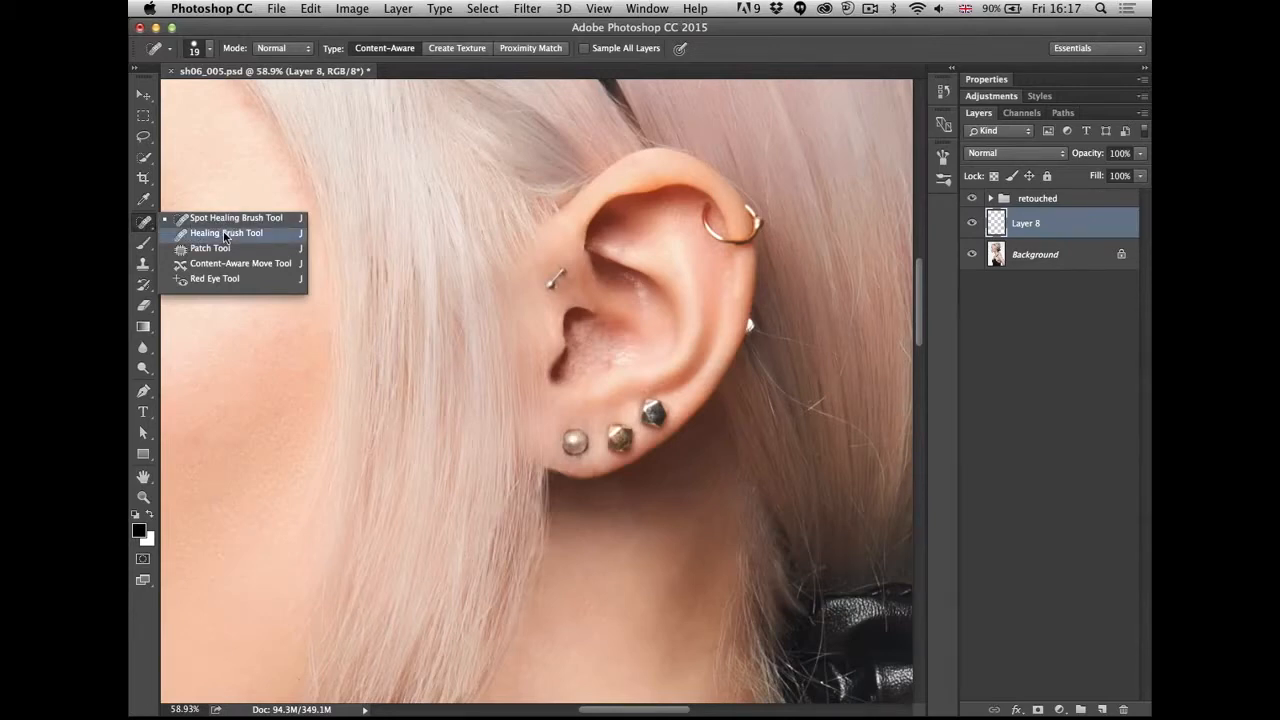
drag(224, 233, 210, 231)
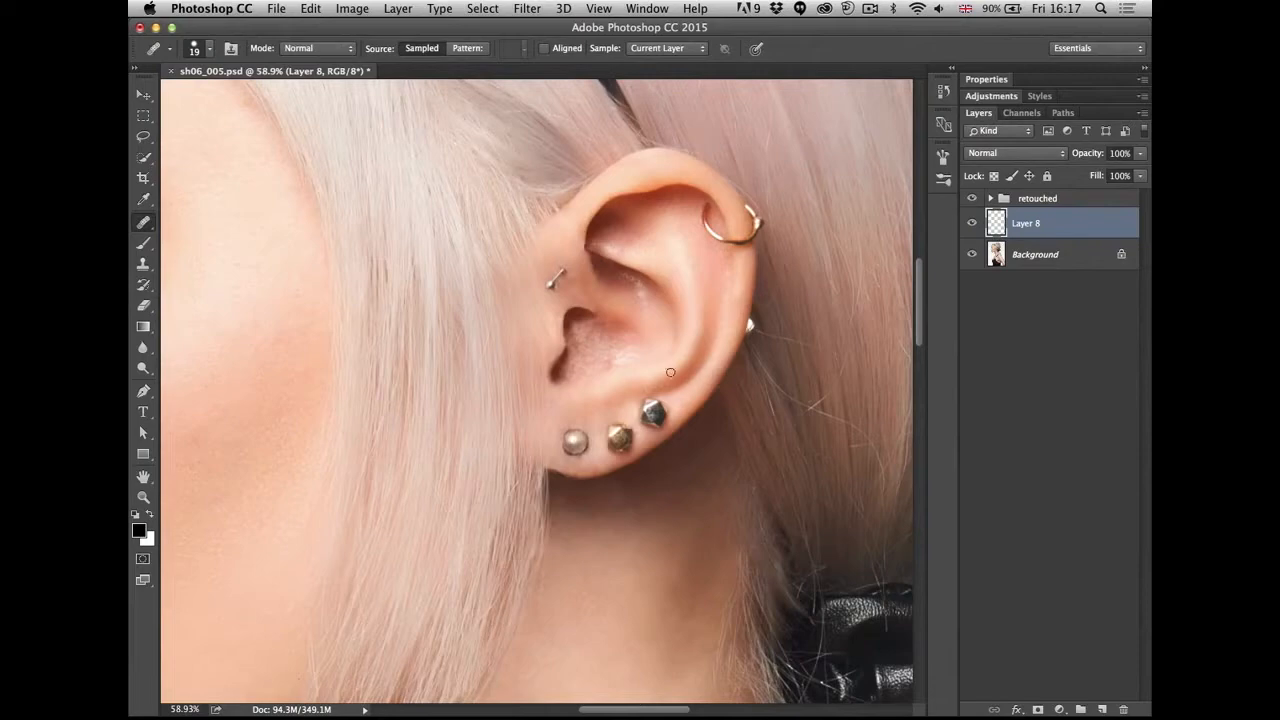
- Set the Healing Brush to size 43 sampling all layers, and test it on the stray hair behind the ear
drag(620, 347, 648, 347)
drag(750, 379, 577, 331)
mouse_move(642, 288)
mouse_down()
mouse_move(697, 257)
mouse_move(603, 243)
mouse_up()
drag(583, 377, 578, 330)
drag(569, 340, 580, 234)
alt+click(618, 194)
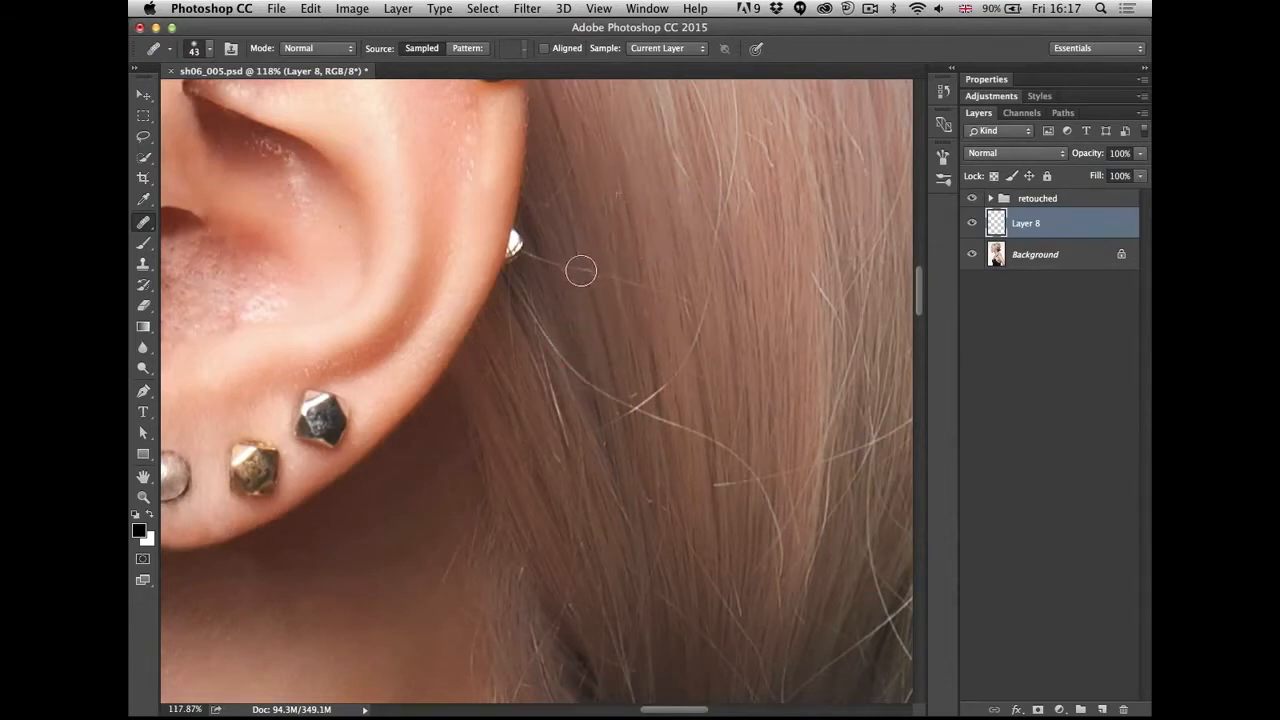
click(648, 47)
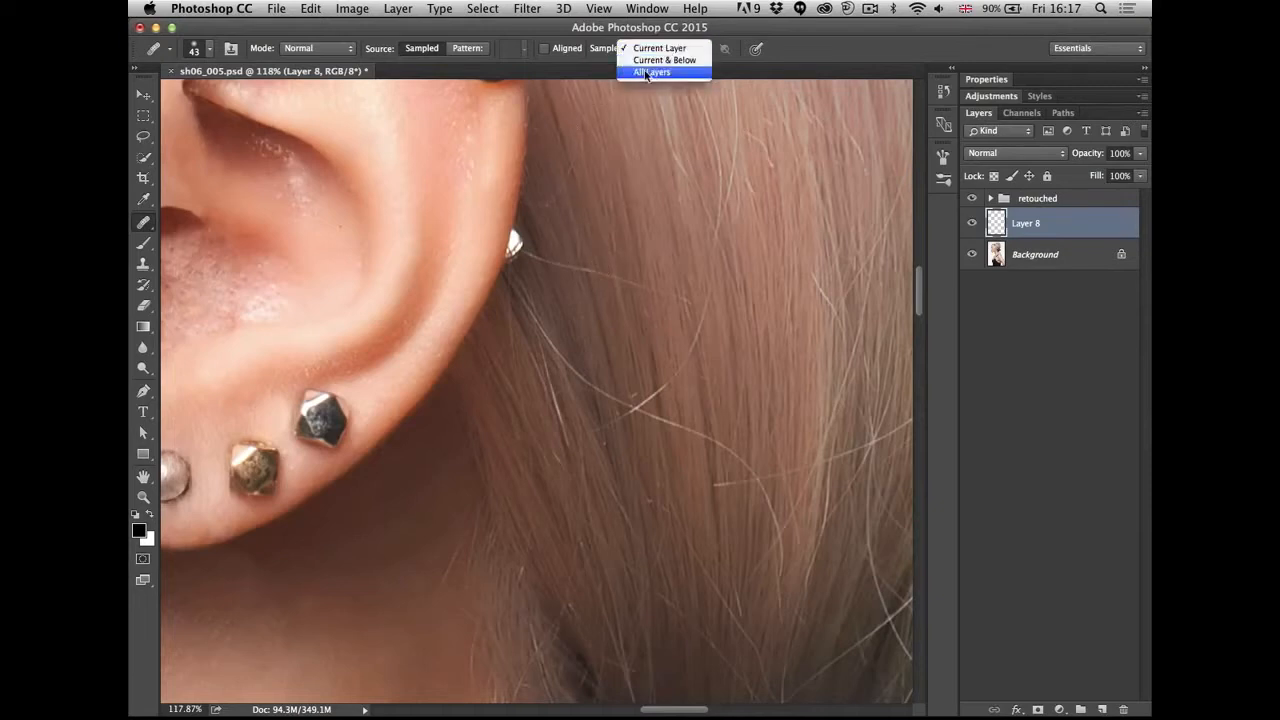
click(648, 73)
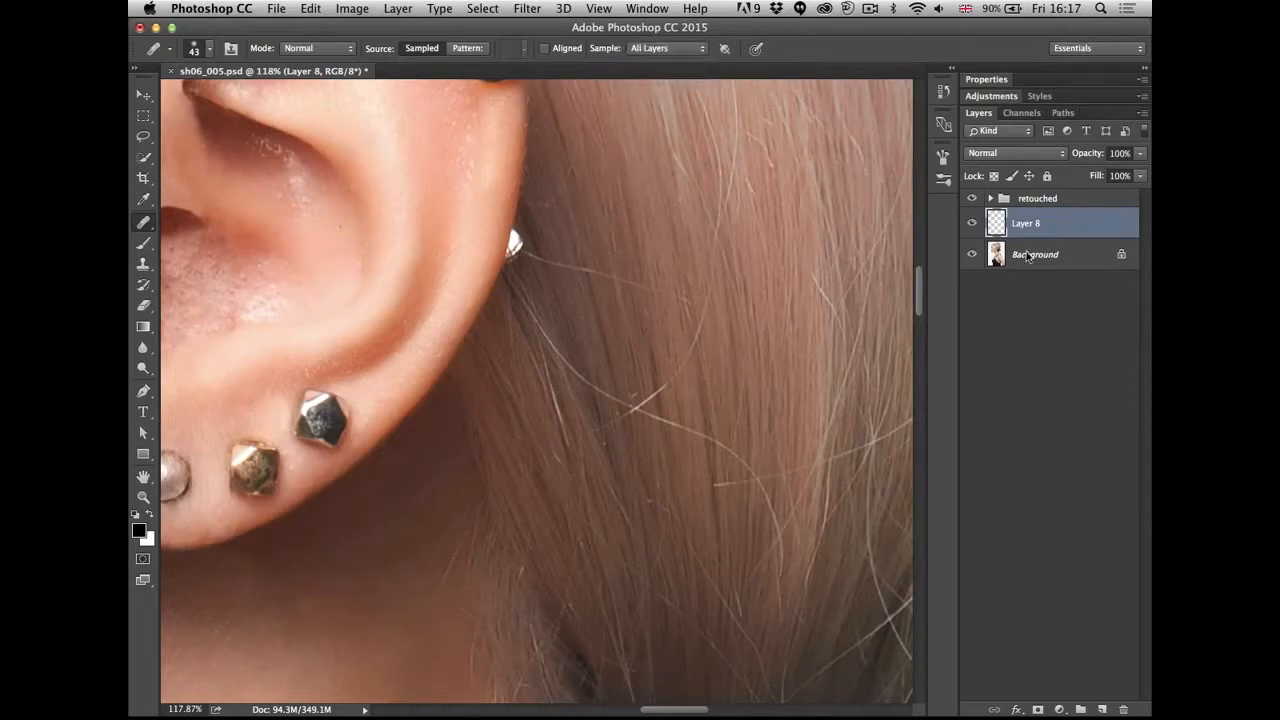
click(587, 270)
mouse_move(585, 271)
mouse_down()
mouse_move(620, 283)
mouse_move(545, 259)
mouse_up()
- Delete the retouched group and the test healing layer beneath it, keeping only the background
drag(1035, 219, 1028, 194)
click(1045, 199)
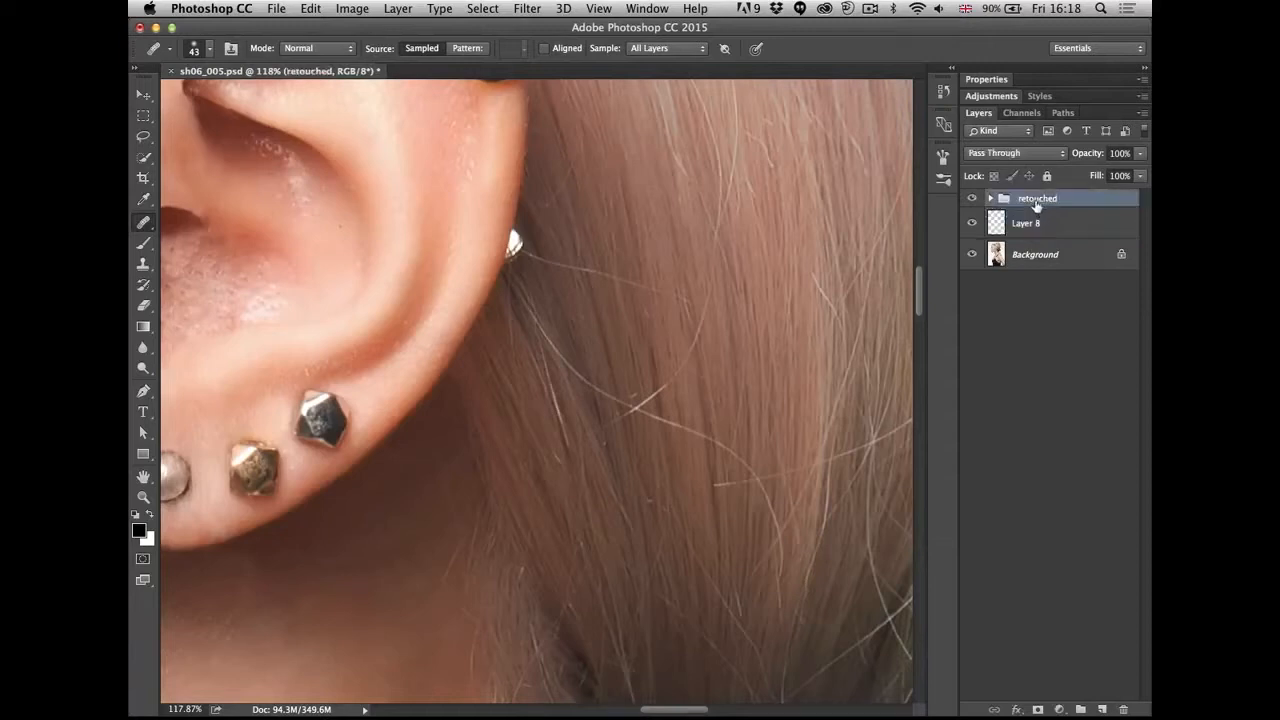
key(BackSpace)
key(BackSpace)
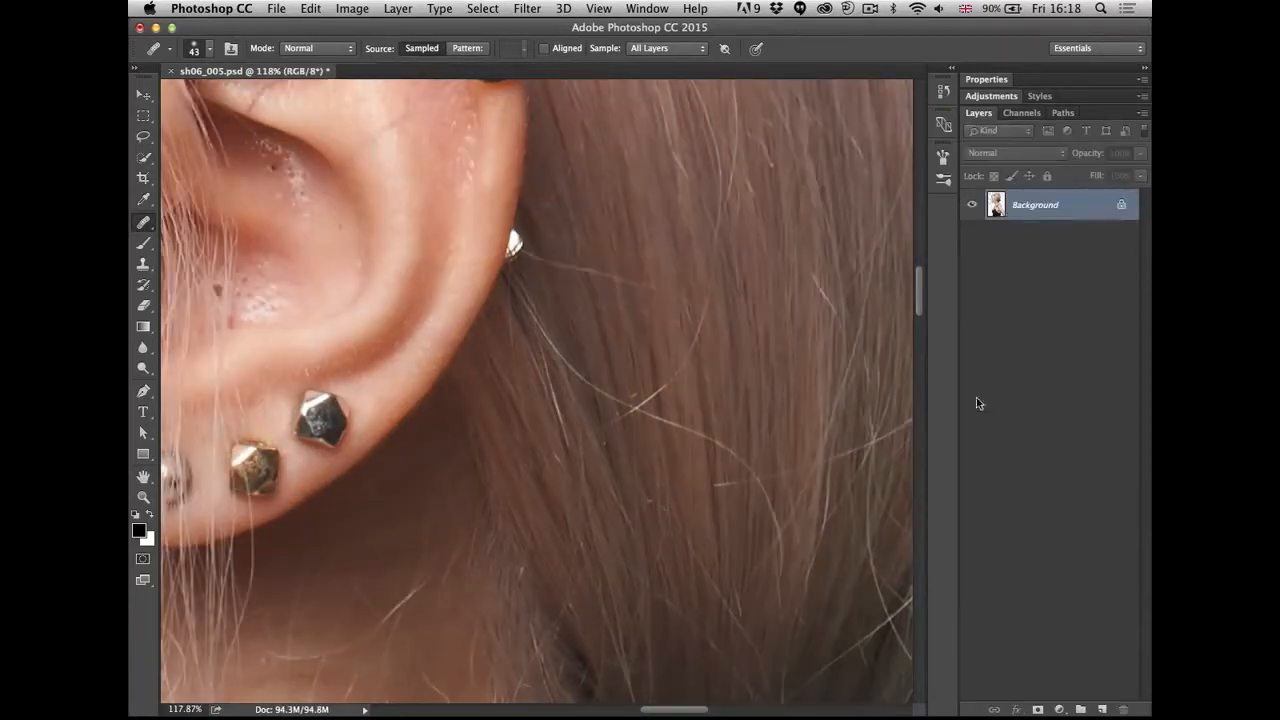
- Add a new layer above the background and heal the thin stray hairs behind the ear with a size 57 brush
click(1100, 708)
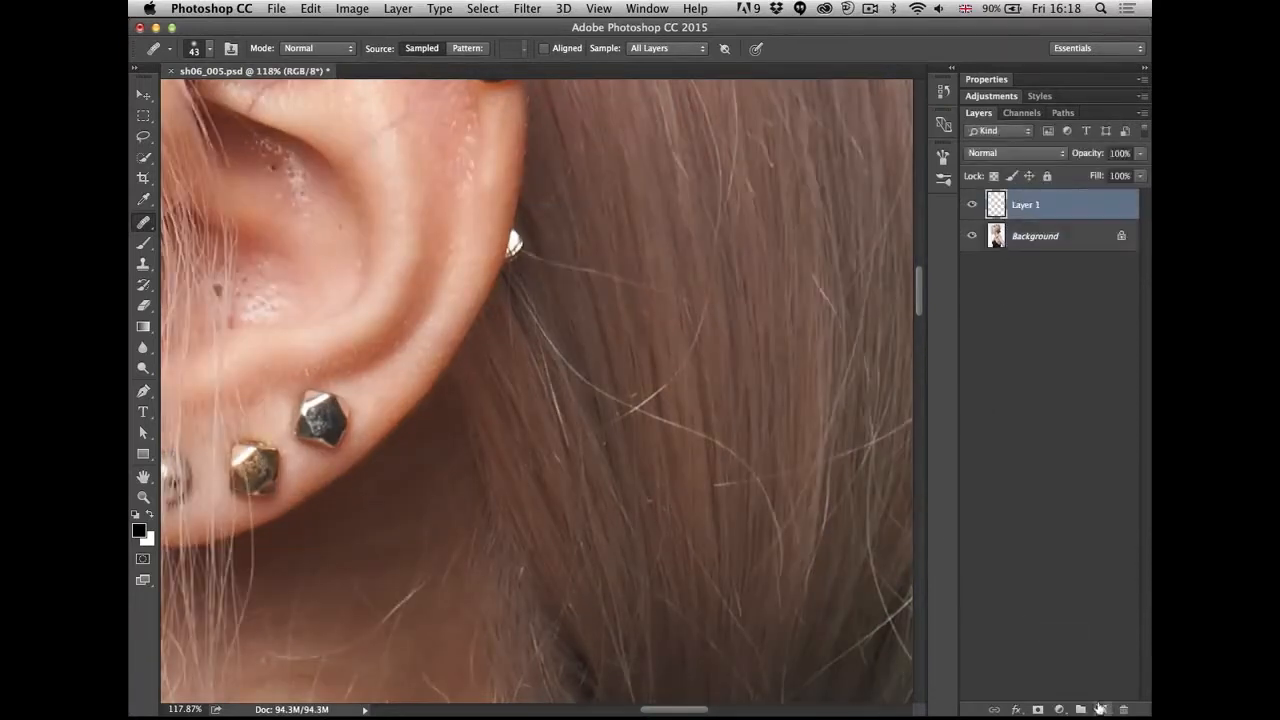
alt+click(579, 224)
mouse_move(570, 262)
mouse_down()
mouse_move(643, 288)
mouse_move(635, 306)
mouse_up()
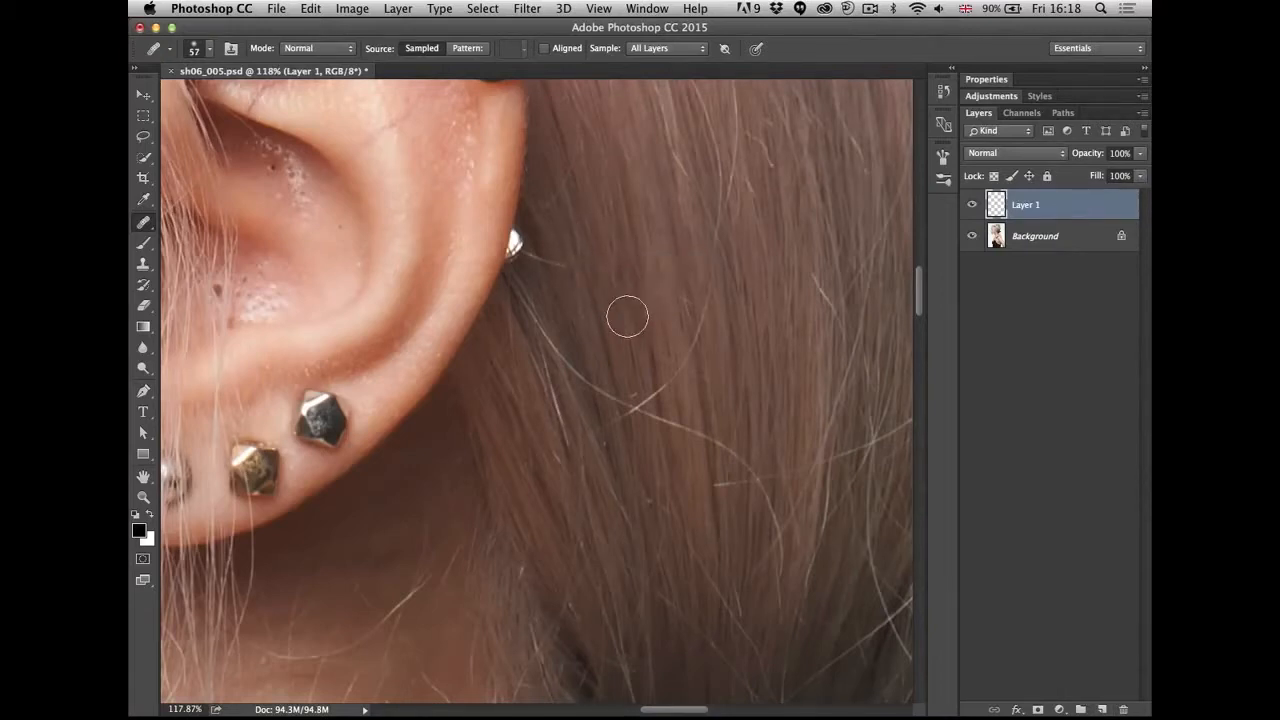
alt+click(660, 209)
mouse_move(720, 224)
mouse_down()
mouse_move(690, 347)
mouse_move(672, 358)
mouse_up()
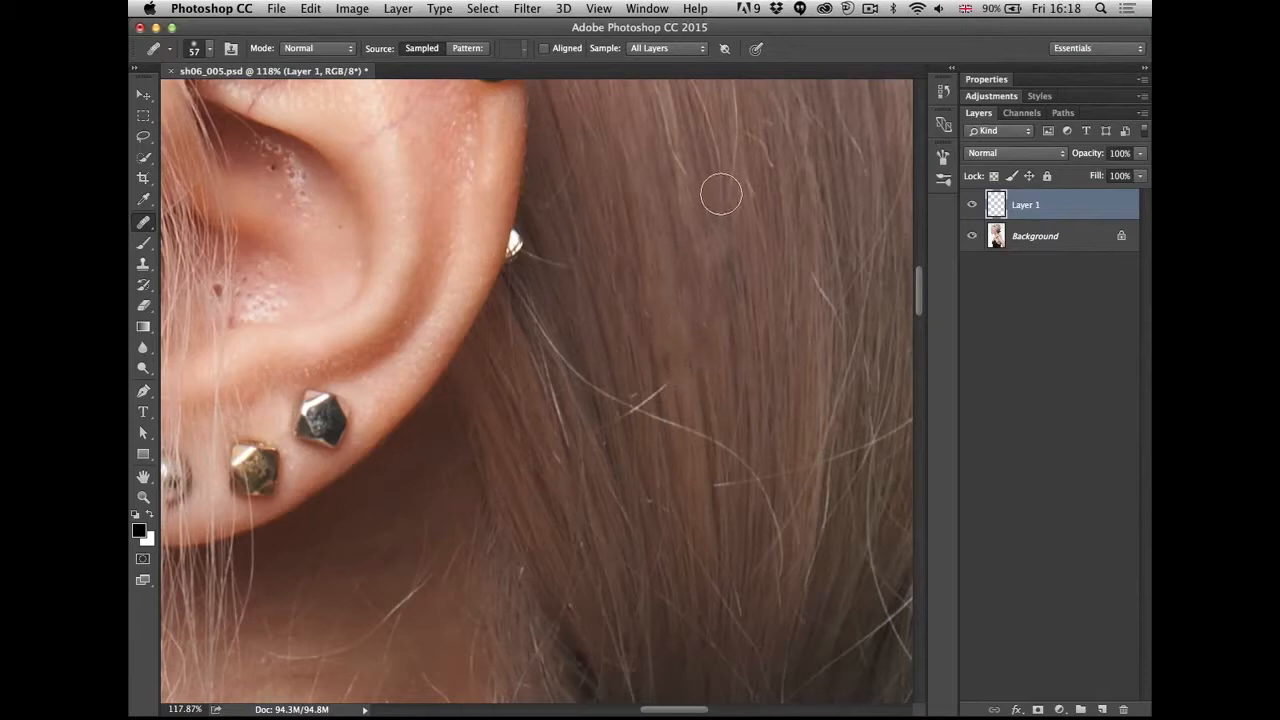
drag(716, 198, 720, 194)
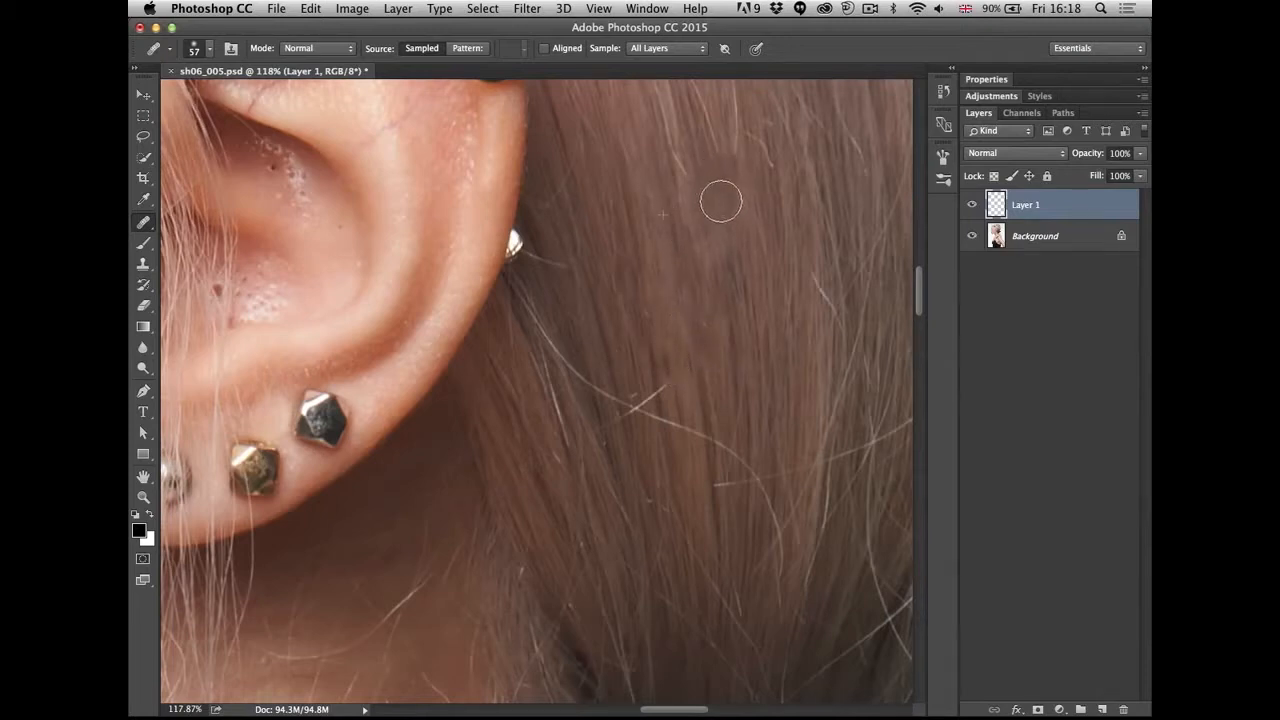
- Reduce the healing brush to size 27 and heal the fine lines on the folds inside the upper ear
key(space)
drag(622, 252, 594, 400)
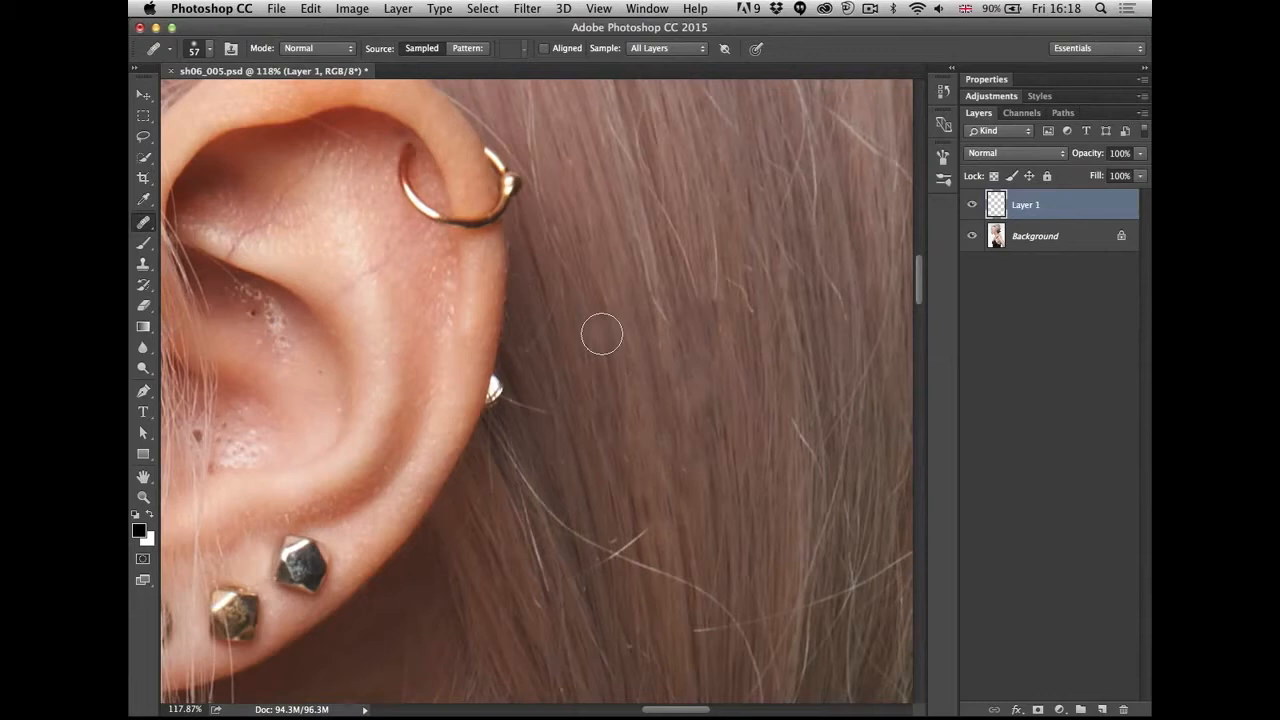
key(space)
mouse_move(286, 349)
mouse_down()
mouse_move(409, 364)
mouse_move(570, 350)
mouse_up()
drag(543, 260, 524, 258)
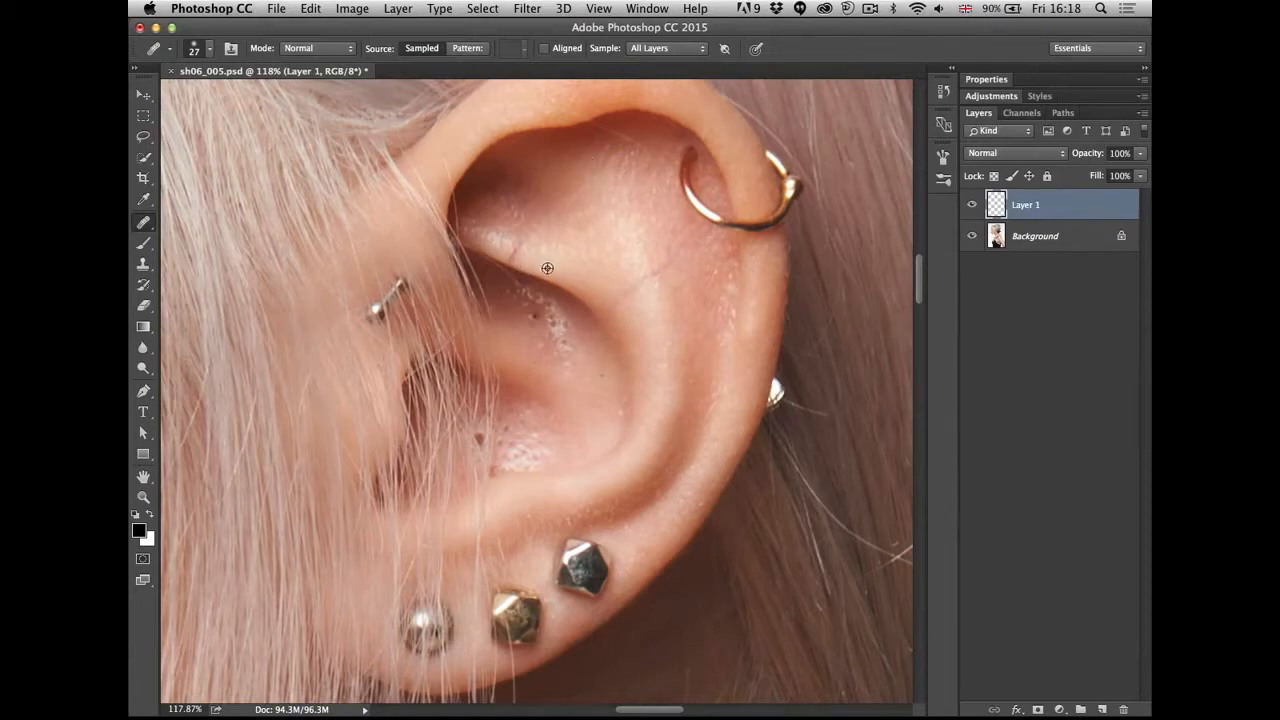
drag(519, 256, 517, 242)
drag(618, 291, 634, 284)
- Sample clean skin inside the ear and heal the dark spot and shiny pores in the hollow below the upper fold
scroll(559, 348, up, 3)
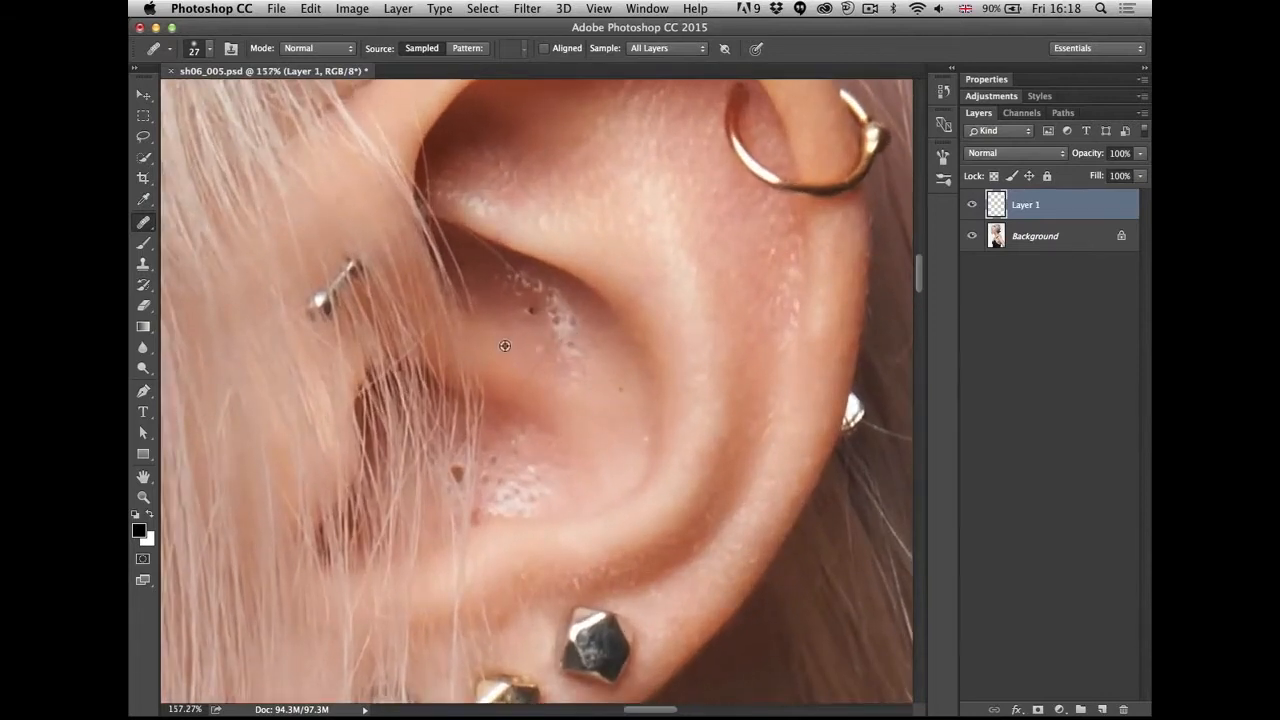
alt+click(522, 344)
mouse_move(557, 319)
mouse_down()
mouse_move(570, 325)
mouse_move(551, 334)
mouse_move(576, 348)
mouse_up()
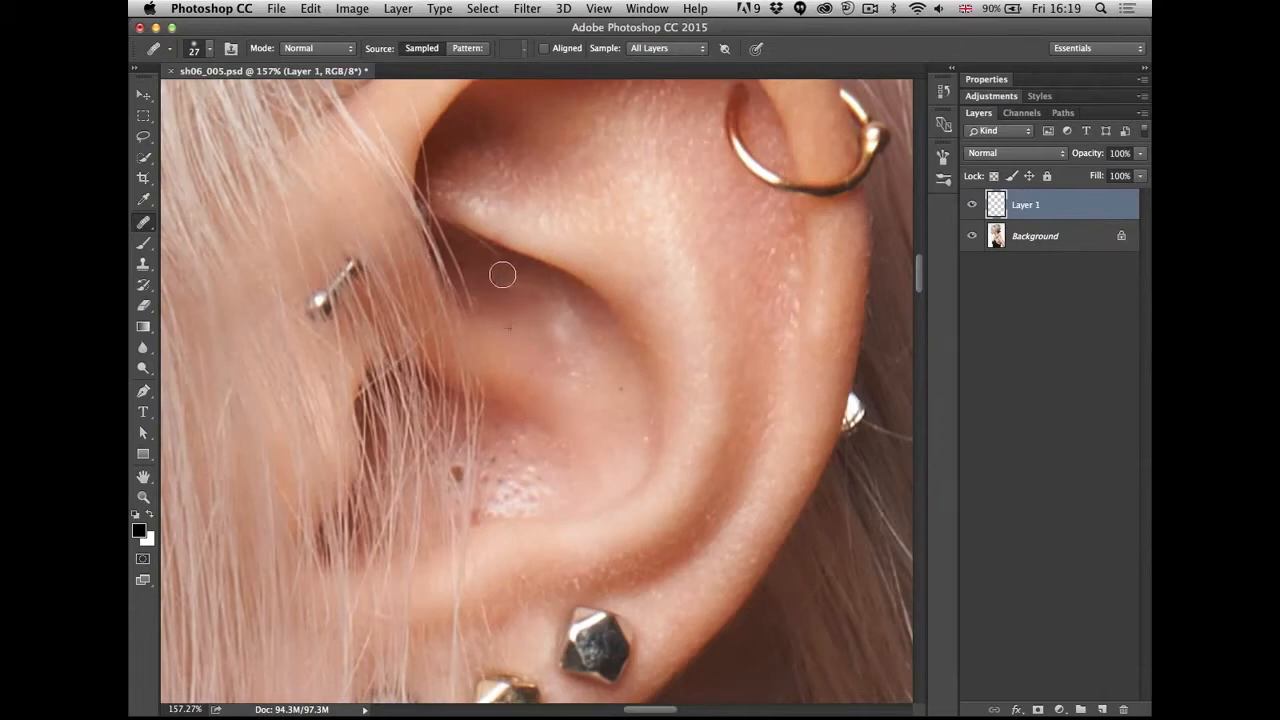
click(582, 401)
- Heal the fine hair crossing the inner edge of the ear's upper rim, and reduce the healing brush to size 16
scroll(590, 320, up, 5)
click(502, 292)
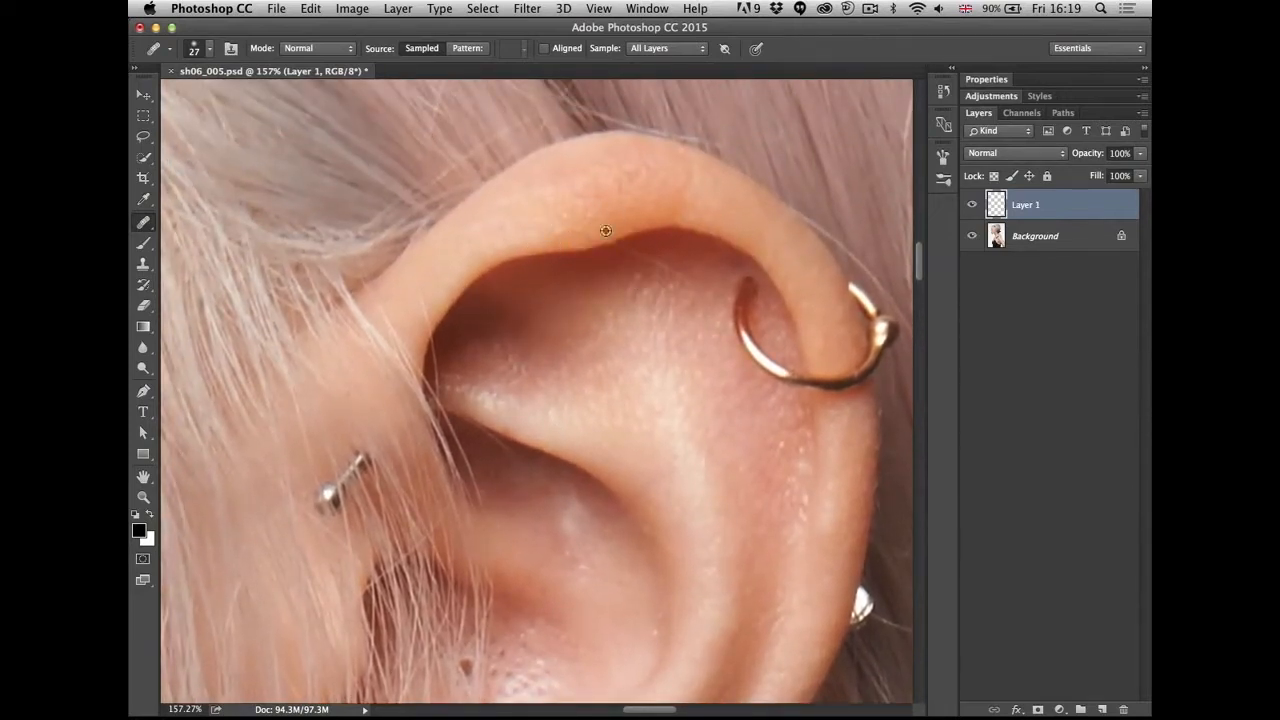
scroll(558, 240, up, 3)
drag(632, 249, 612, 240)
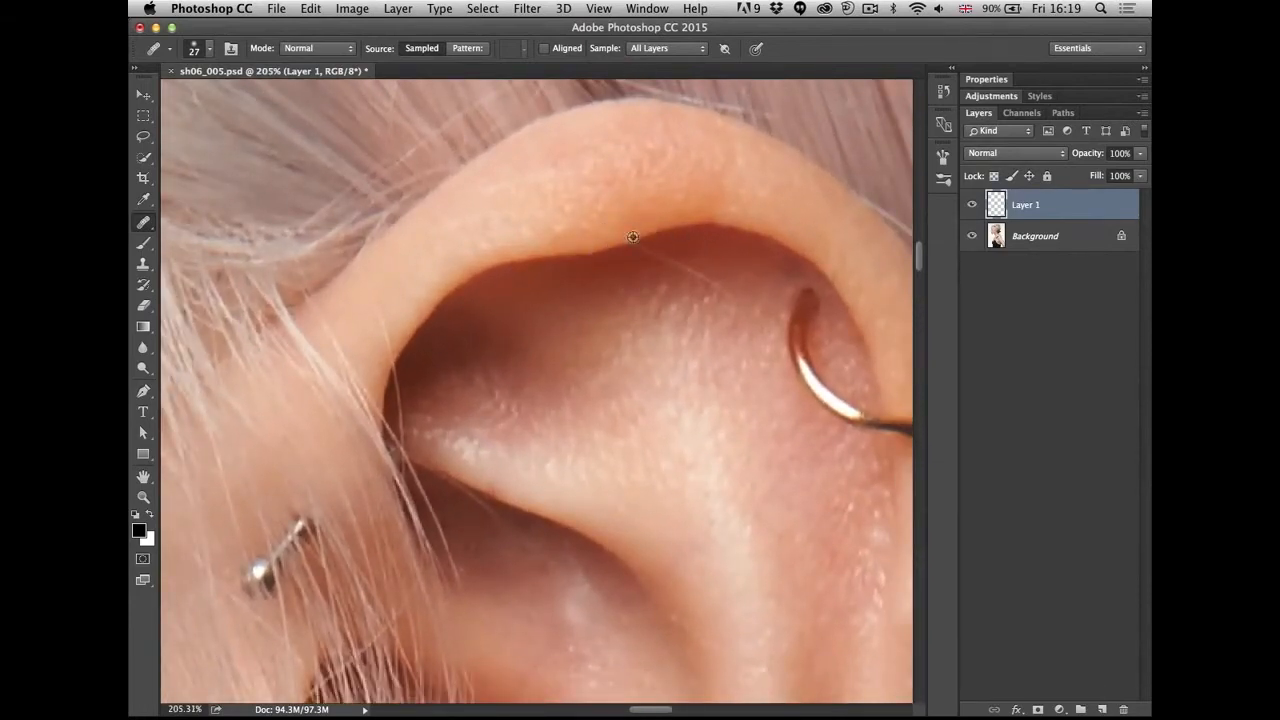
click(597, 262)
drag(598, 233, 608, 233)
alt+click(643, 190)
click(599, 234)
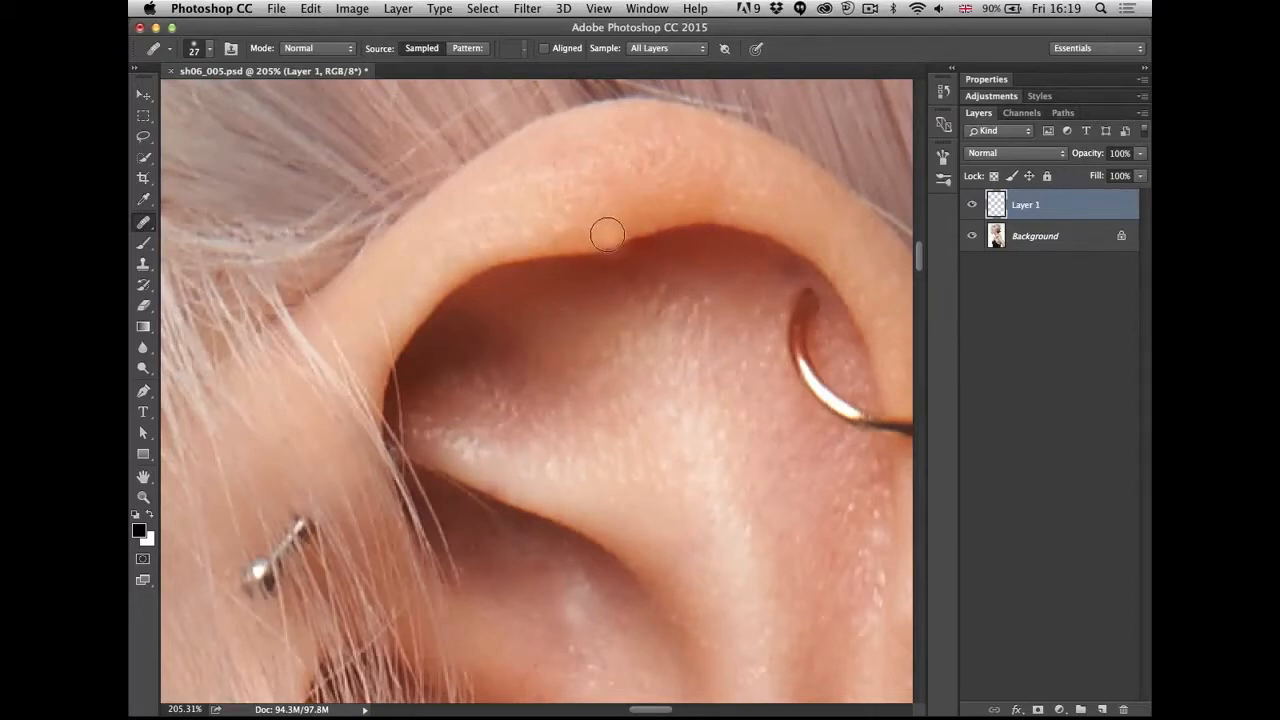
drag(612, 220, 600, 218)
drag(598, 217, 493, 216)
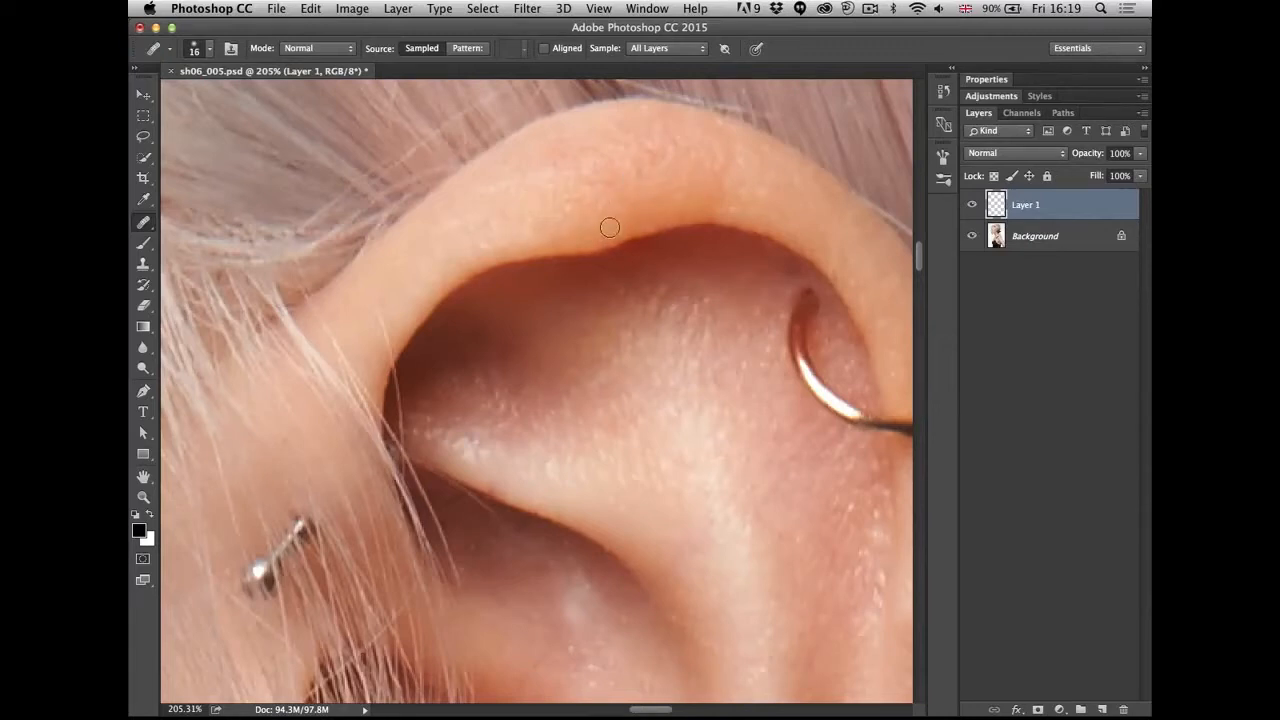
- Enlarge the healing brush to size 52 for the mole on the neck, and undo the trial stroke
scroll(700, 290, down, 10)
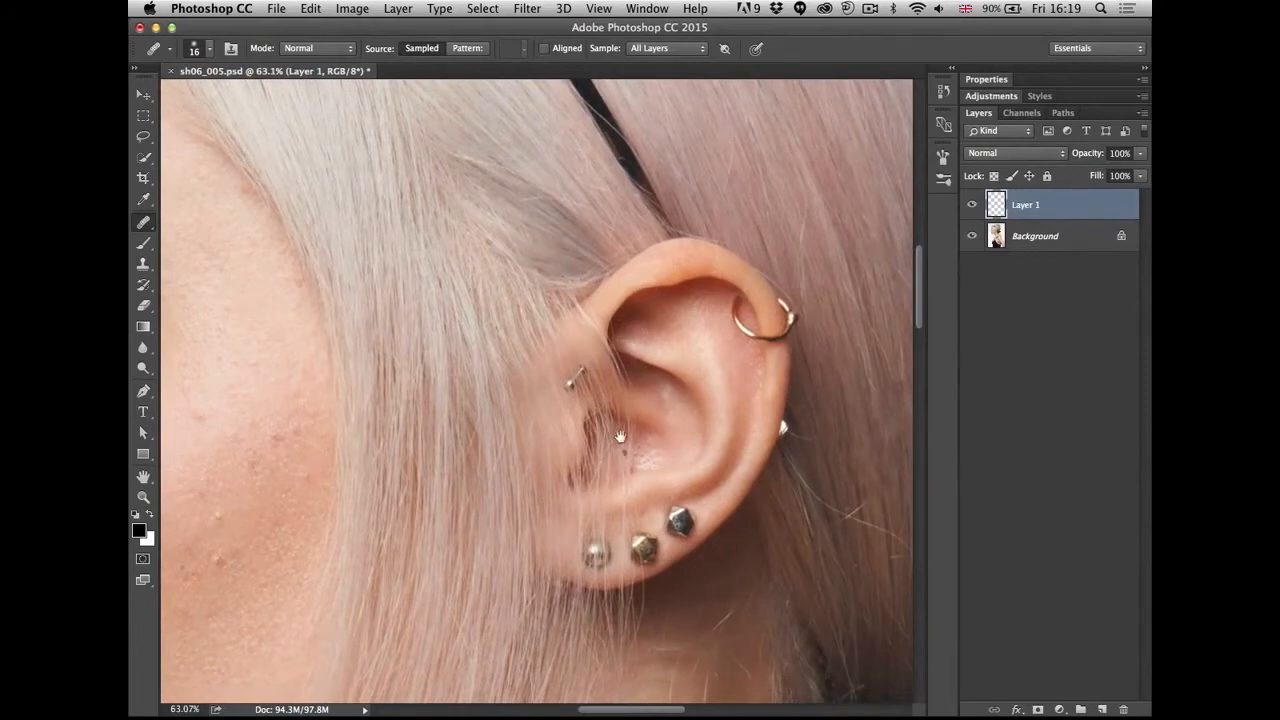
scroll(620, 437, down, 5)
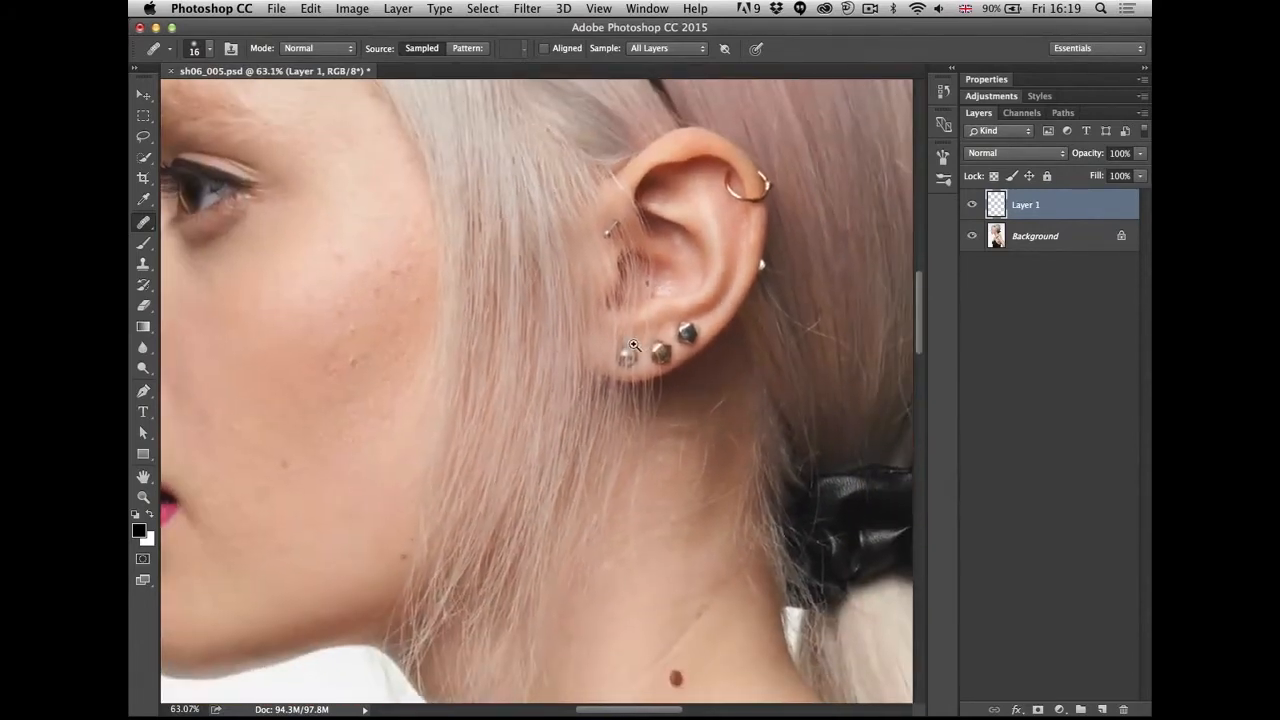
scroll(633, 345, down, 3)
drag(605, 550, 620, 370)
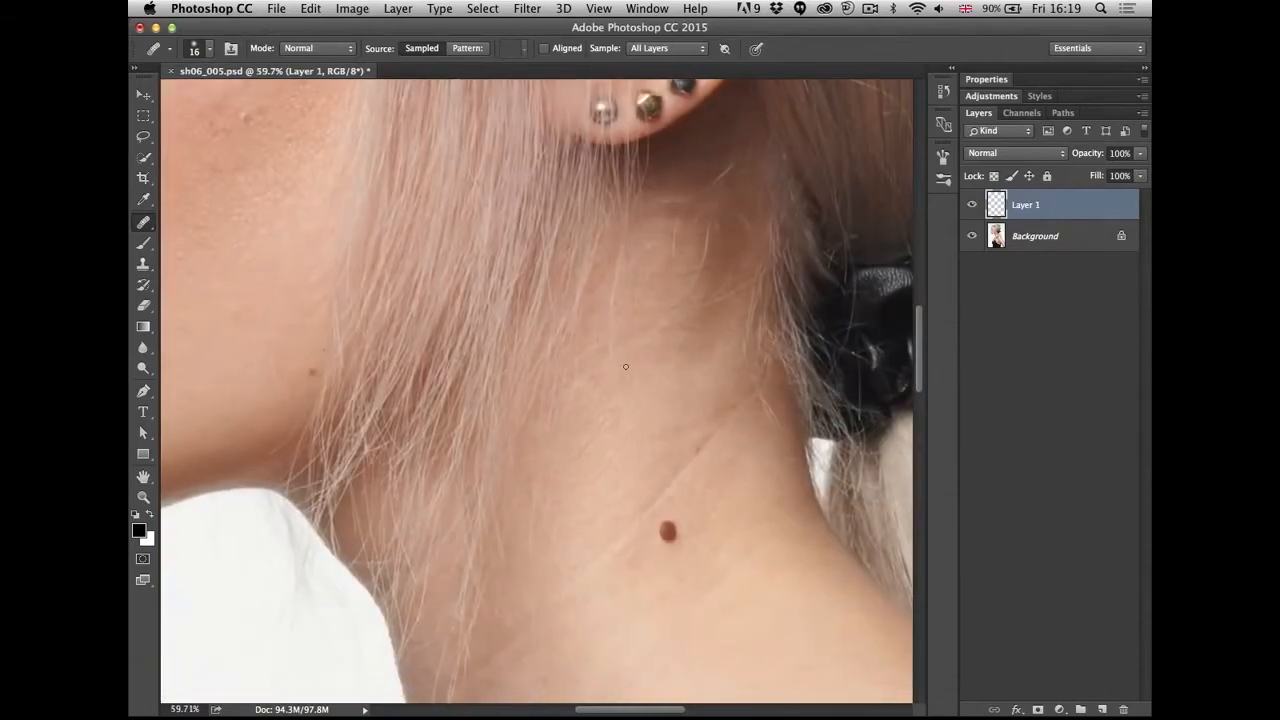
mouse_move(608, 421)
mouse_down()
mouse_move(622, 421)
mouse_move(606, 437)
mouse_up()
mouse_move(691, 548)
mouse_down()
mouse_move(760, 526)
mouse_move(754, 540)
mouse_move(689, 437)
mouse_up()
key(super+z)
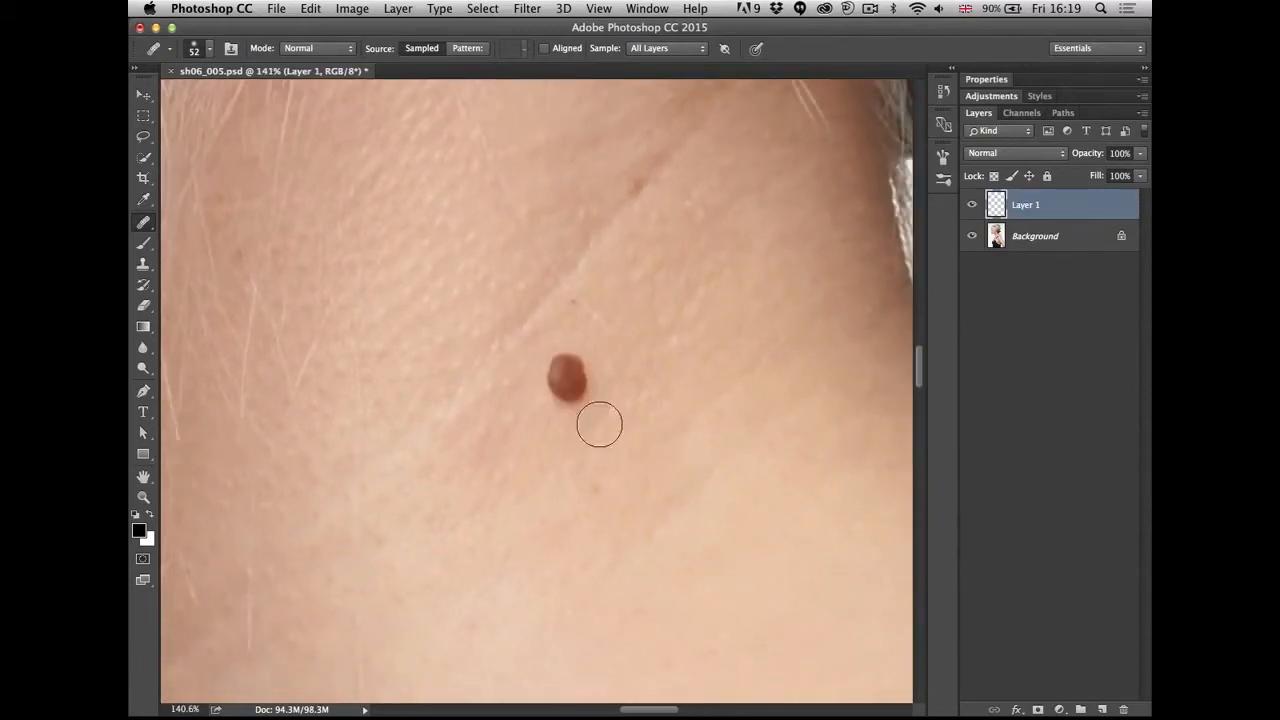
- Try covering the neck mole with skin cloned from beside it using the Clone Stamp at size 46, and undo it
key(s)
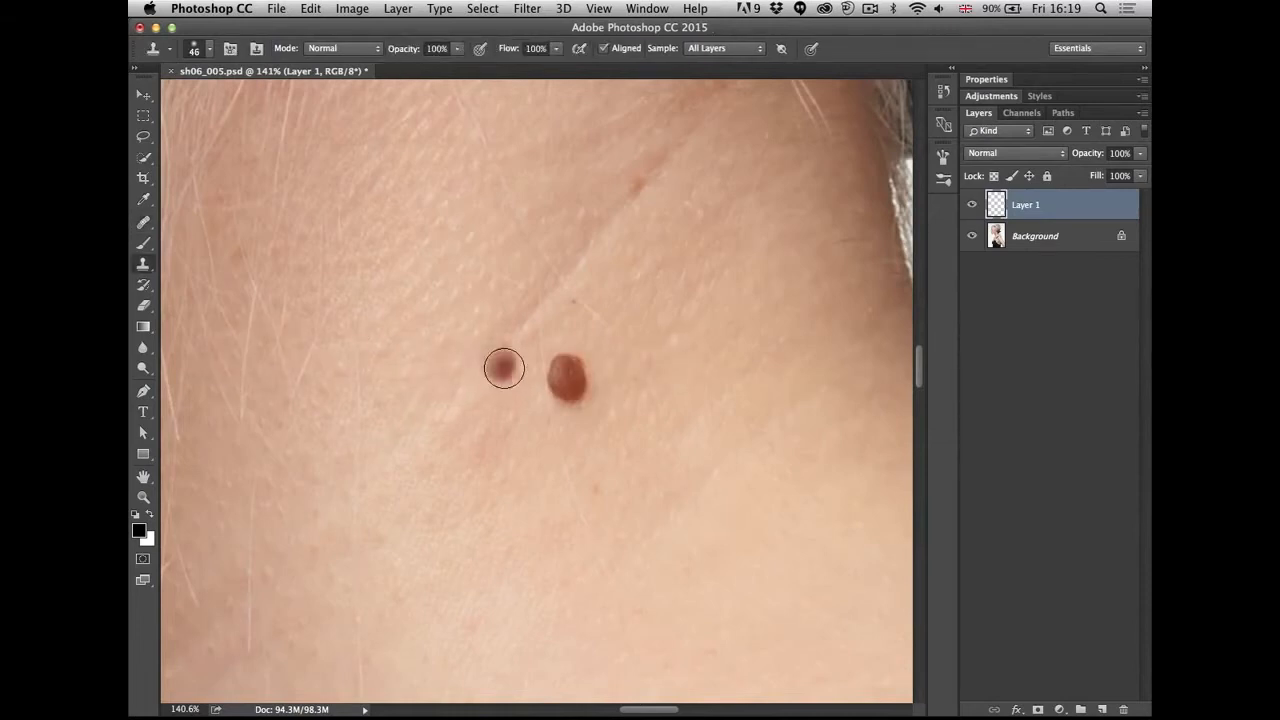
alt+click(689, 360)
drag(580, 379, 549, 372)
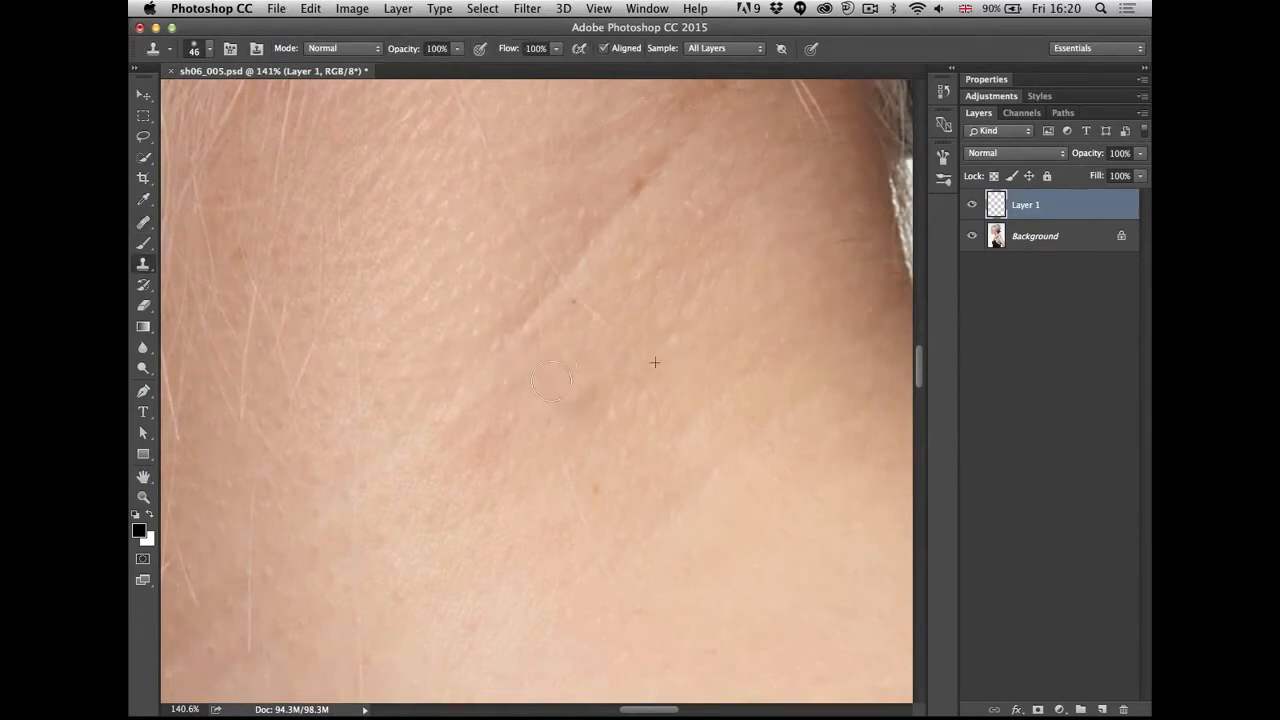
key(super+z)
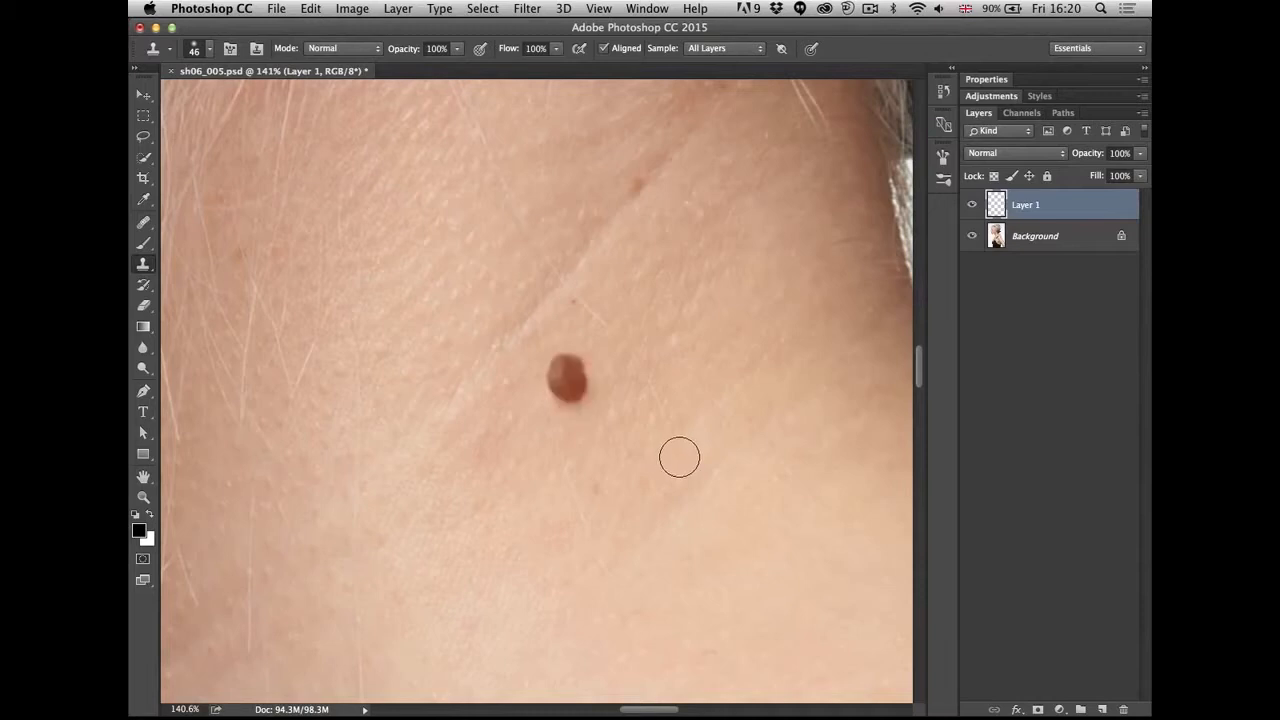
- Return to the Healing Brush, try healing the mole twice with skin sampled from higher on the neck, and undo both strokes
key(j)
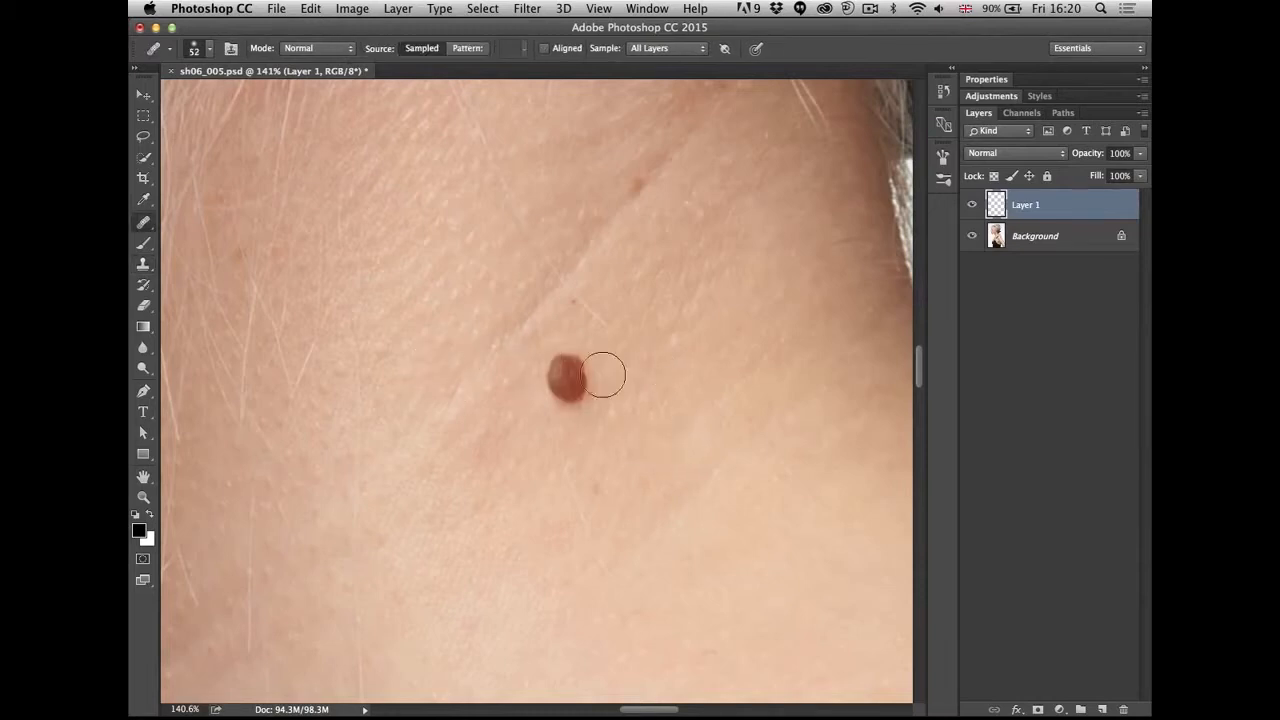
alt+click(424, 172)
drag(572, 364, 571, 388)
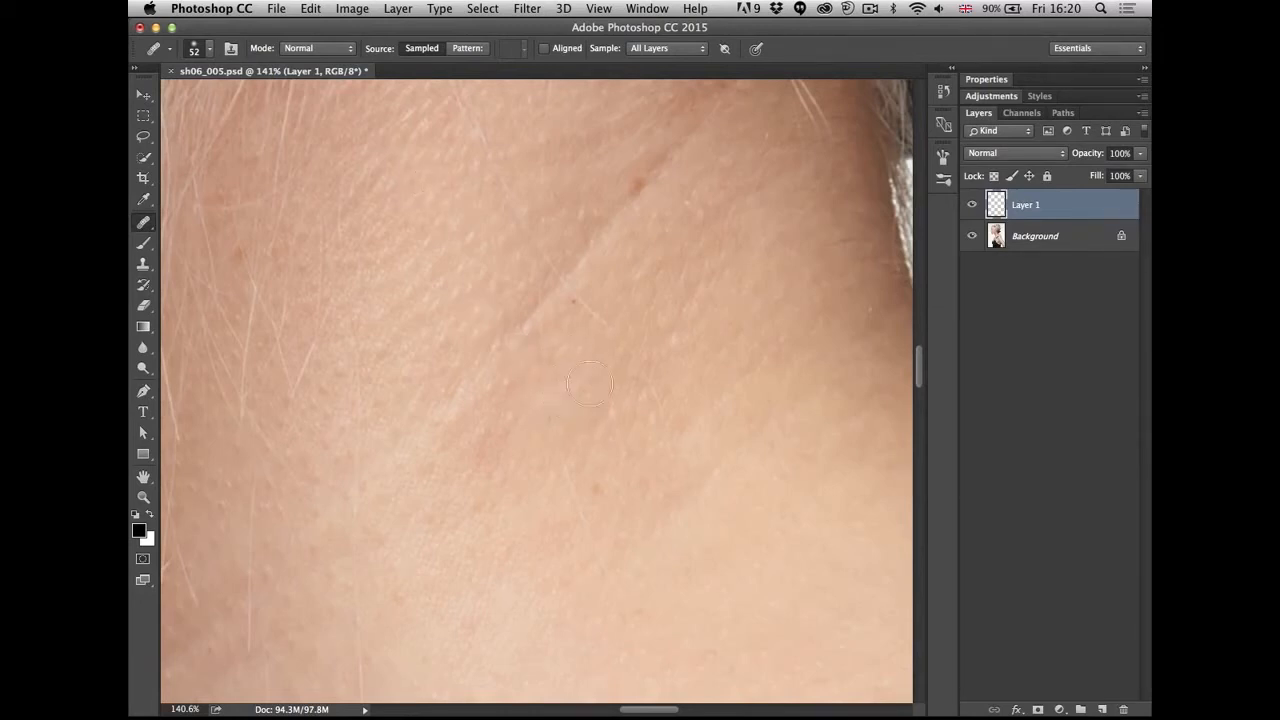
key(super+z)
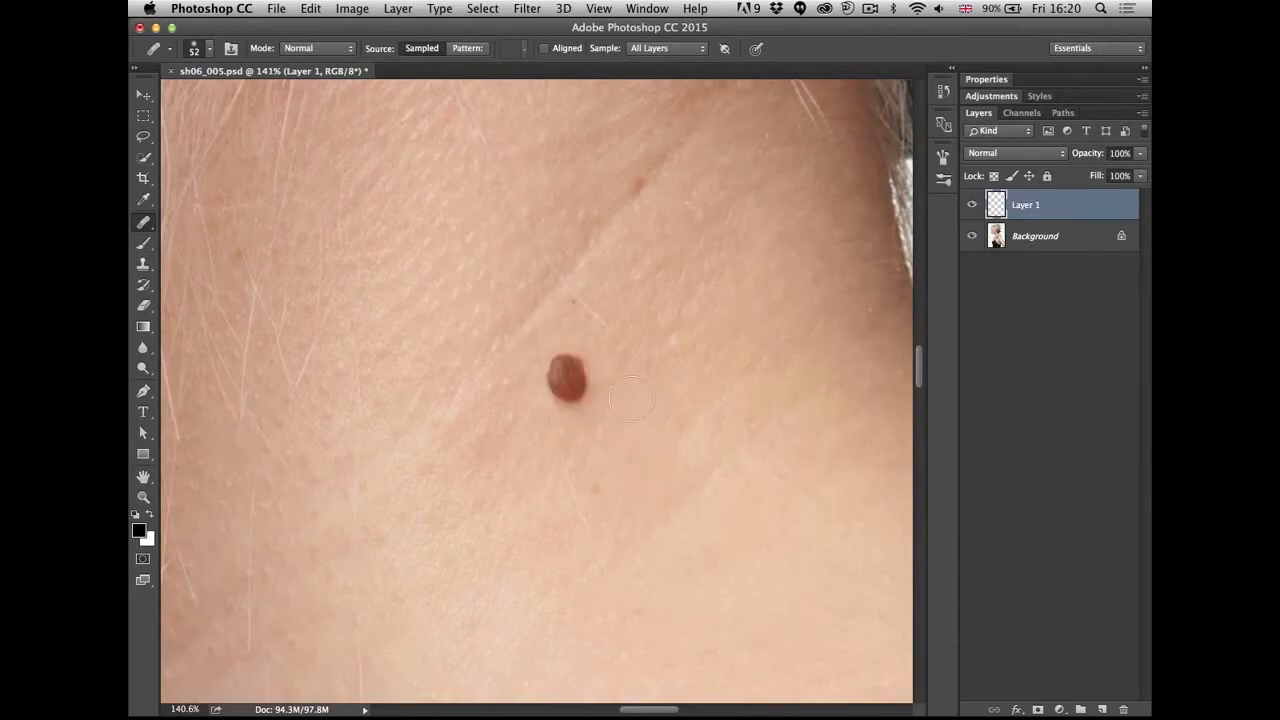
alt+click(411, 157)
drag(565, 372, 572, 393)
key(super+z)
- Try healing the neck mole with skin sampled farther up the neck near the hair, undoing each attempt
drag(434, 333, 431, 465)
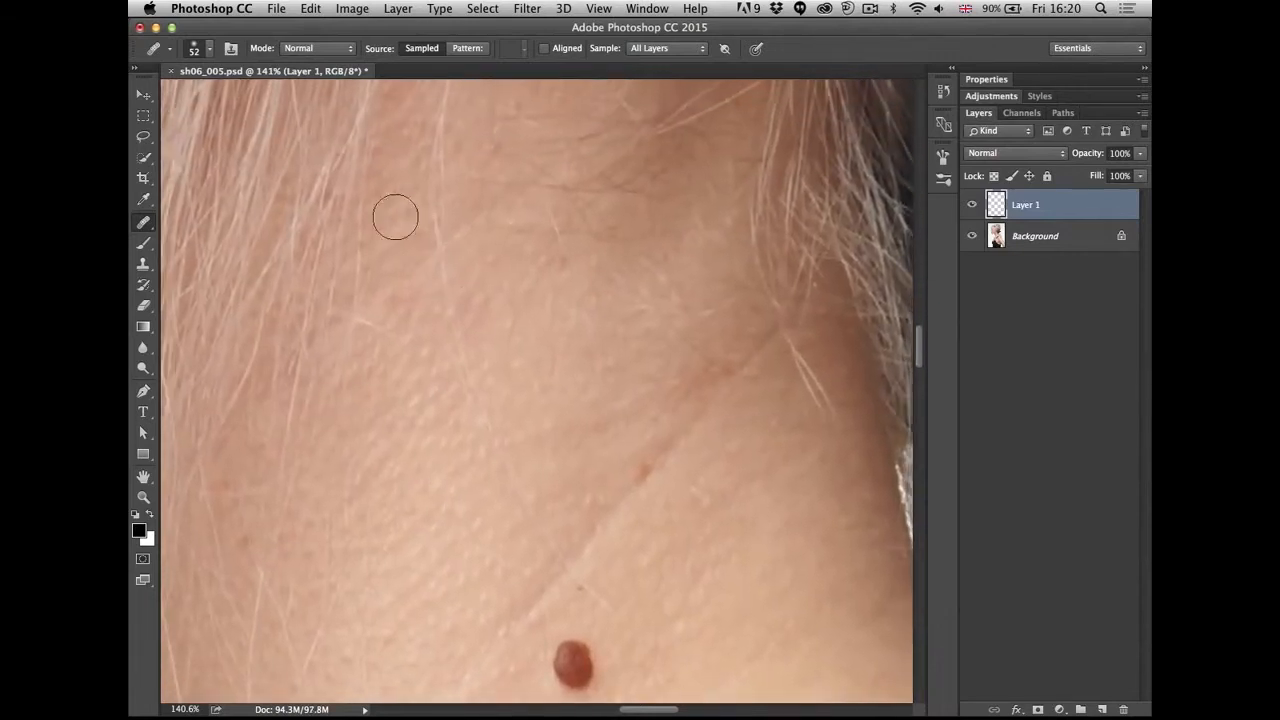
drag(460, 569, 457, 337)
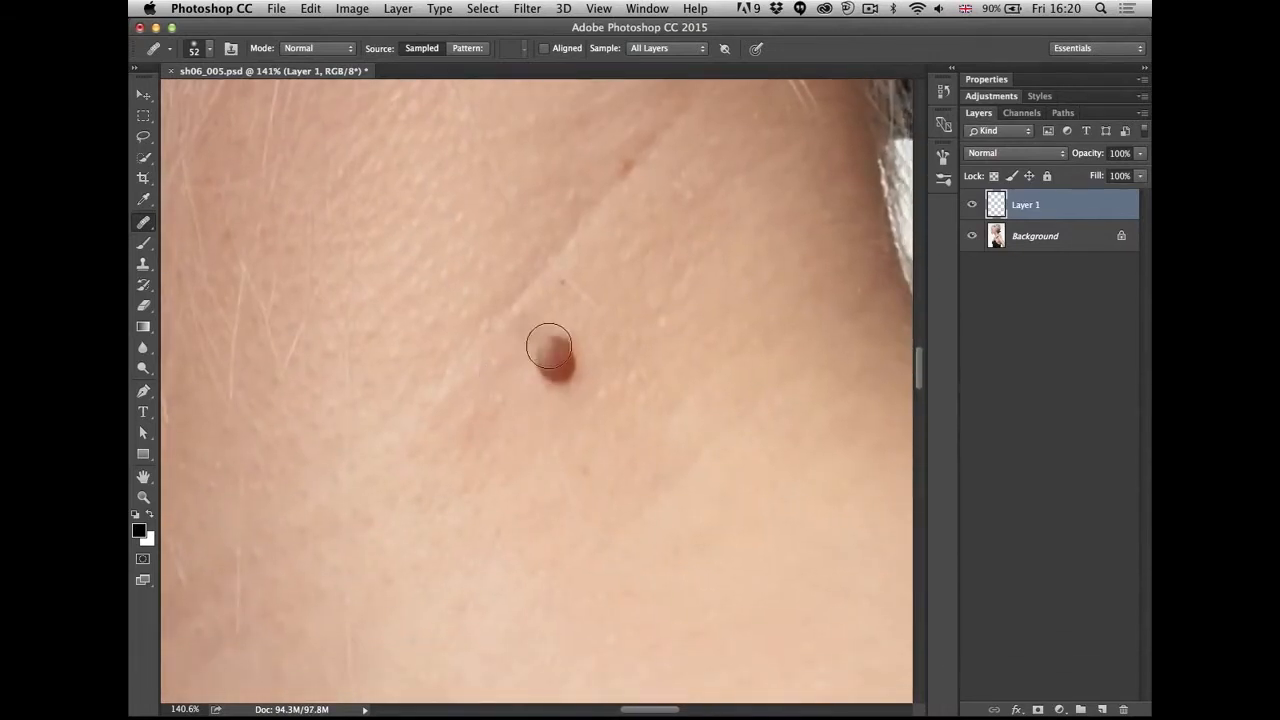
click(558, 366)
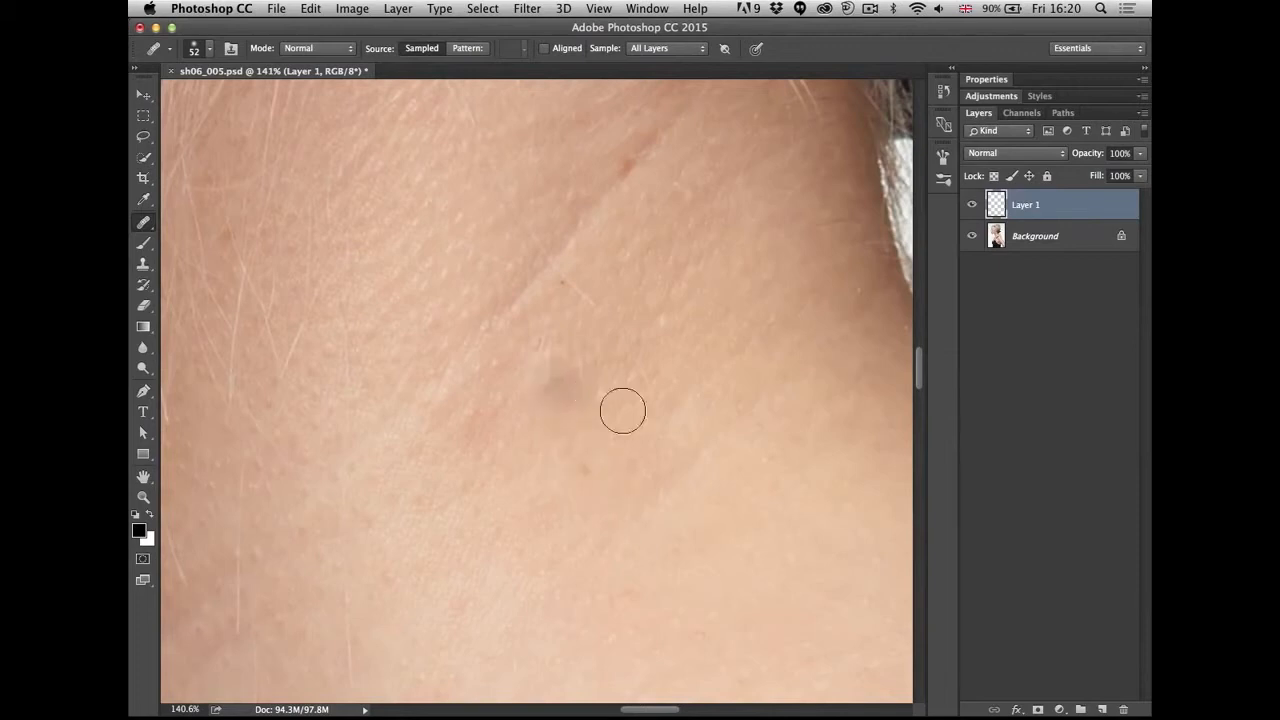
key(super+z)
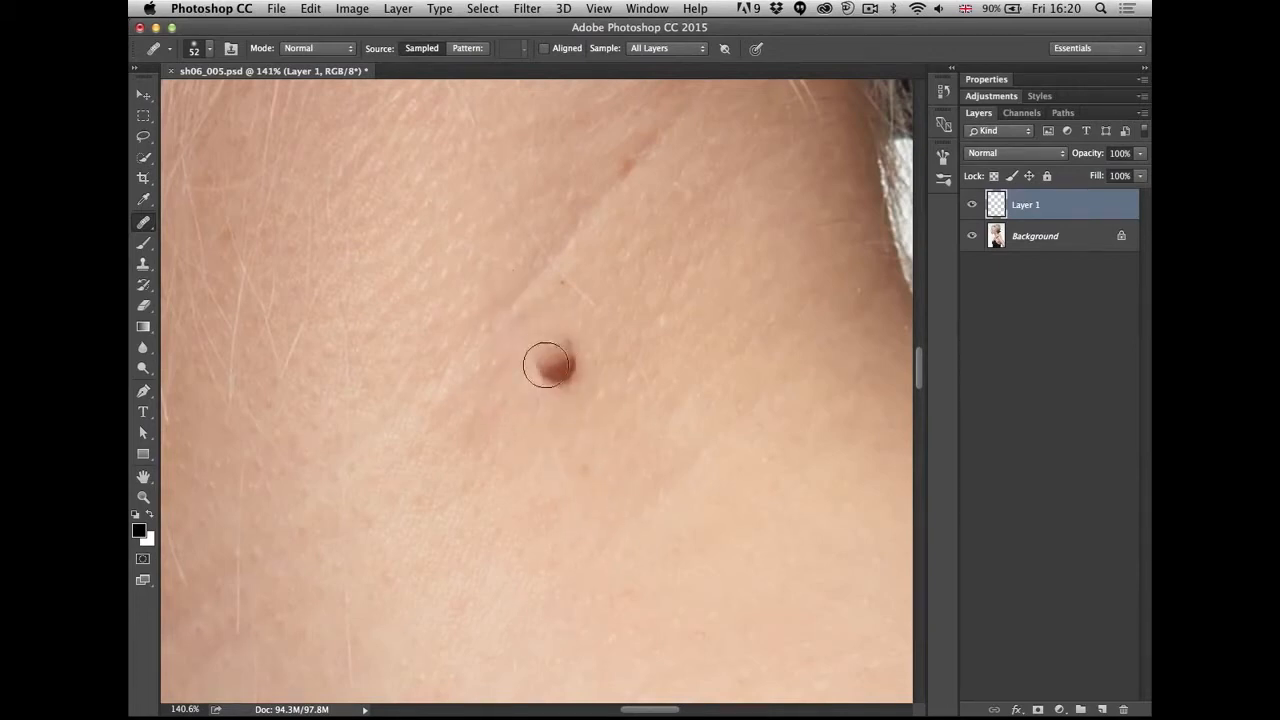
click(556, 355)
key(super+z)
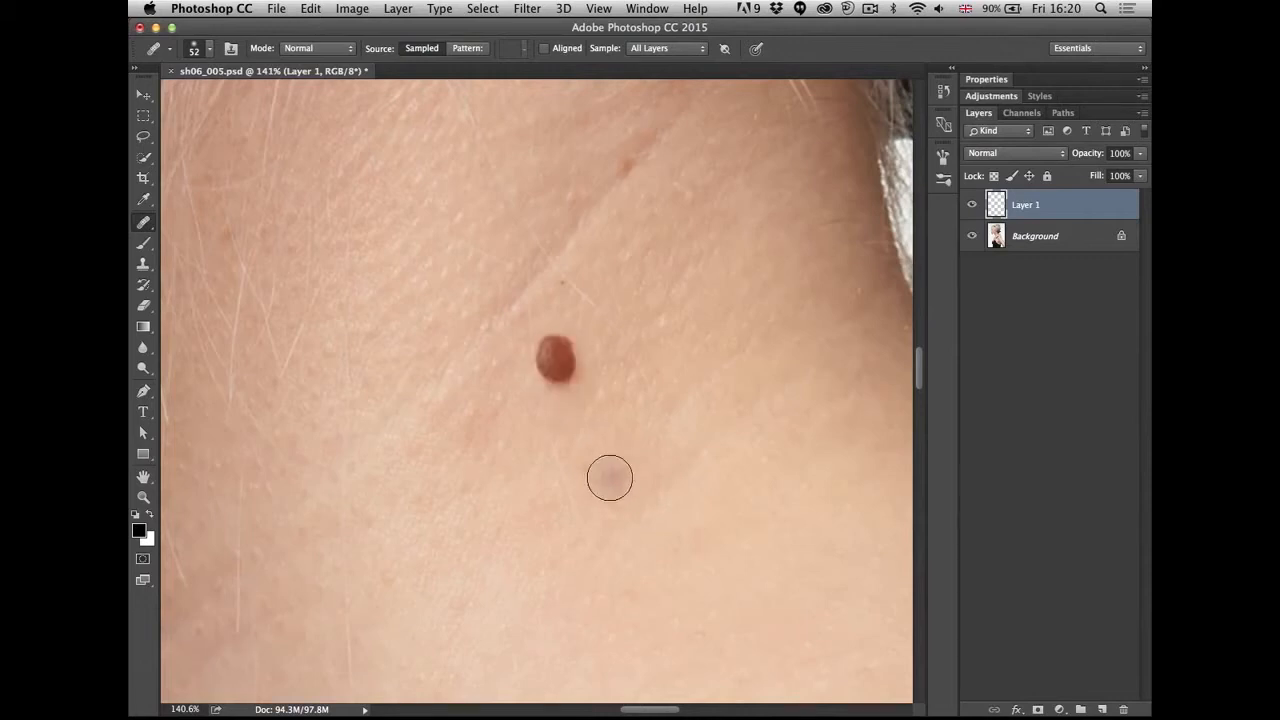
drag(594, 274, 515, 509)
mouse_move(516, 300)
mouse_down()
mouse_move(575, 460)
mouse_move(519, 486)
mouse_up()
mouse_move(584, 566)
mouse_down()
mouse_move(500, 411)
mouse_move(496, 436)
mouse_up()
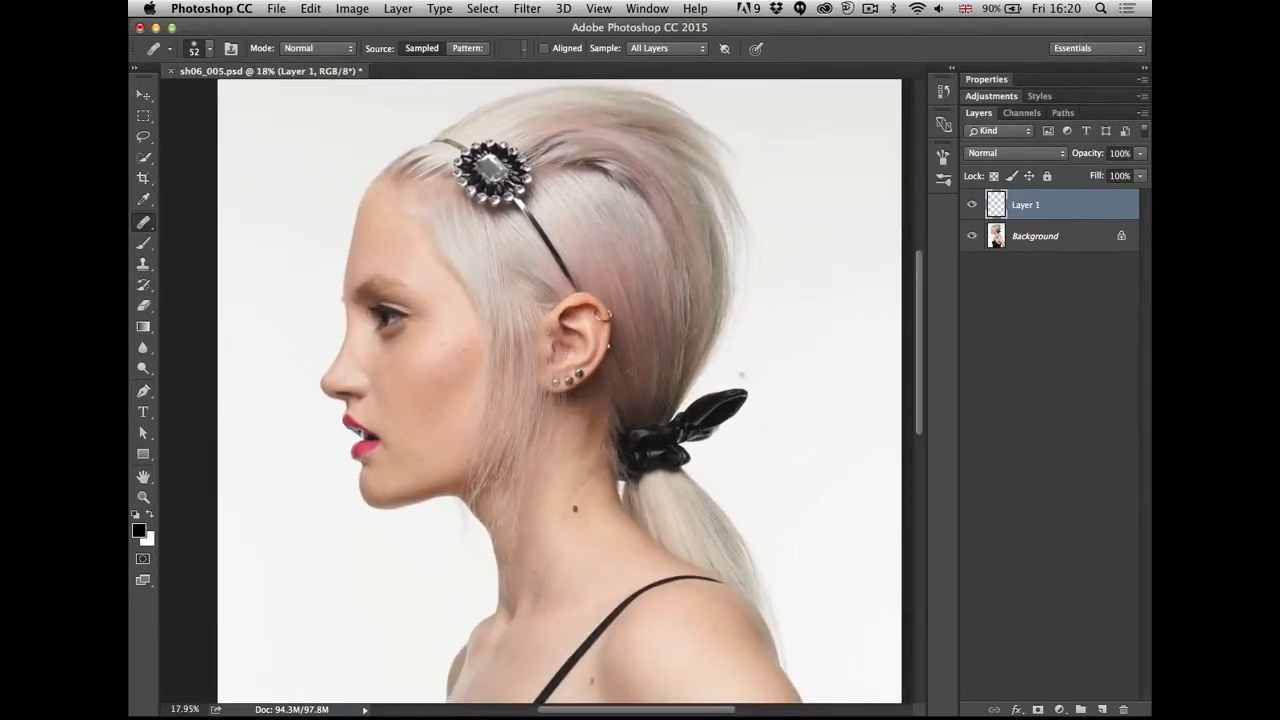
drag(466, 186, 526, 194)
drag(461, 218, 558, 370)
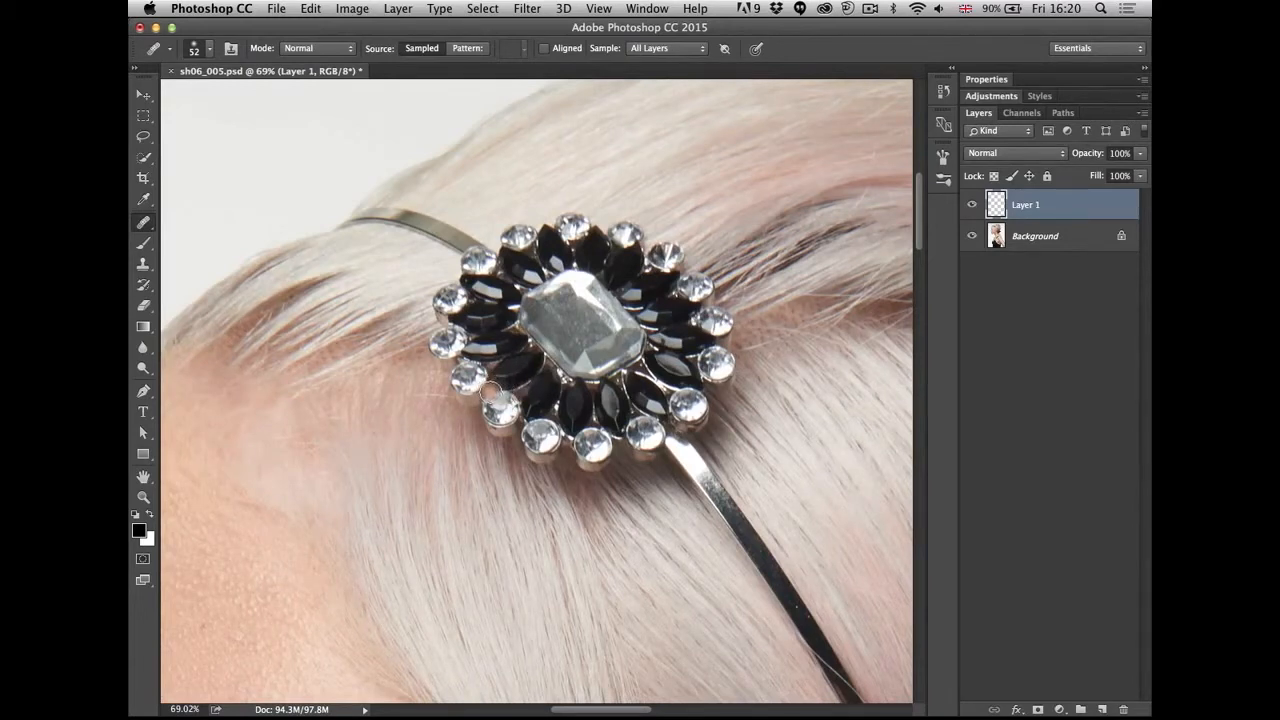
click(1101, 708)
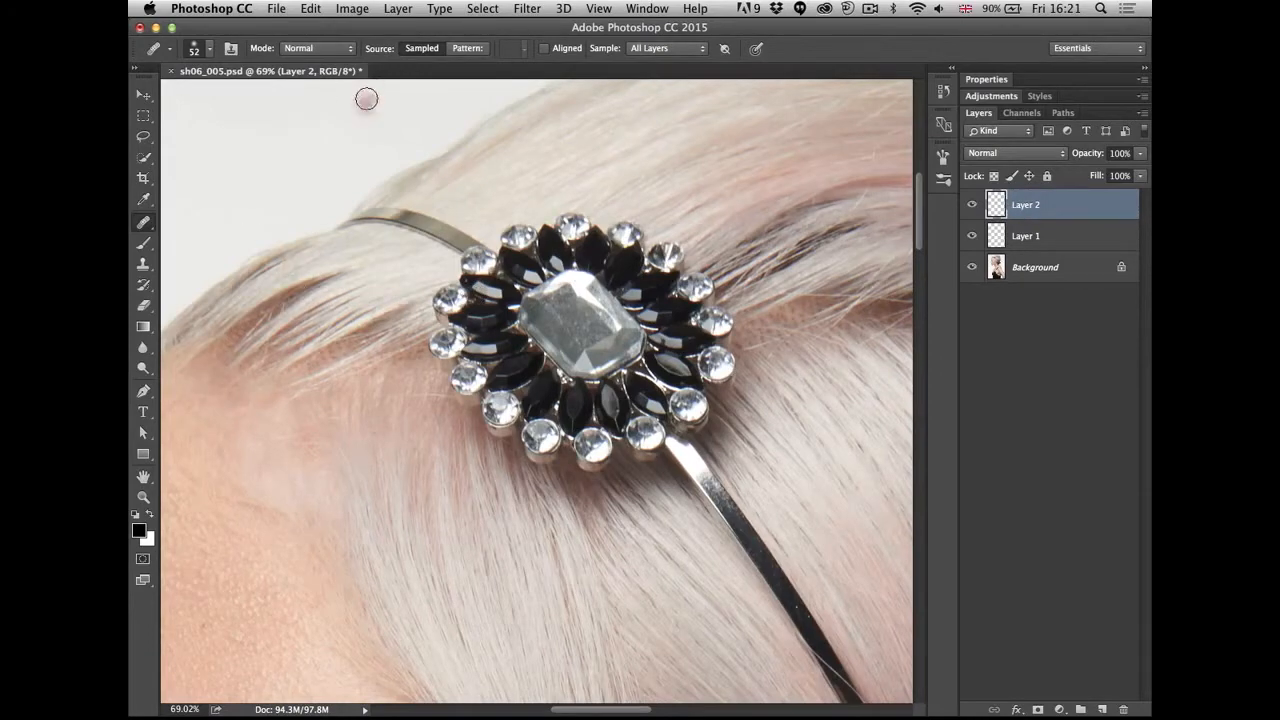
click(525, 10)
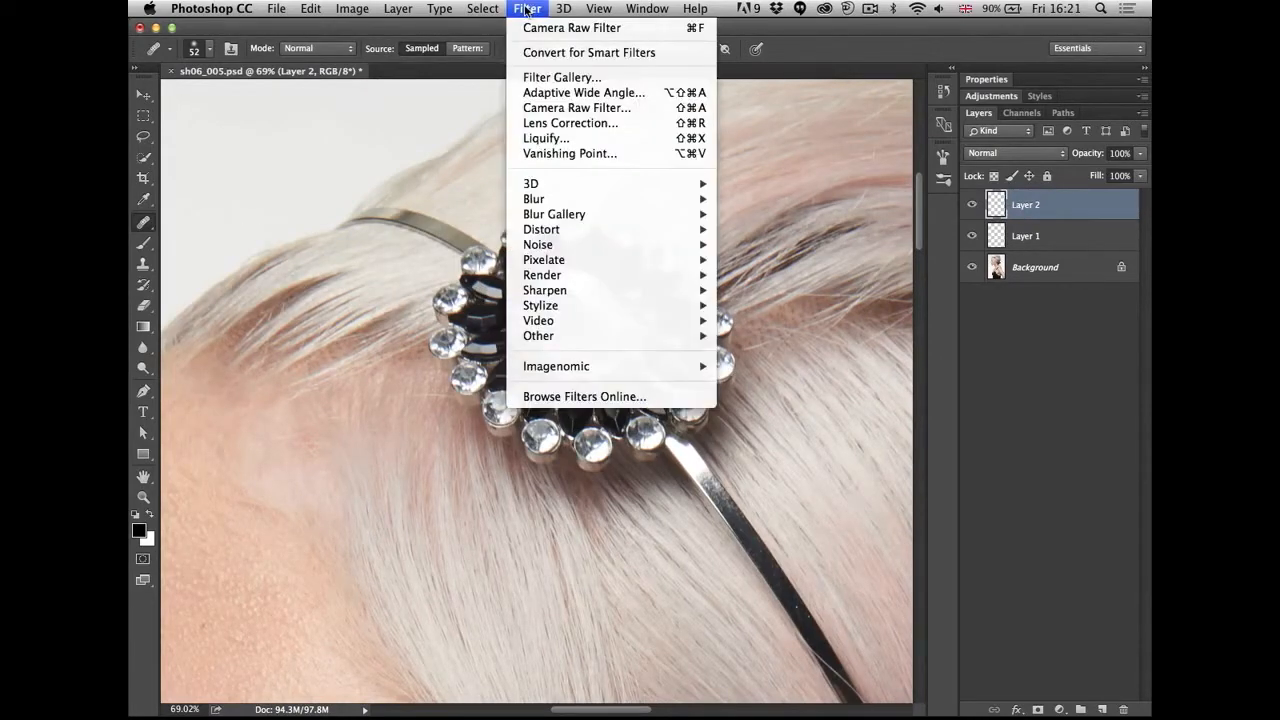
click(1021, 349)
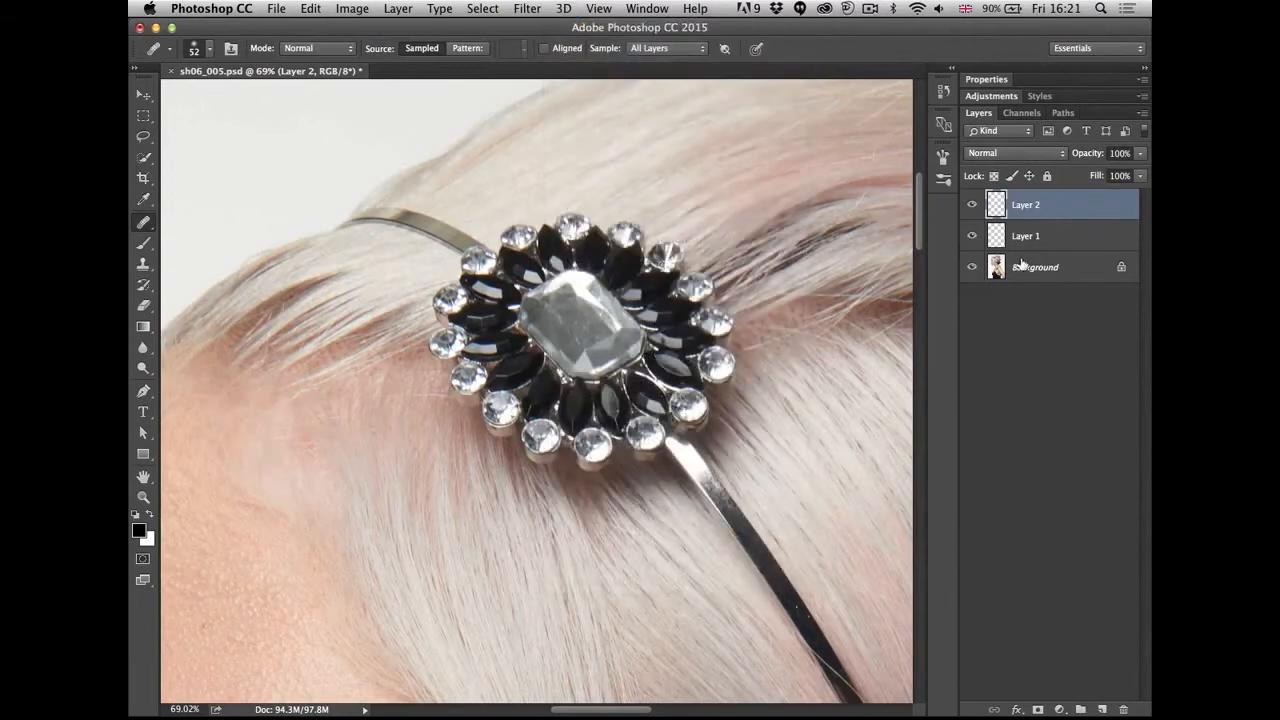
key(BackSpace)
click(1060, 236)
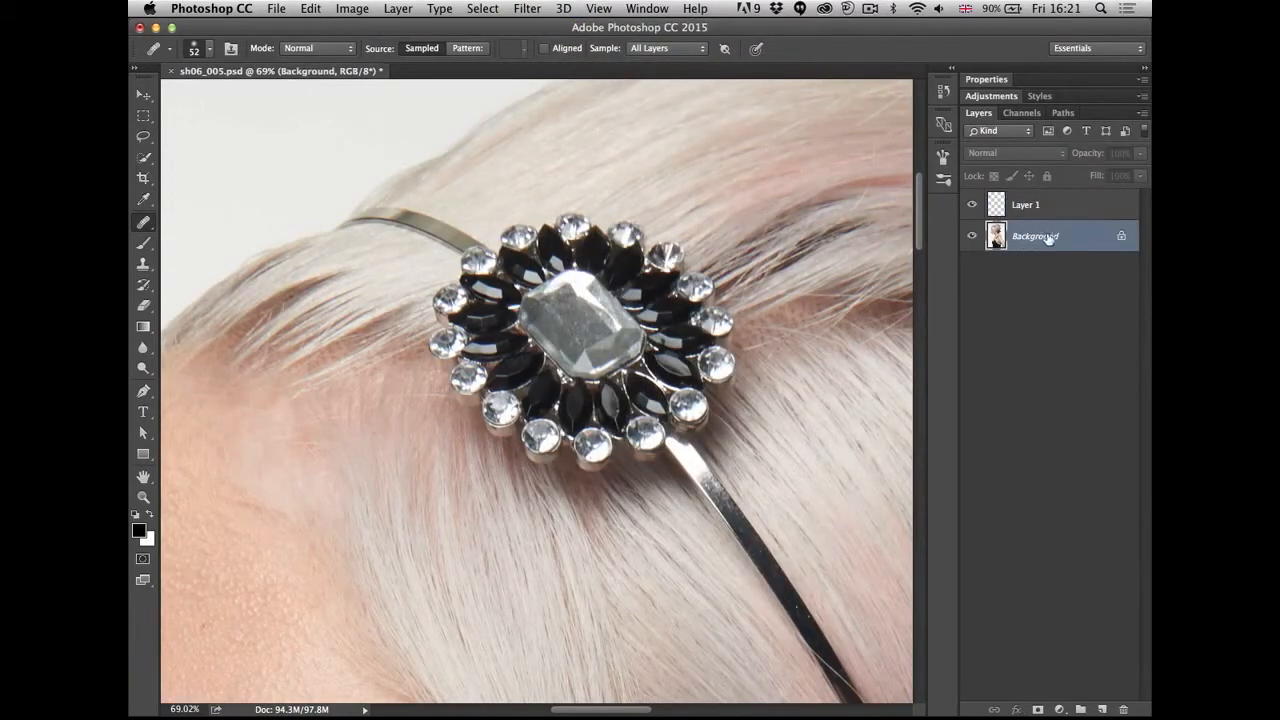
mouse_move(1048, 236)
mouse_down()
mouse_move(1046, 195)
mouse_move(1030, 242)
mouse_move(1032, 231)
mouse_up()
click(1043, 205)
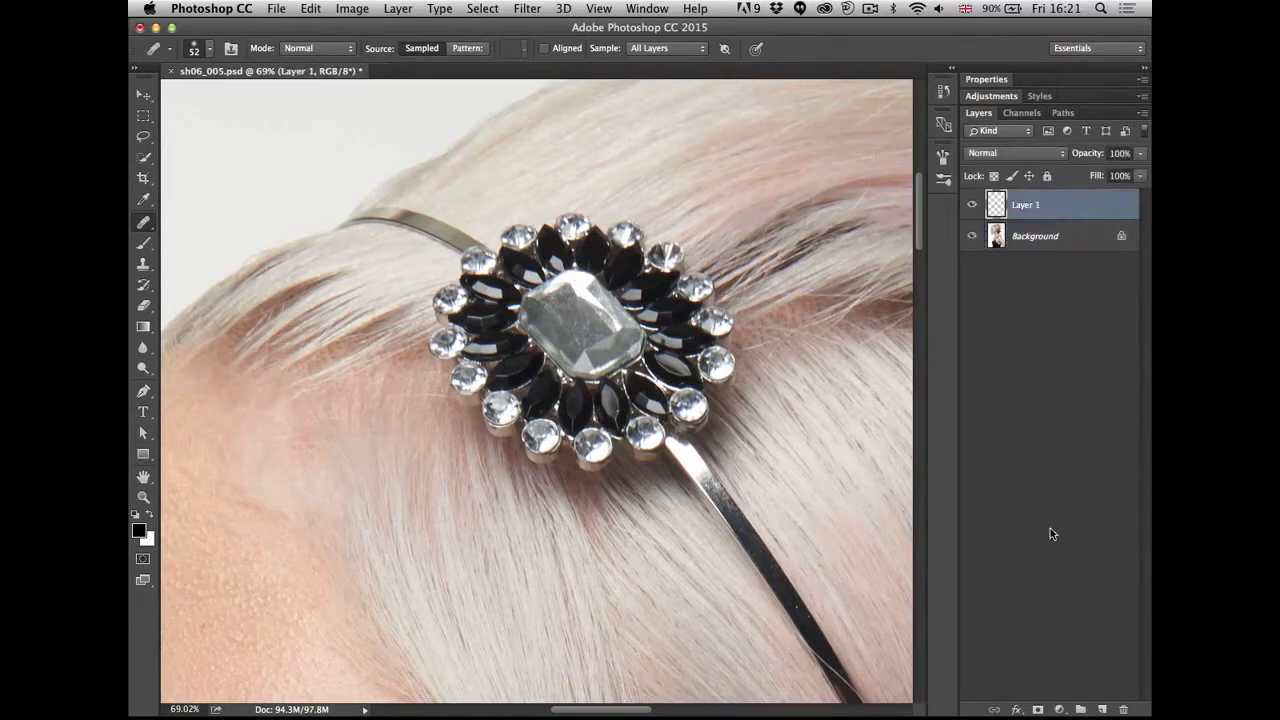
- Add a new empty layer above Layer 1 and name it "sharpen tool"
click(1101, 709)
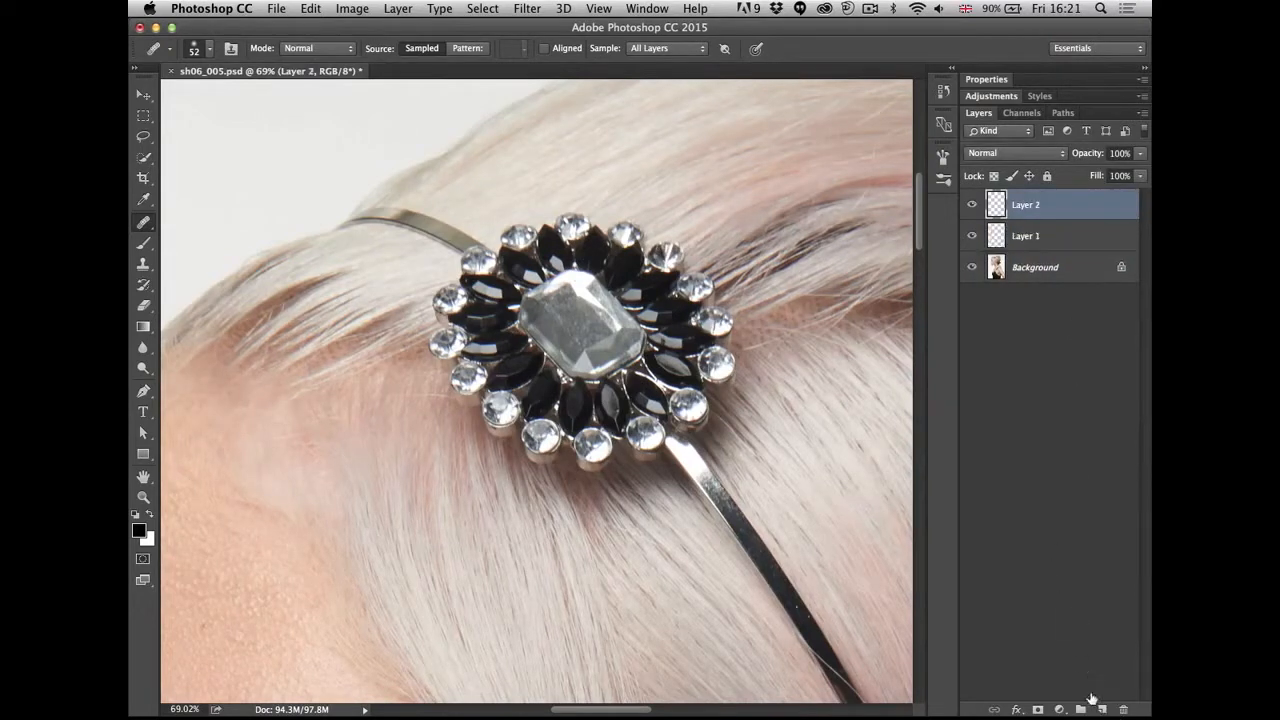
double_click(1026, 205)
text(shap)
key(BackSpace)
key(BackSpace)
key(BackSpace)
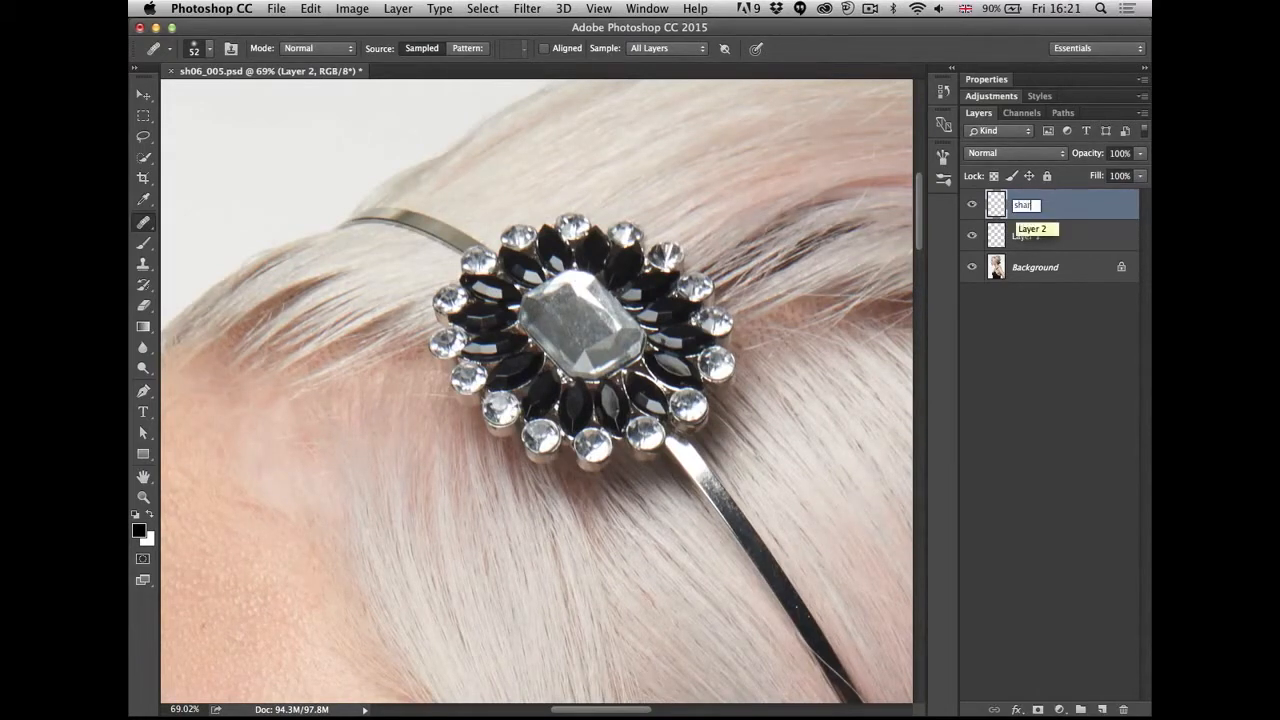
key(Return)
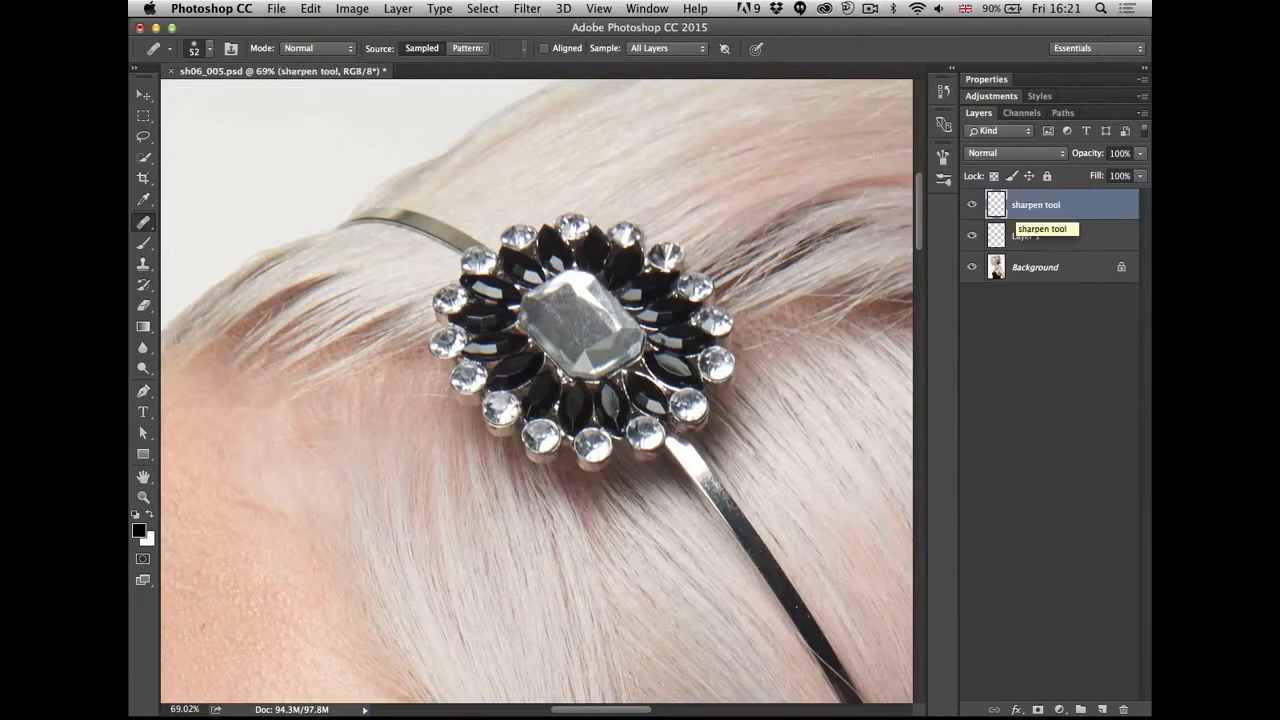
- Sharpen the jewelled brooch with the Sharpen tool at size 231 and 50% strength, with Sample All Layers and Protect Detail on
click(145, 368)
click(143, 350)
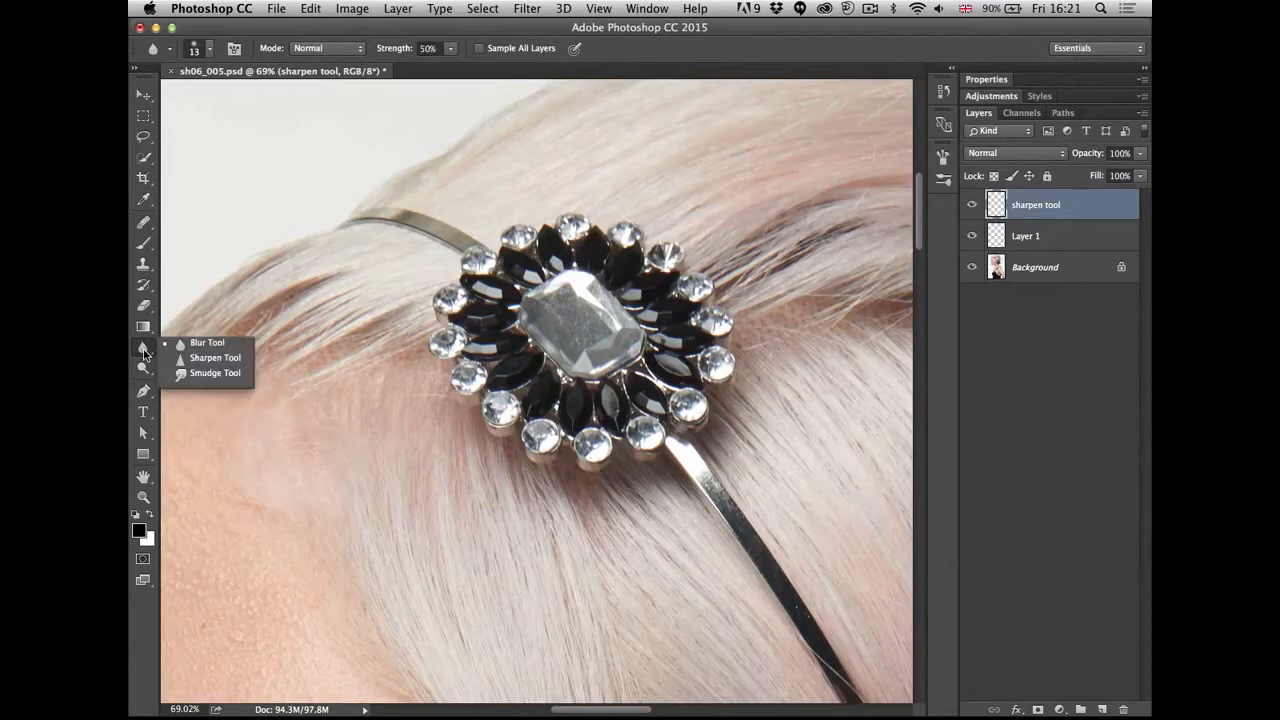
click(189, 356)
drag(530, 332, 605, 332)
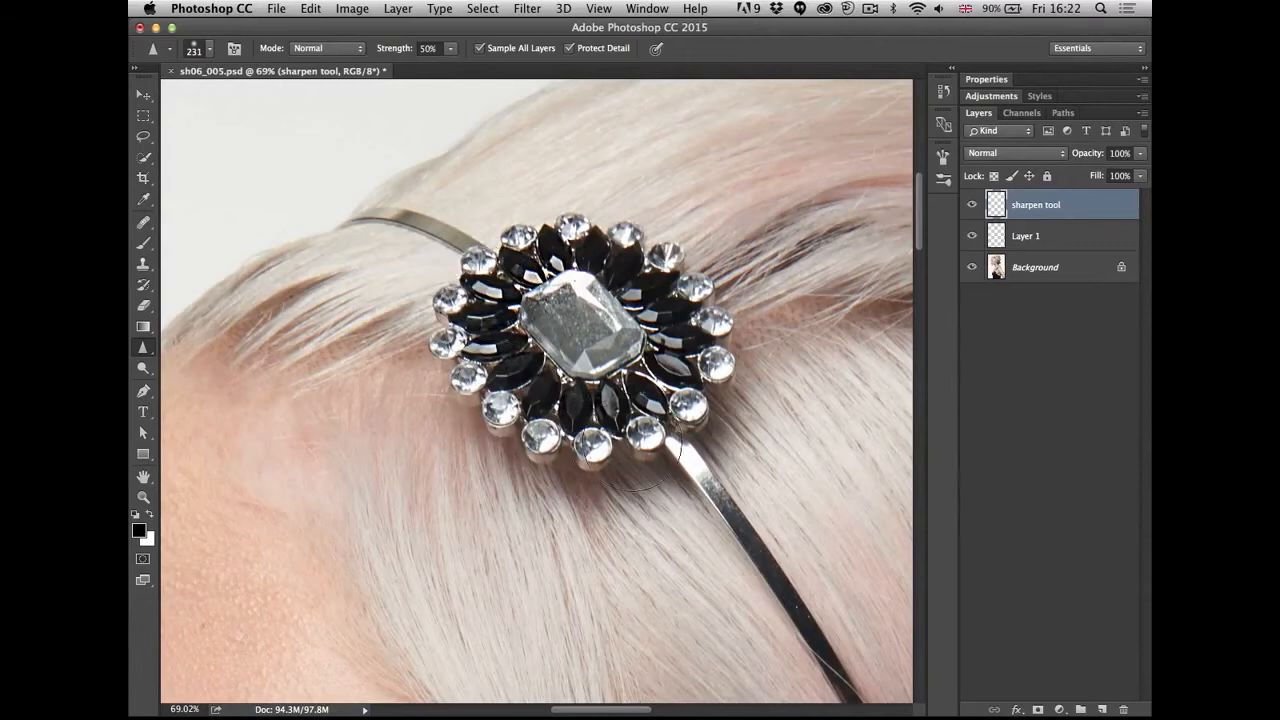
mouse_move(593, 240)
mouse_down()
mouse_move(694, 311)
mouse_move(616, 421)
mouse_move(638, 430)
mouse_up()
- Compare the brooch with and without sharpening by repeatedly hiding and showing the "sharpen tool" layer
key(super+comma)
key(super+comma)
key(super+comma)
key(super+comma)
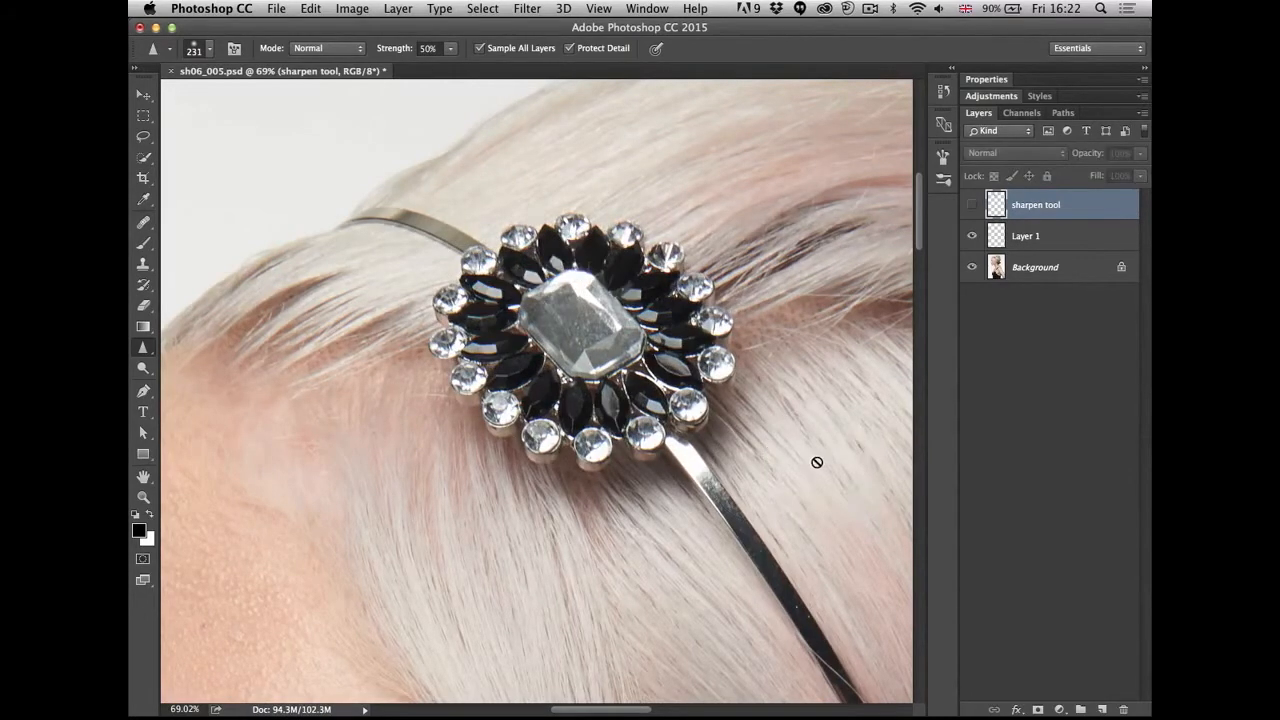
key(super+comma)
key(super+comma)
key(super+comma)
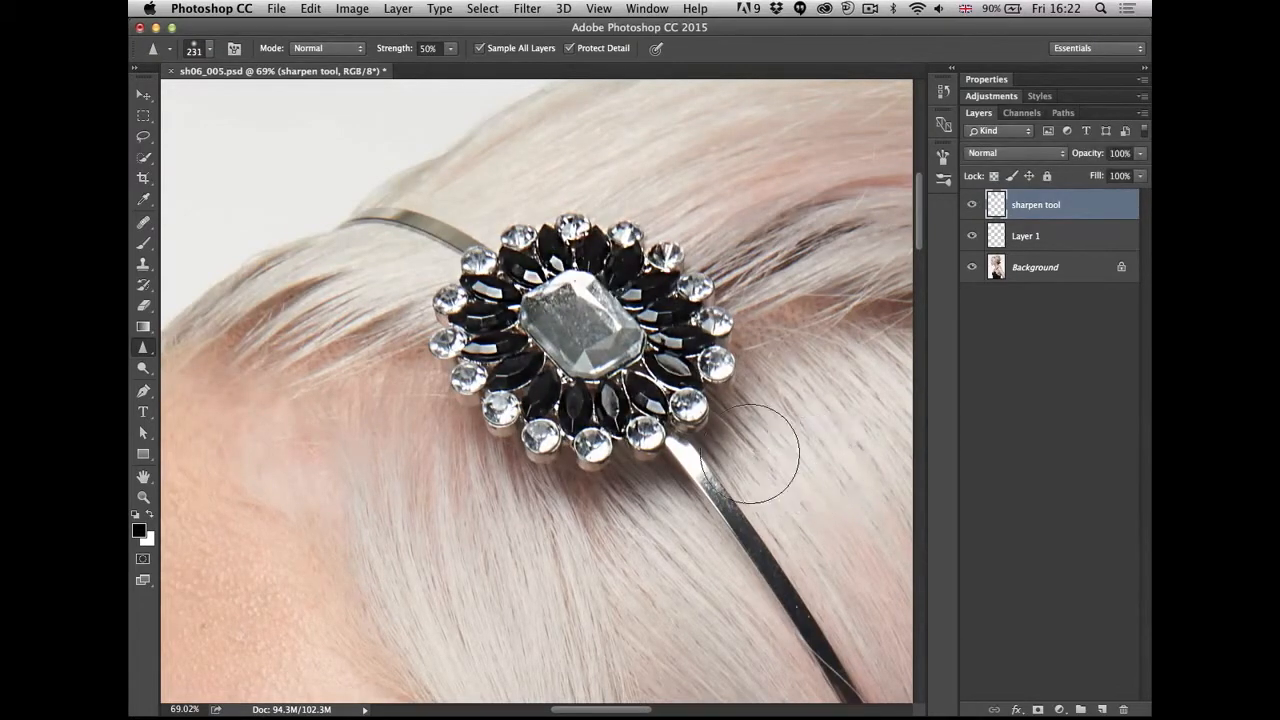
key(super+comma)
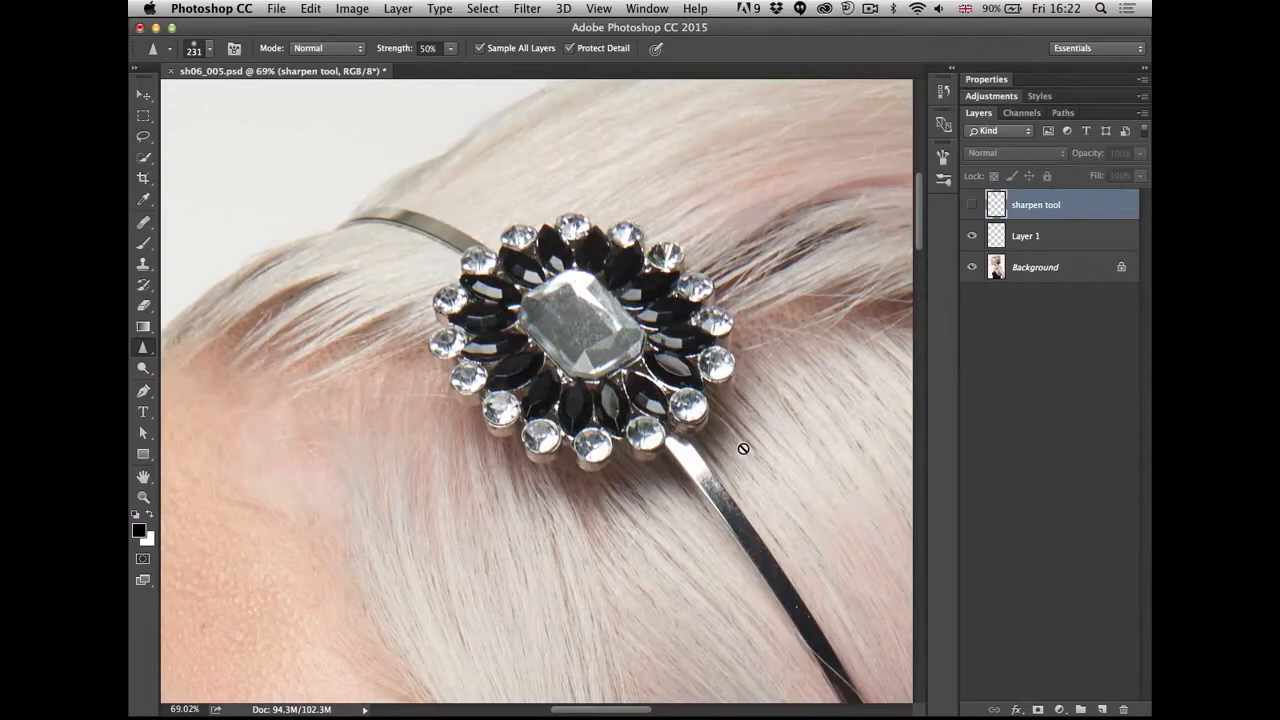
key(super+comma)
key(super+comma)
key(super+comma)
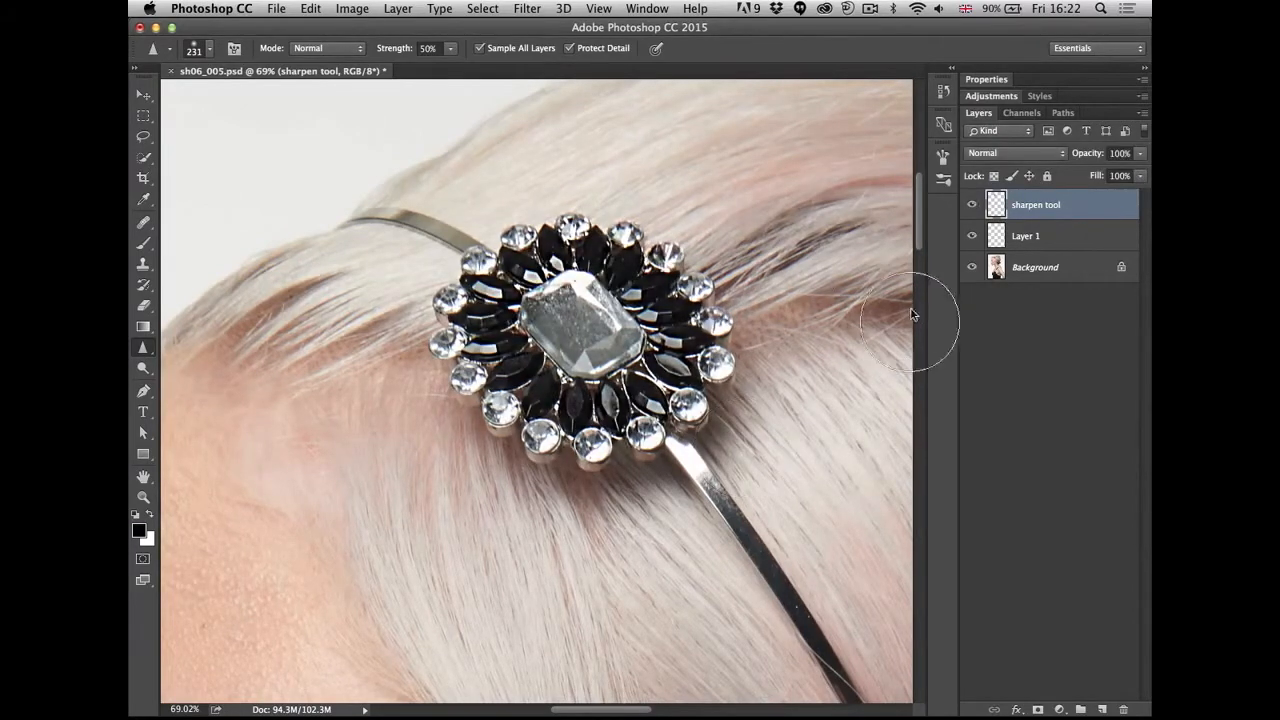
click(972, 205)
click(974, 208)
click(976, 208)
click(976, 208)
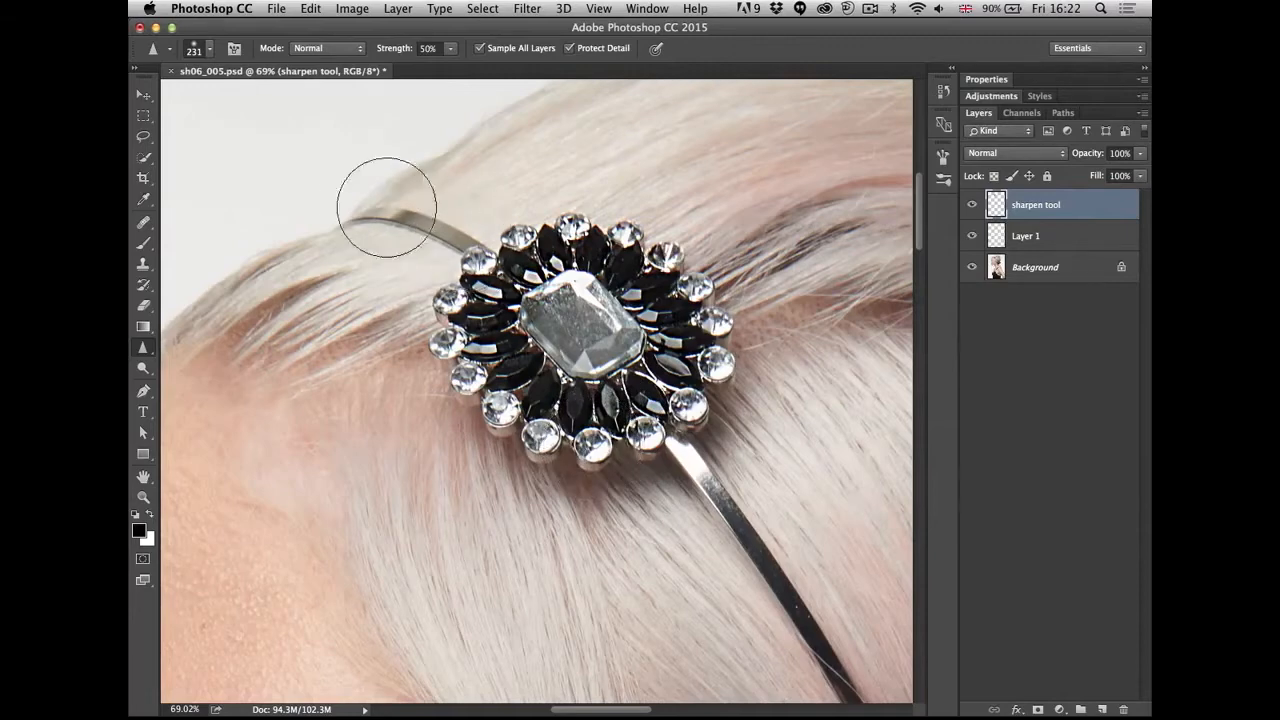
- Sharpen the folds and bow of the black leather hair tie on the ponytail
mouse_move(687, 549)
mouse_down()
mouse_move(626, 520)
mouse_move(595, 467)
mouse_move(582, 422)
mouse_move(592, 254)
mouse_move(540, 130)
mouse_up()
mouse_move(678, 506)
mouse_down()
mouse_move(388, 204)
mouse_move(360, 237)
mouse_up()
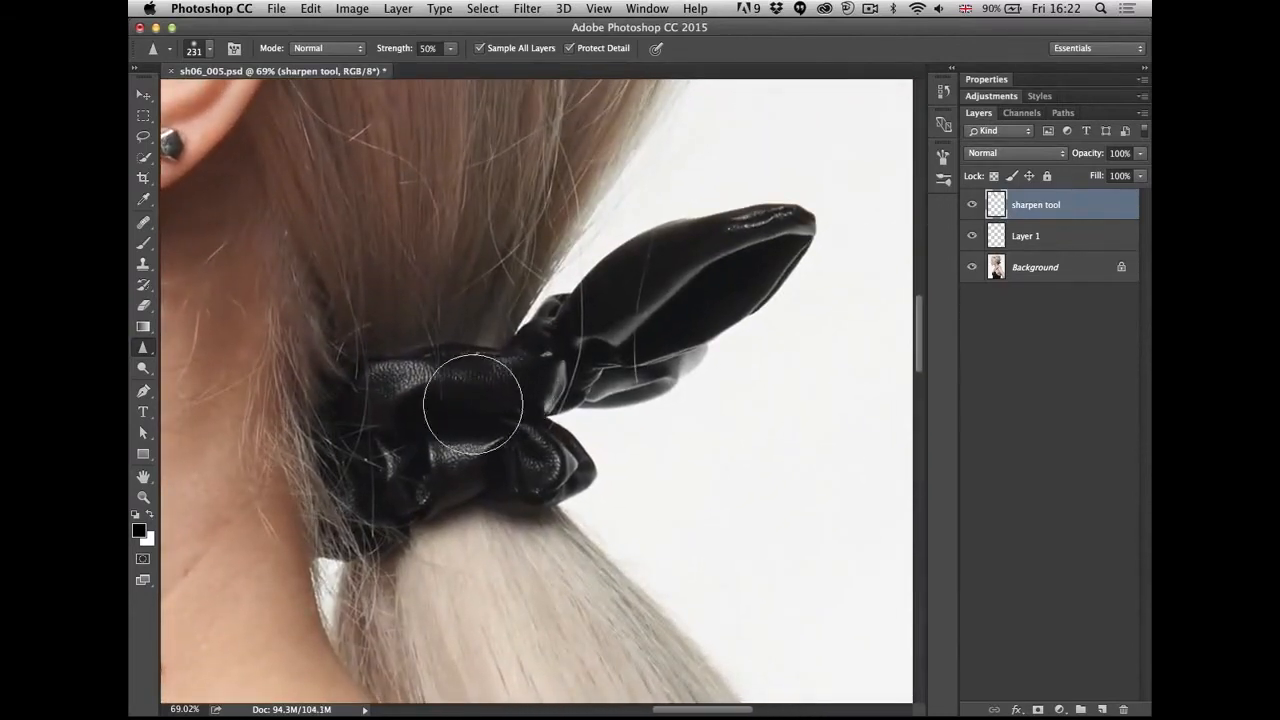
mouse_move(432, 414)
mouse_down()
mouse_move(496, 462)
mouse_move(415, 470)
mouse_move(466, 418)
mouse_move(438, 383)
mouse_move(493, 459)
mouse_move(544, 466)
mouse_move(469, 441)
mouse_move(565, 460)
mouse_up()
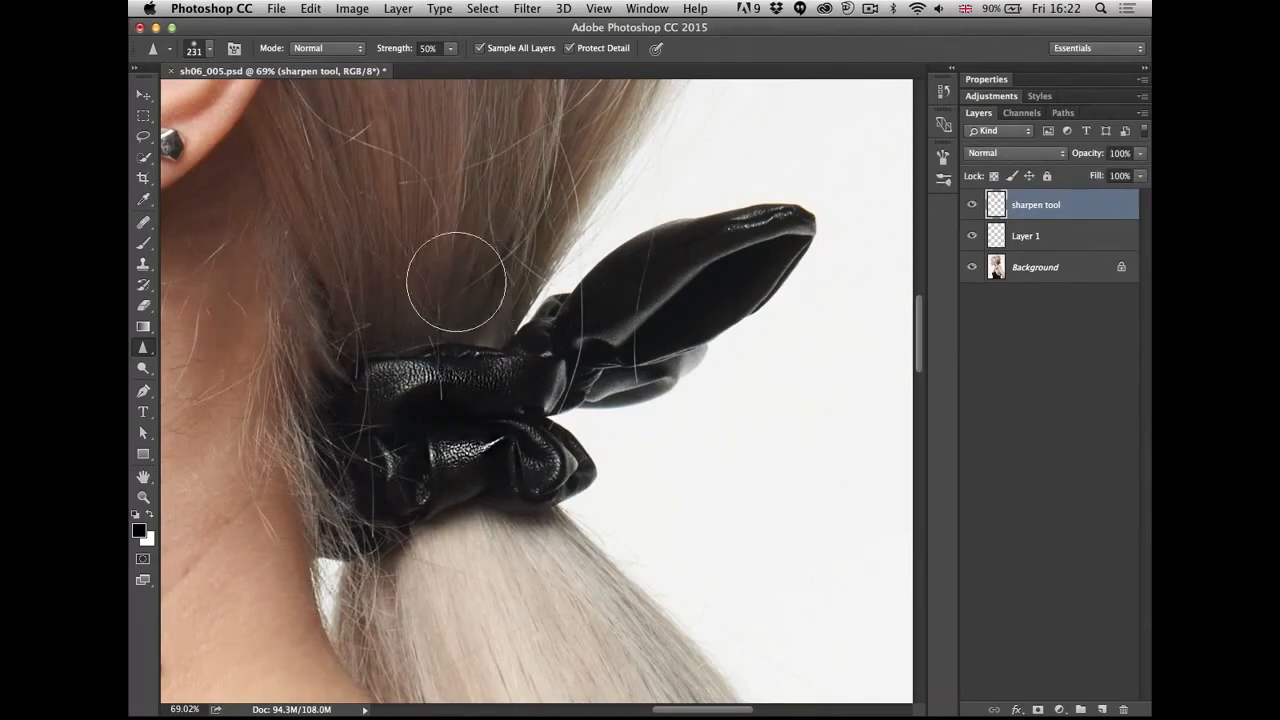
mouse_move(808, 243)
mouse_down()
mouse_move(634, 363)
mouse_move(688, 284)
mouse_move(363, 319)
mouse_move(743, 344)
mouse_up()
- Sharpen the eye and its lashes on the "sharpen tool" layer
drag(400, 346, 572, 314)
drag(570, 377, 563, 491)
mouse_move(626, 108)
mouse_down()
mouse_move(600, 371)
mouse_move(545, 337)
mouse_move(617, 346)
mouse_move(575, 350)
mouse_up()
drag(764, 596, 747, 582)
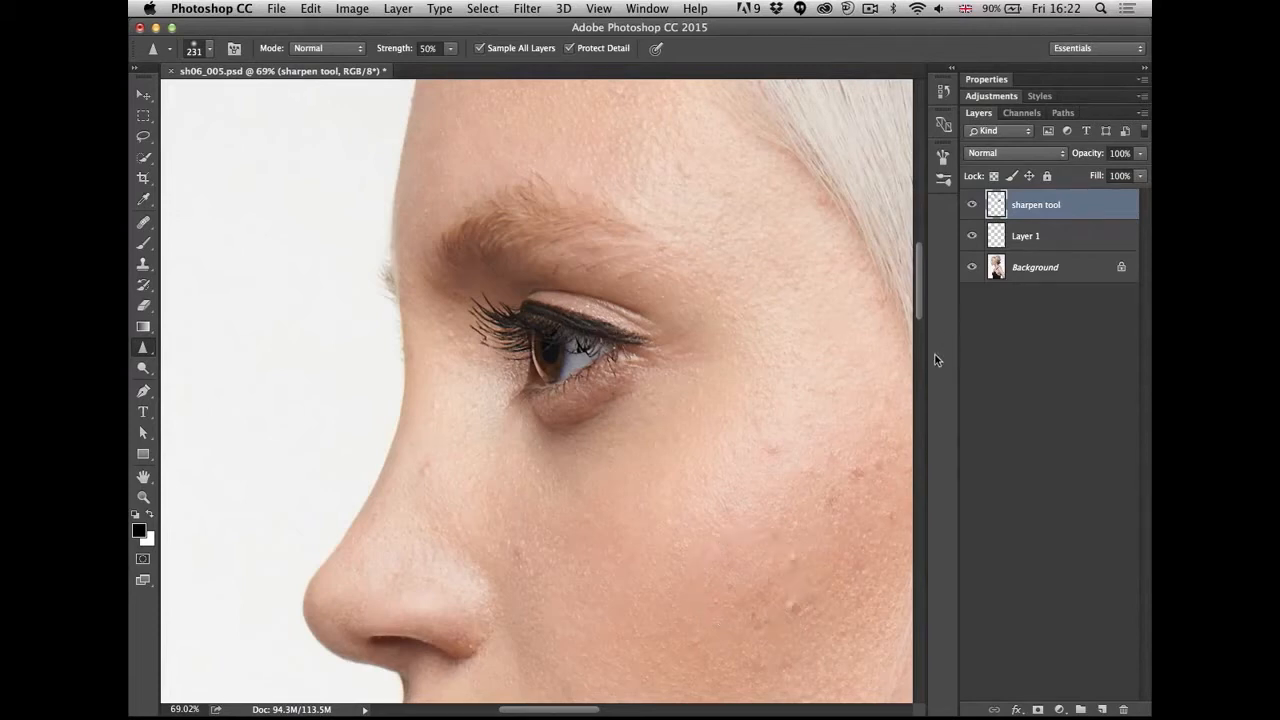
click(1036, 268)
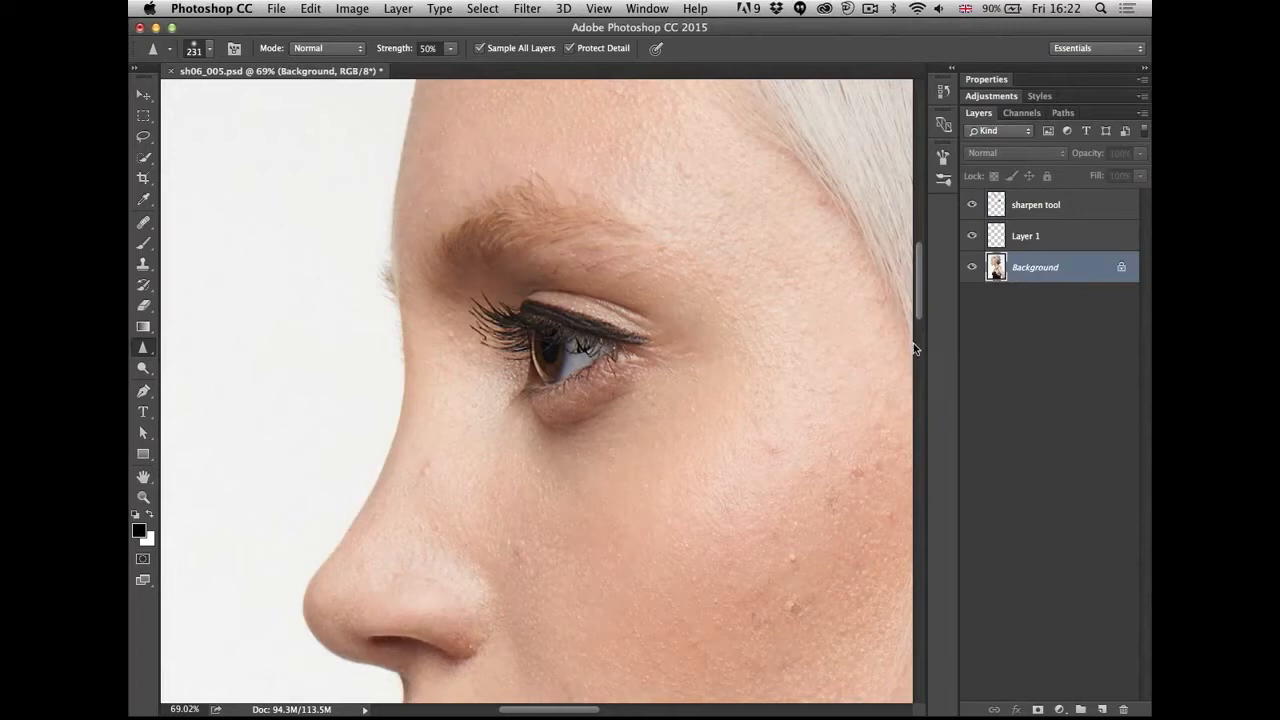
click(528, 9)
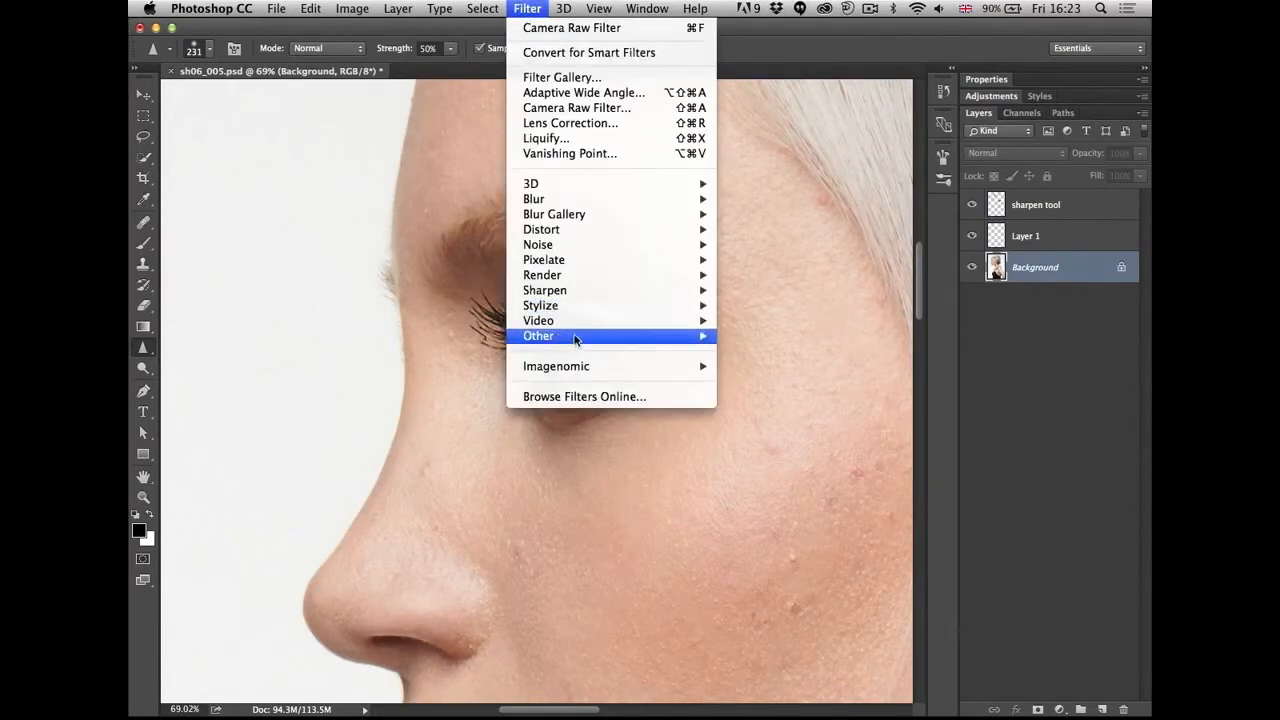
mouse_move(577, 339)
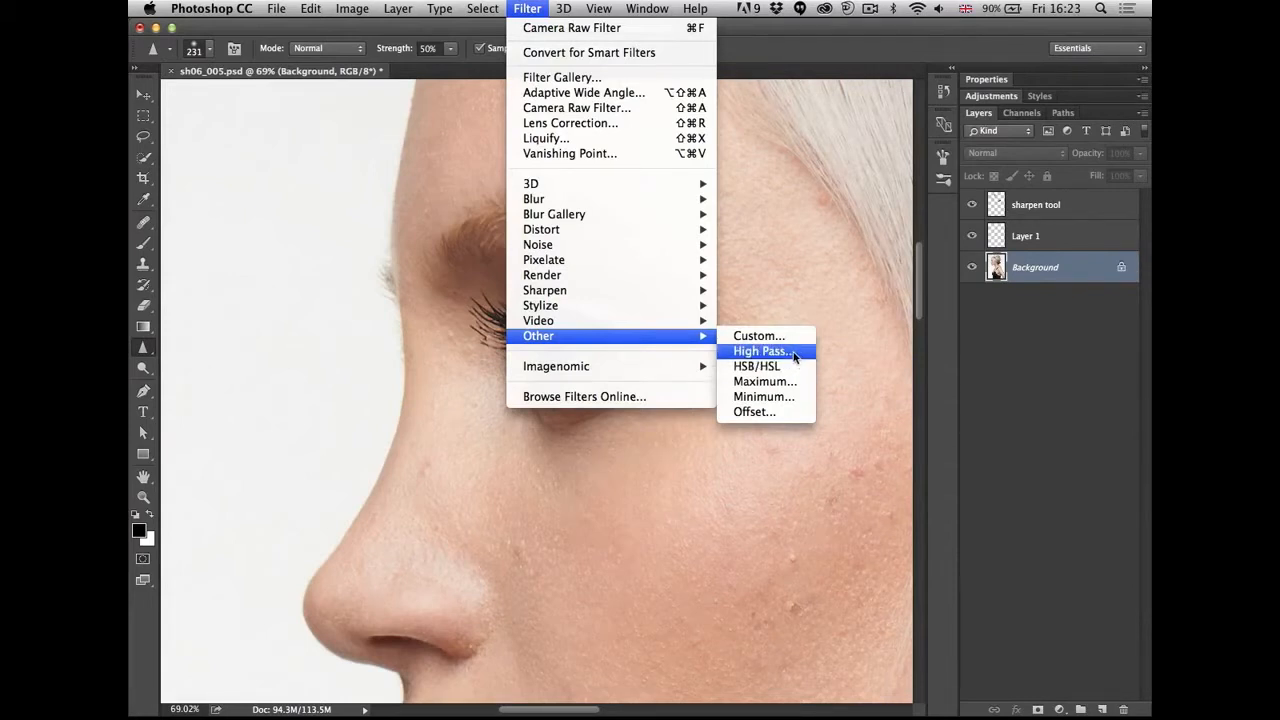
click(997, 304)
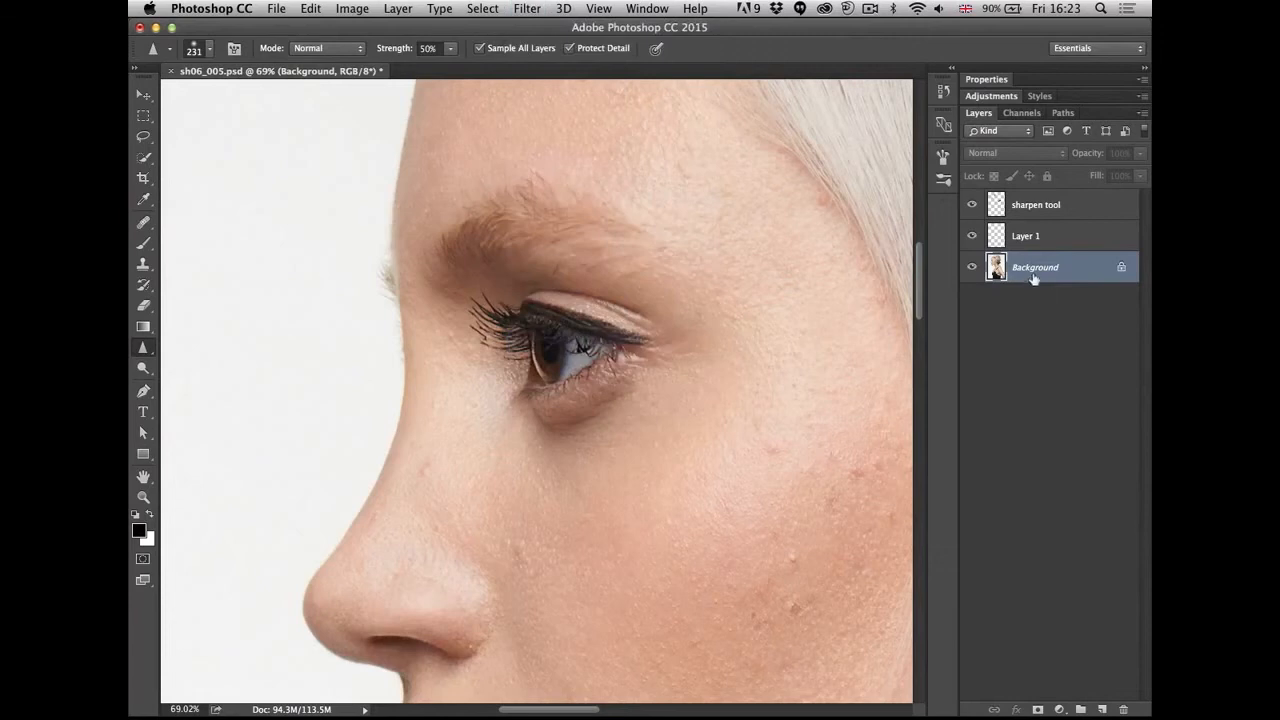
- Convert the Background layer to a smart object and apply a High Pass filter with a radius of 5.0 pixels
right_click(1038, 268)
click(948, 371)
click(537, 9)
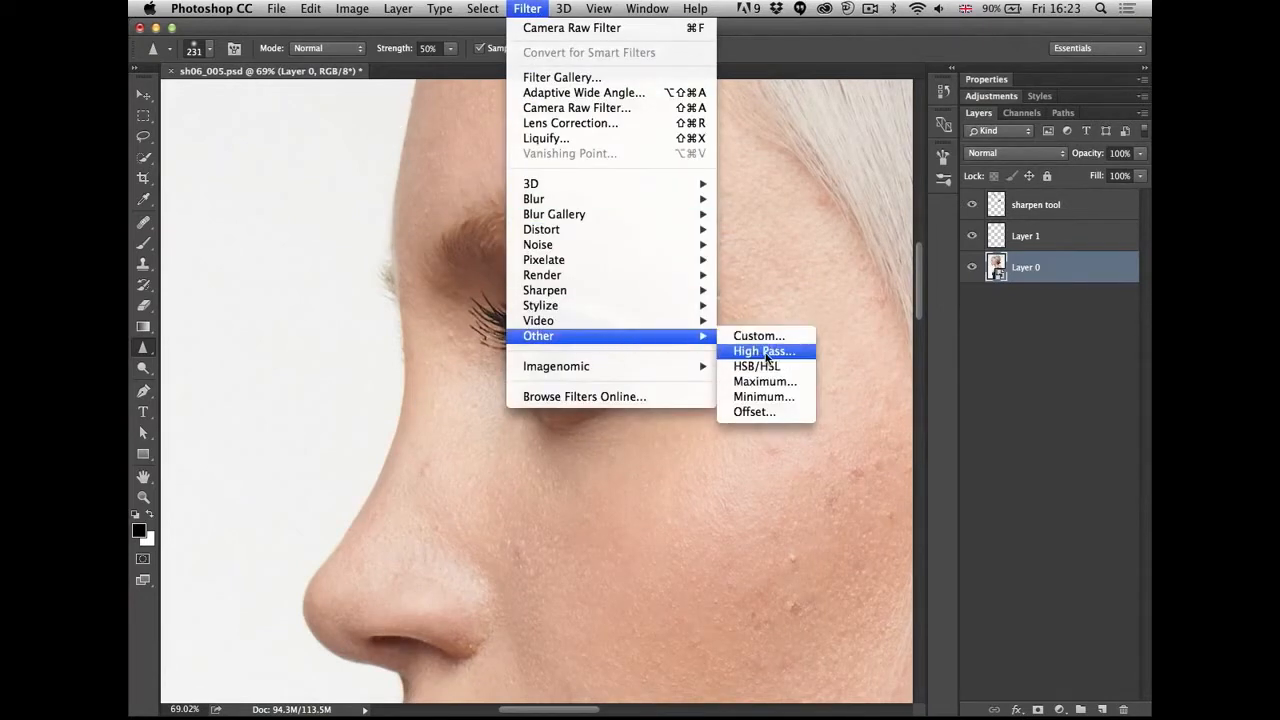
click(765, 352)
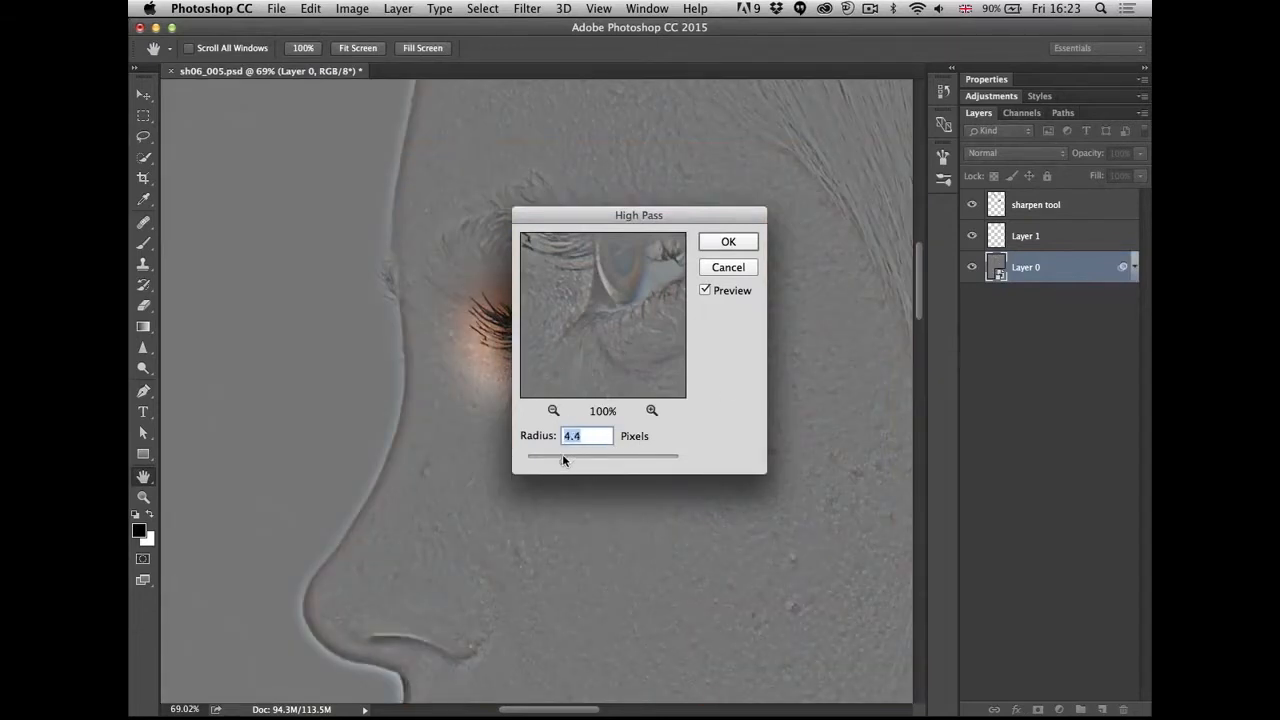
drag(566, 456, 568, 456)
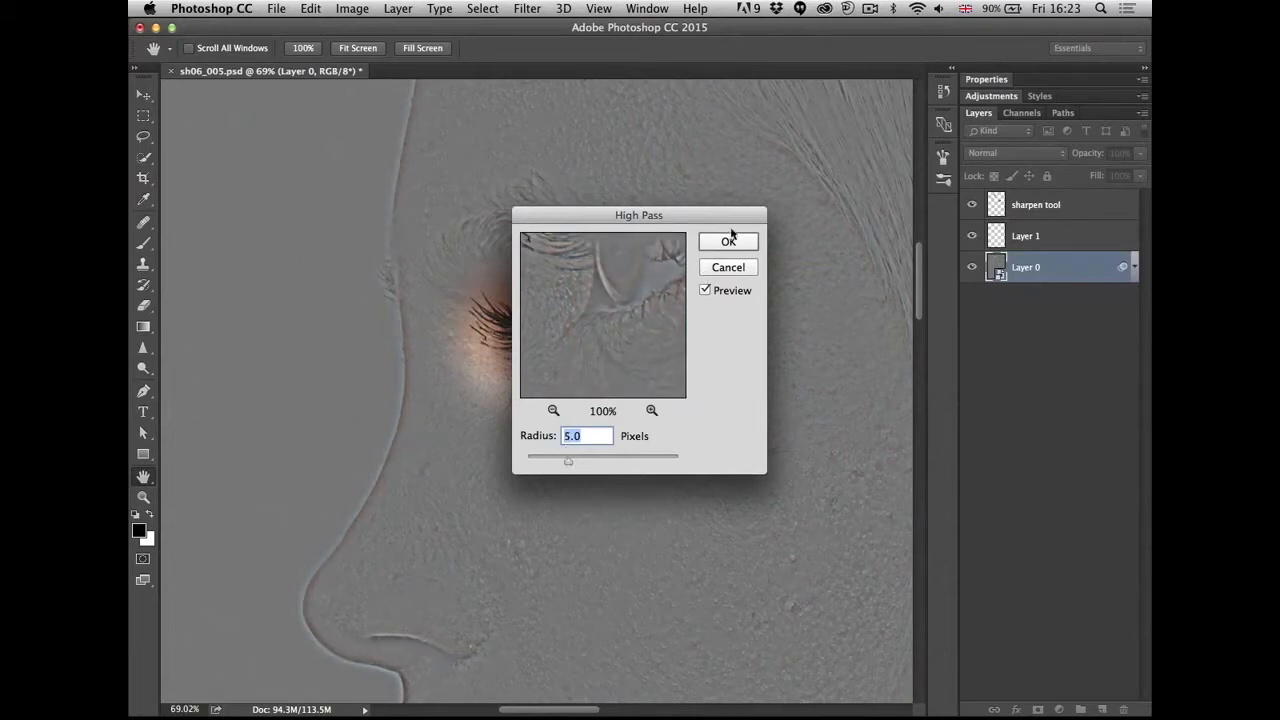
click(729, 241)
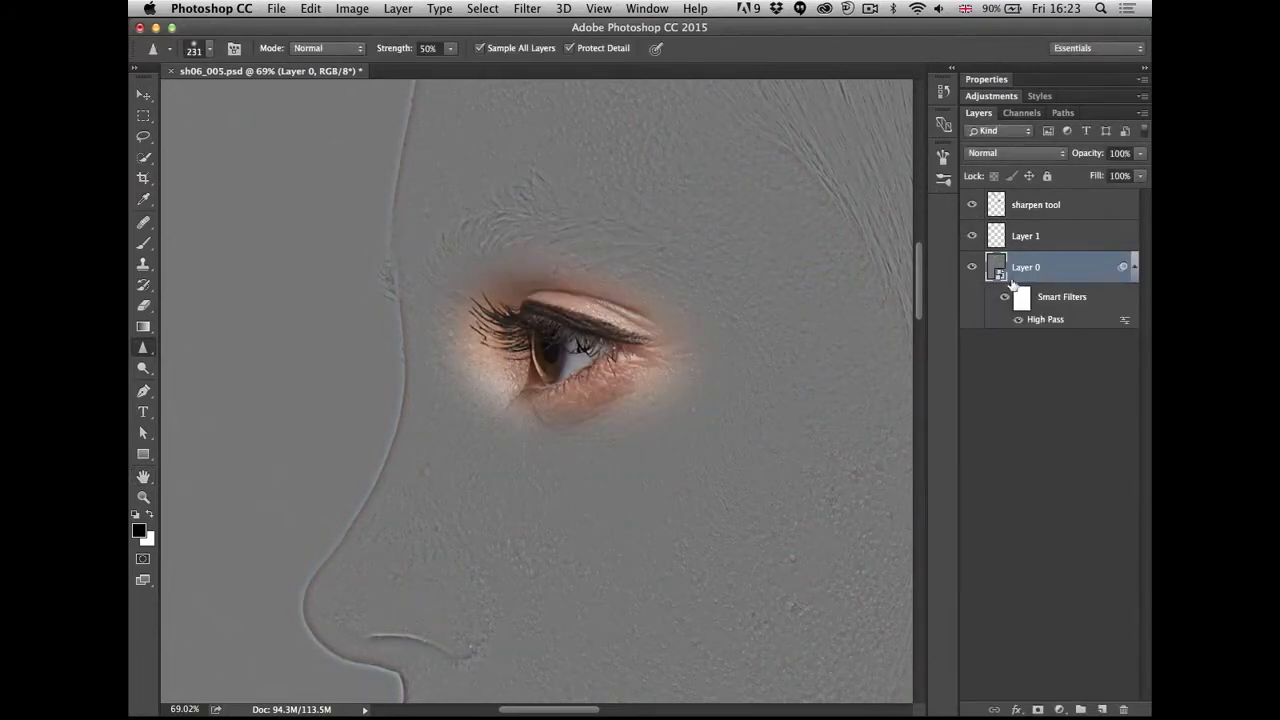
- Hide the "sharpen tool" layer and Layer 1, and fit the whole image in the view
drag(971, 204, 971, 236)
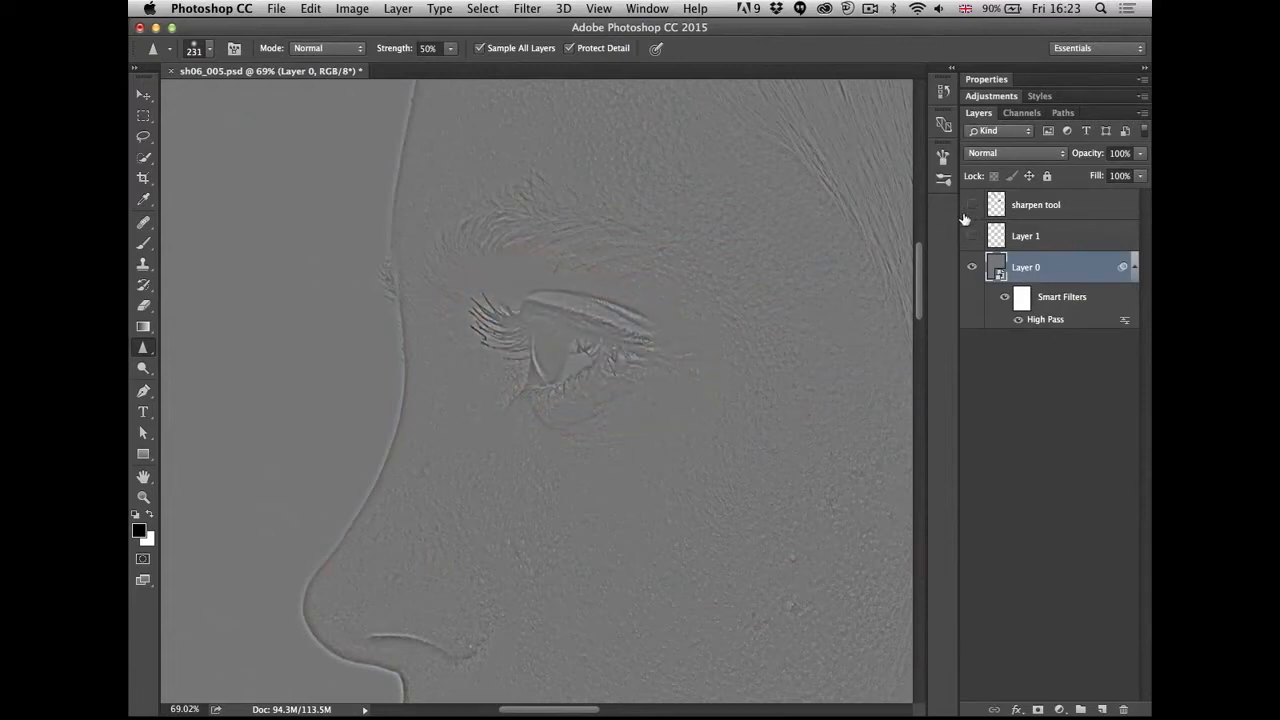
key(super+0)
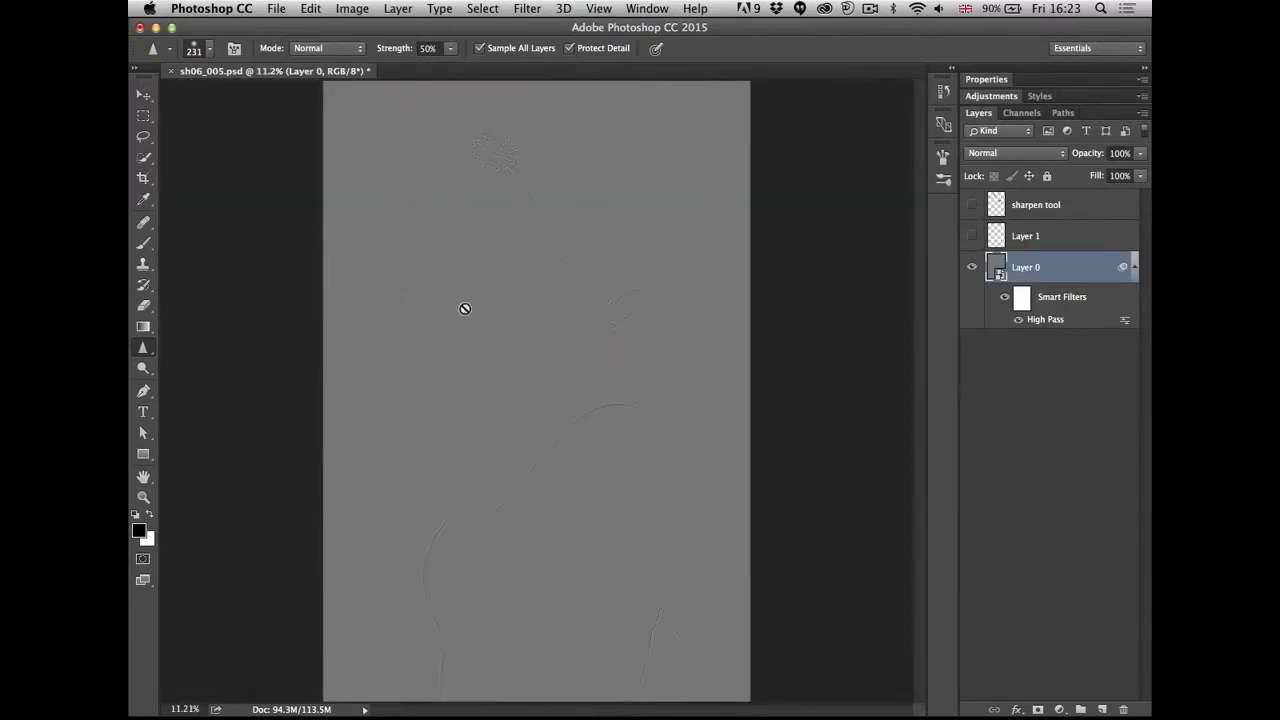
- Set the blending mode of Layer 0's High Pass smart filter to Overlay
scroll(590, 252, up, 5)
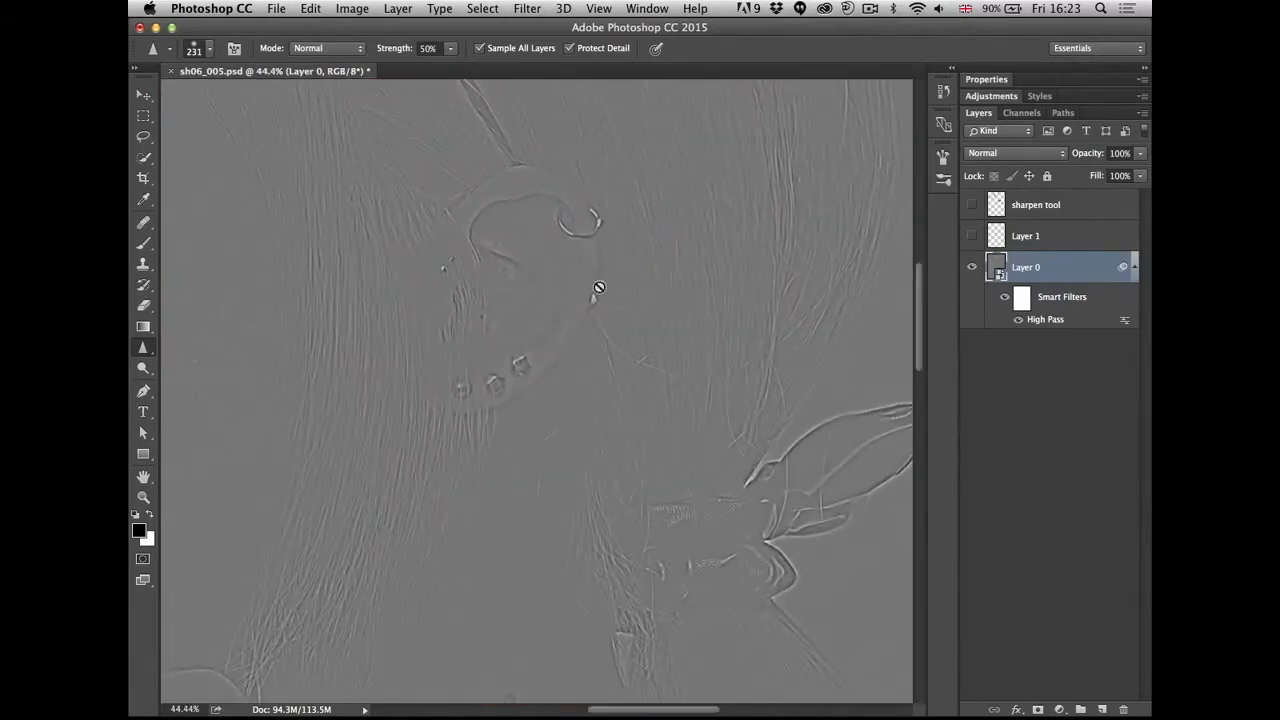
scroll(580, 380, left, 5)
scroll(580, 380, up, 2)
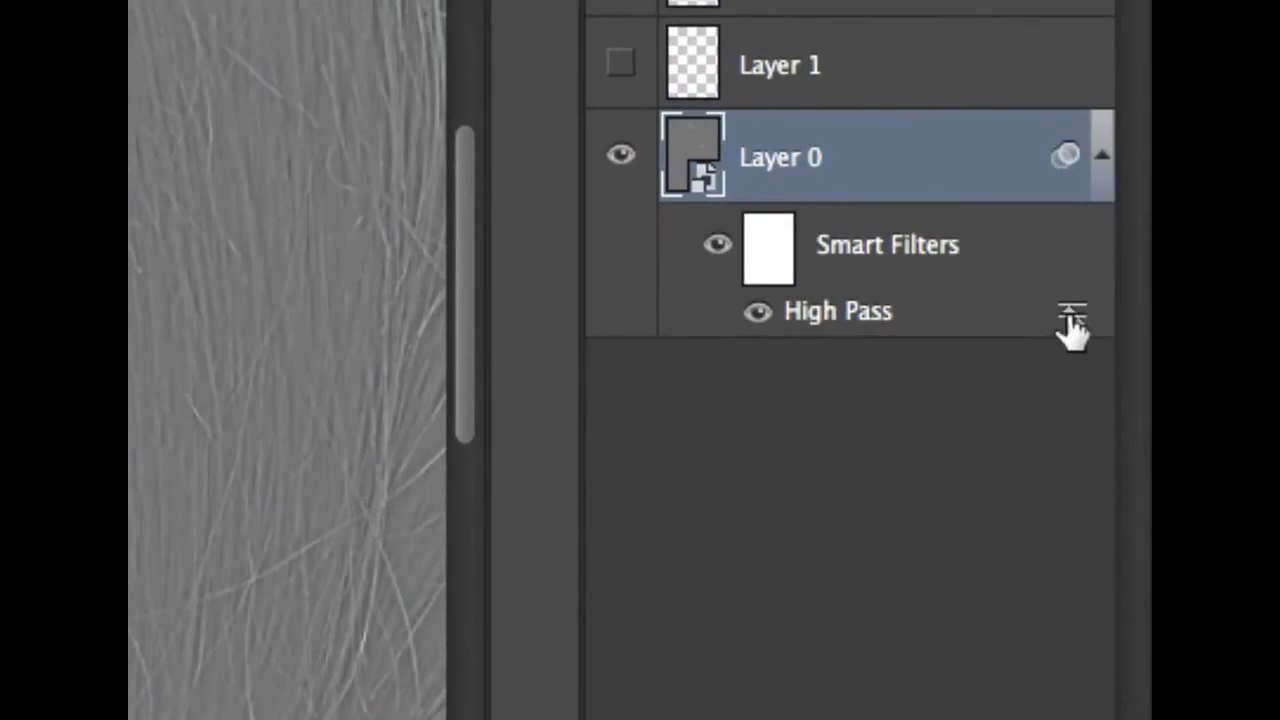
double_click(1070, 318)
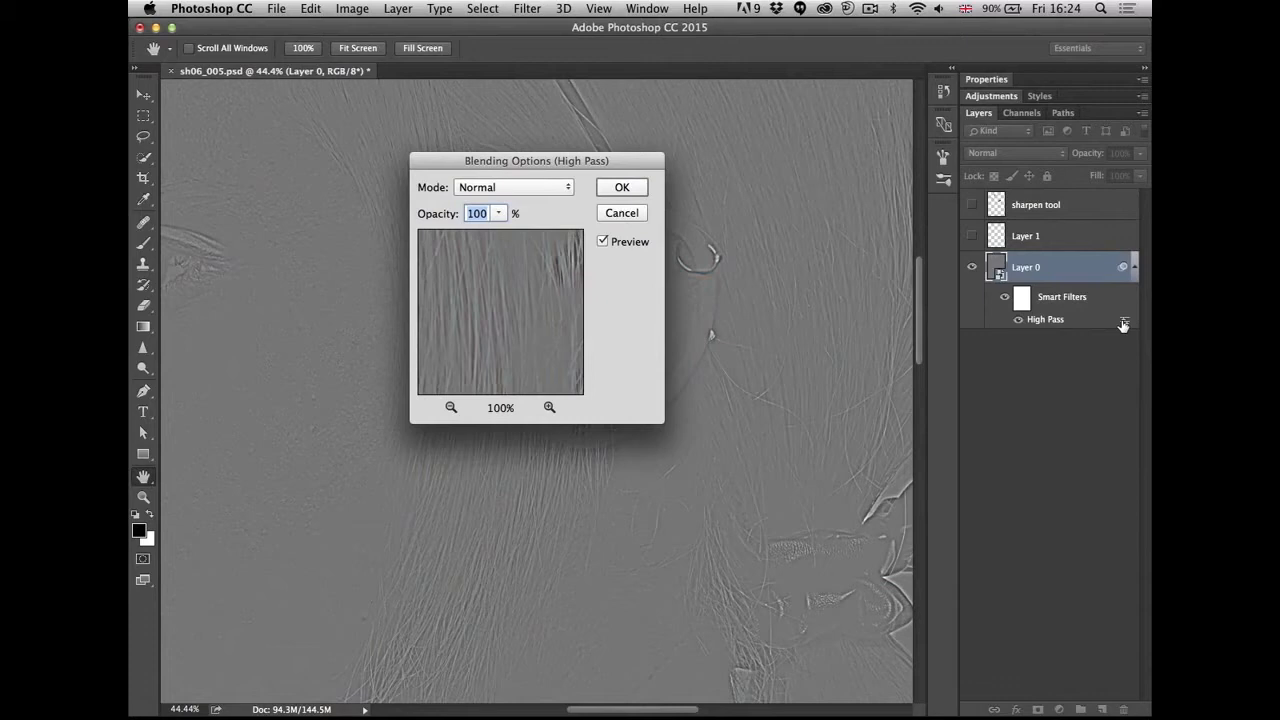
click(480, 188)
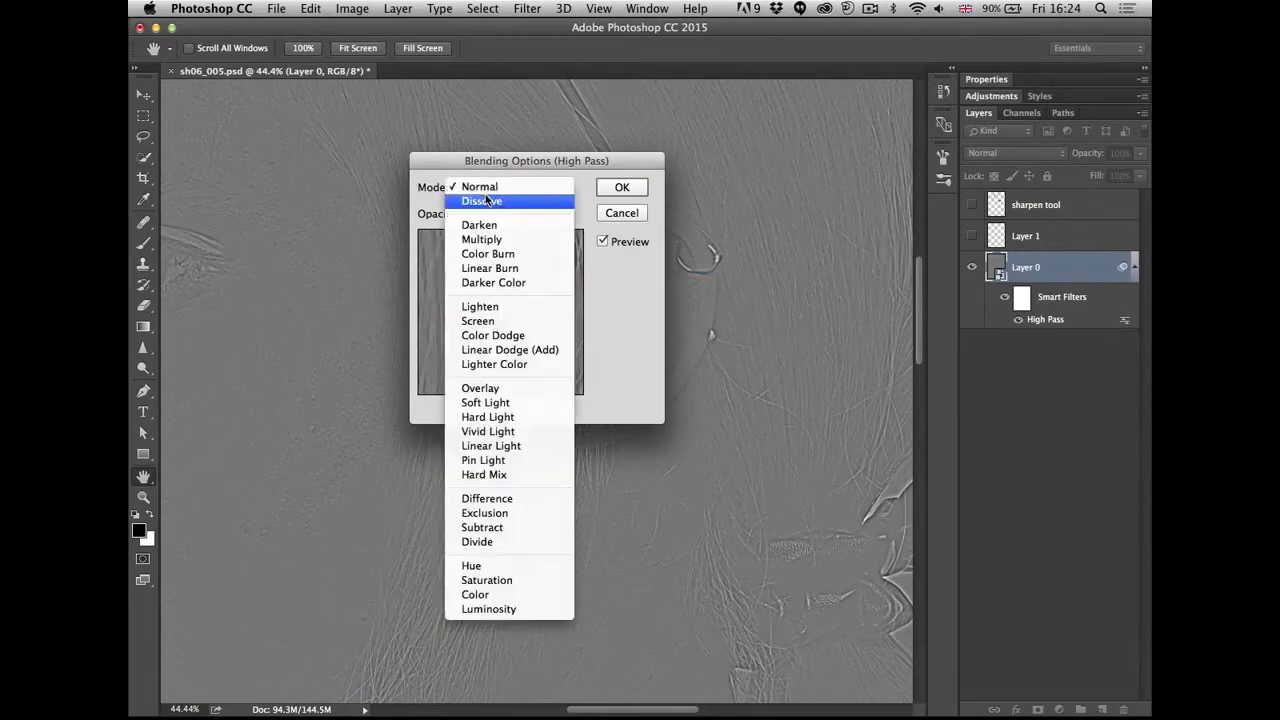
click(500, 388)
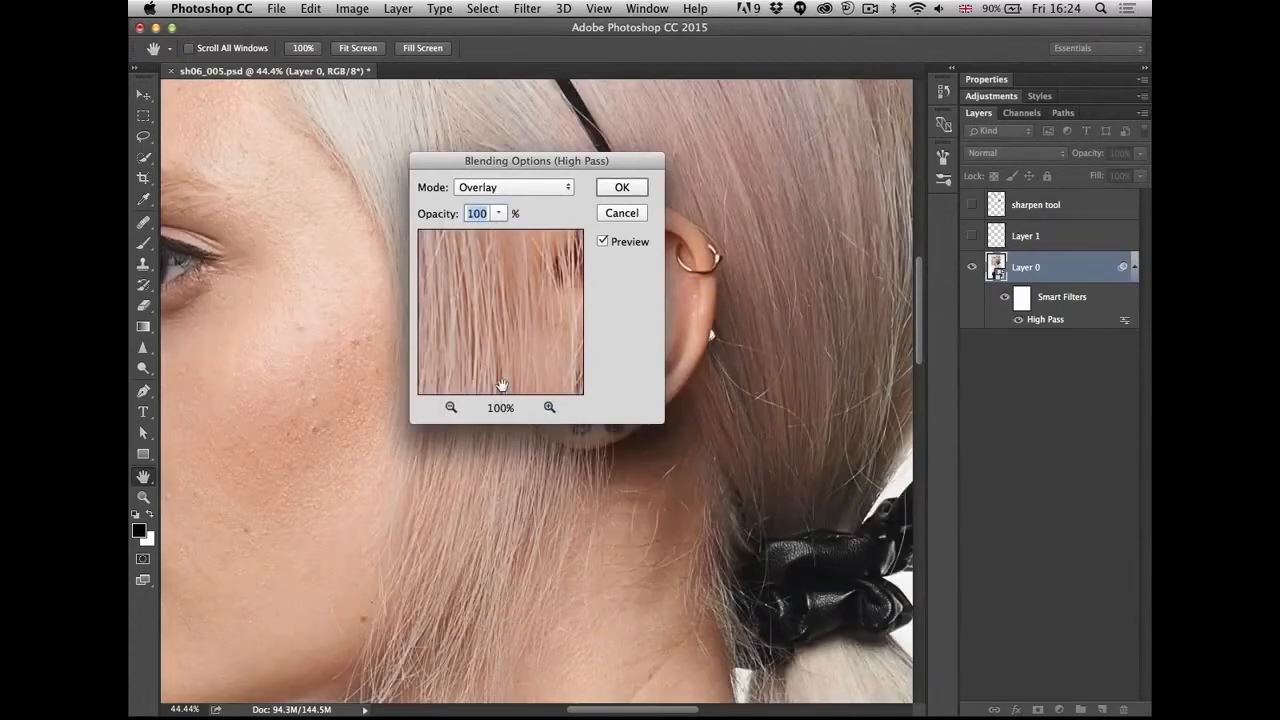
- Try Soft Light for the High Pass blending mode, return it to Overlay and apply the blending options
click(495, 189)
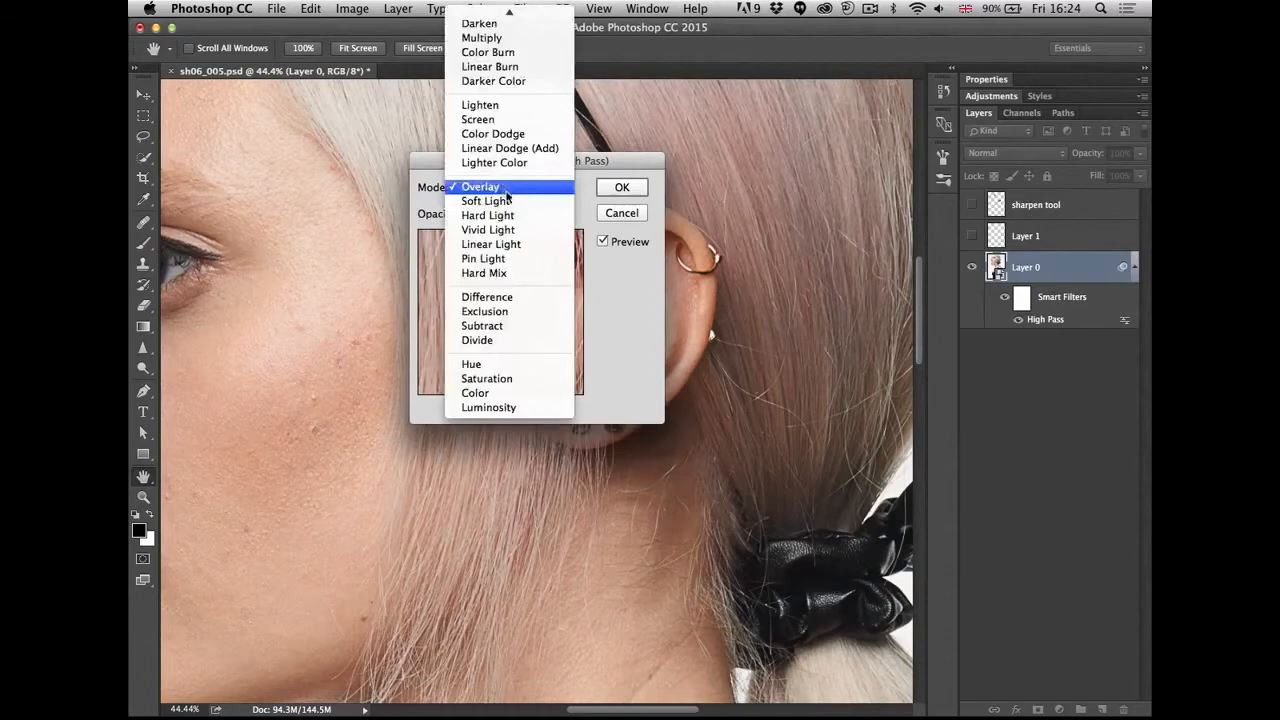
click(503, 202)
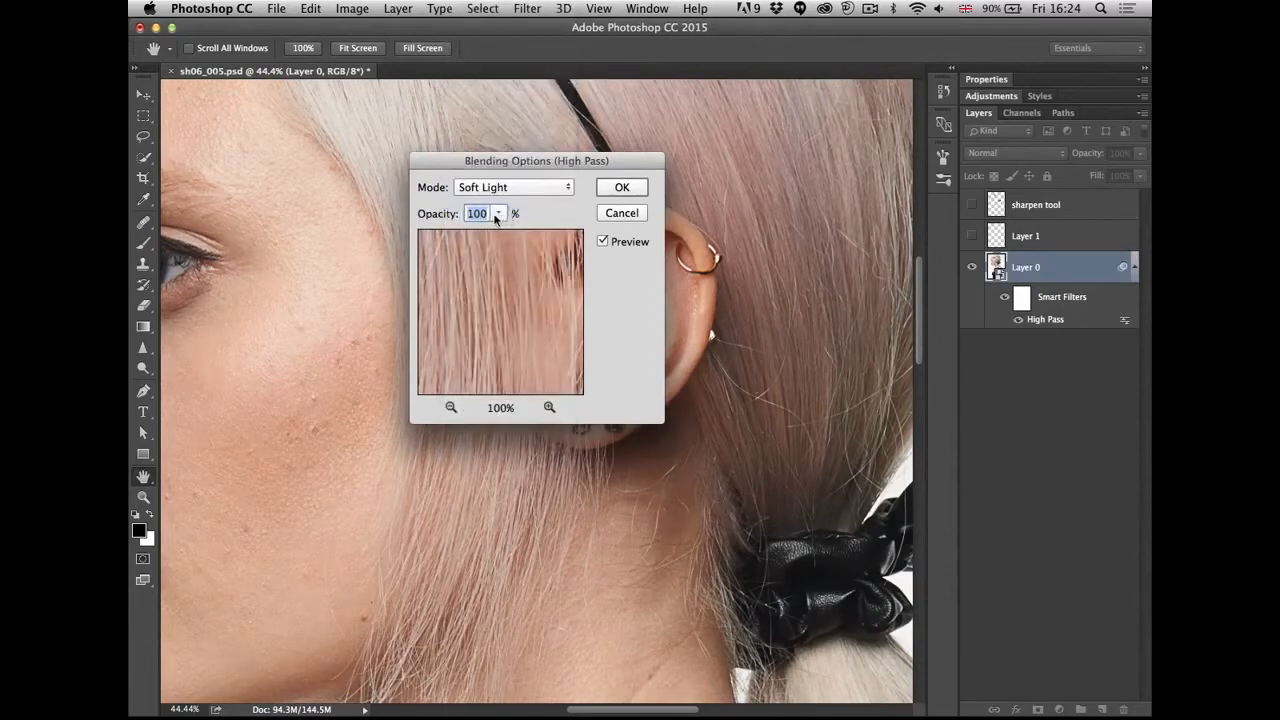
click(511, 190)
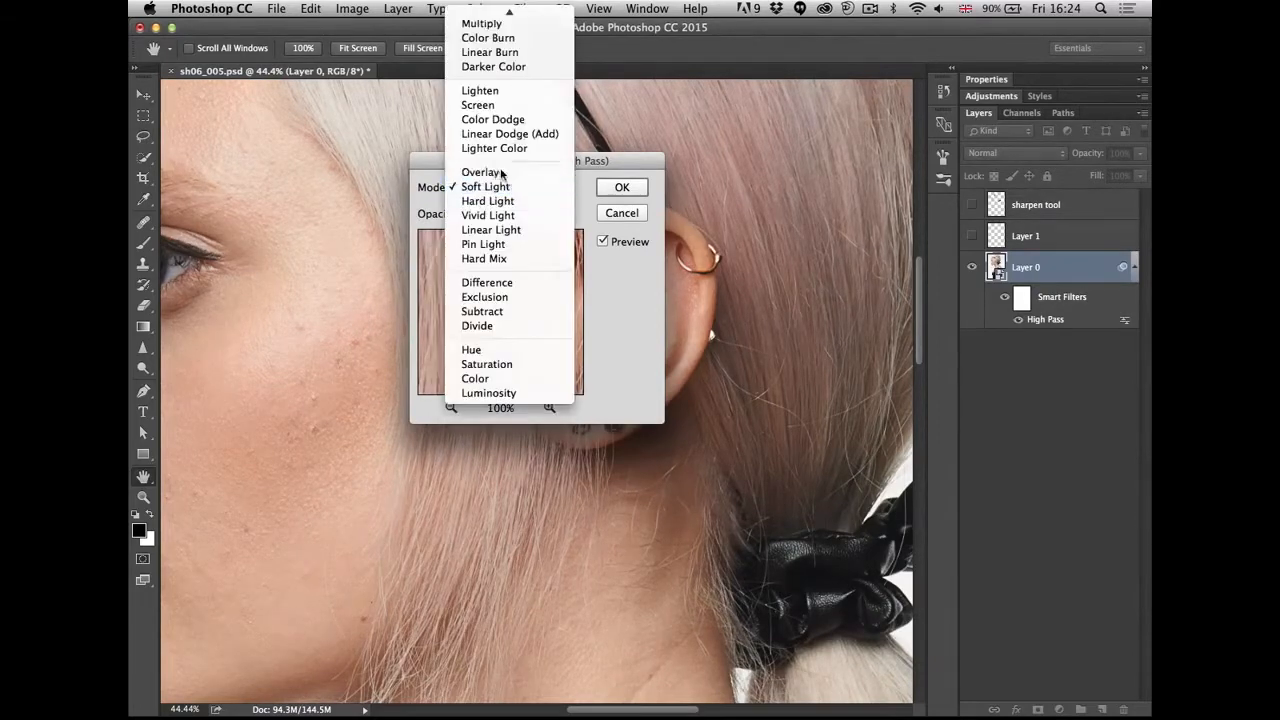
click(510, 178)
drag(530, 160, 808, 252)
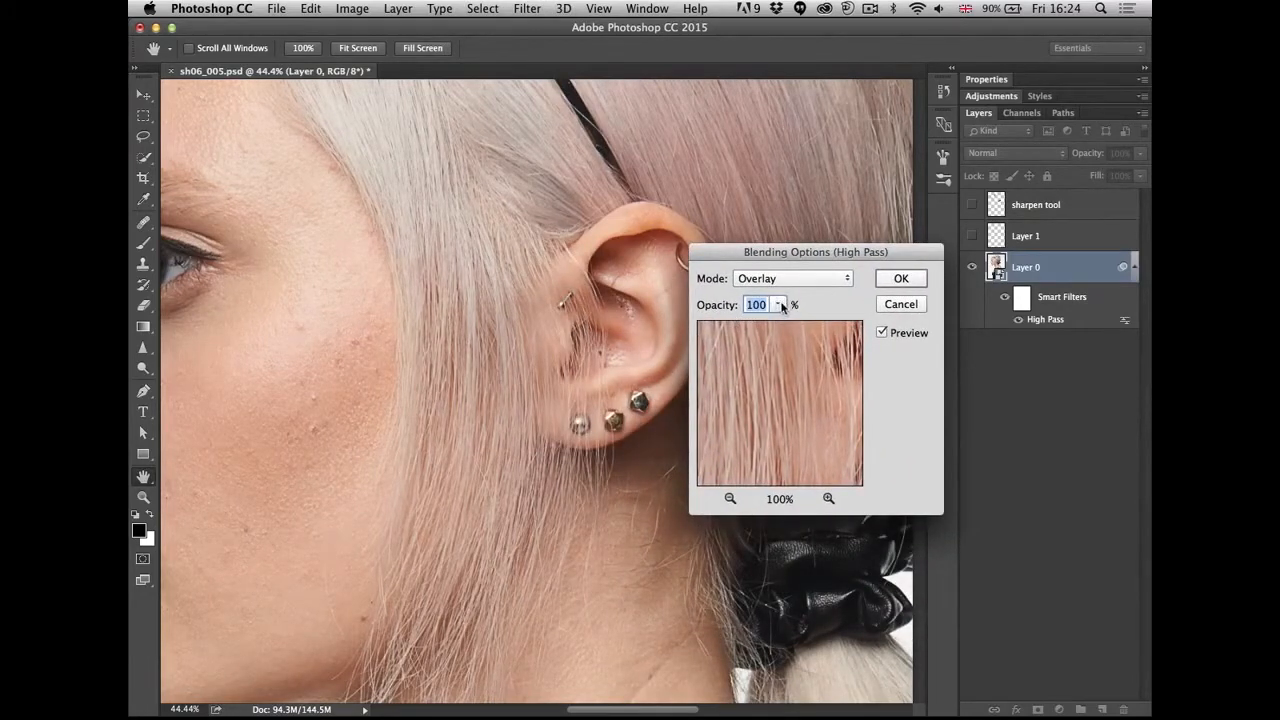
click(898, 278)
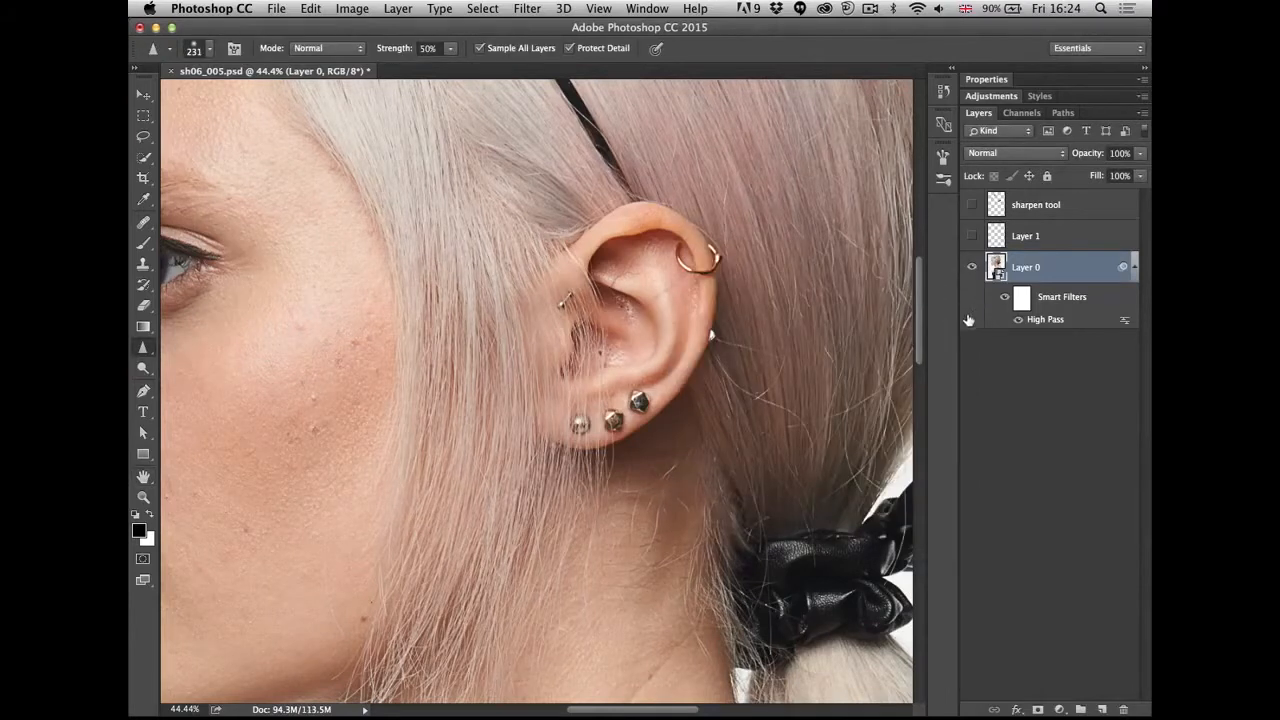
- Compare the eye, nose and cheek with Layer 0's smart filters turned off and on
drag(288, 363, 543, 394)
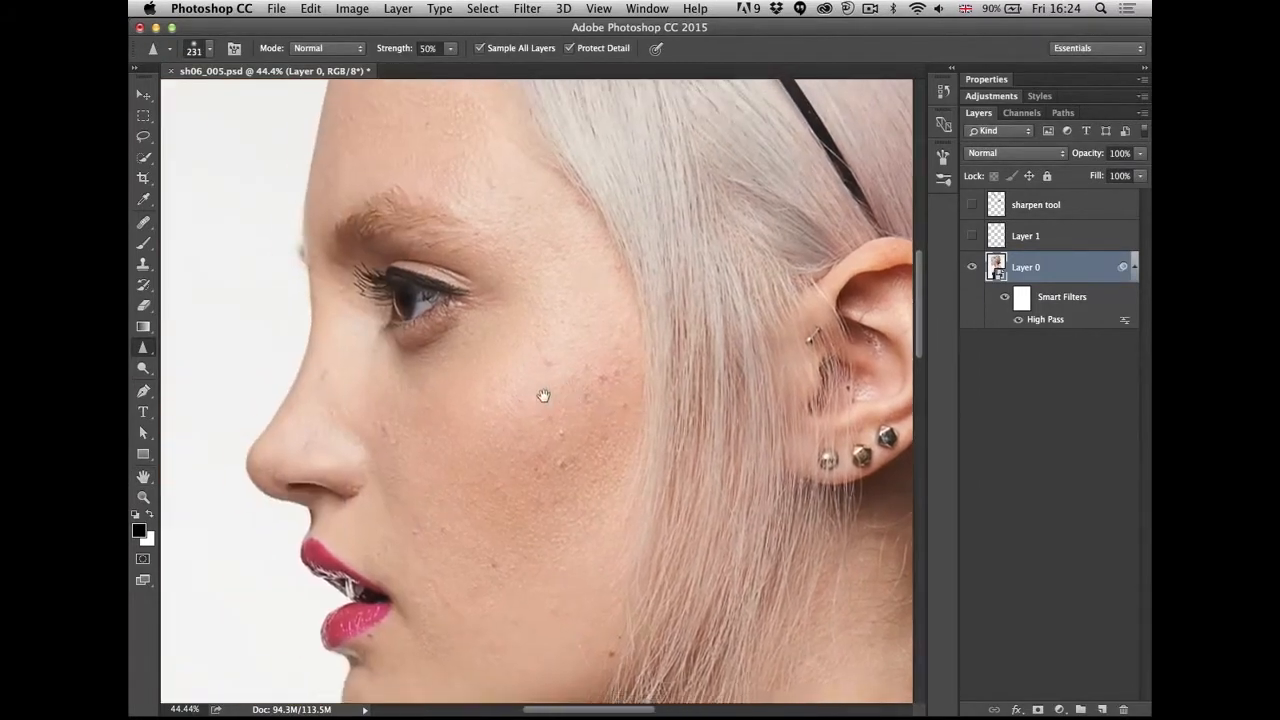
click(1004, 297)
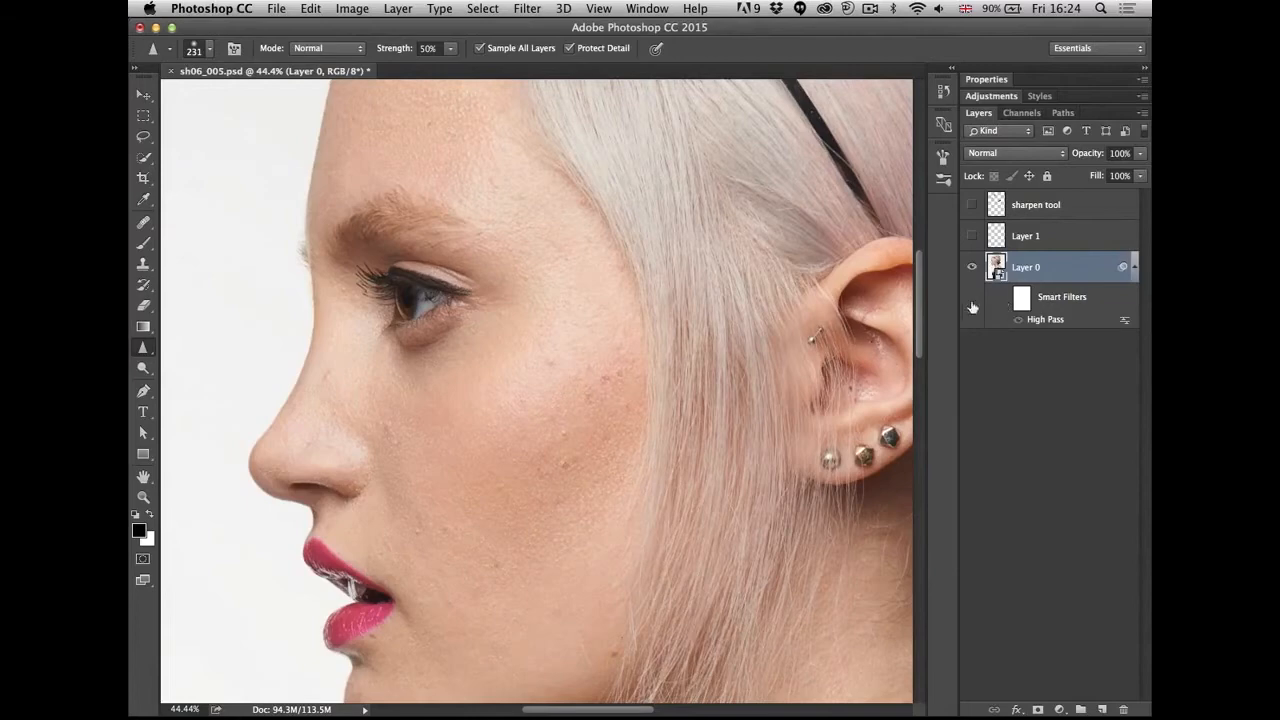
scroll(528, 317, up, 5)
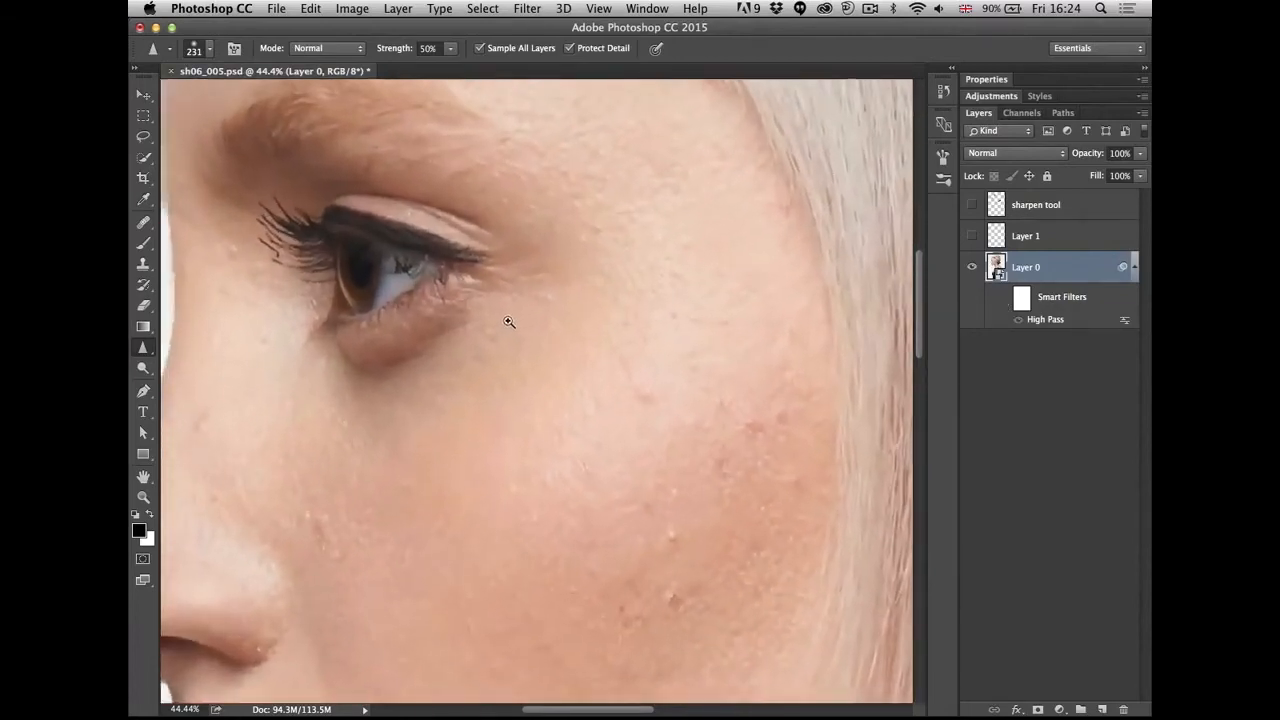
drag(623, 363, 842, 321)
click(1004, 298)
click(1003, 299)
click(1003, 299)
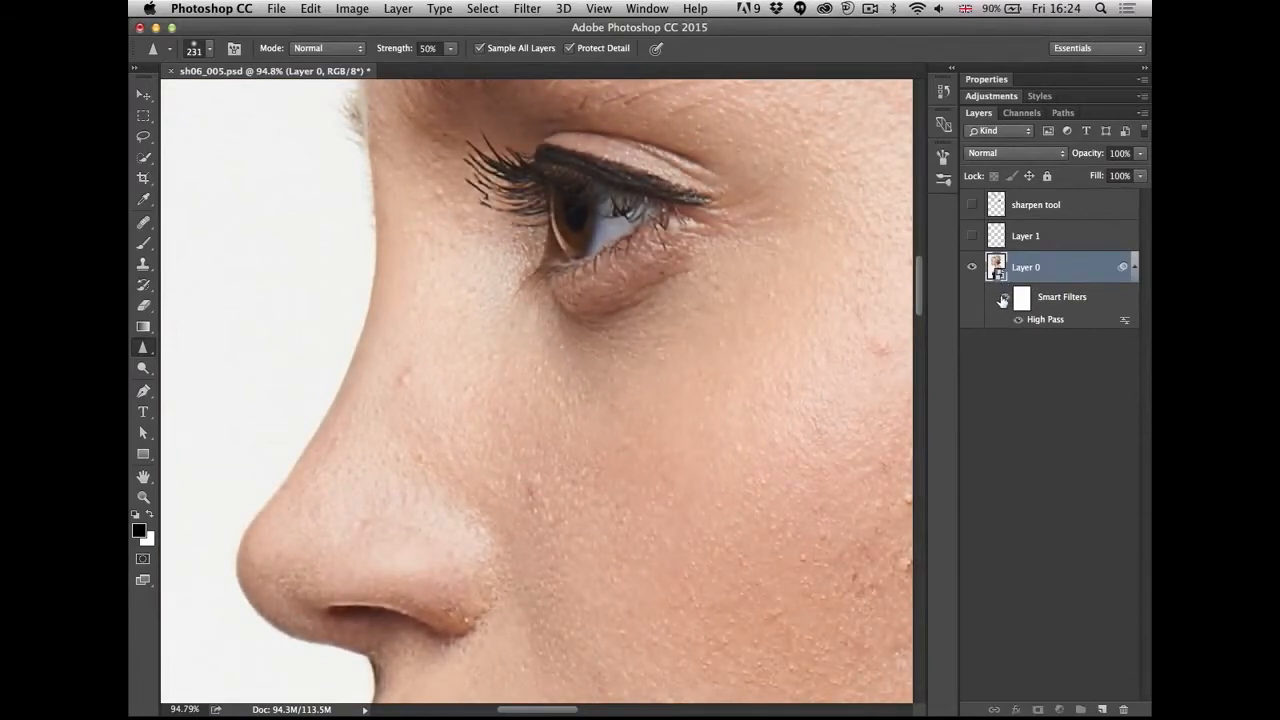
click(1003, 299)
- Set the radius of Layer 0's High Pass filter to 8.2 pixels, judging the effect on the ear
scroll(500, 360, right, 10)
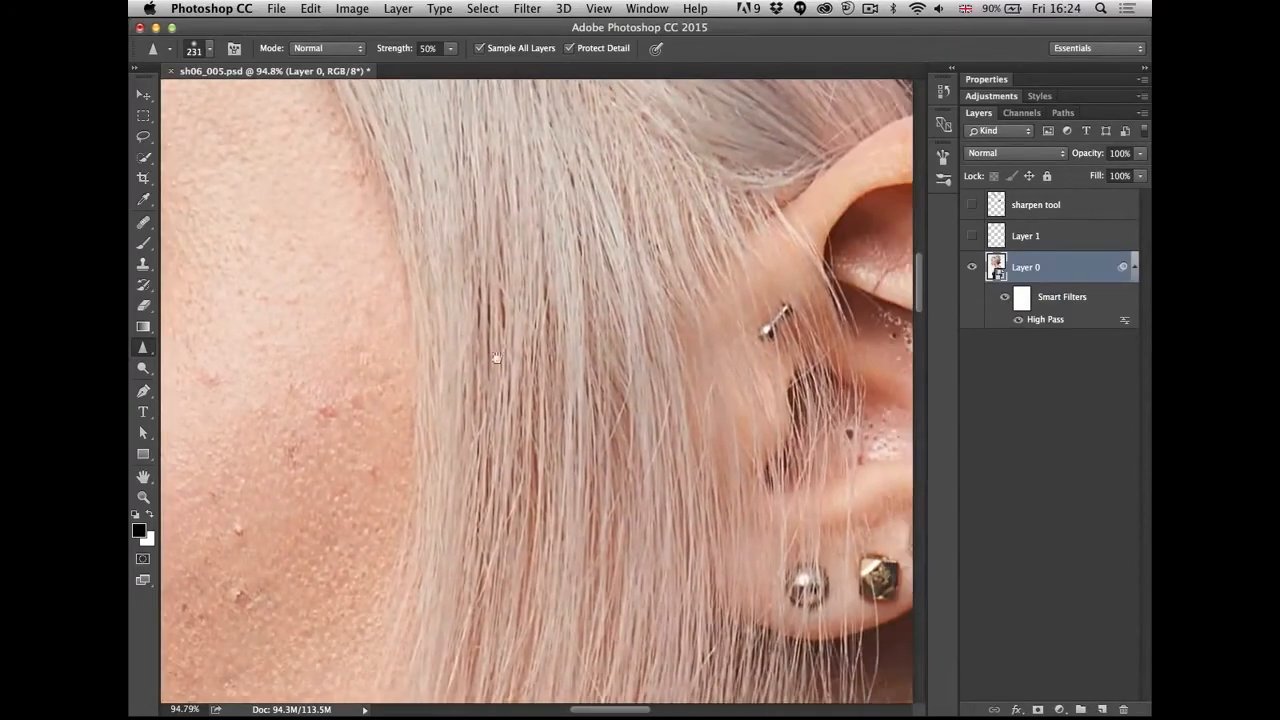
drag(615, 432, 320, 380)
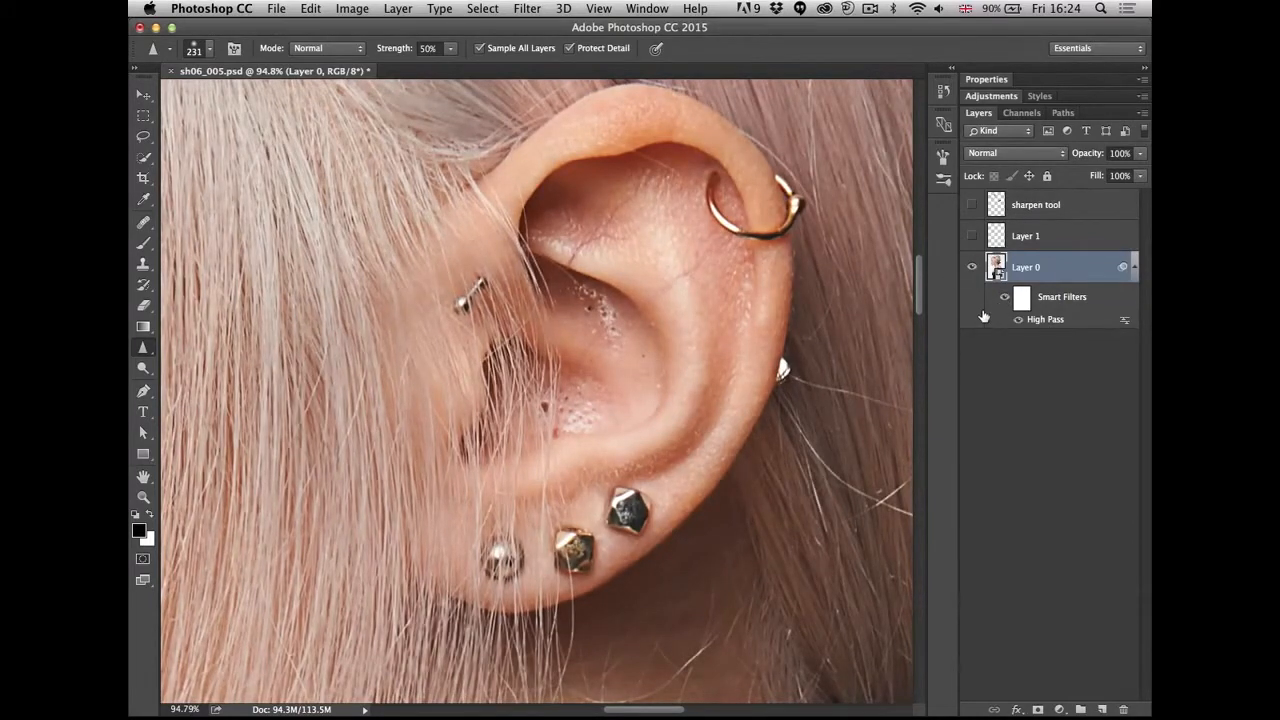
double_click(1046, 318)
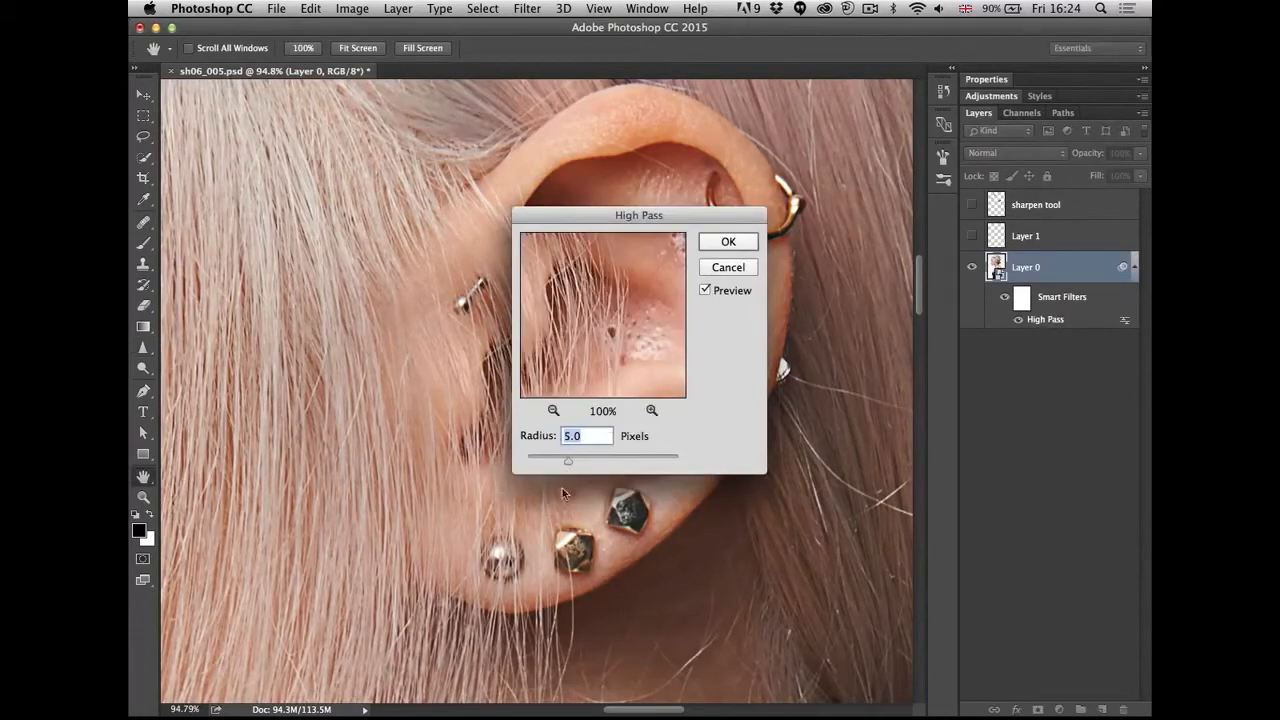
drag(590, 462, 593, 462)
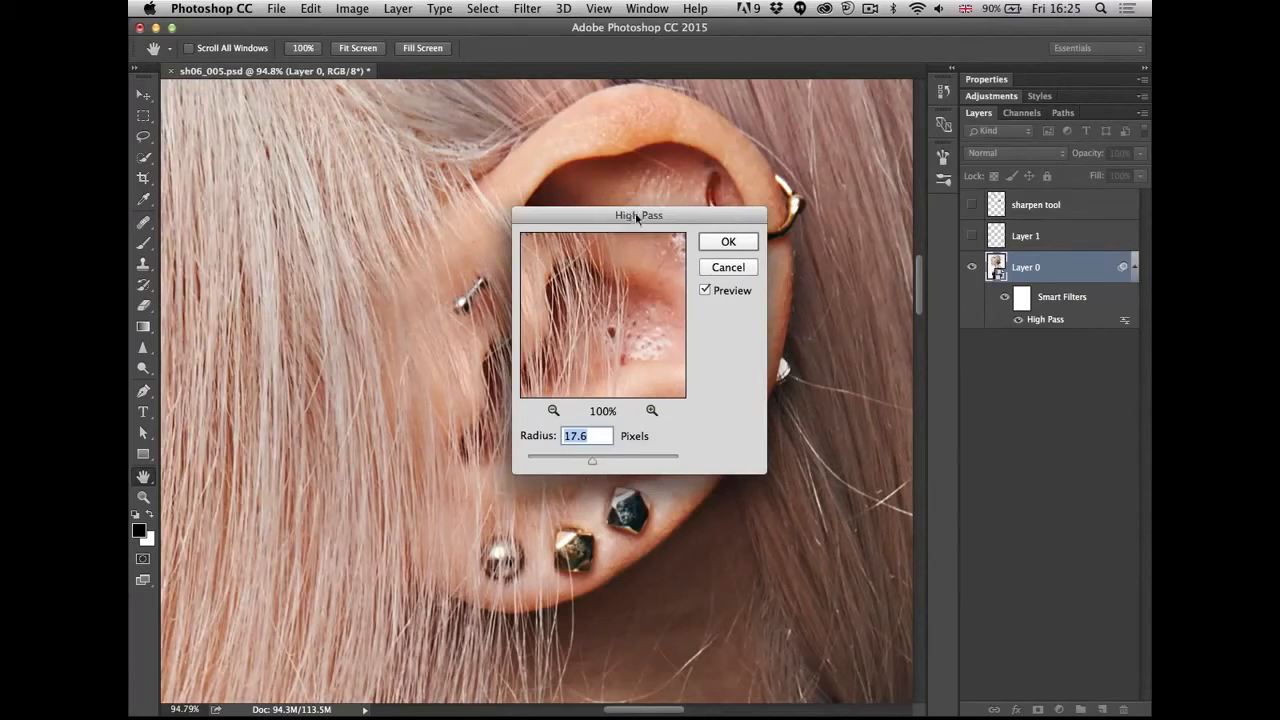
drag(630, 214, 980, 284)
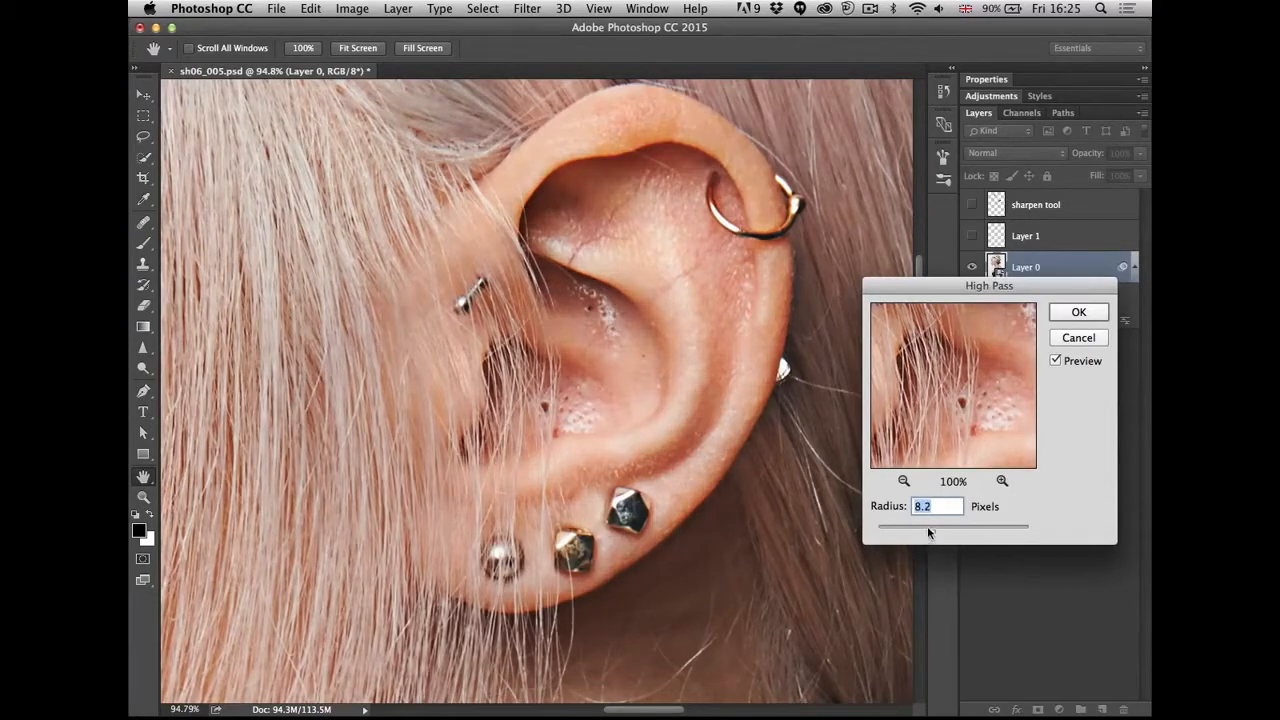
click(1076, 311)
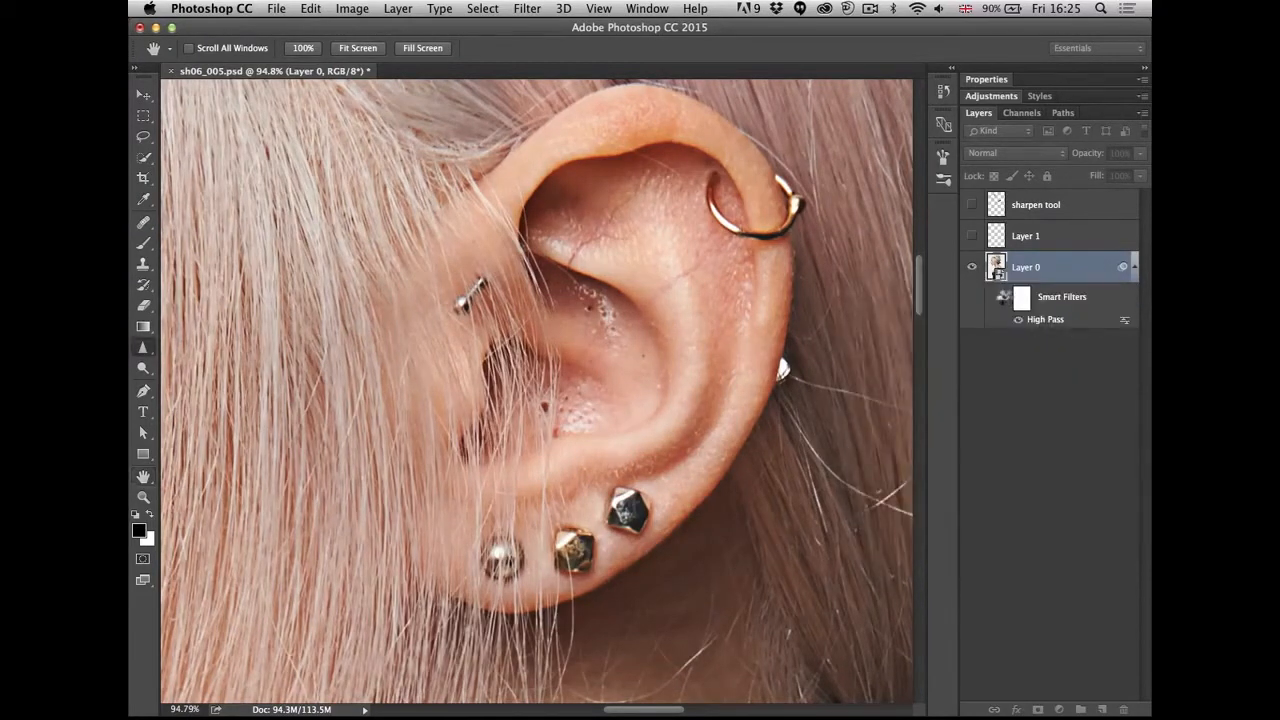
- Compare the ear and the whole head with and without the High Pass smart filter
click(1003, 299)
click(1004, 299)
drag(673, 456, 588, 466)
click(1004, 298)
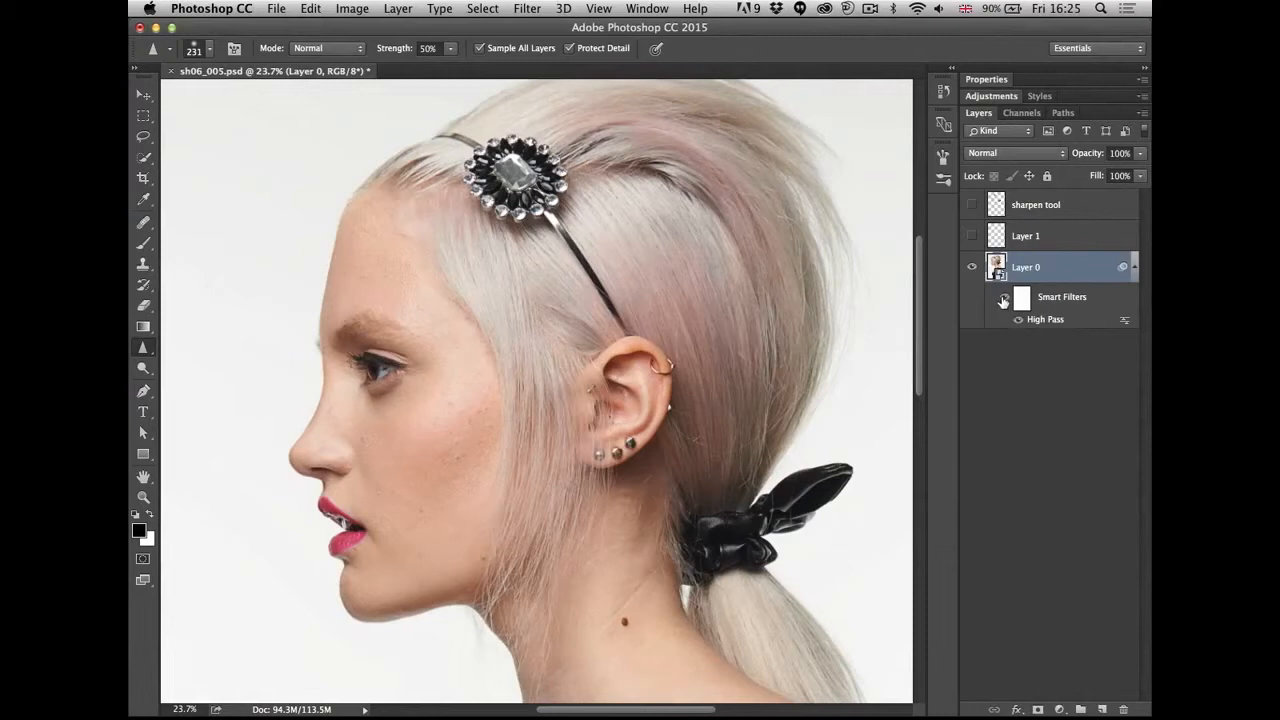
drag(541, 537, 573, 470)
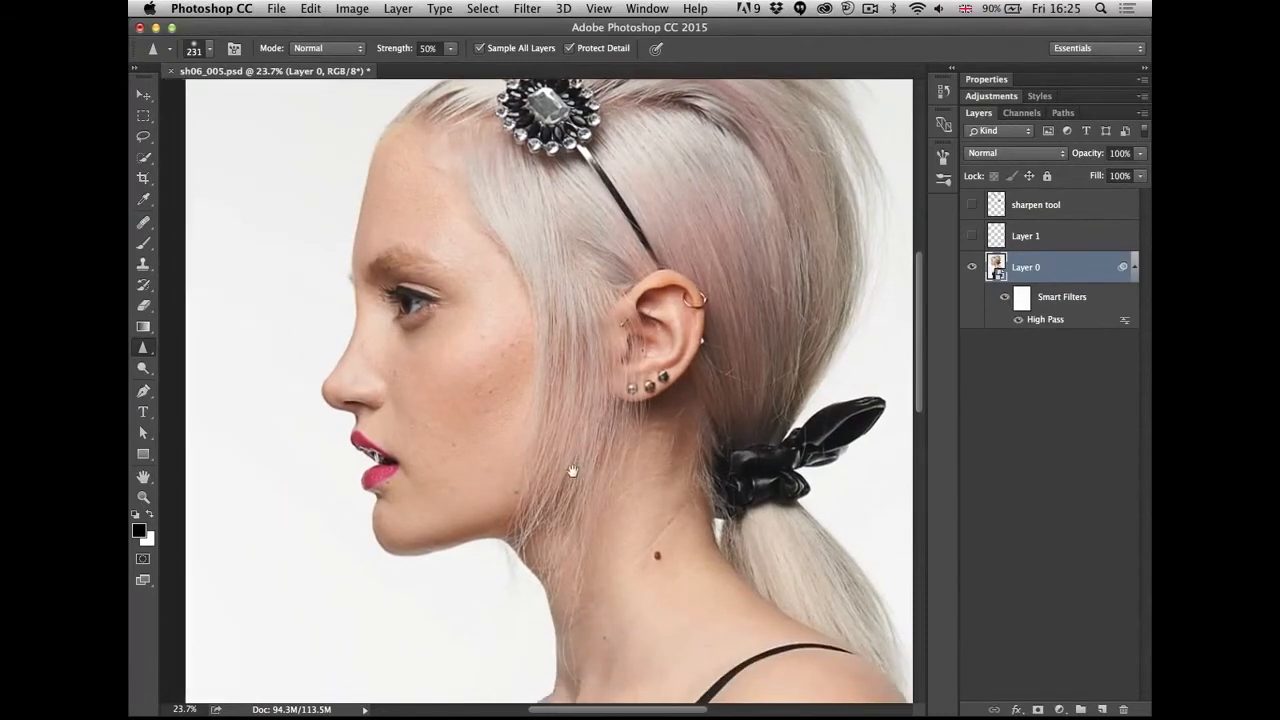
- Show the "sharpen tool" layer and close sh06_005.psd without saving the changes
click(972, 205)
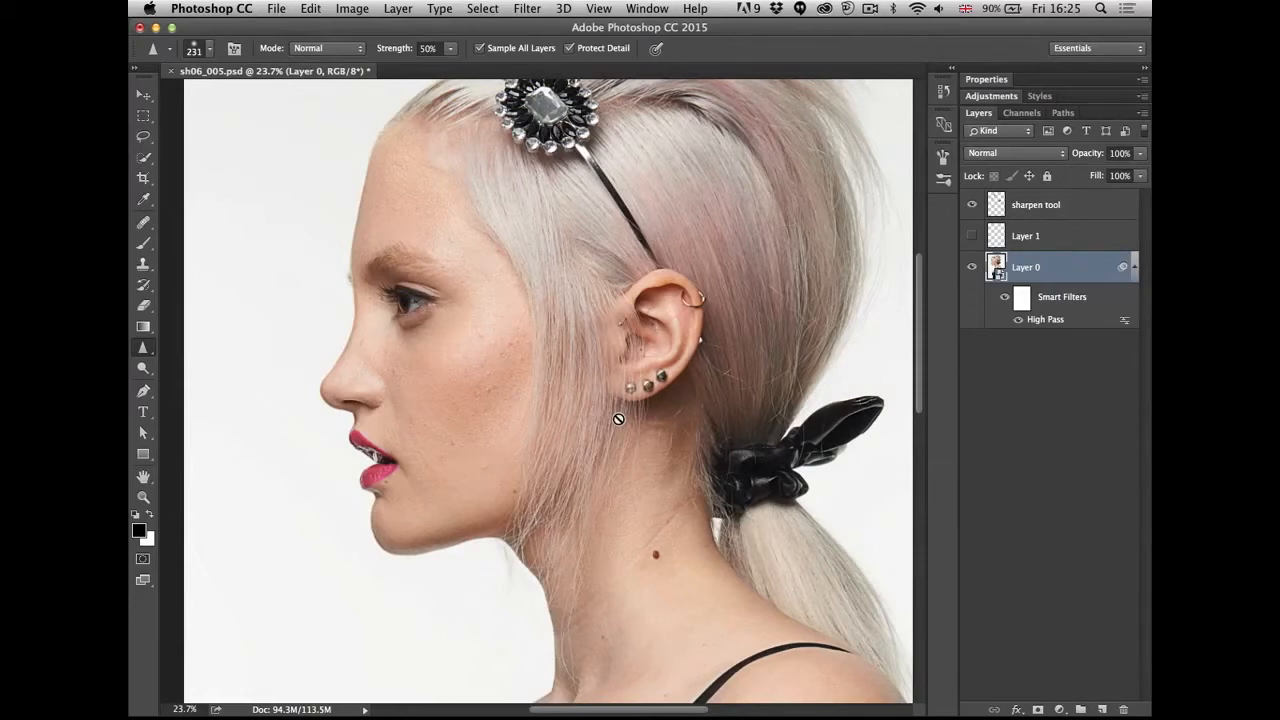
key(super+w)
click(583, 260)
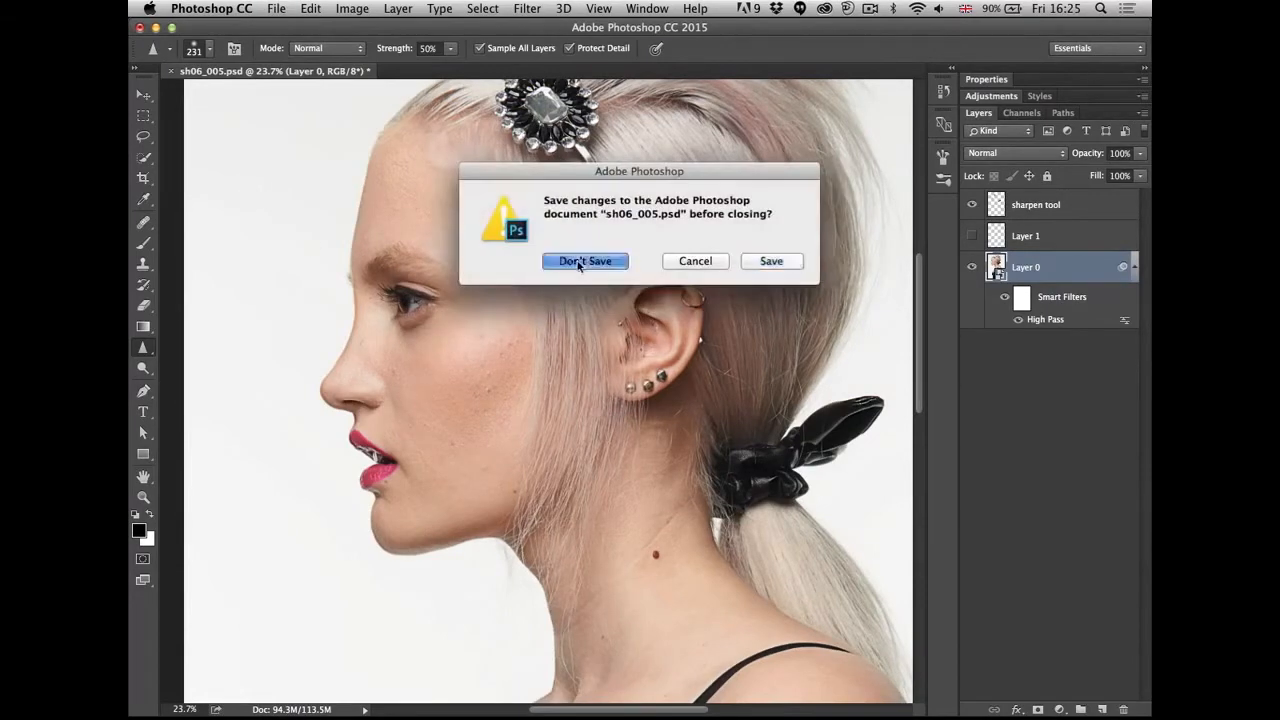
- Switch to Adobe Bridge, go up to the Retouching presentation folder and select the "3 Puppet Warp" folder
key(super+Tab)
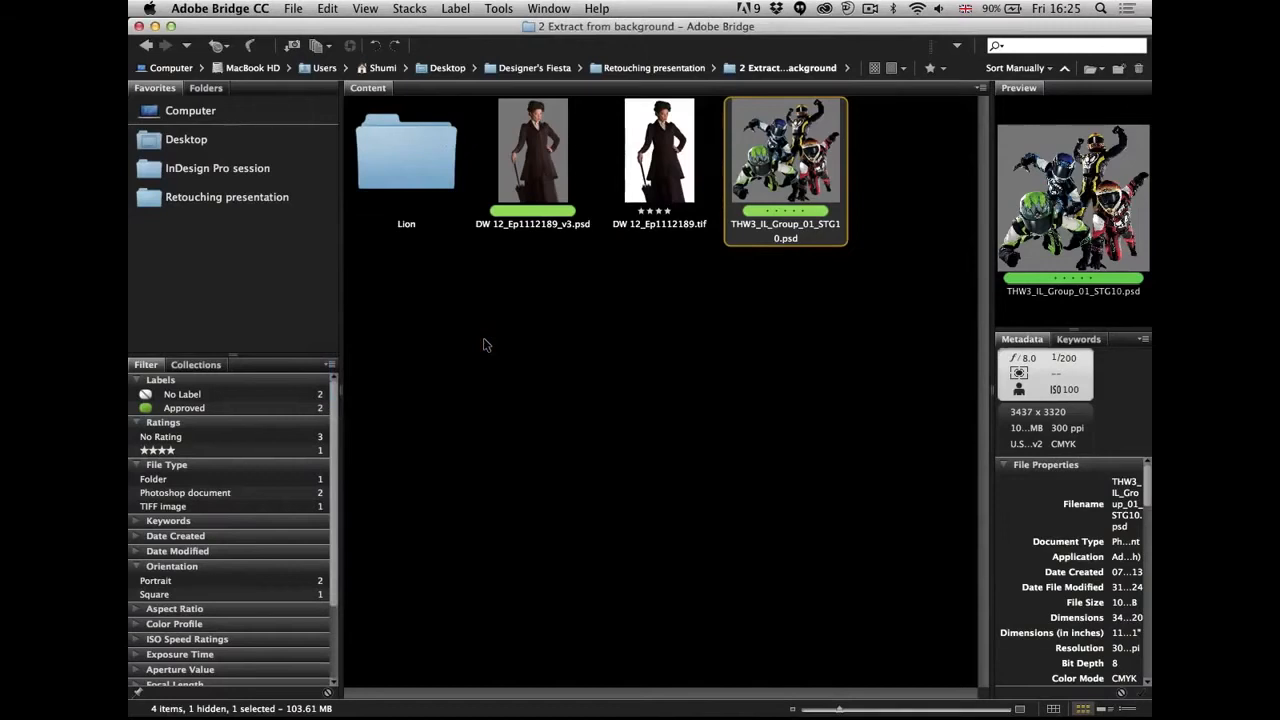
key(Left)
key(Left)
key(Left)
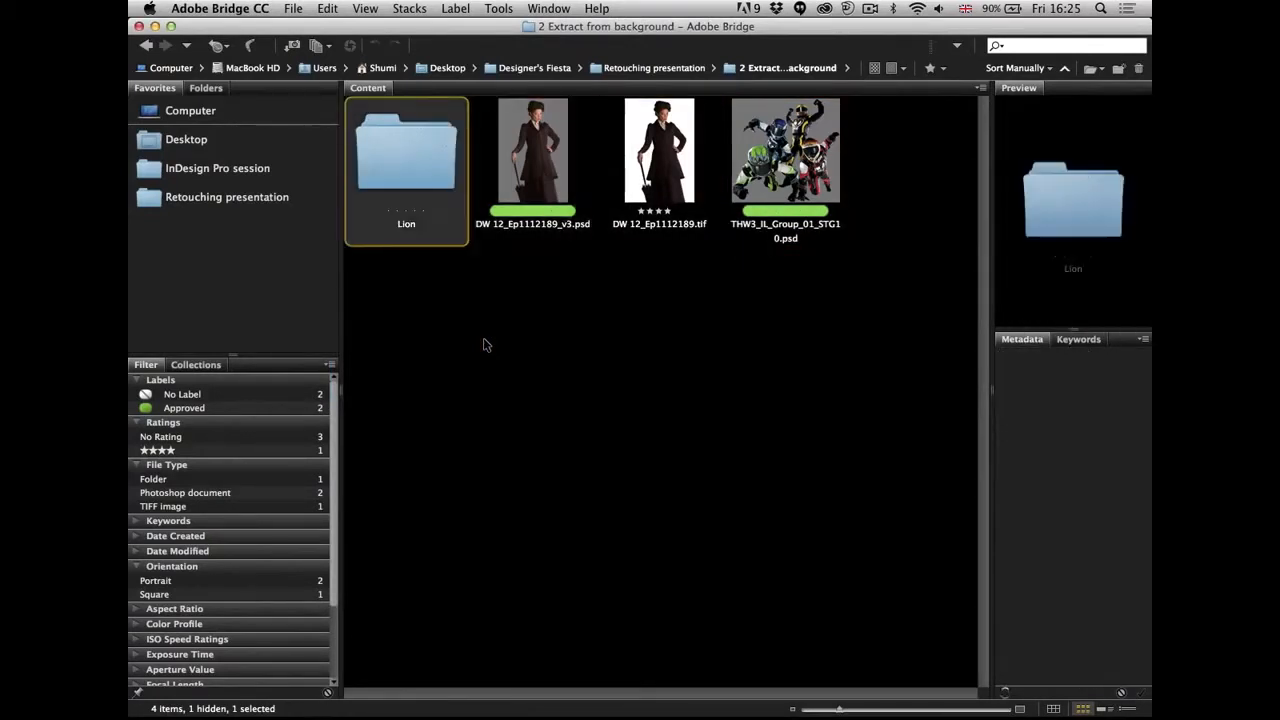
key(super+Up)
key(Right)
key(Right)
key(Left)
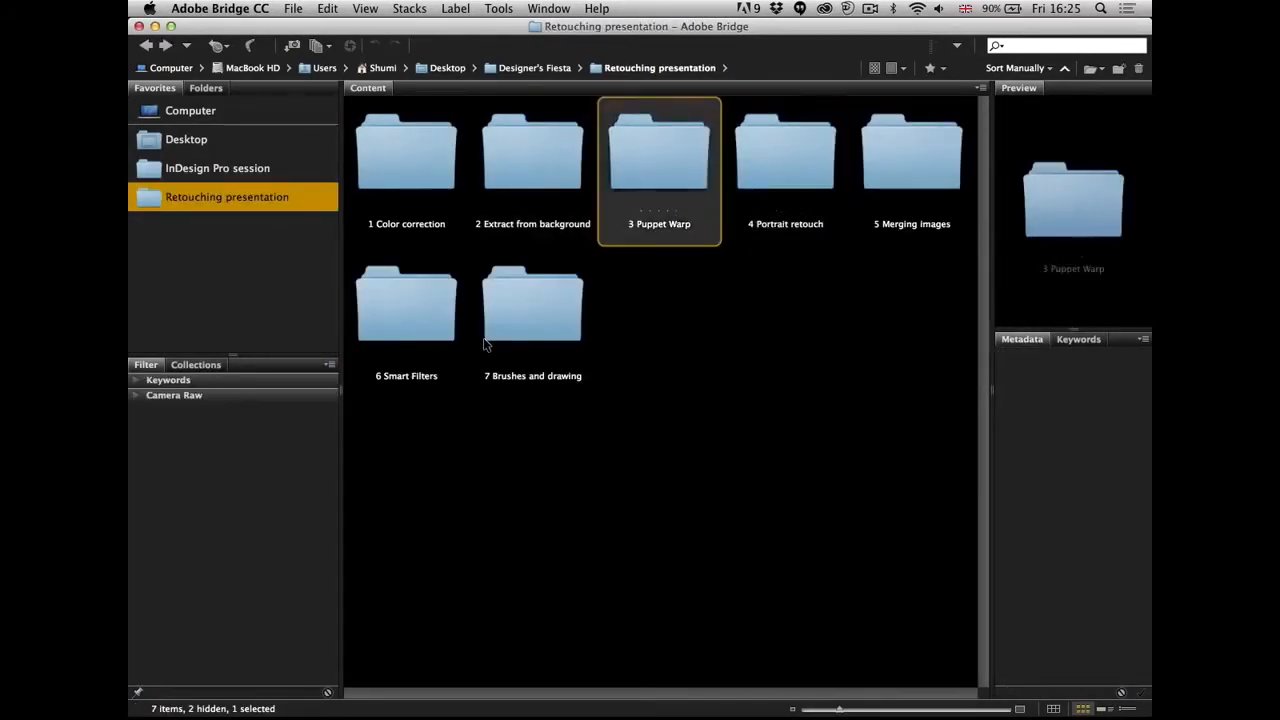
- Open GP-BL-SURM-GAD_retouched.psd from the "3 Puppet Warp" folder in Photoshop
key(super+Down)
key(Right)
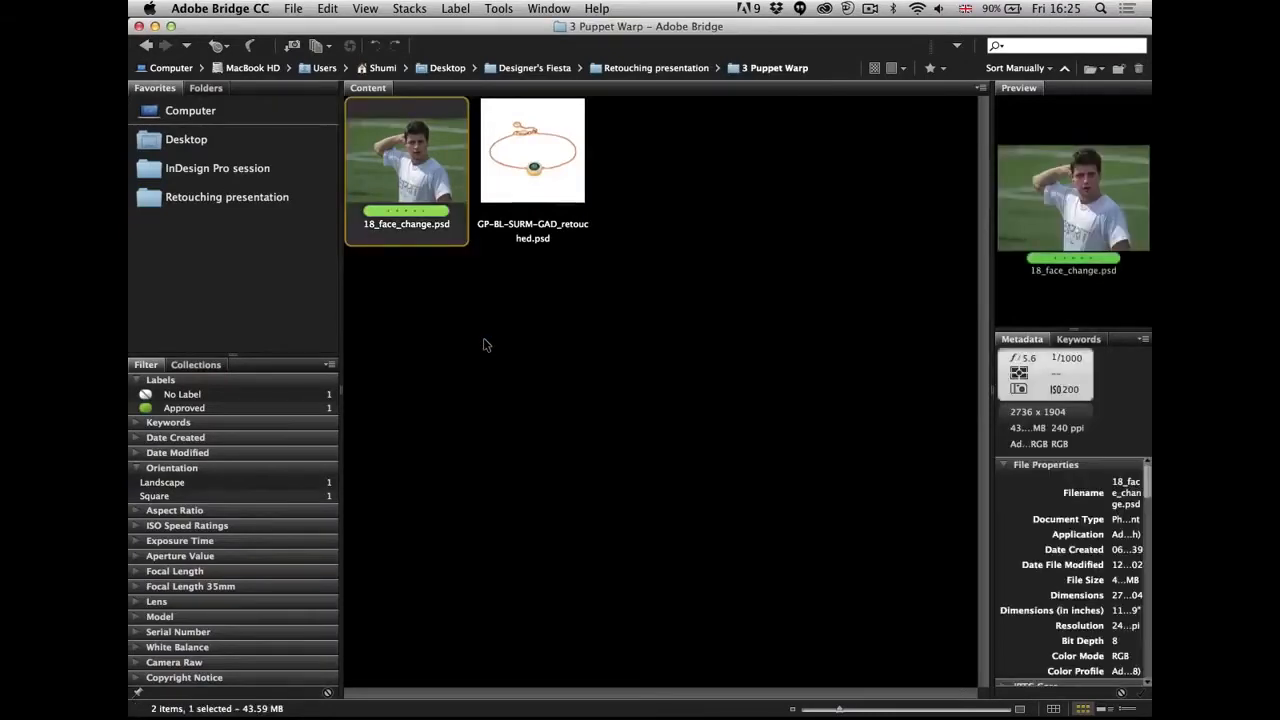
key(Right)
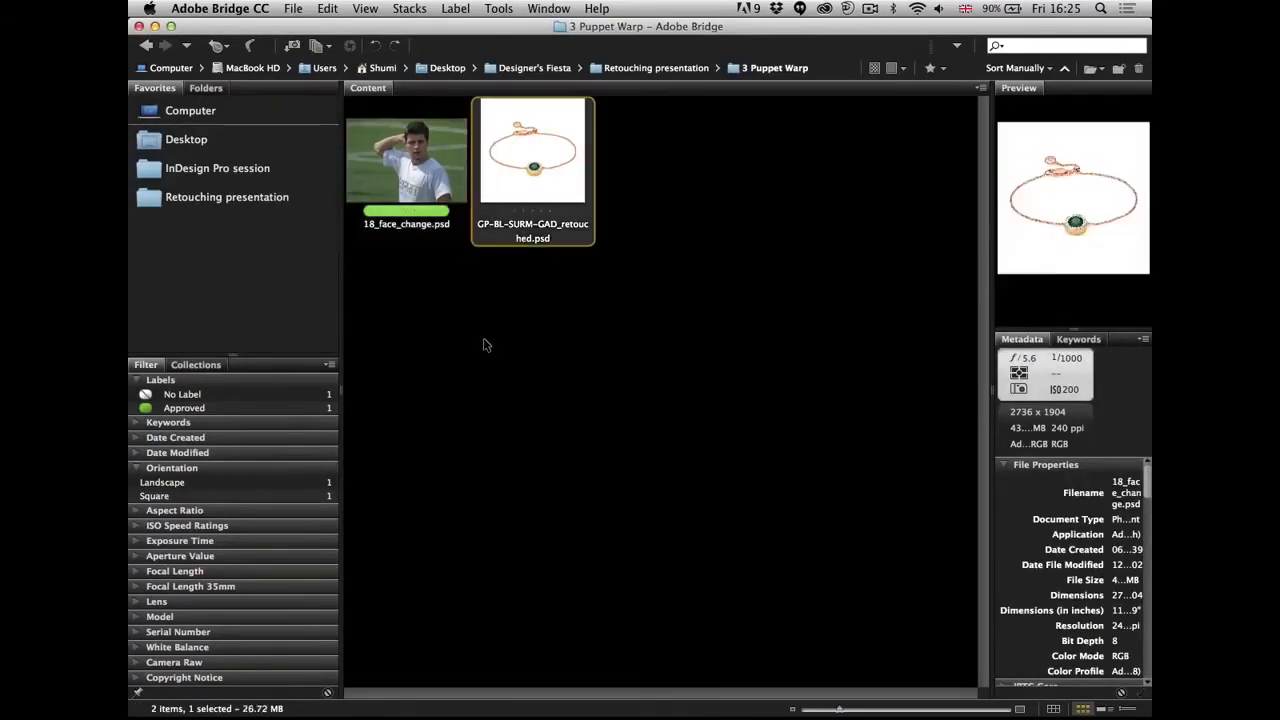
key(super+Down)
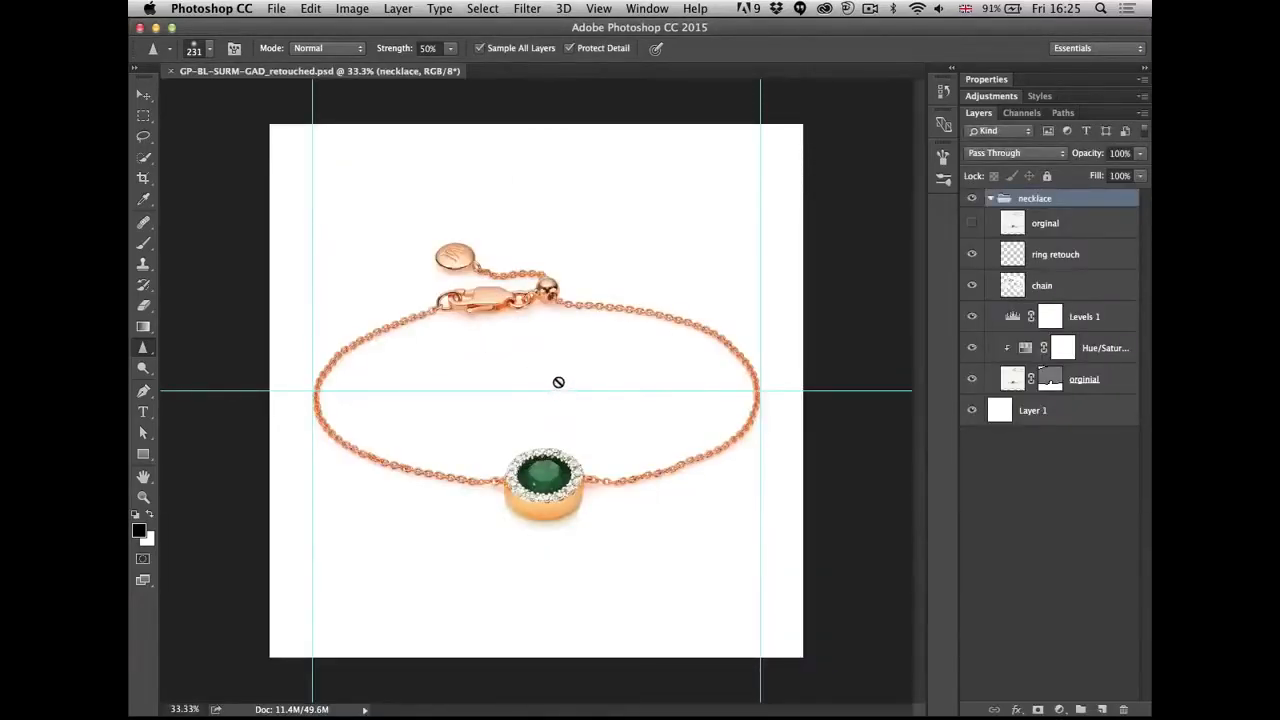
- Activate the Move tool and clear all guides from the bracelet document
key(v)
click(598, 9)
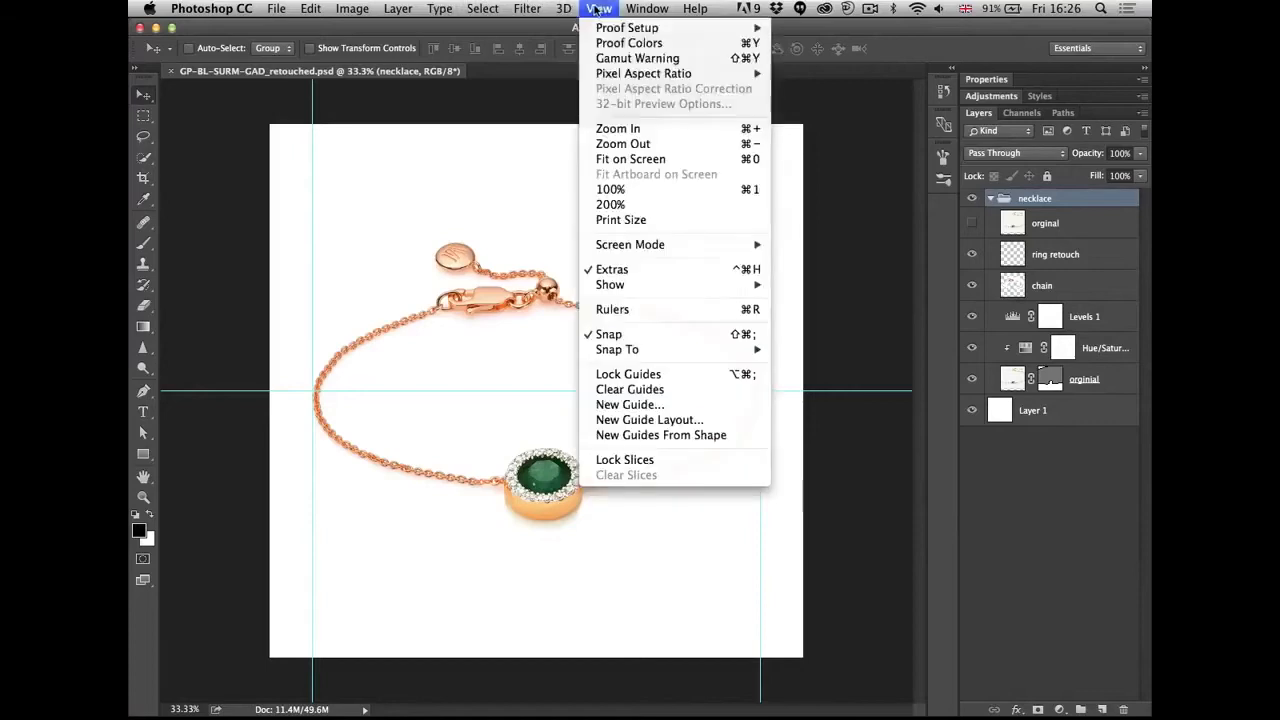
click(629, 389)
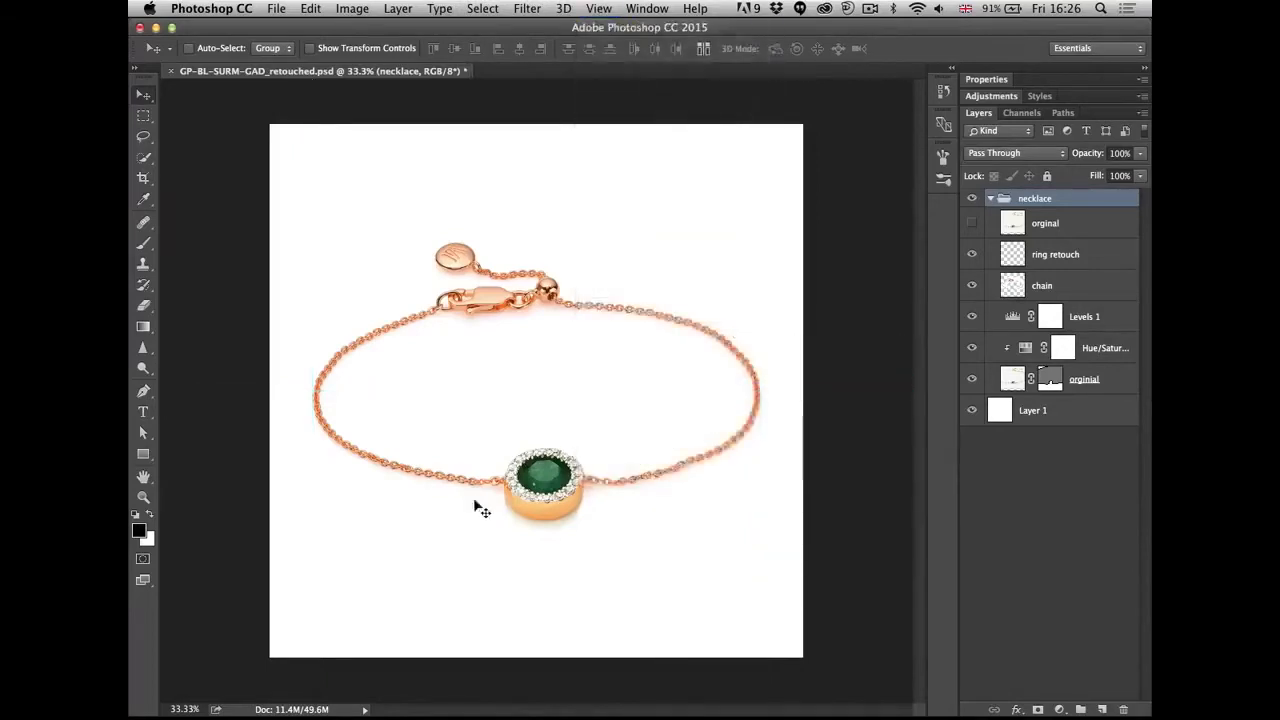
scroll(580, 443, up, 4)
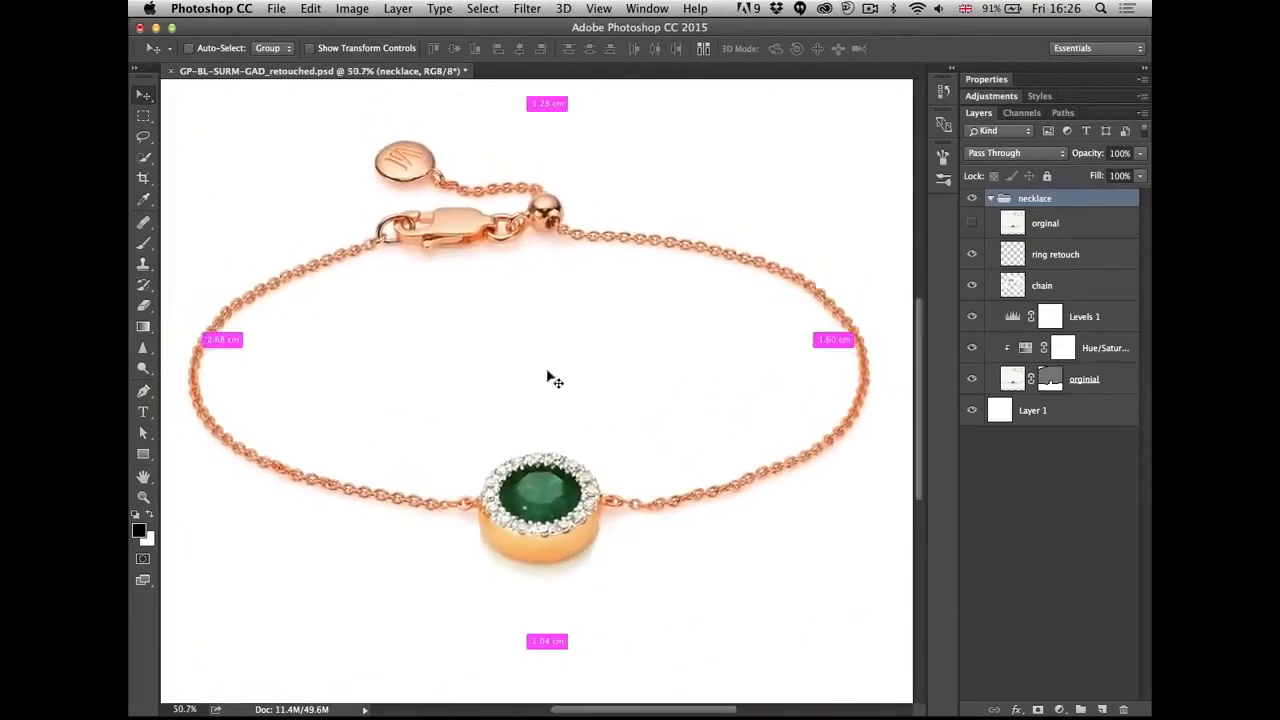
- Select the chain layer inside the necklace group
drag(503, 352, 507, 366)
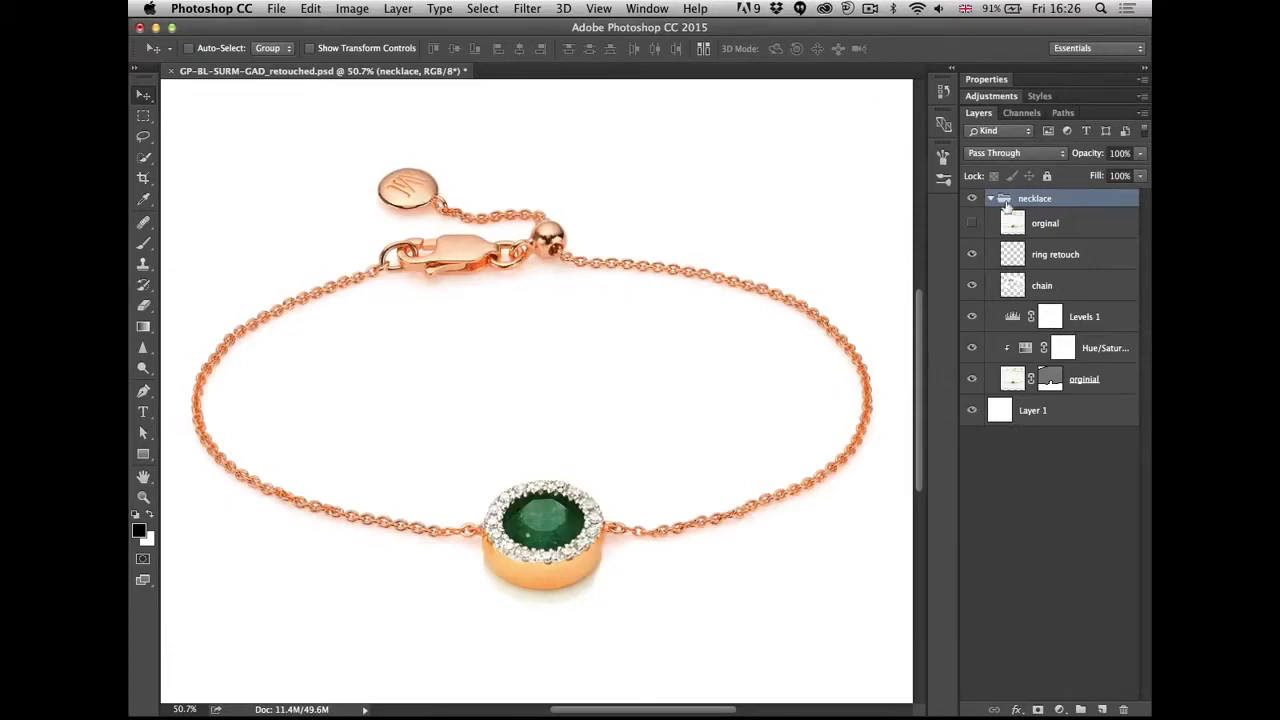
click(1036, 294)
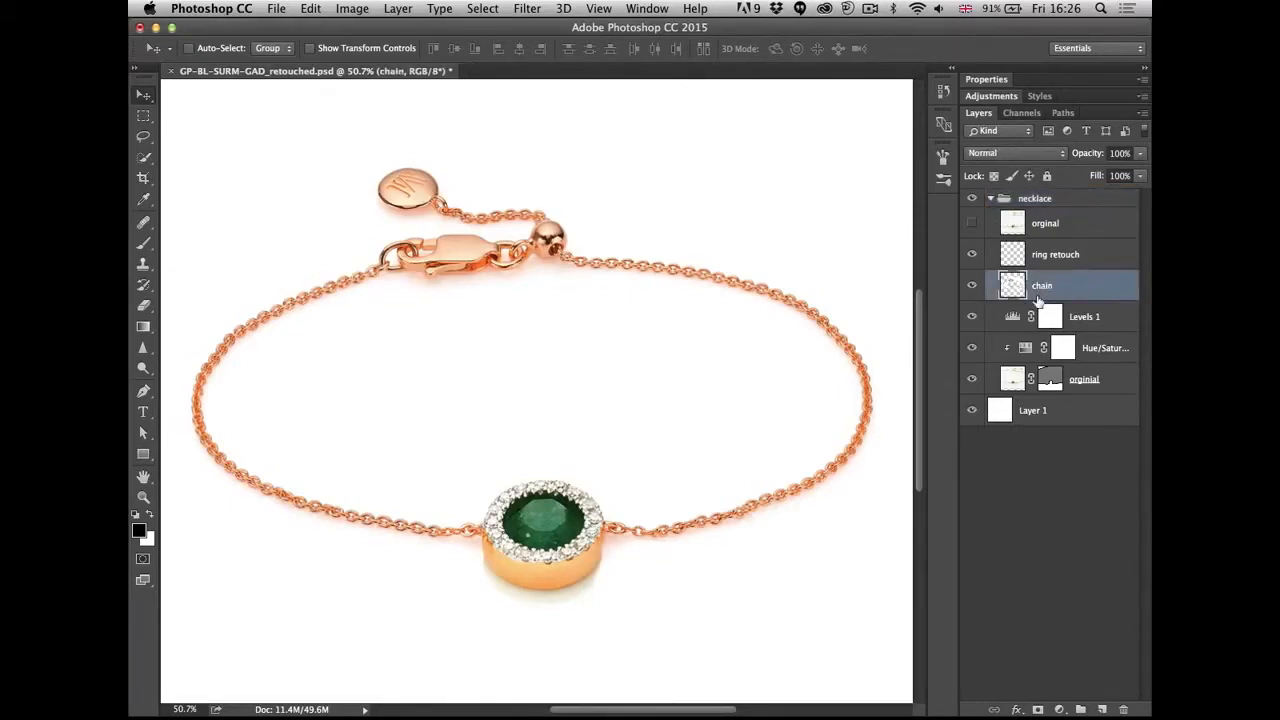
click(310, 8)
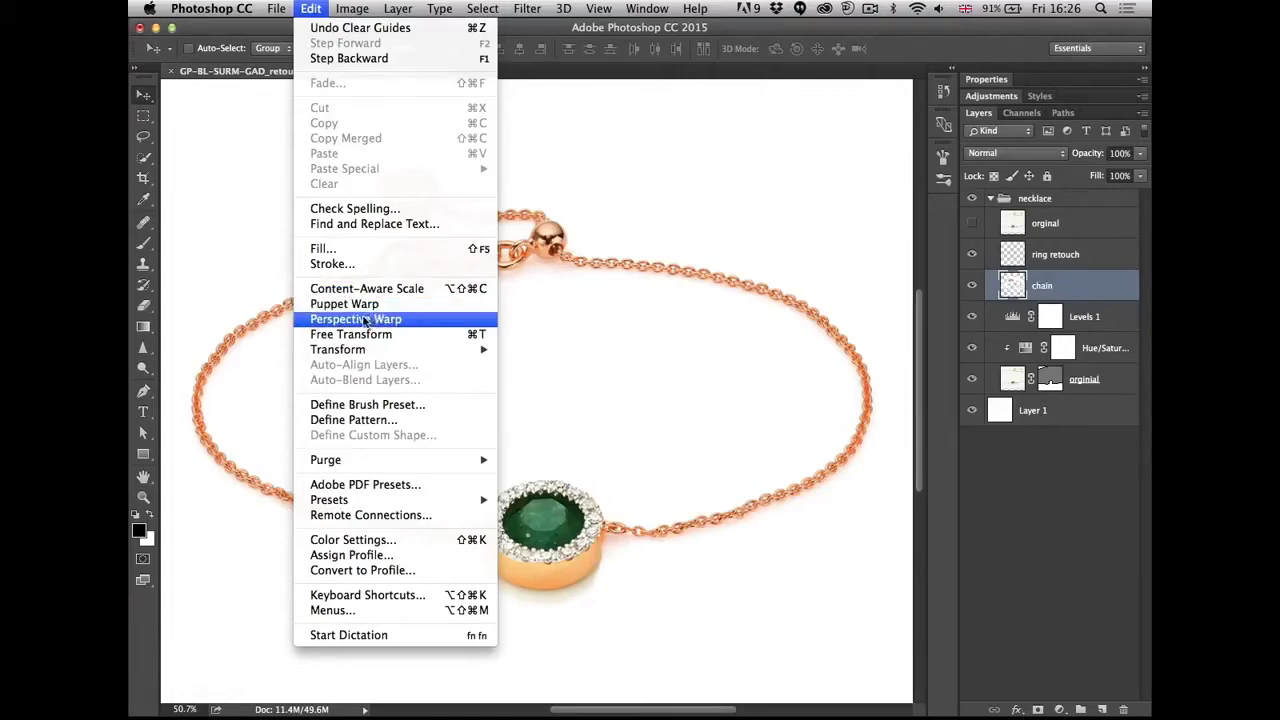
click(535, 325)
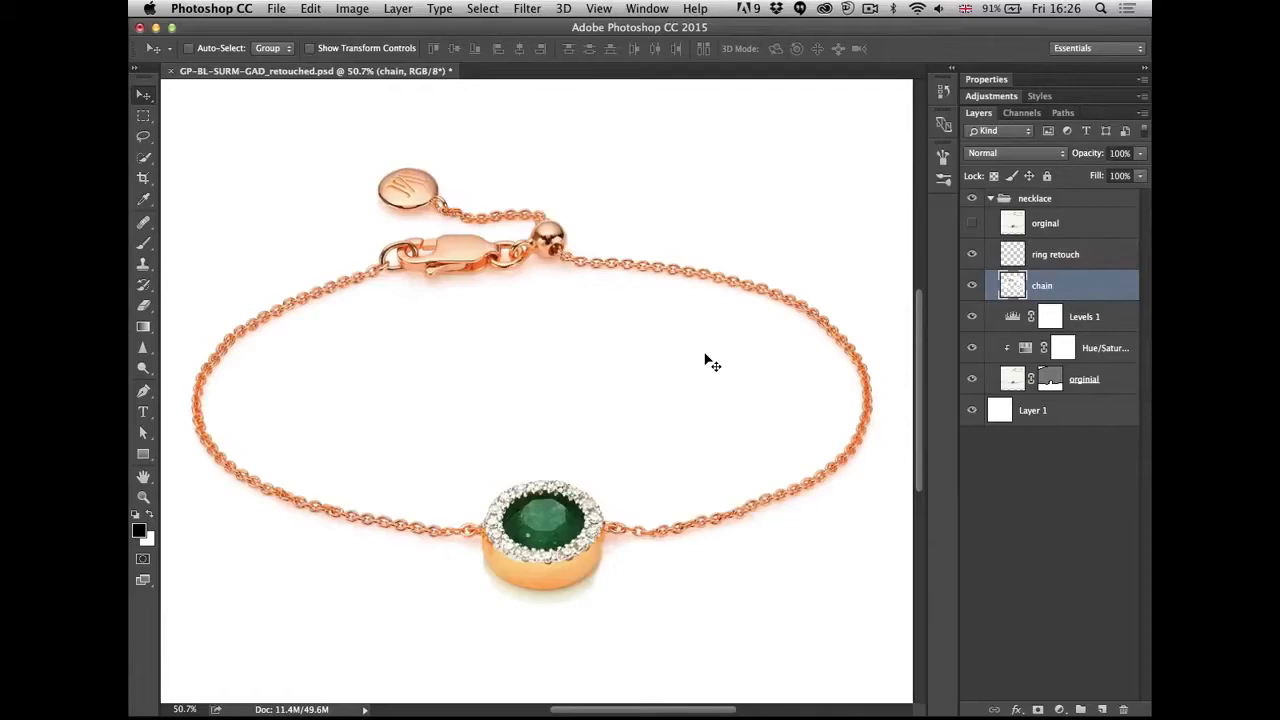
- Toggle the chain layer's visibility to check which parts of the bracelet it holds, leaving it visible
click(971, 288)
click(971, 288)
click(972, 288)
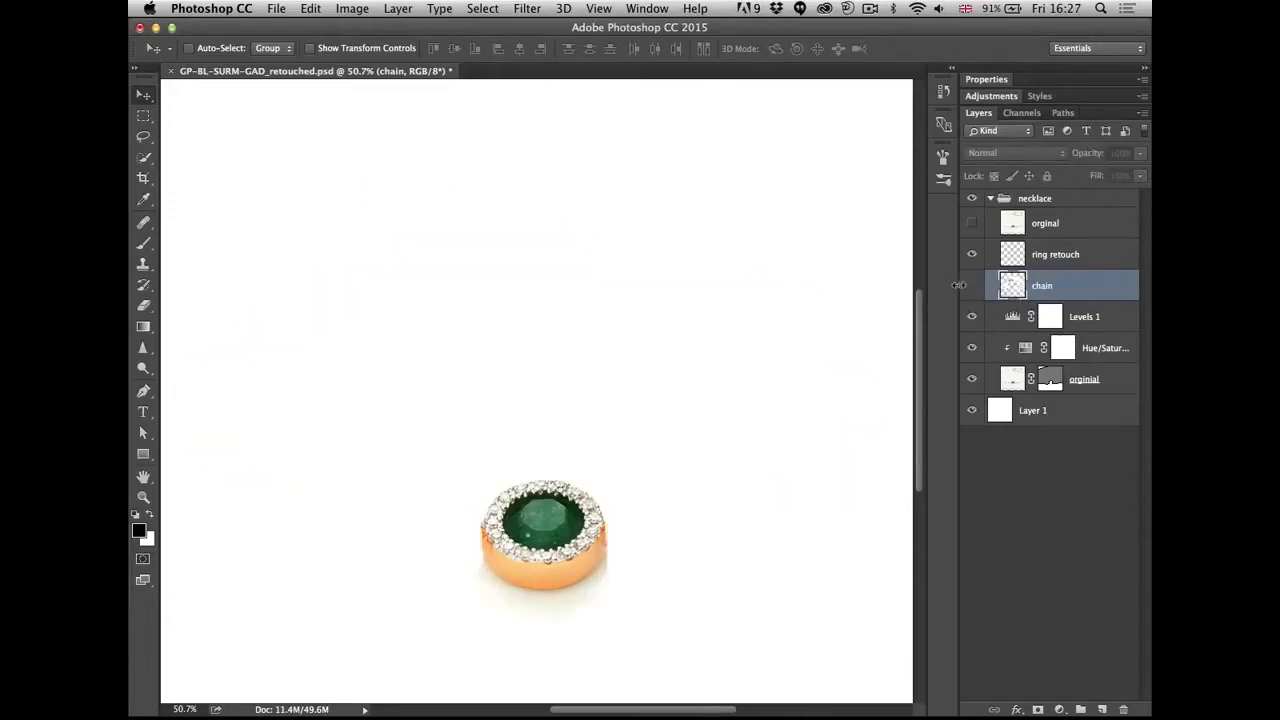
click(968, 288)
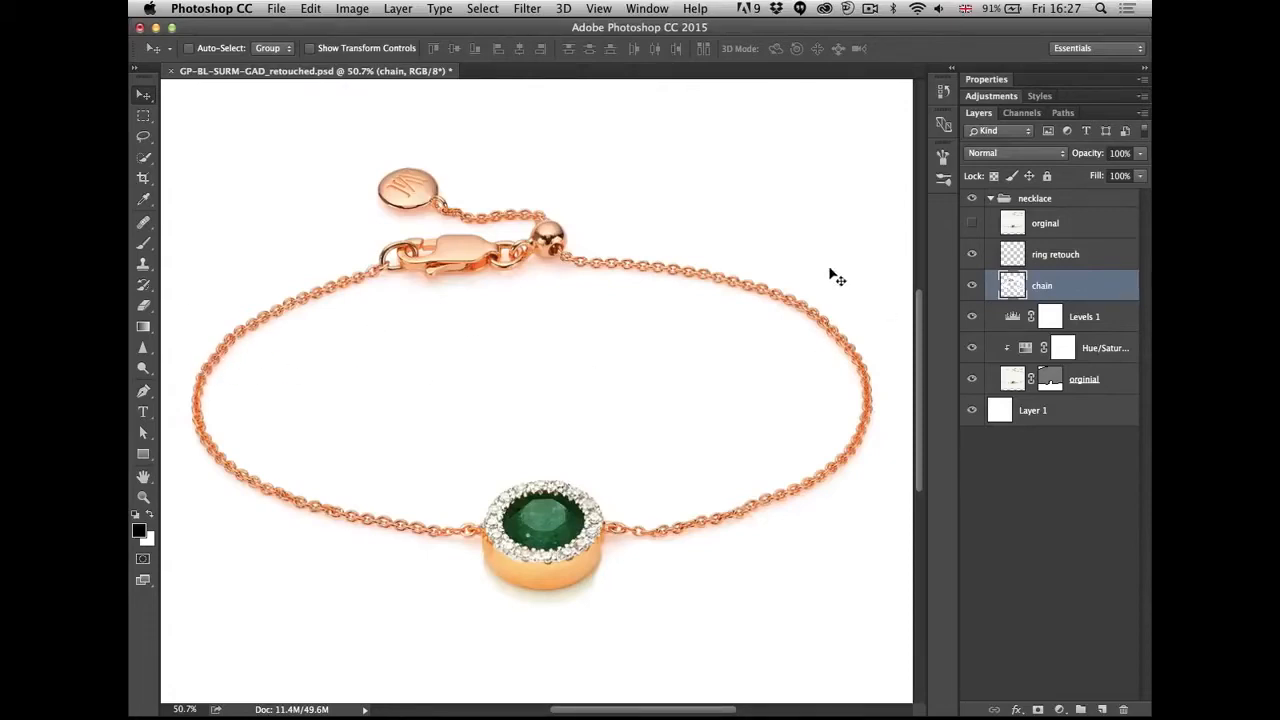
- Convert the chain layer to a smart object
click(310, 10)
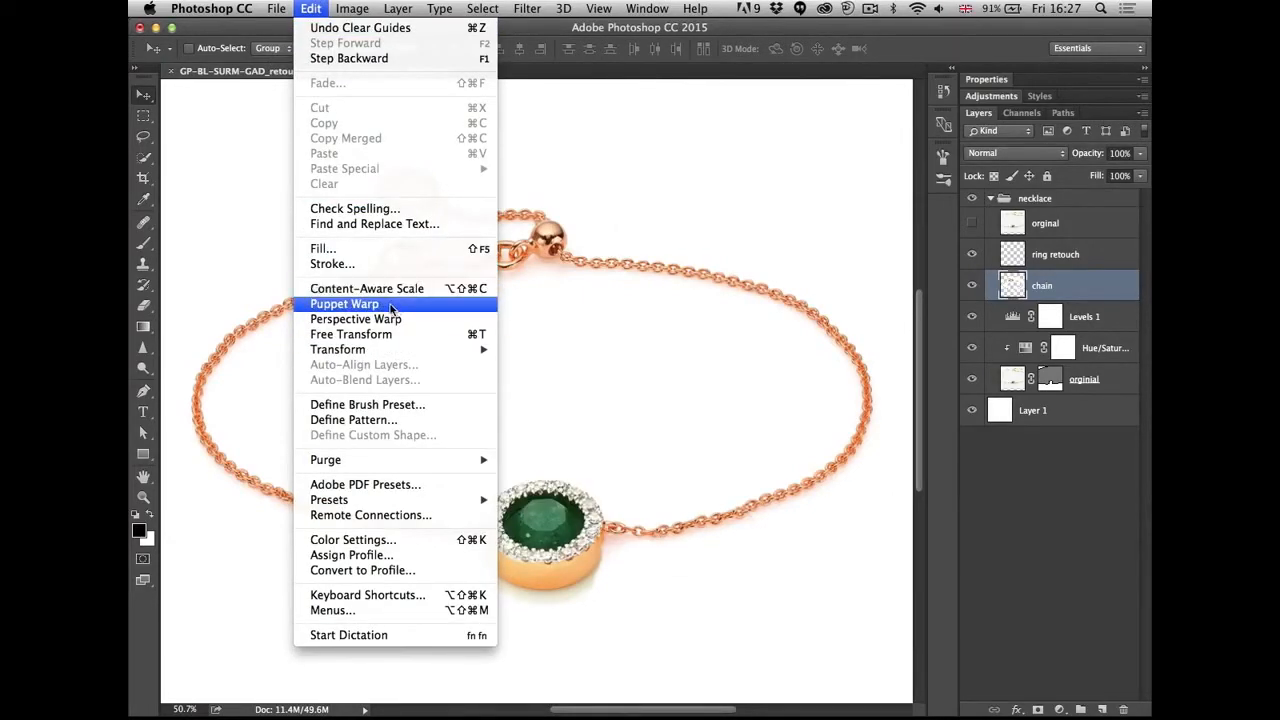
click(1069, 289)
right_click(1065, 287)
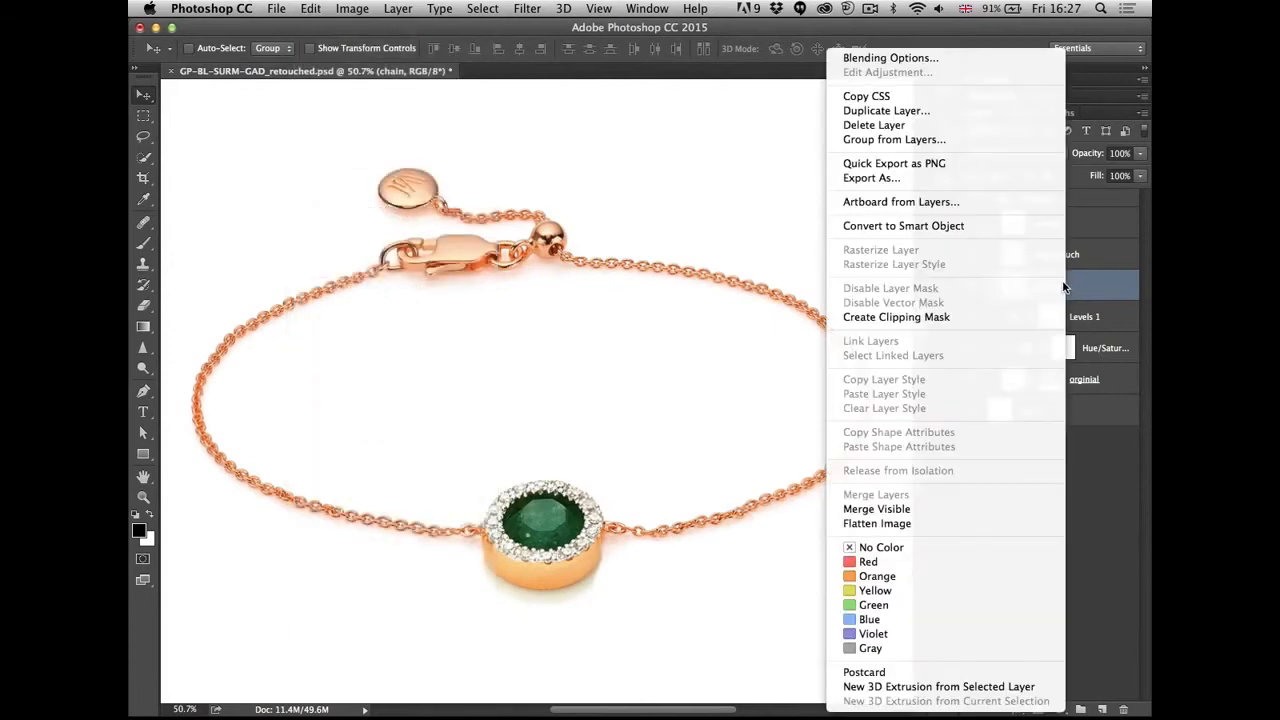
click(887, 231)
- Start Puppet Warp on the chain smart object and show its mesh
click(317, 8)
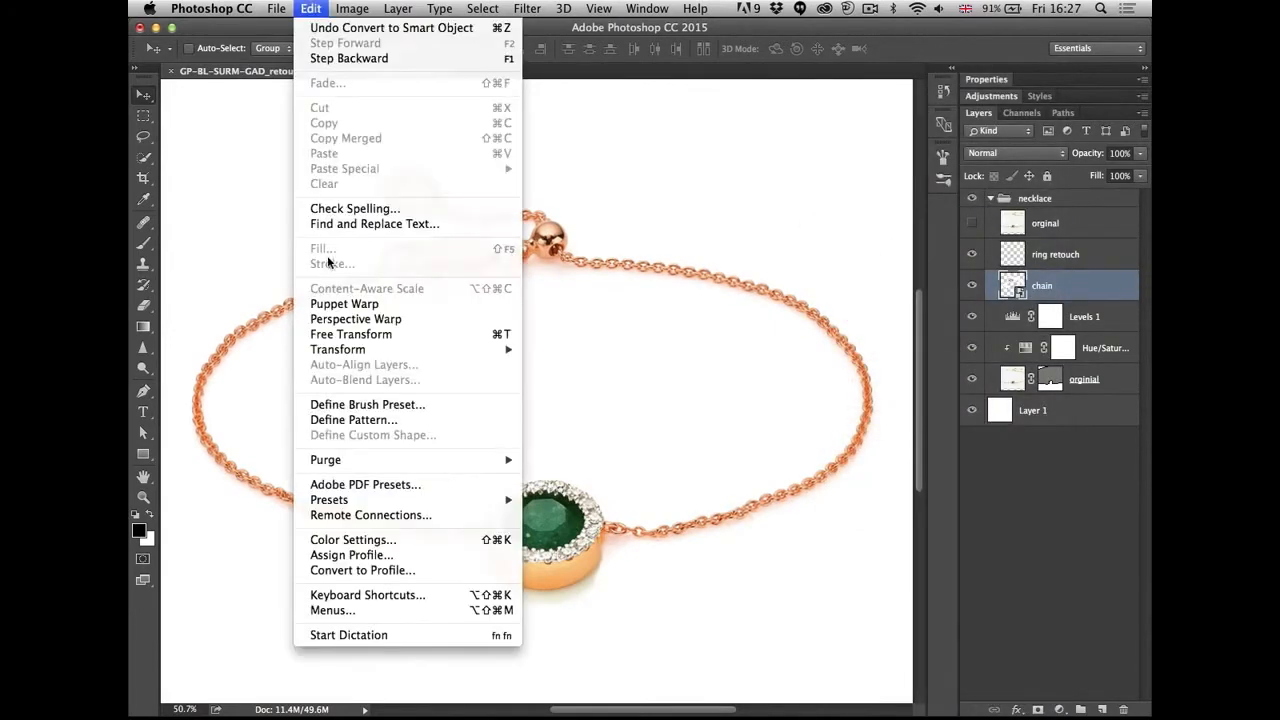
click(376, 305)
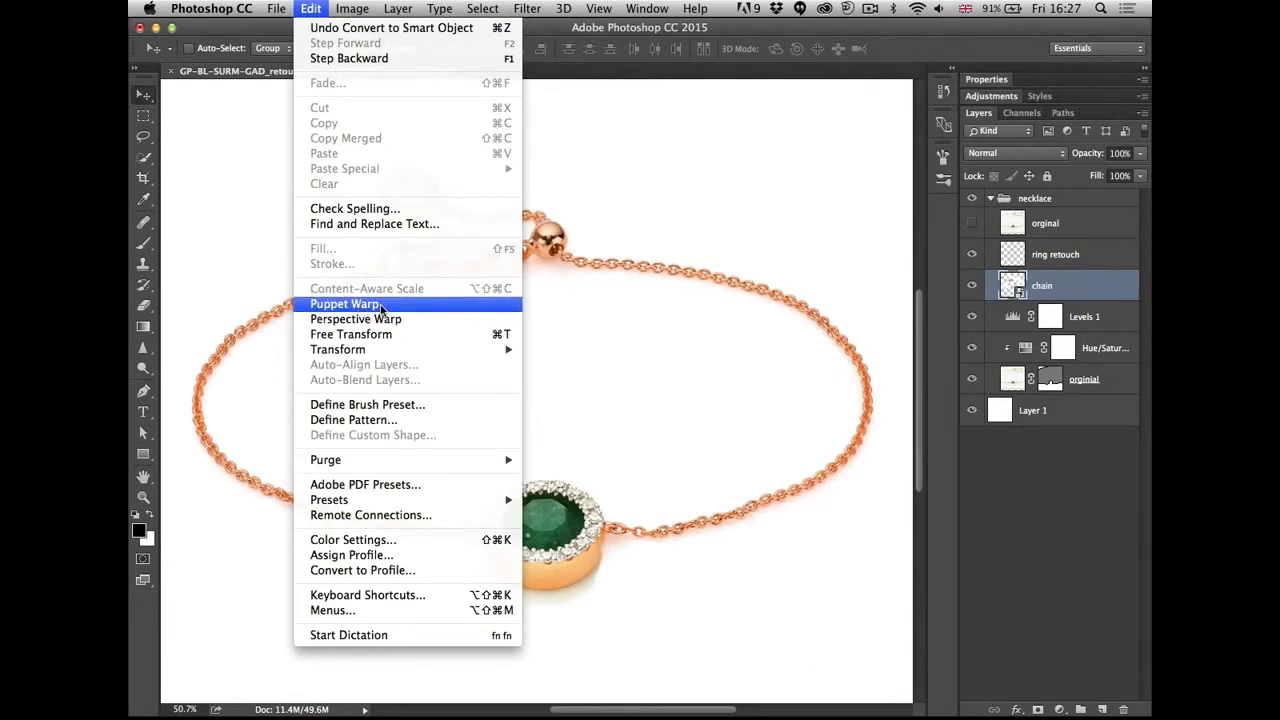
click(538, 8)
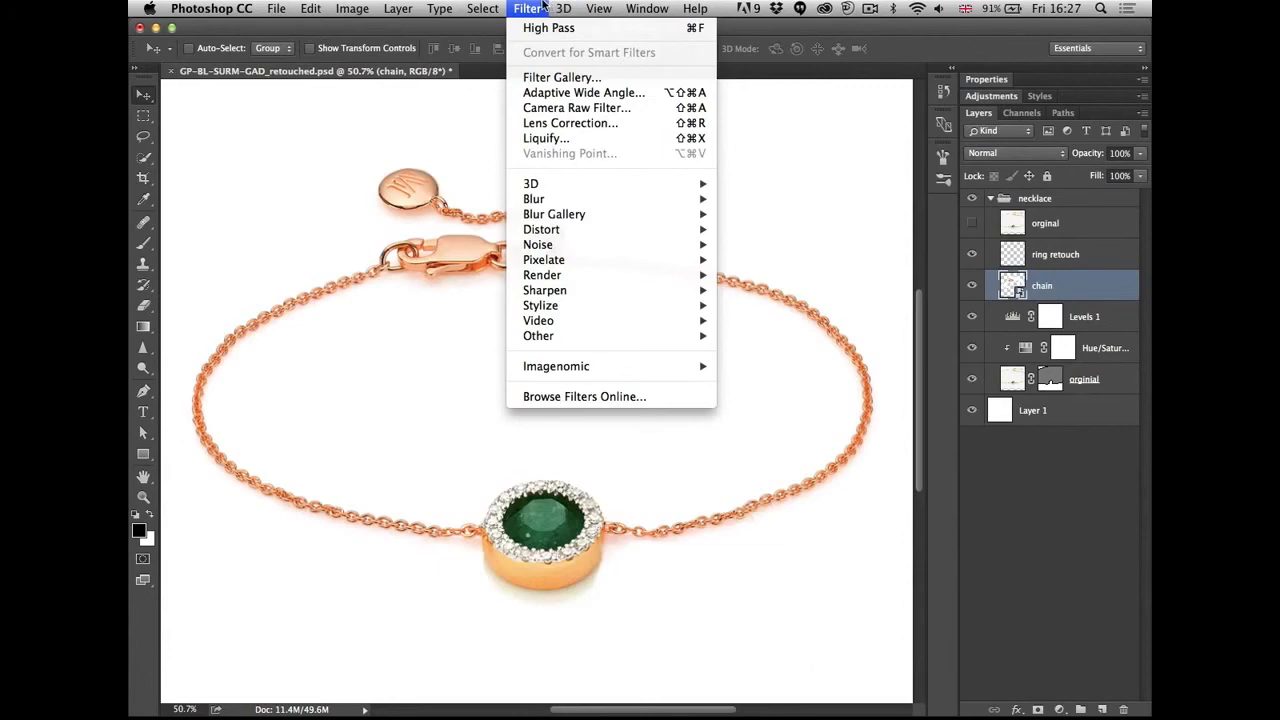
mouse_move(310, 8)
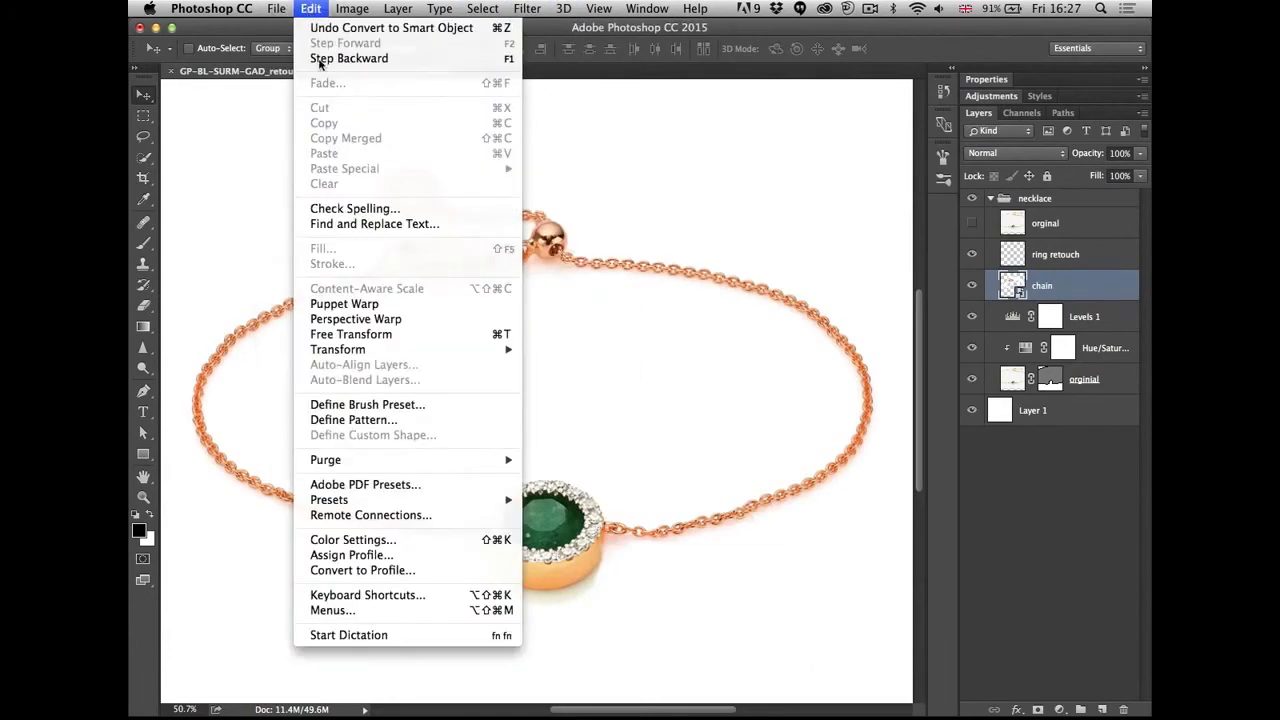
click(352, 303)
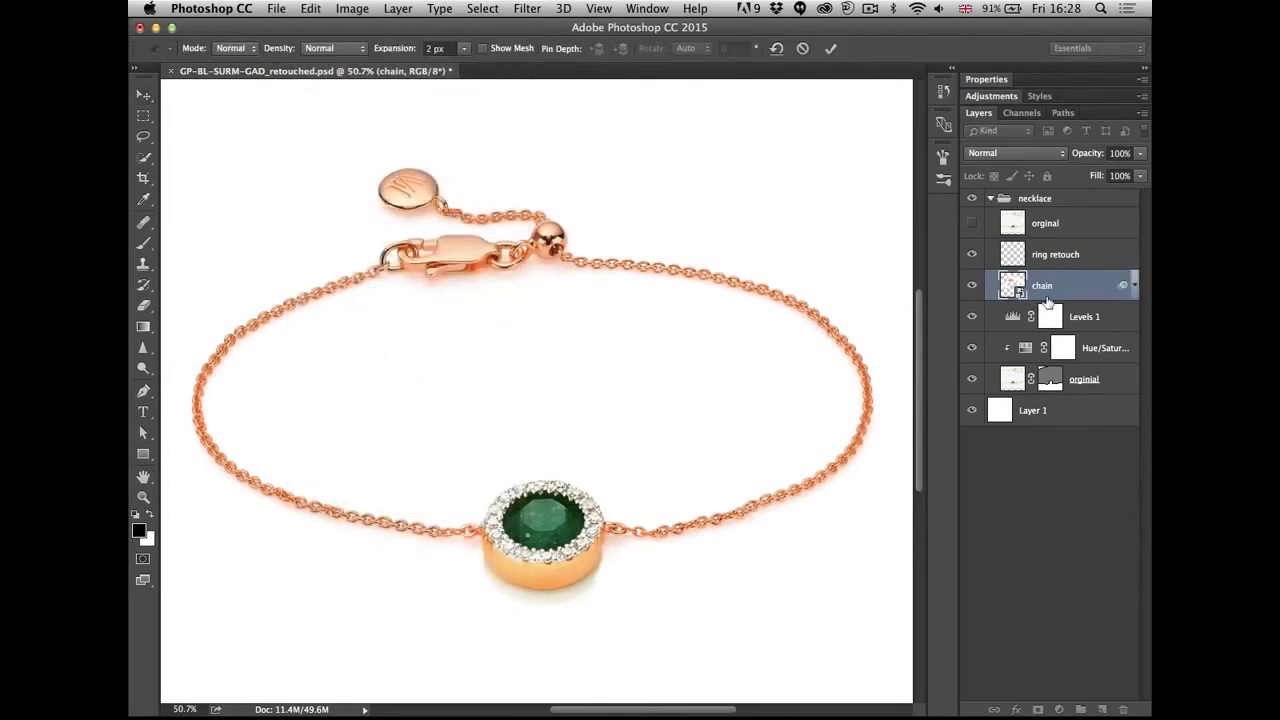
click(481, 48)
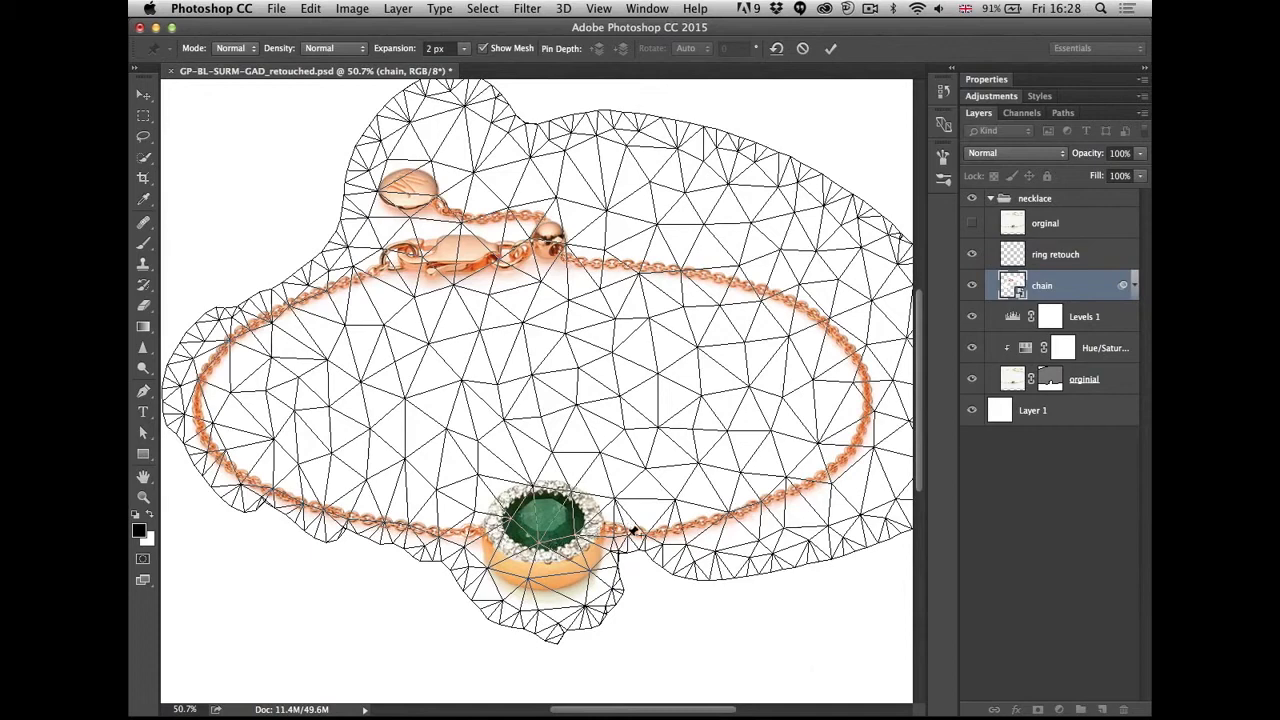
- Place Puppet Warp pins all around the bracelet chain, including beside the pendant, along both side curves and near the clasp
click(613, 527)
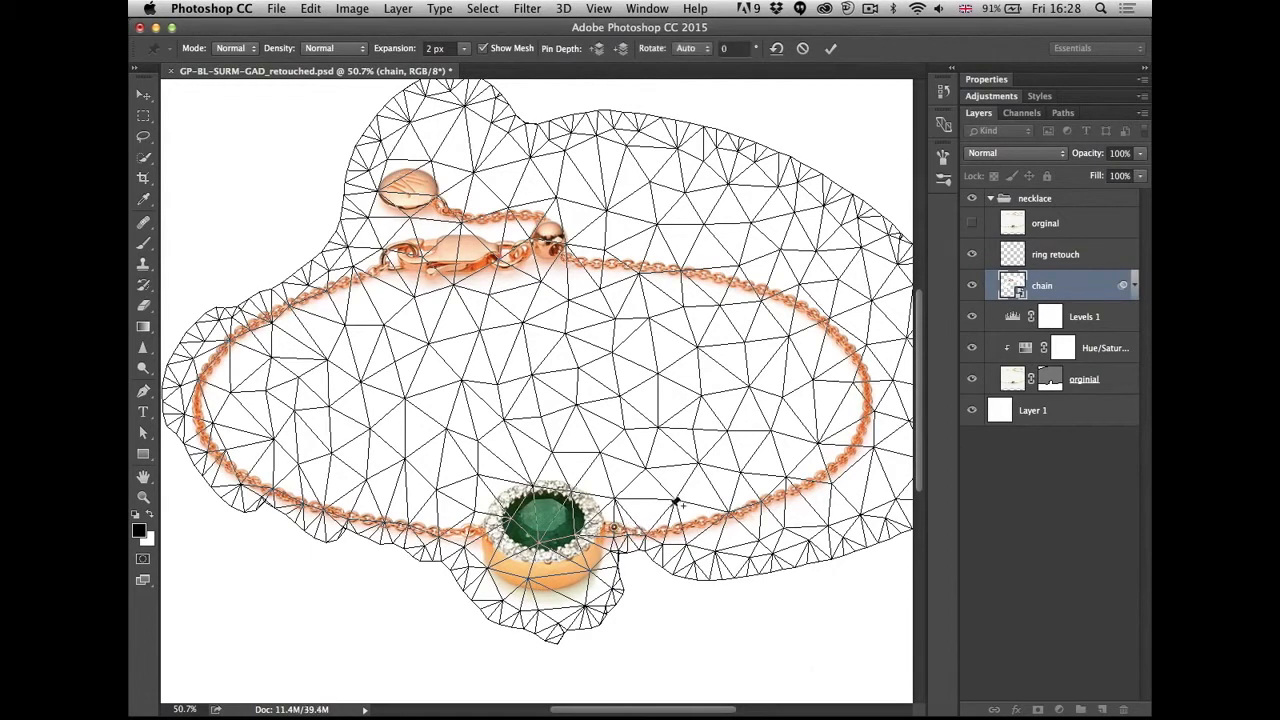
click(648, 530)
click(687, 524)
click(862, 364)
click(830, 326)
click(768, 293)
click(197, 404)
click(214, 360)
click(262, 319)
click(472, 533)
click(568, 257)
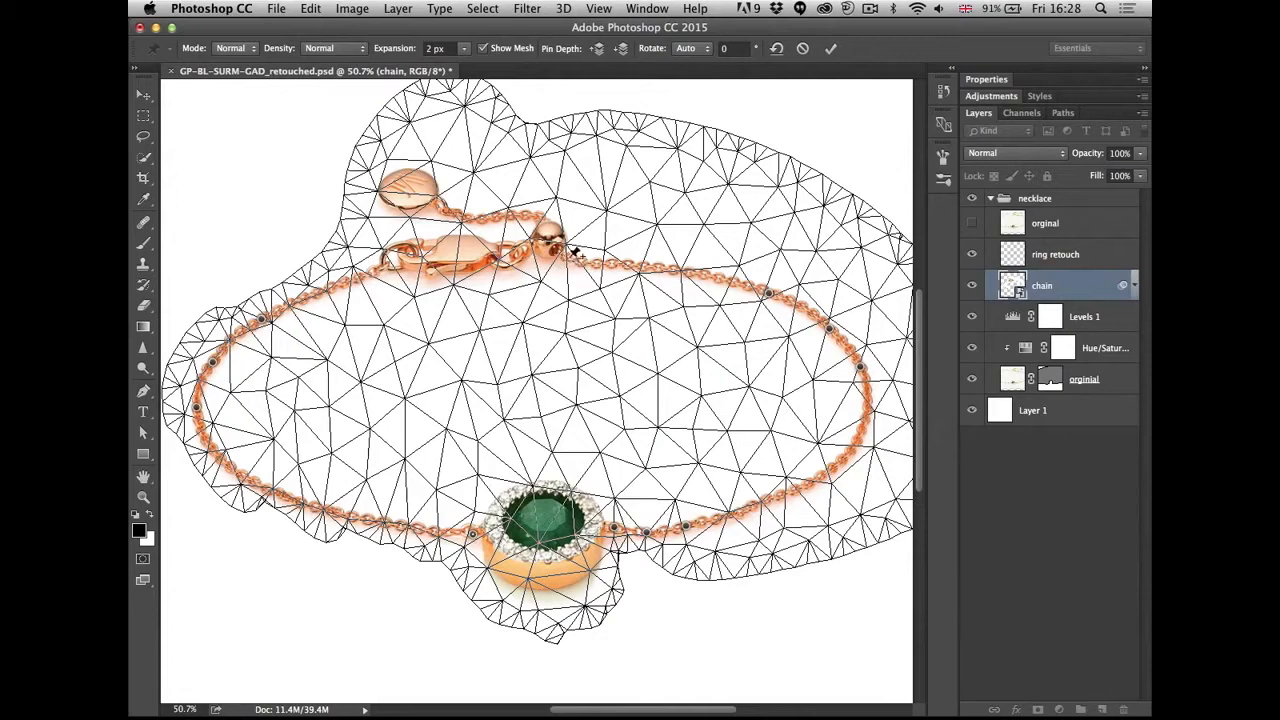
click(618, 261)
click(372, 270)
click(779, 495)
click(839, 466)
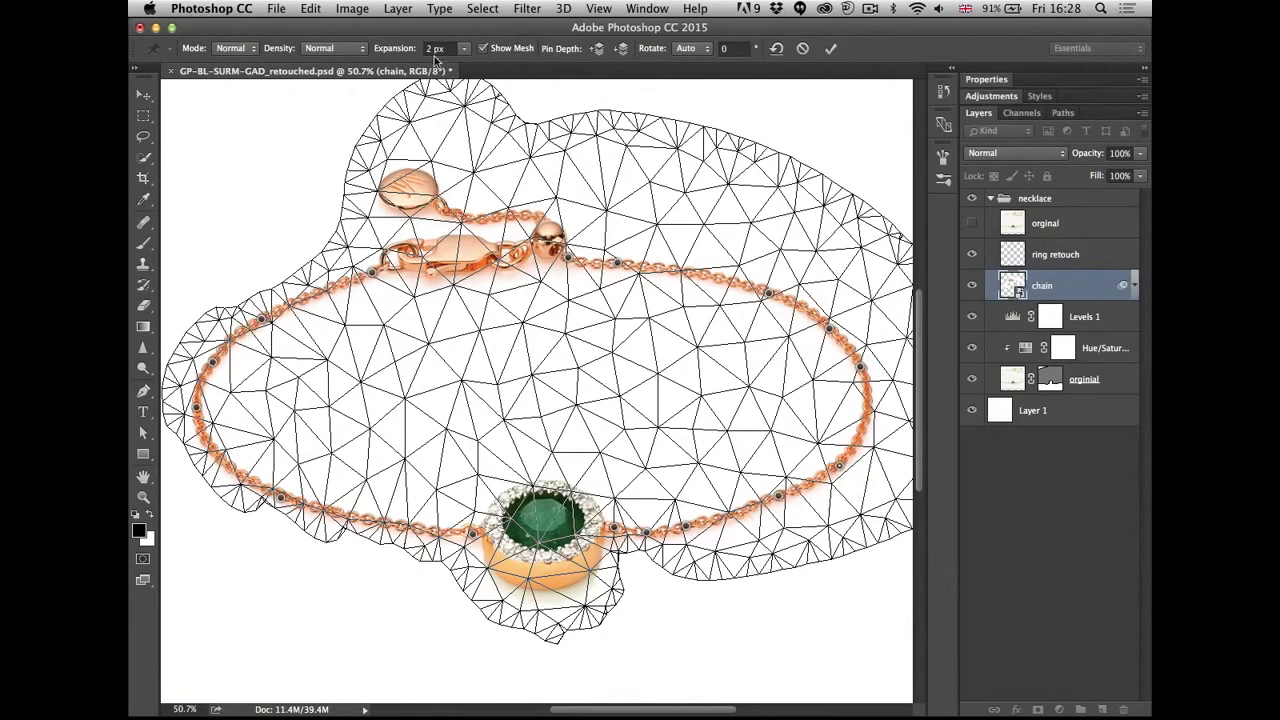
- Hide the mesh, nudge the pins around the chain to even out its curve on both sides, and commit the warp
click(481, 49)
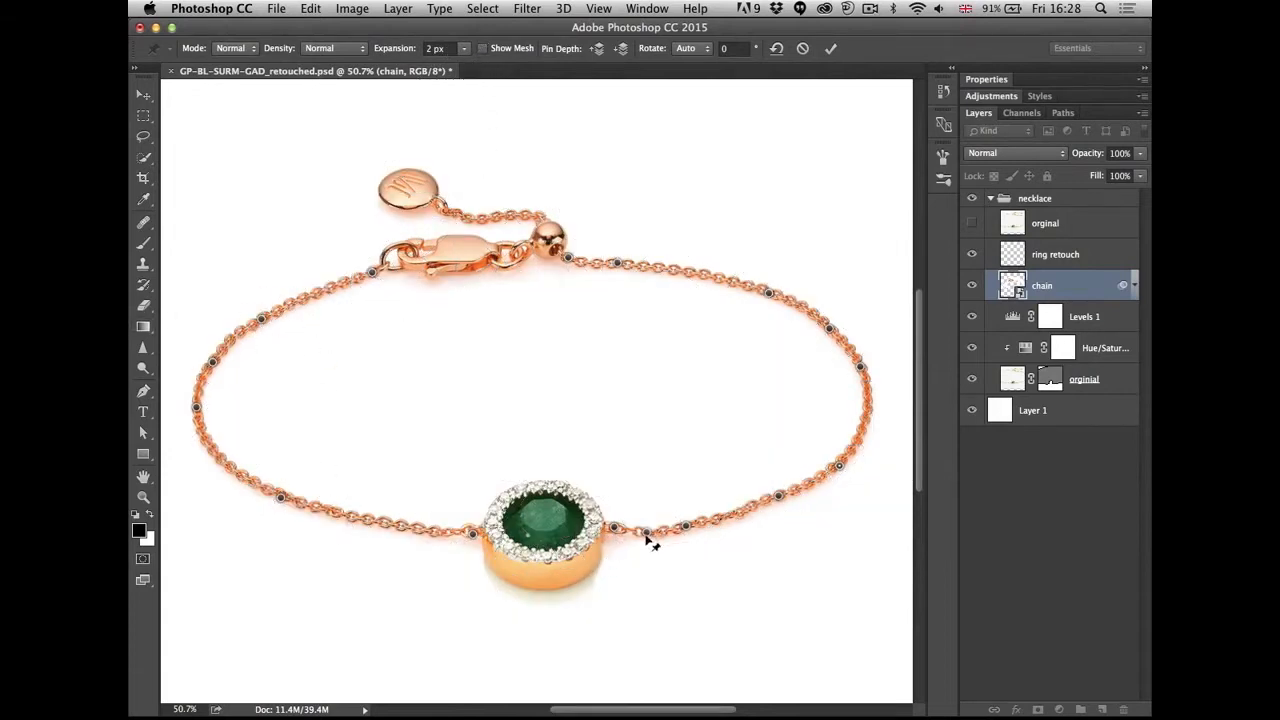
drag(645, 533, 689, 521)
mouse_move(857, 368)
mouse_down()
mouse_move(843, 372)
mouse_move(880, 378)
mouse_move(833, 378)
mouse_move(874, 382)
mouse_move(860, 376)
mouse_up()
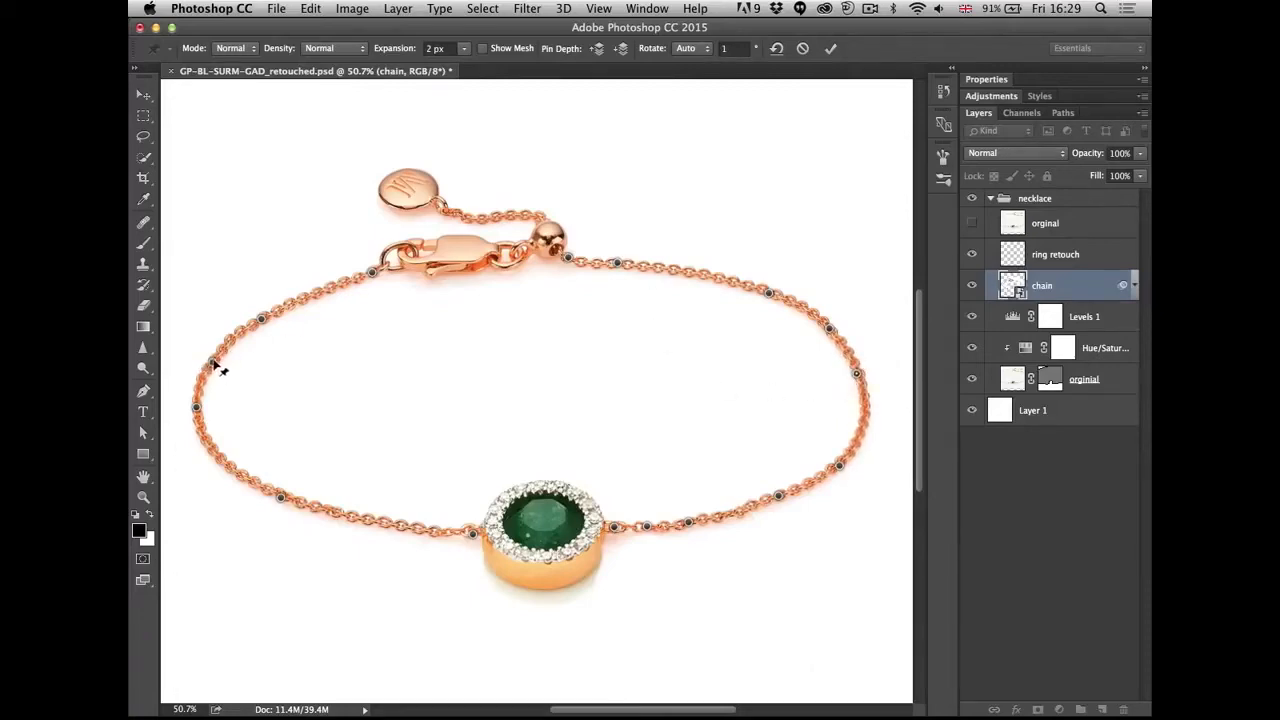
drag(213, 366, 218, 368)
drag(196, 410, 199, 412)
drag(266, 313, 265, 317)
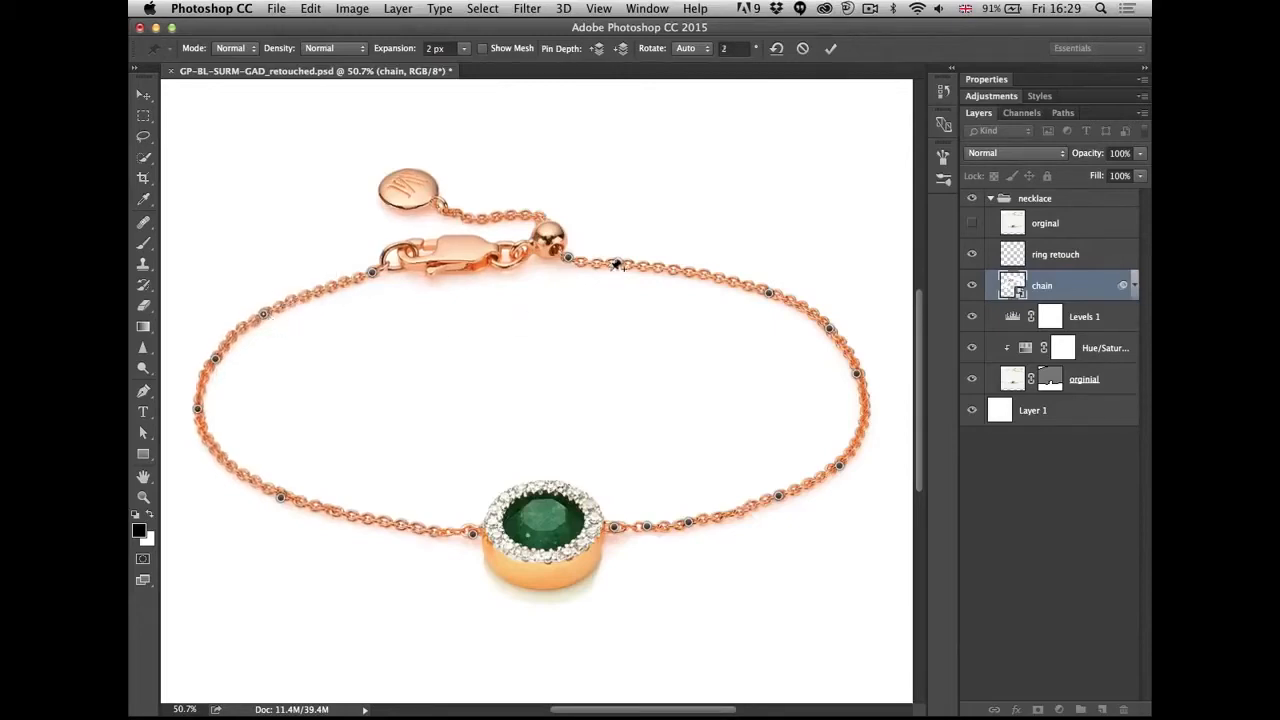
drag(618, 267, 620, 262)
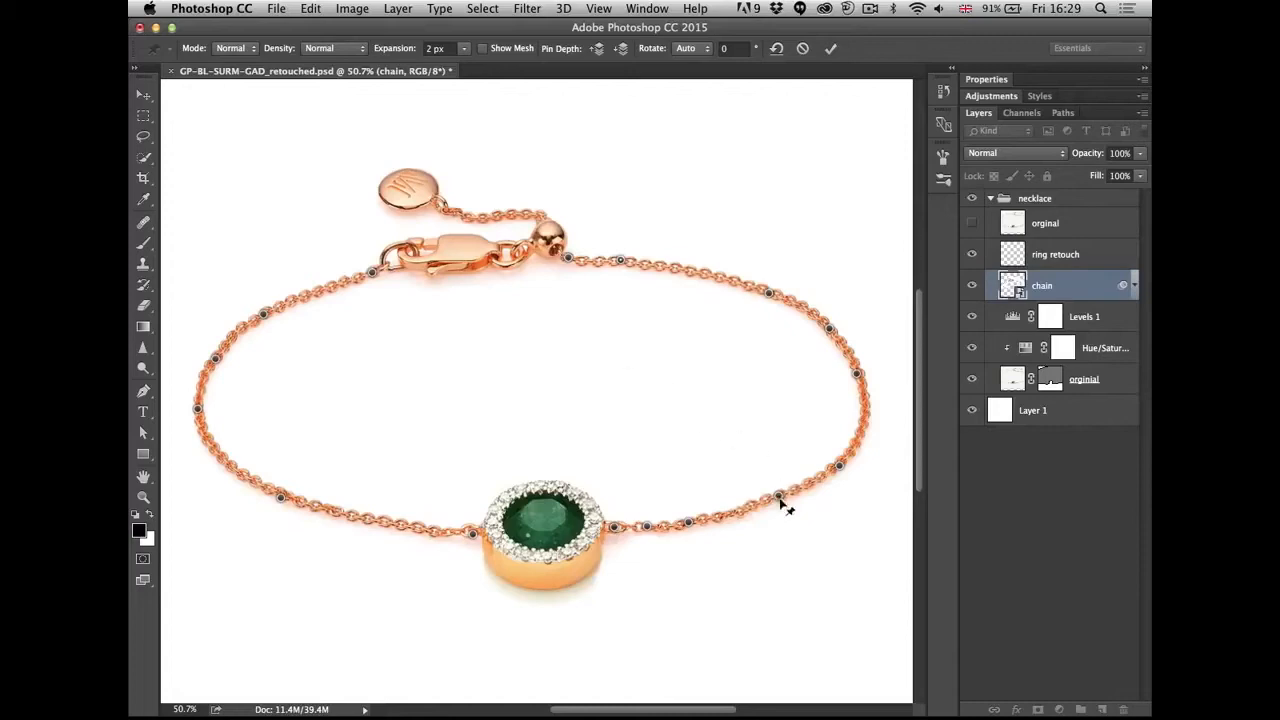
drag(779, 500, 779, 500)
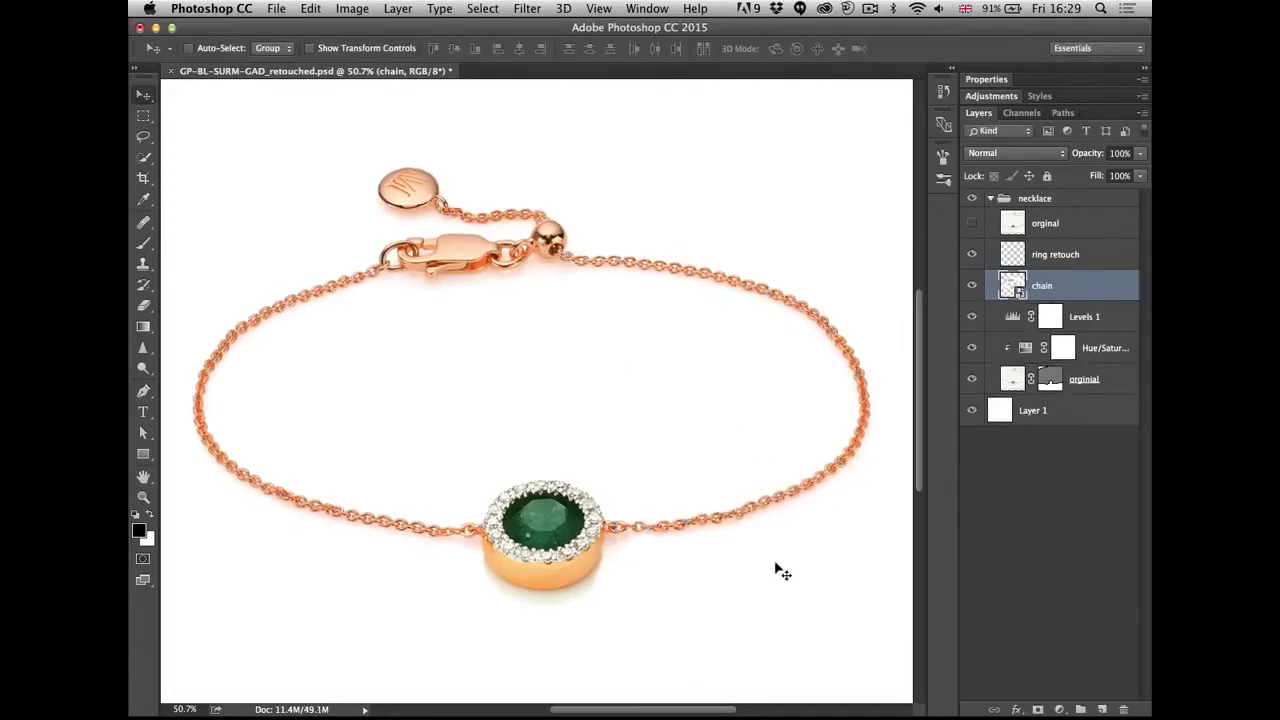
- Undo and redo the Puppet Warp repeatedly to compare the chain before and after, leaving the warp applied
key(super+z)
key(super+z)
key(super+z)
key(super+z)
key(super+z)
key(super+z)
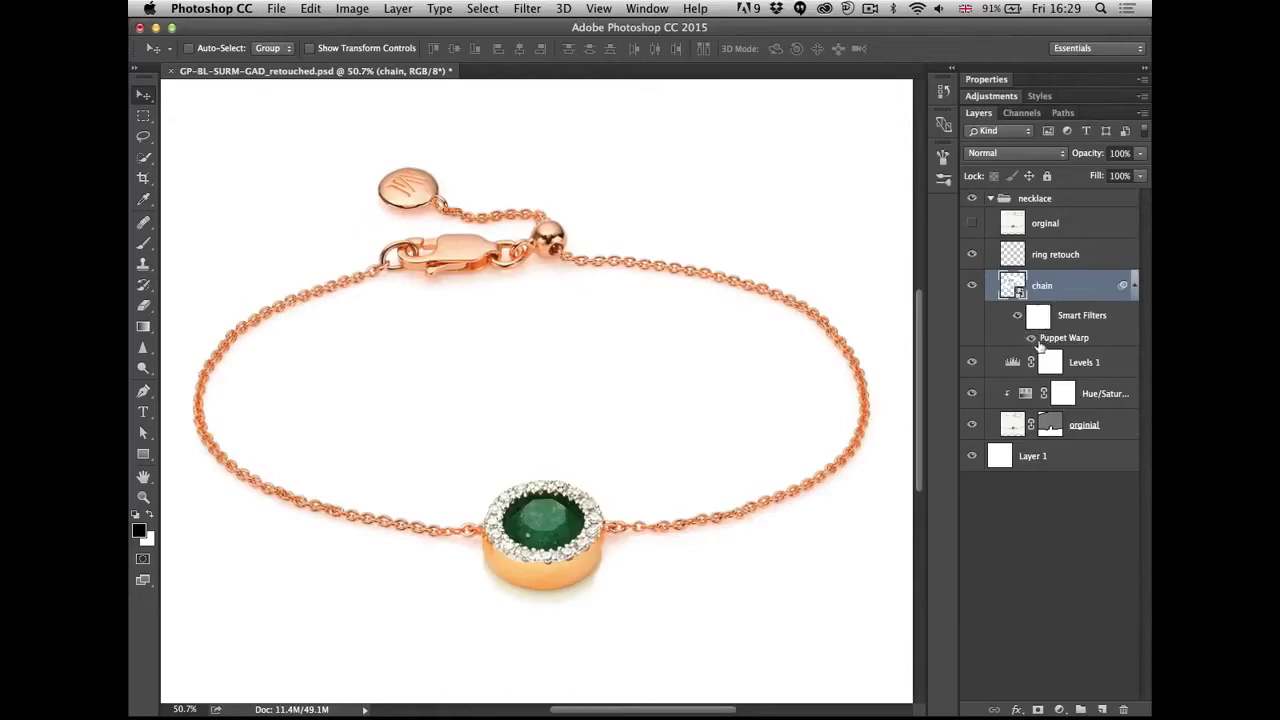
- Toggle the chain layer's Smart Filters and reopen the Puppet Warp filter to review its editable pins
click(1016, 318)
click(1016, 316)
double_click(1064, 338)
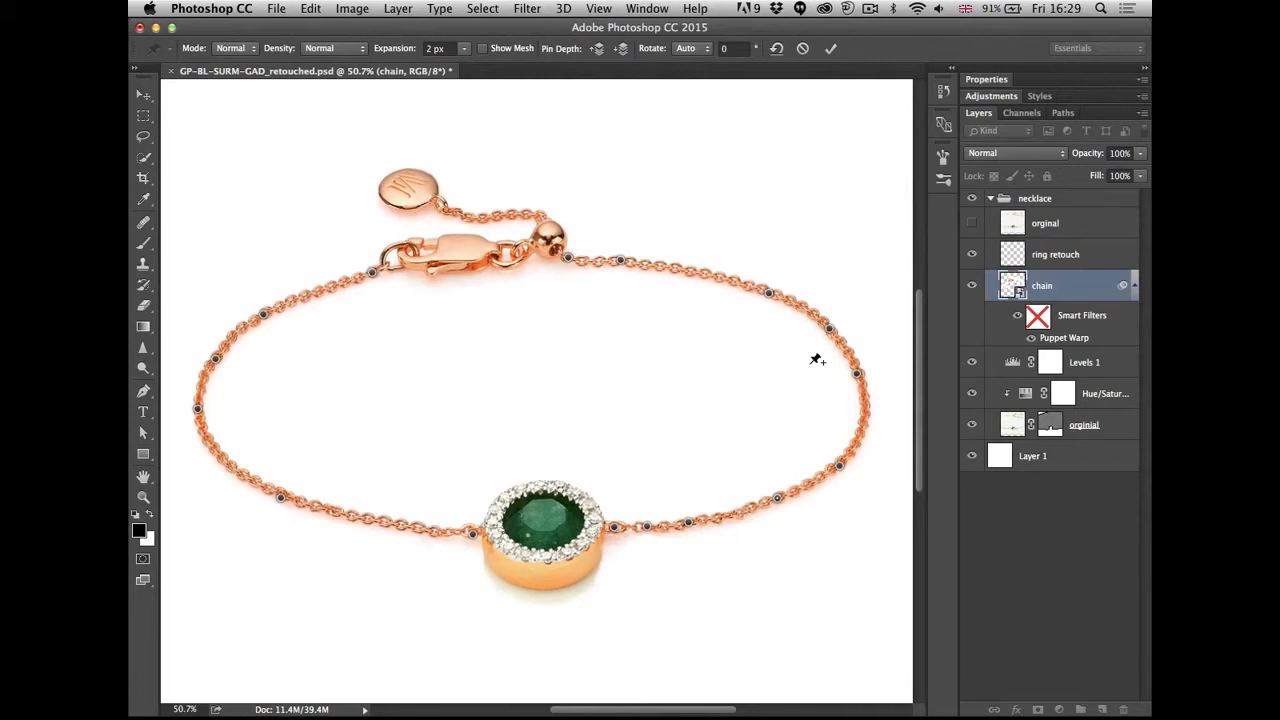
key(Return)
- Close the bracelet document without saving and open 18_face_change.psd from Adobe Bridge
key(super+w)
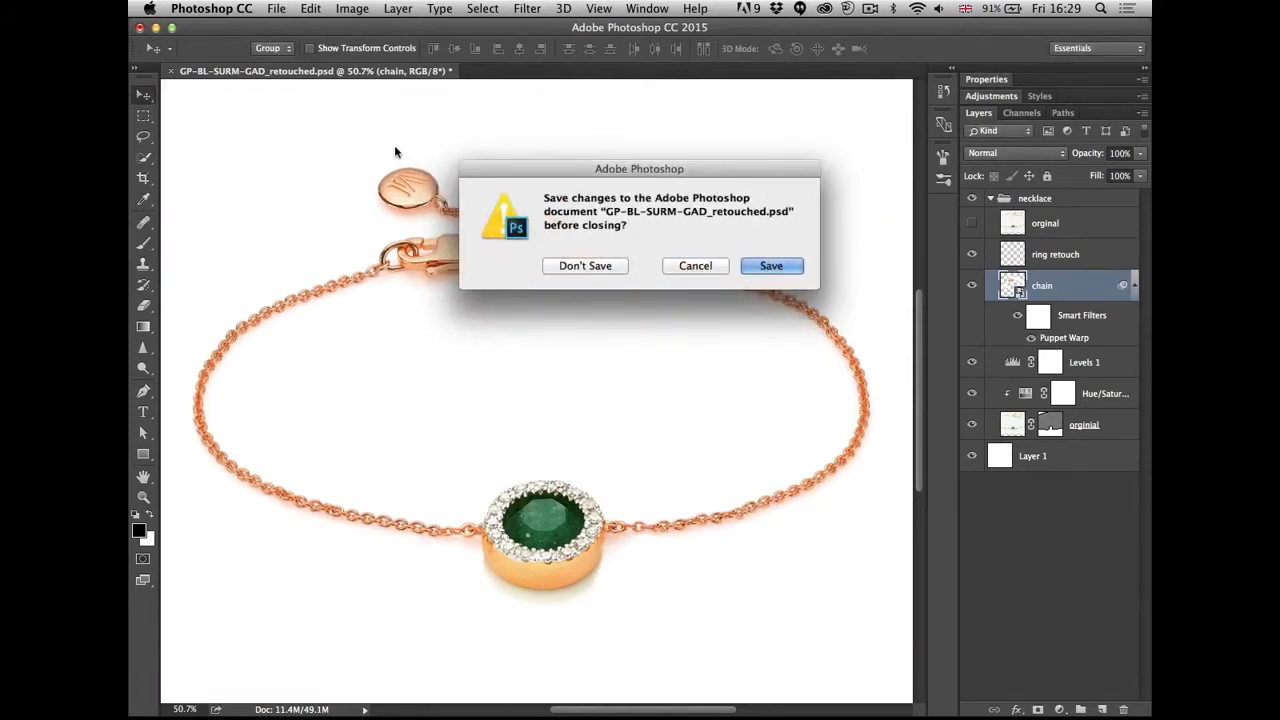
click(586, 266)
key(super+Tab)
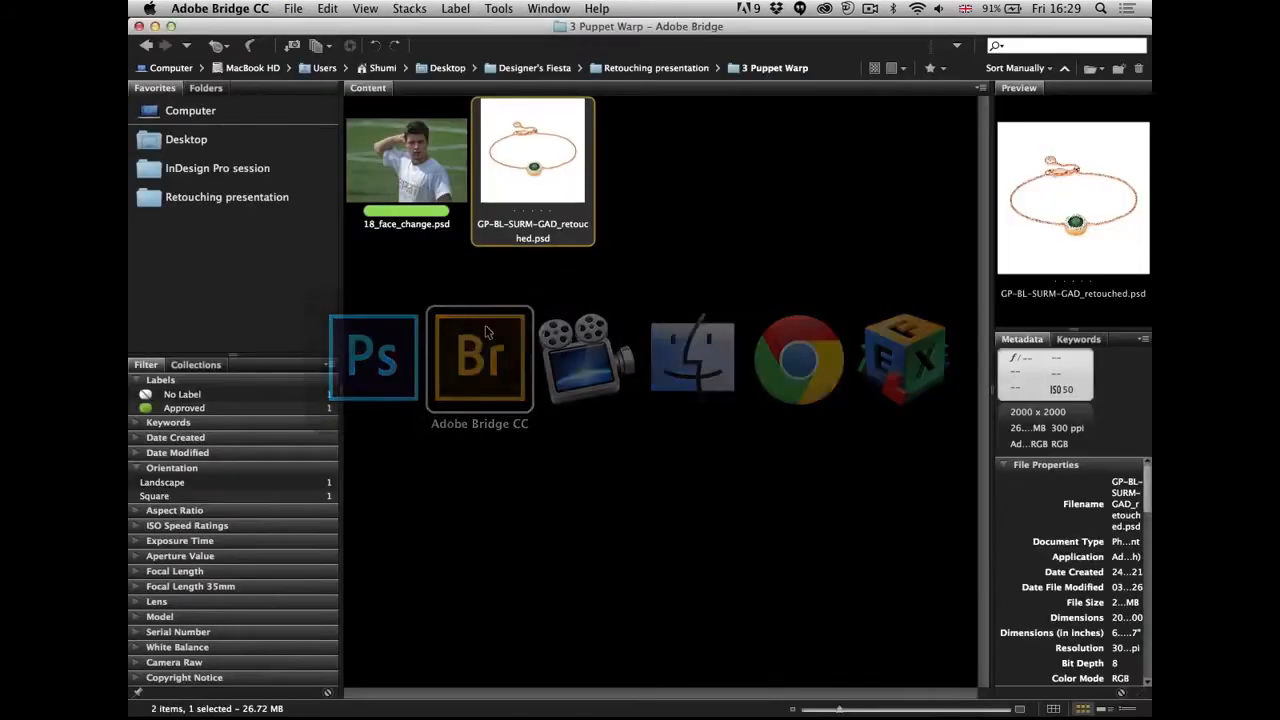
double_click(418, 160)
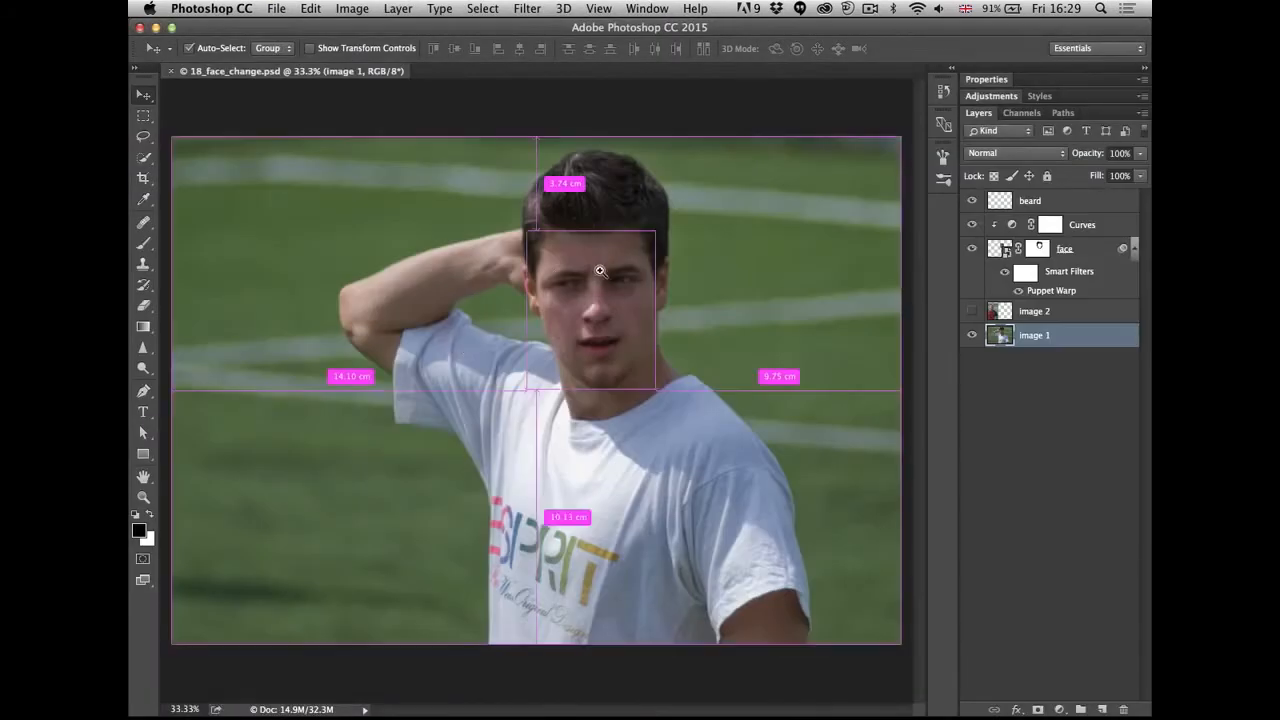
- Toggle the face layer's visibility to compare the replaced face with the original one, leaving the layer hidden
super+click(632, 298)
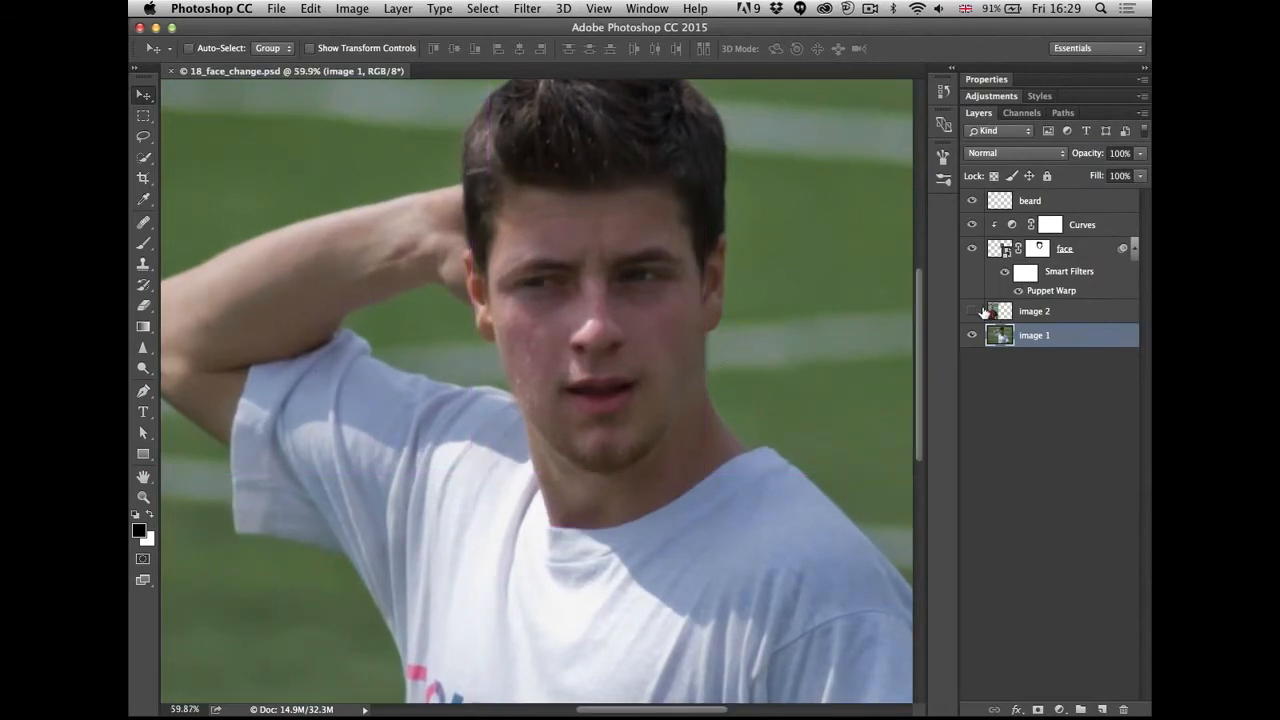
click(972, 249)
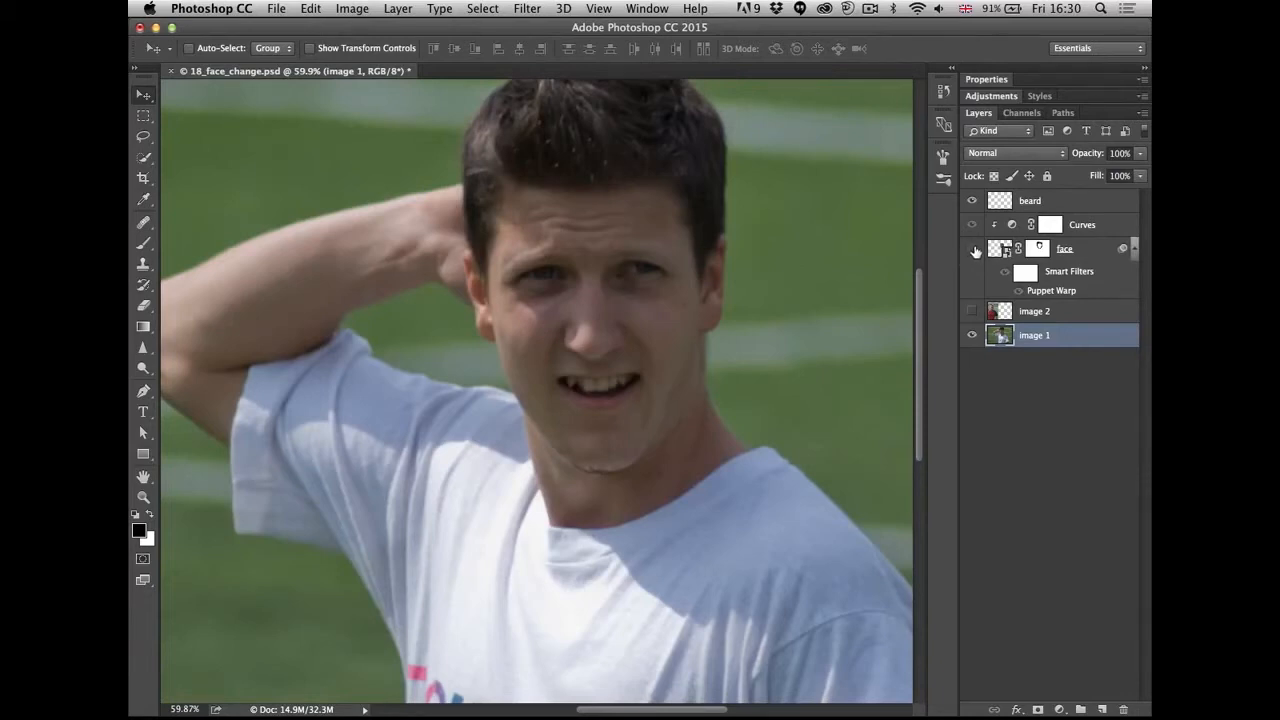
click(972, 250)
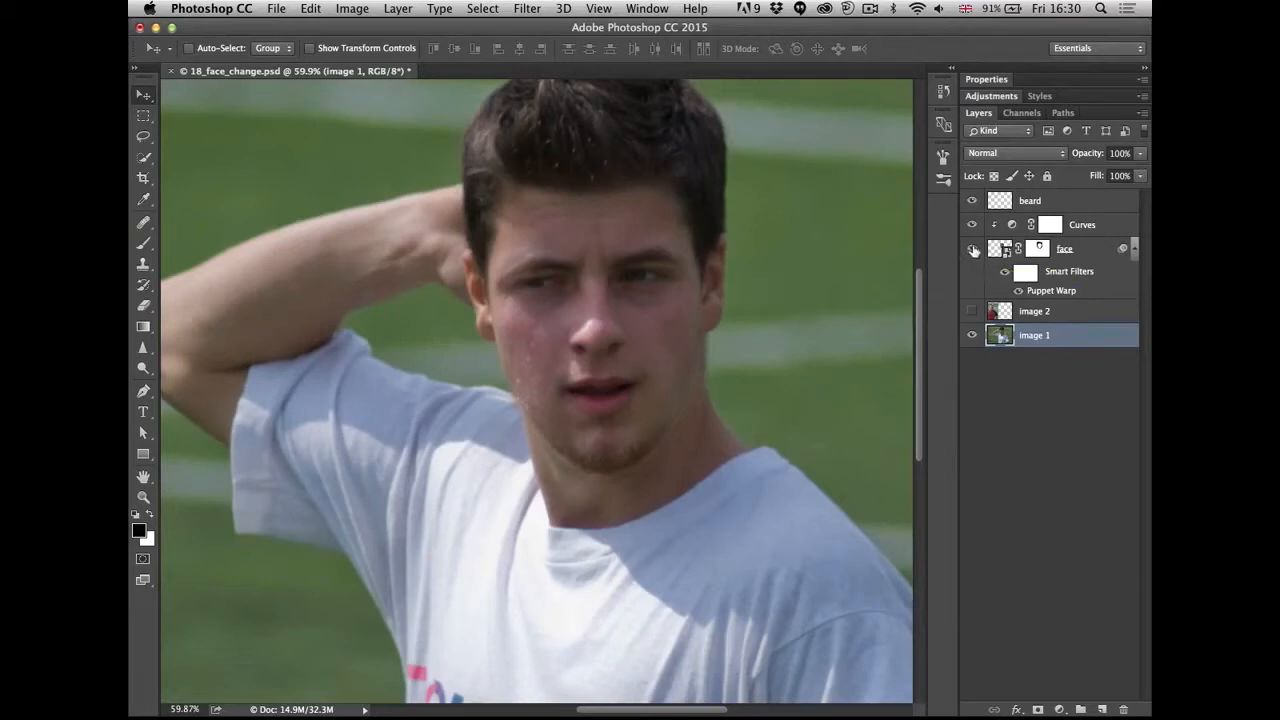
click(974, 250)
click(972, 250)
click(970, 250)
- Show the image 2 layer to examine the source portrait, hide it again and turn the face layer back on
click(971, 312)
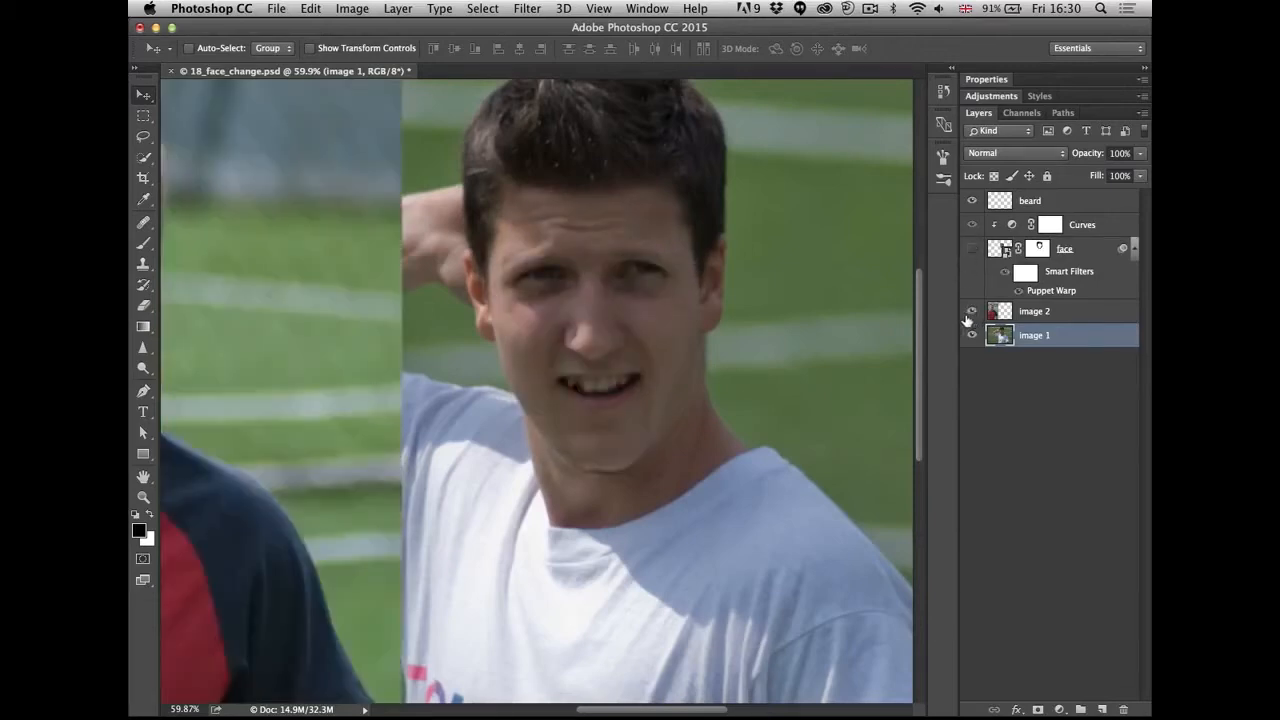
scroll(447, 367, down, 5)
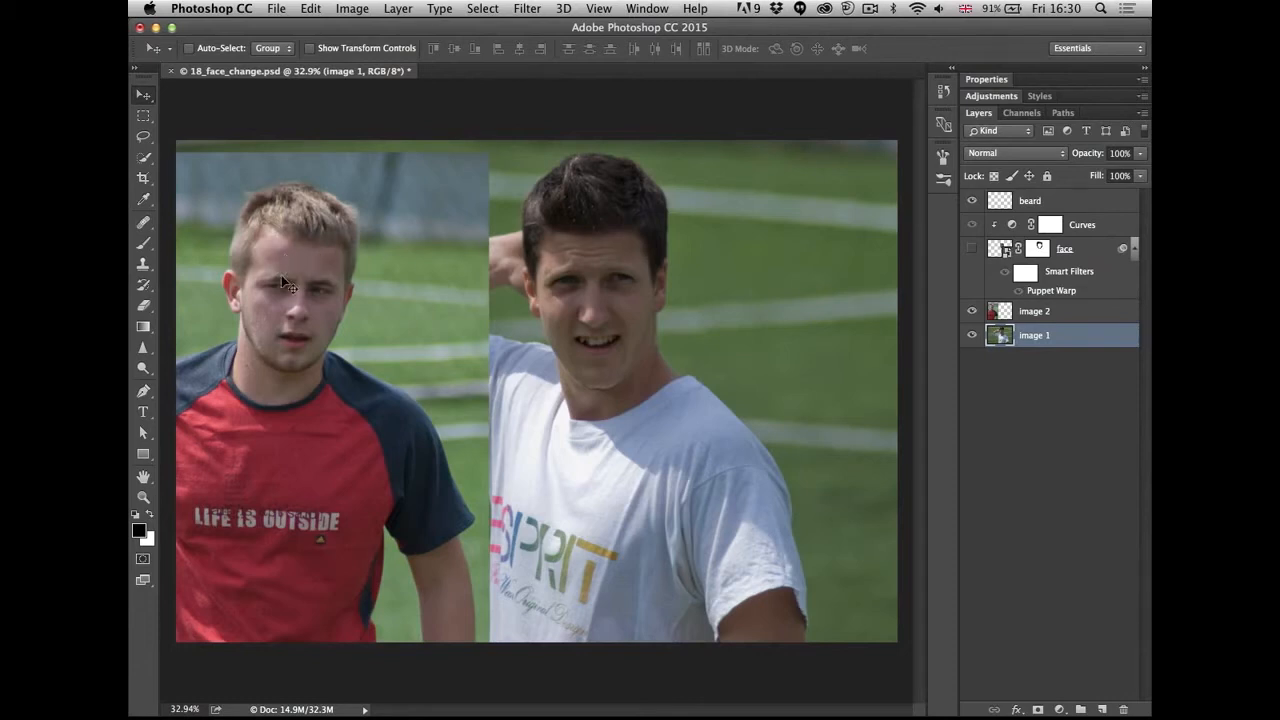
click(971, 314)
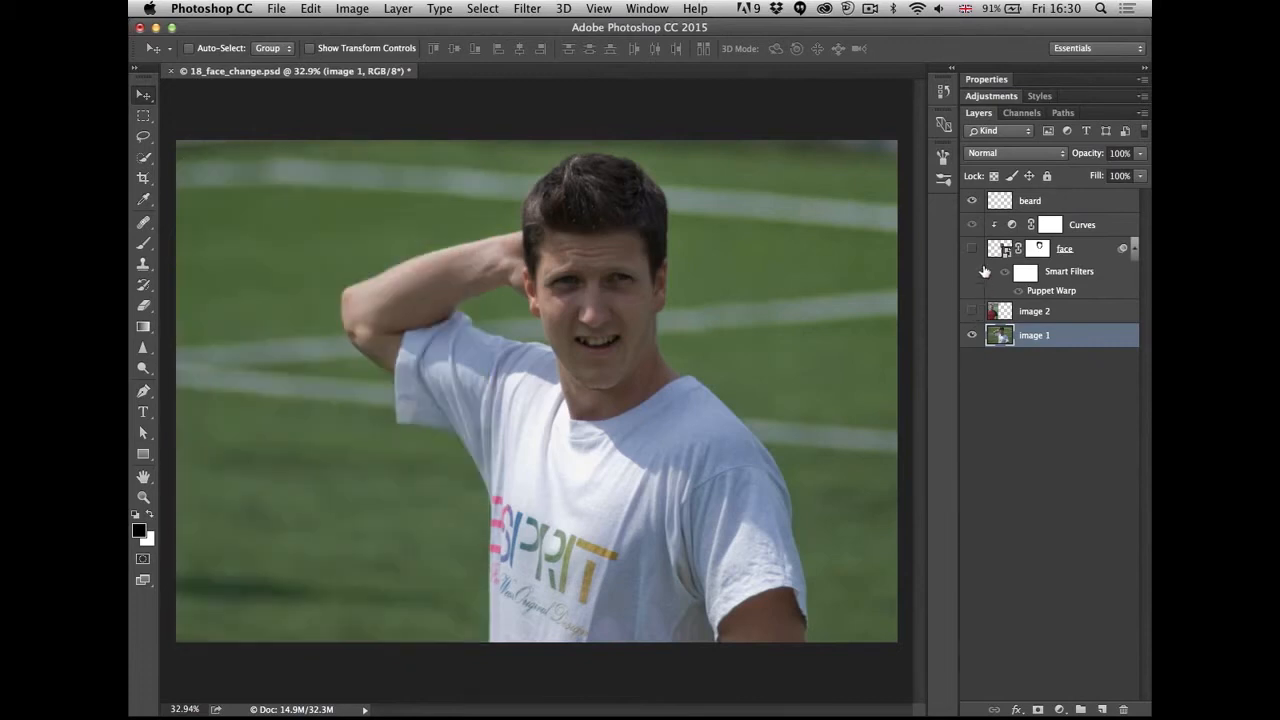
click(971, 248)
- Hide the Smart Filters of the face layer to view the face without its Puppet Warp
key(super)
drag(598, 294, 646, 294)
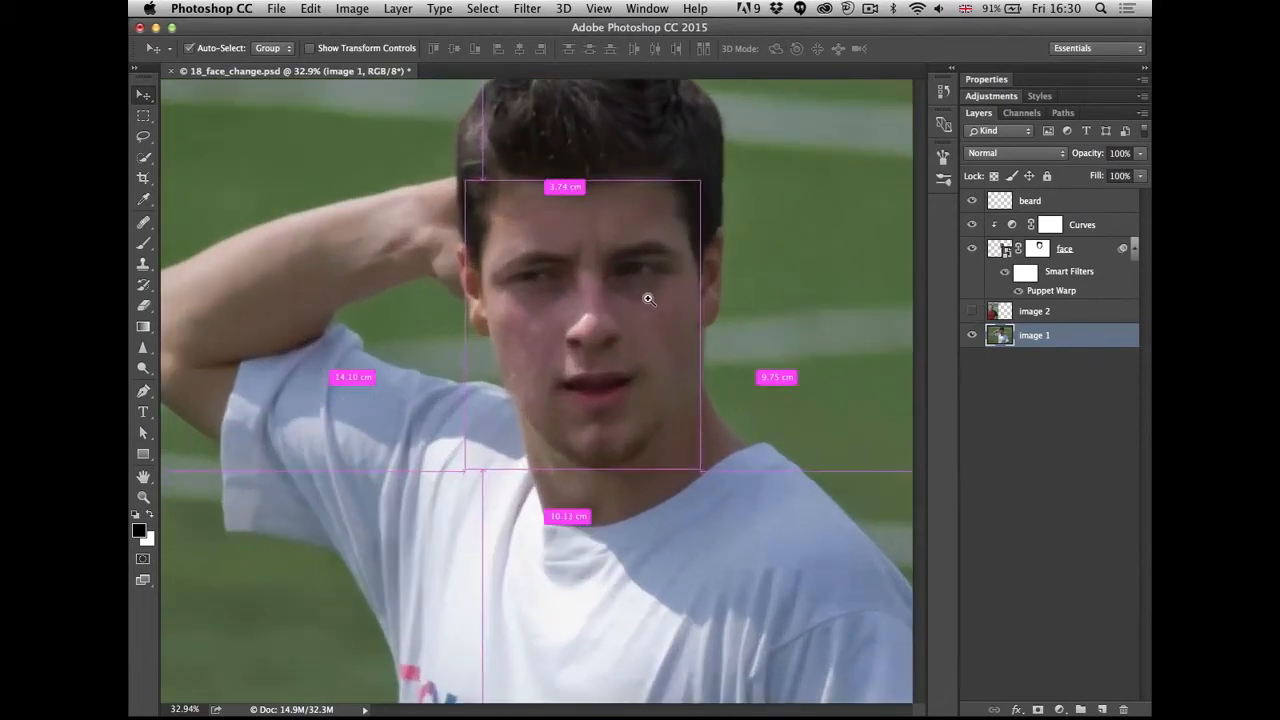
click(1002, 280)
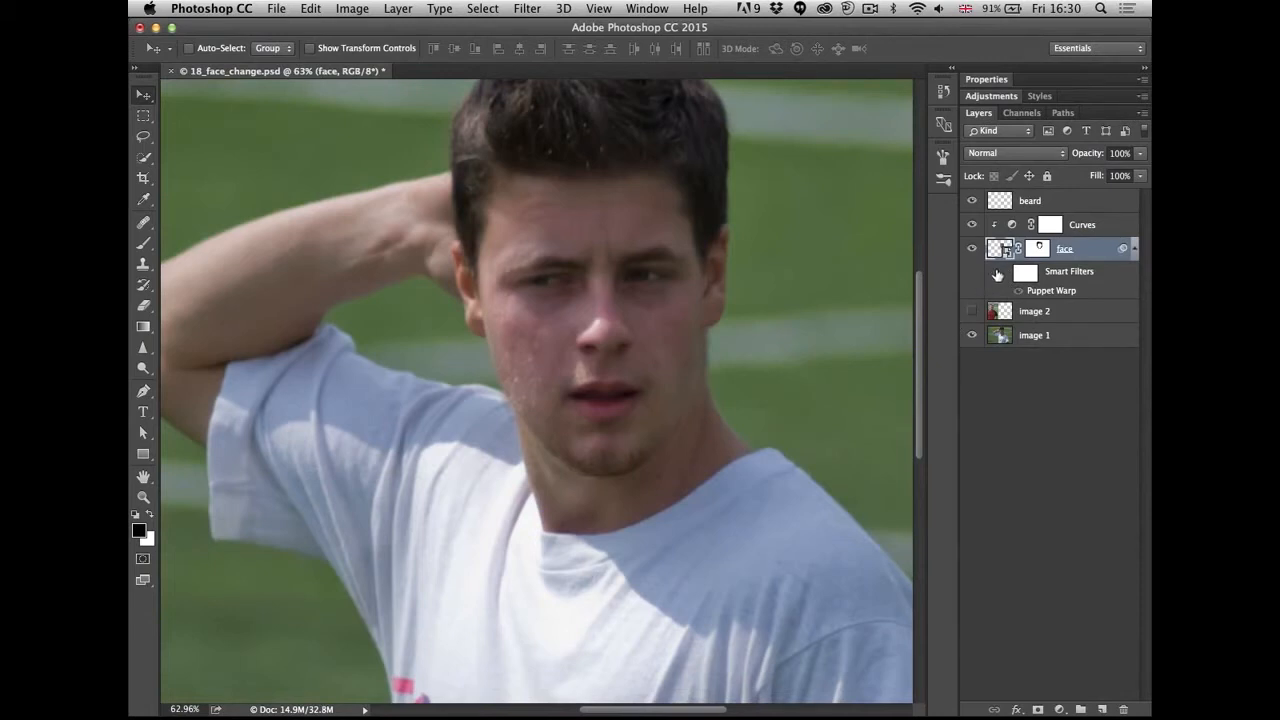
- Disable and re-enable the face layer's mask to compare the masked and unmasked face, and show its Smart Filters again
shift+click(1037, 249)
shift+click(1035, 249)
shift+click(1035, 249)
shift+click(1035, 249)
click(1003, 274)
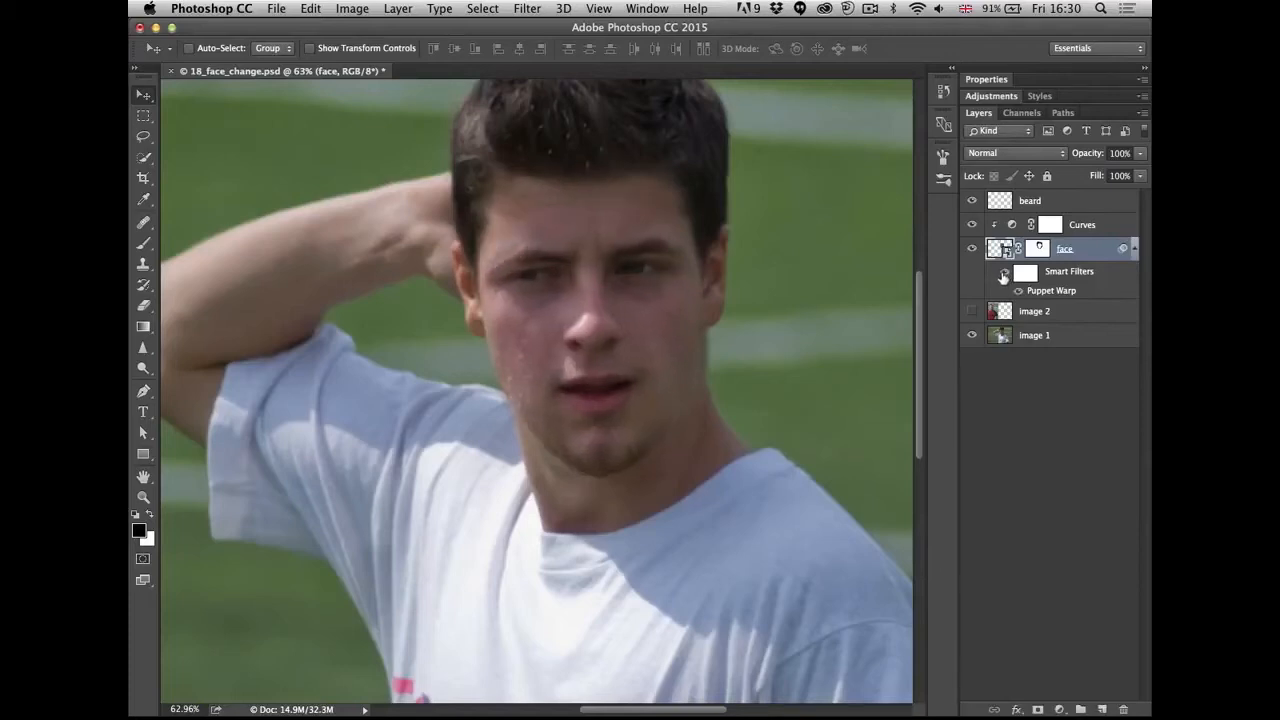
- Reopen the face layer's Puppet Warp filter, nudge the pins on one eye and the nose slightly, and apply the warp
double_click(1047, 292)
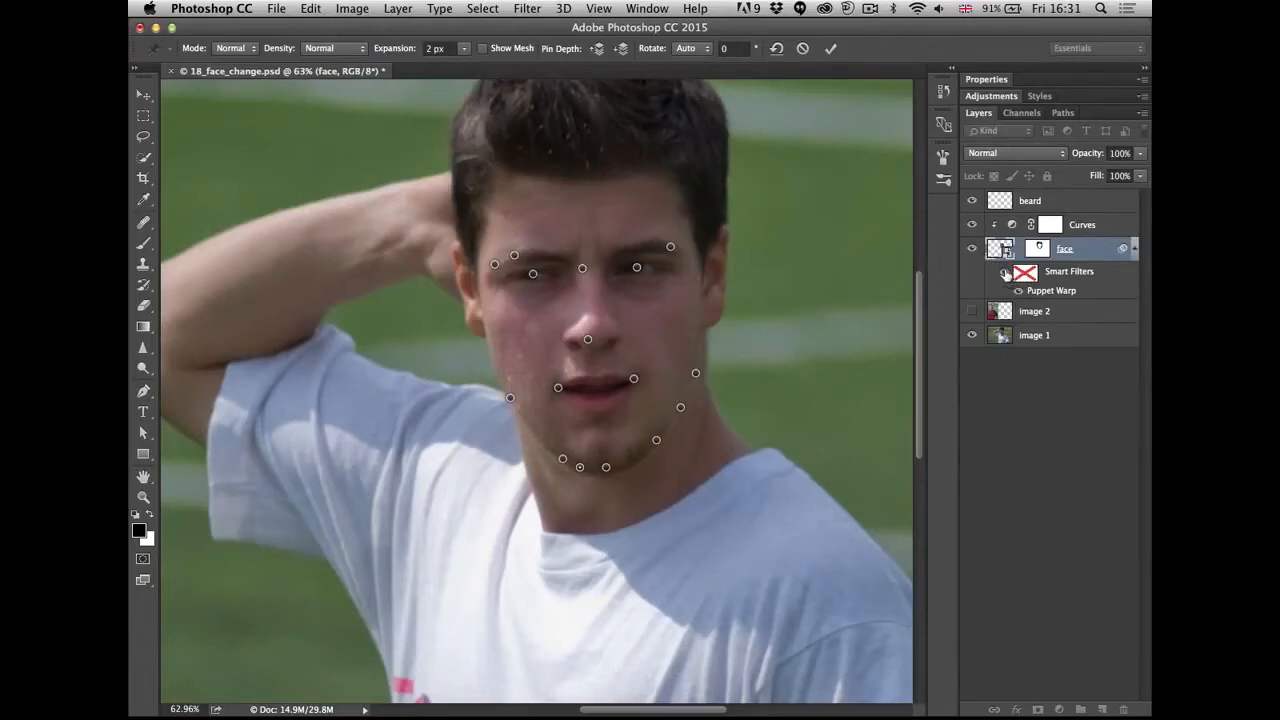
drag(637, 268, 643, 271)
mouse_move(588, 342)
mouse_down()
mouse_move(610, 349)
mouse_move(575, 343)
mouse_move(619, 356)
mouse_move(593, 344)
mouse_up()
key(Return)
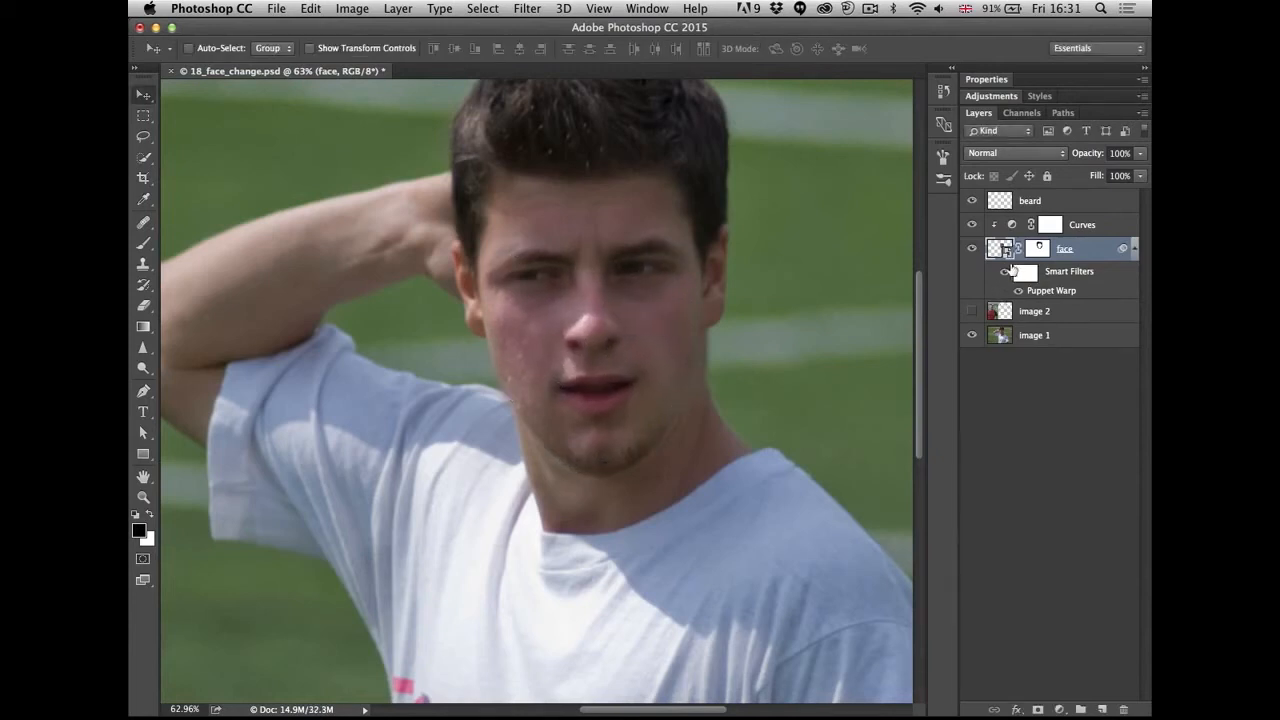
- Show the image 2 layer to compare the source portrait with the replaced face, and hide it again
click(971, 311)
scroll(600, 327, down, 5)
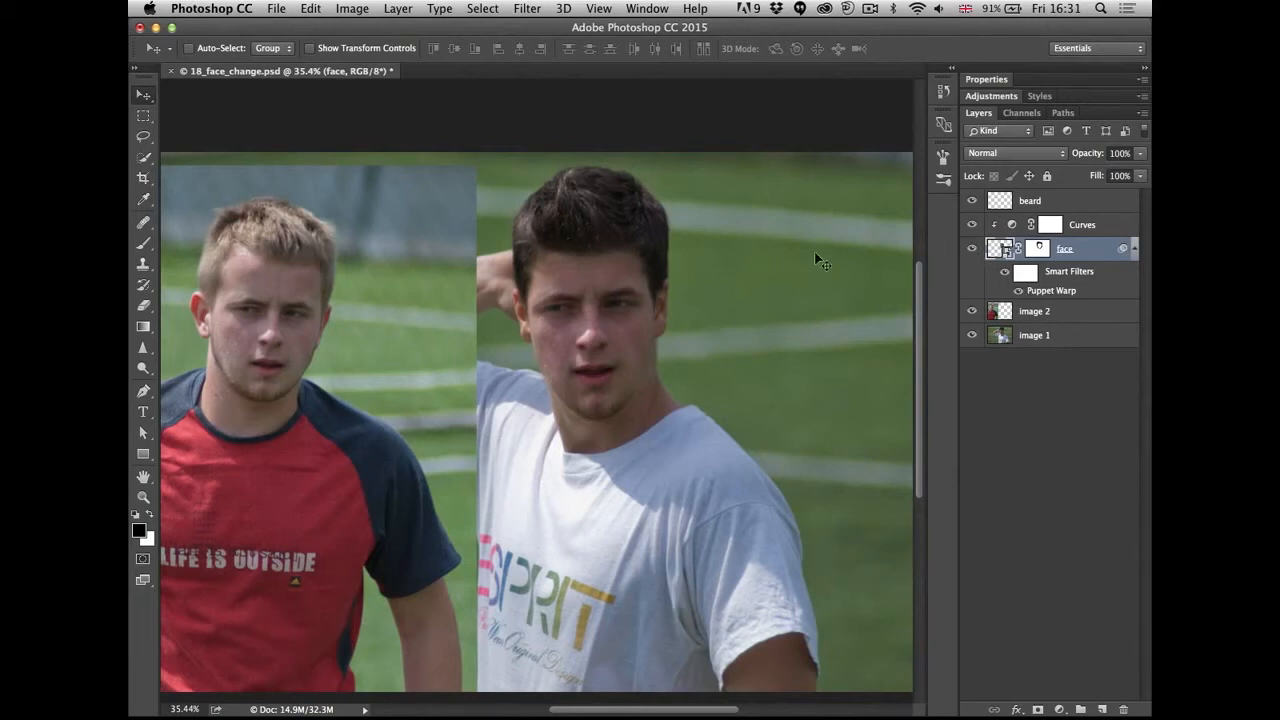
click(971, 311)
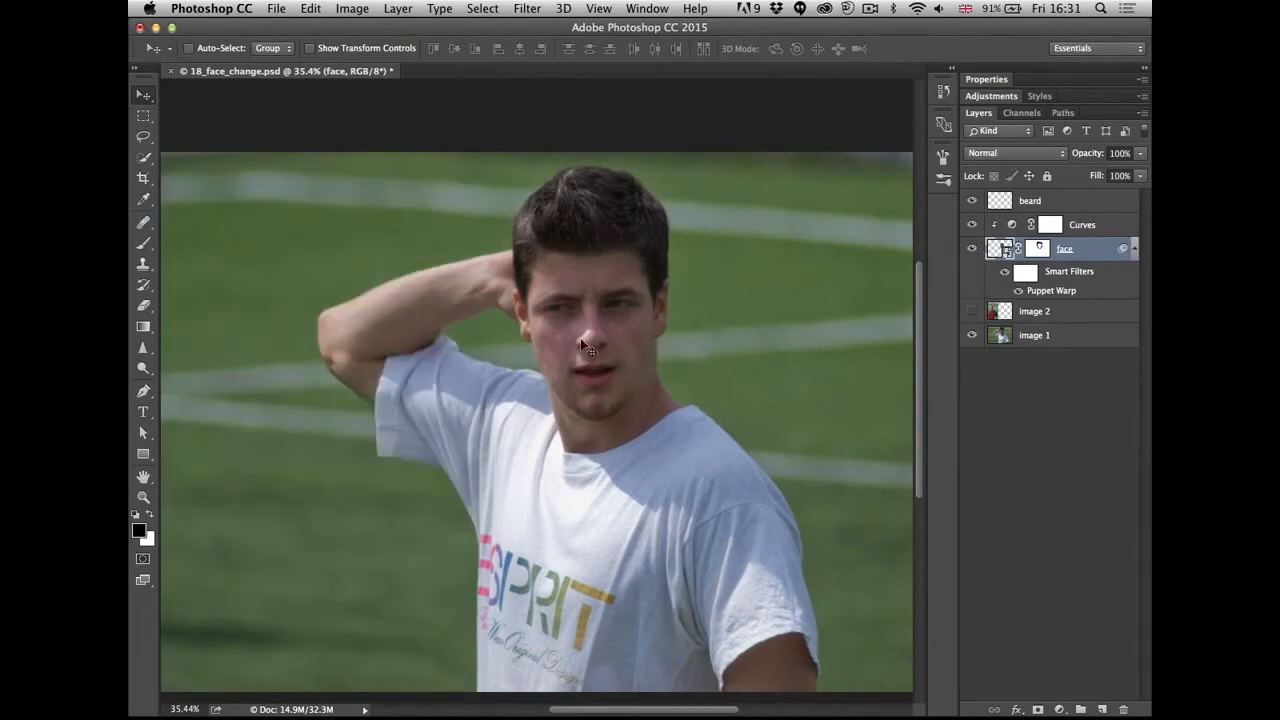
- Hide and show the face layer to compare the original face with the replacement up close
scroll(654, 329, up, 5)
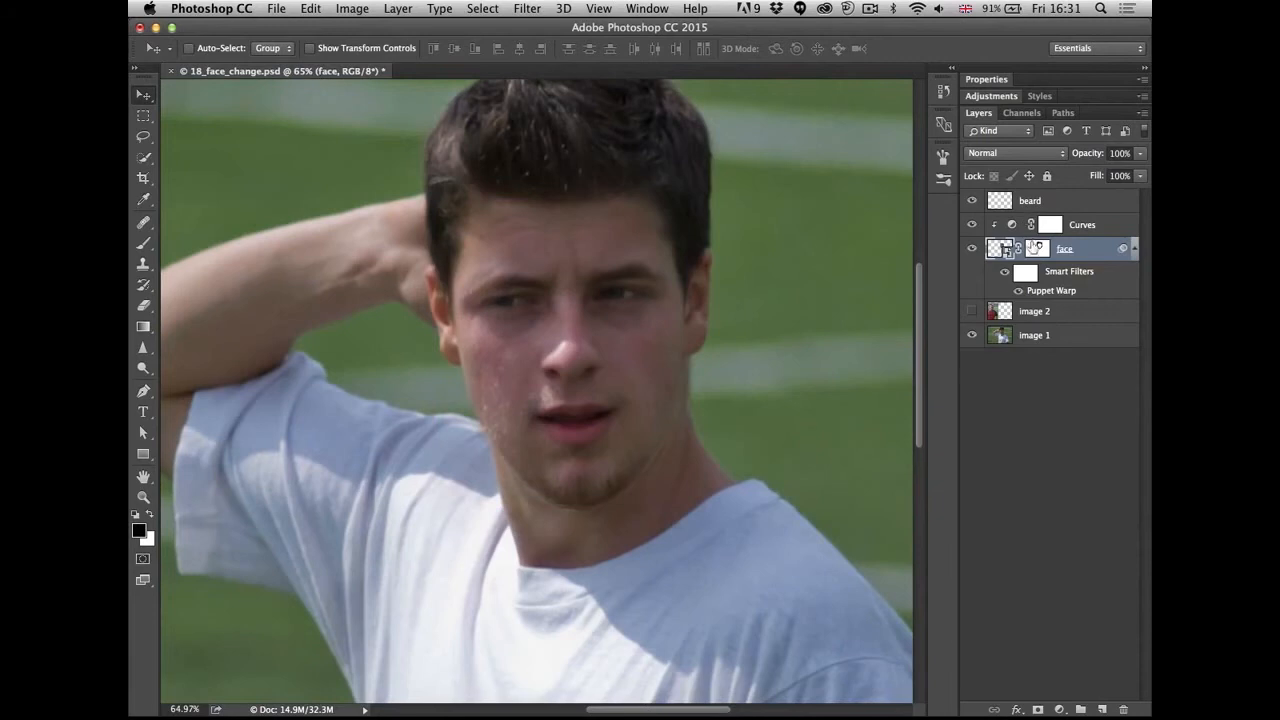
click(971, 250)
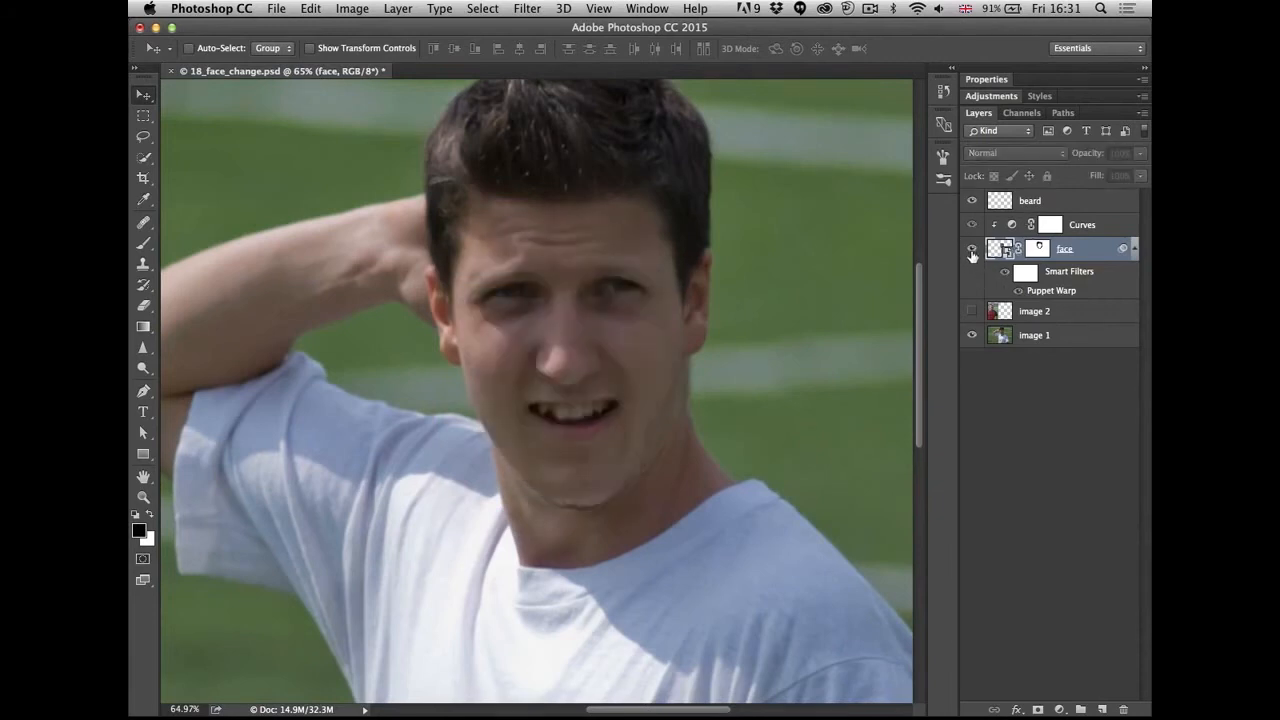
click(971, 250)
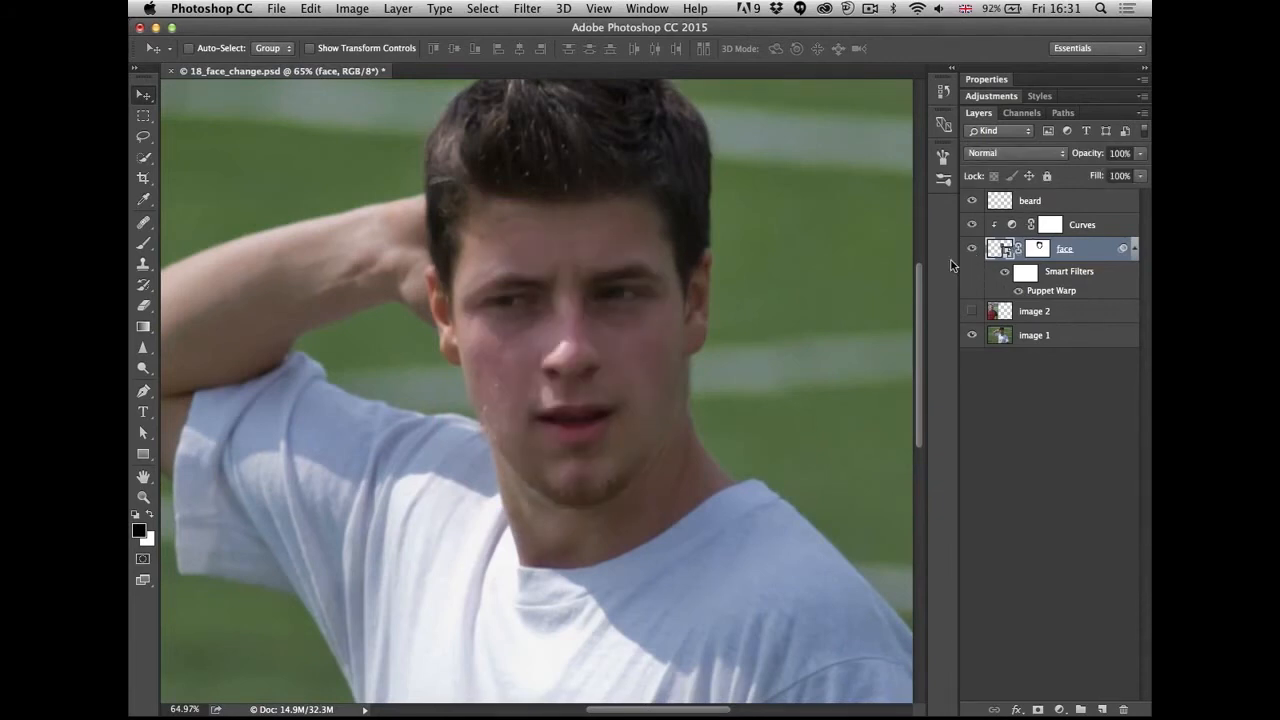
- Toggle the beard layer's visibility to examine the retouched chin up close, and select the beard layer
click(971, 200)
click(971, 200)
scroll(601, 492, up, 5)
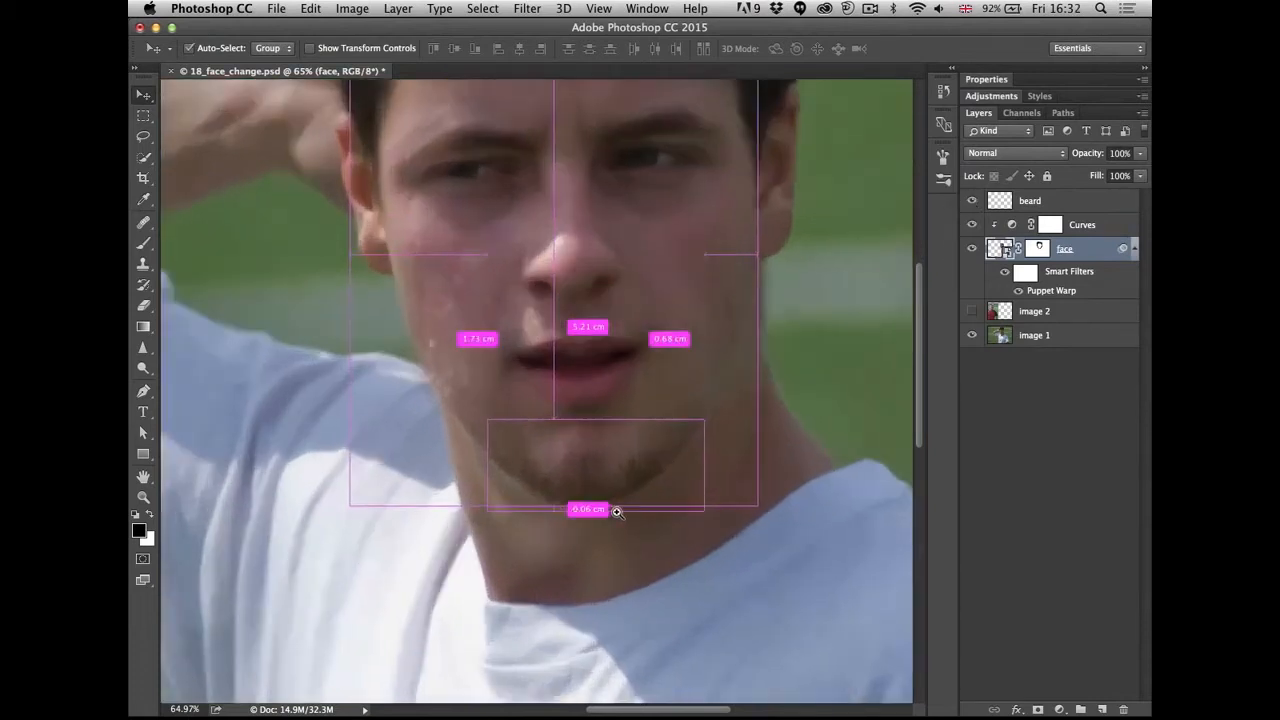
click(970, 201)
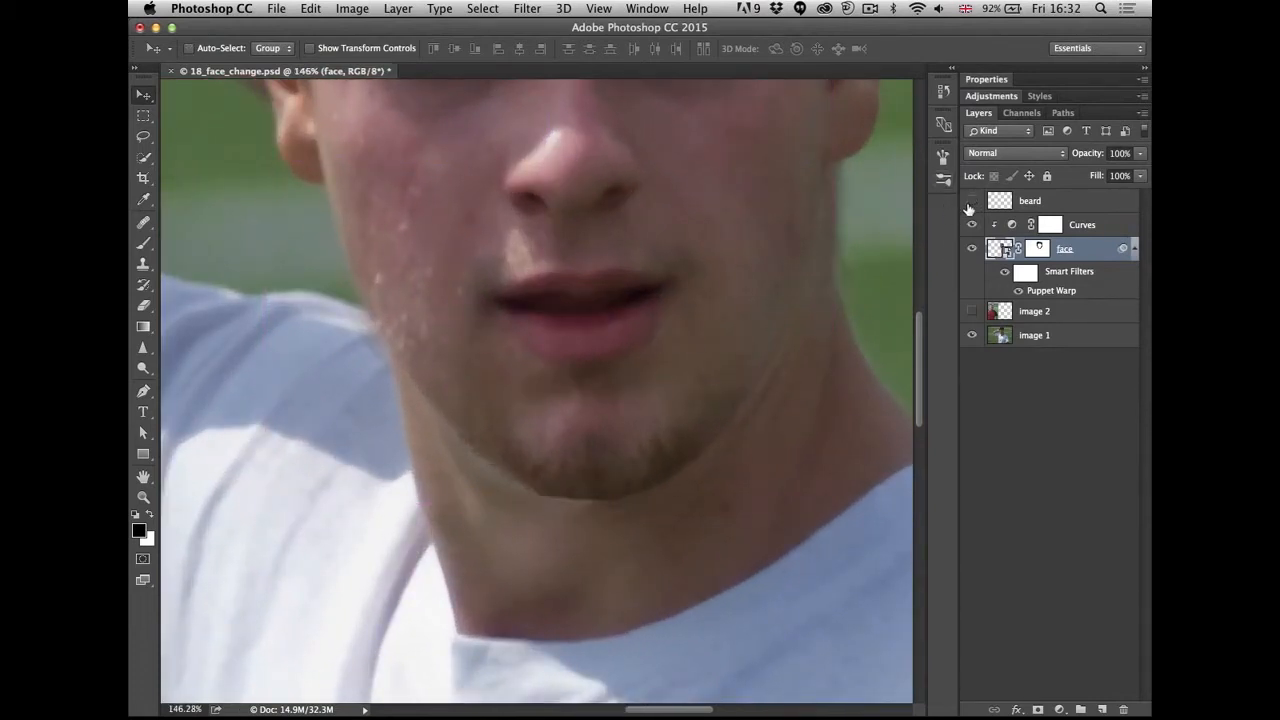
click(970, 203)
click(1006, 207)
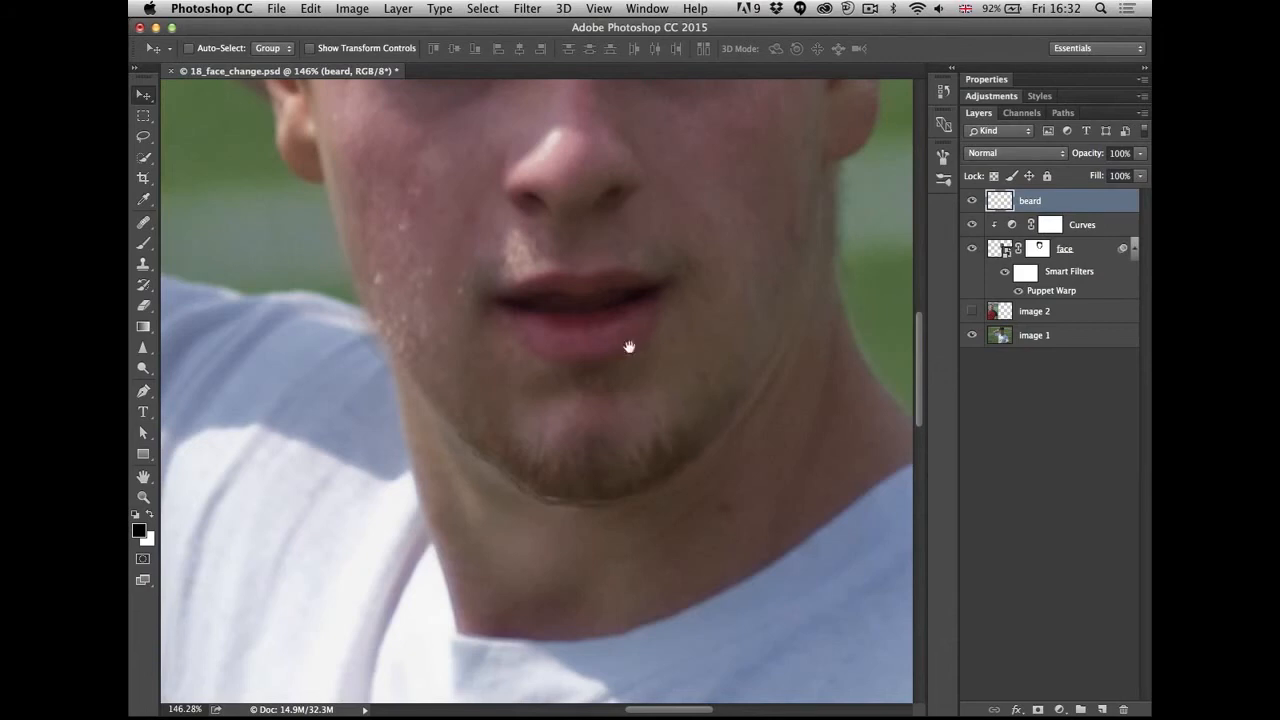
- Close 18_face_change.psd without saving the changes
key(super+0)
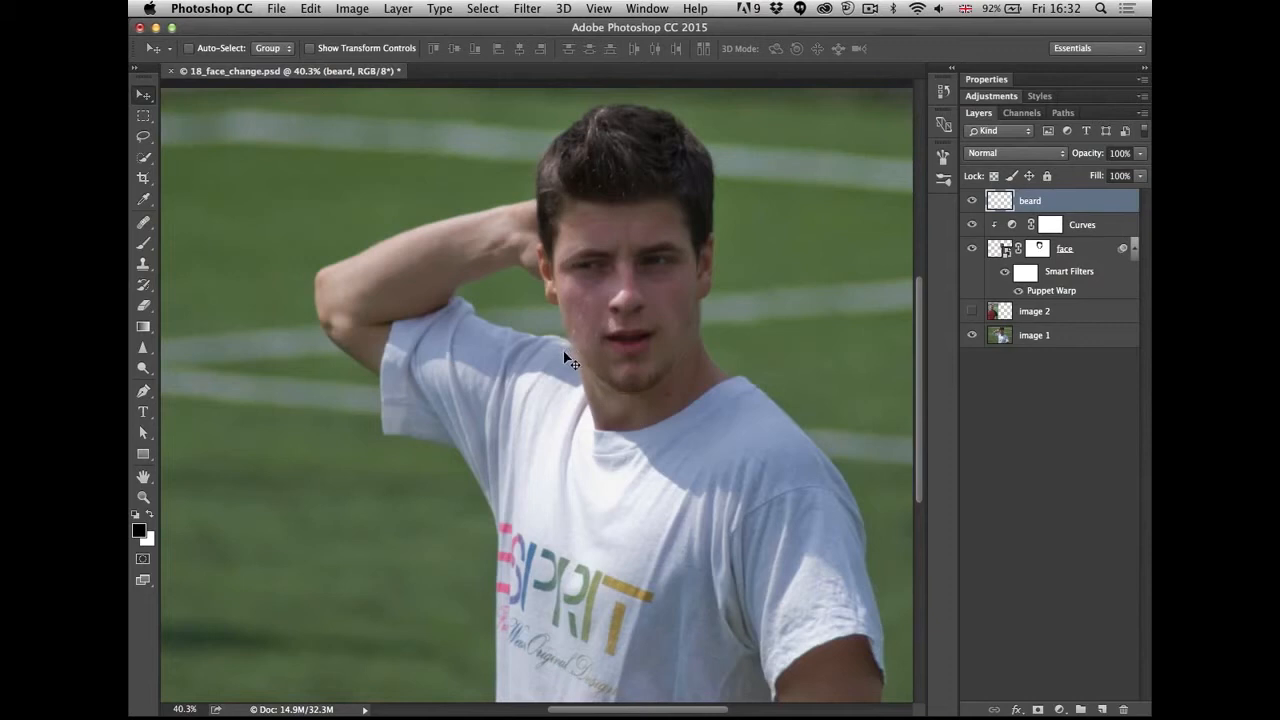
key(super+w)
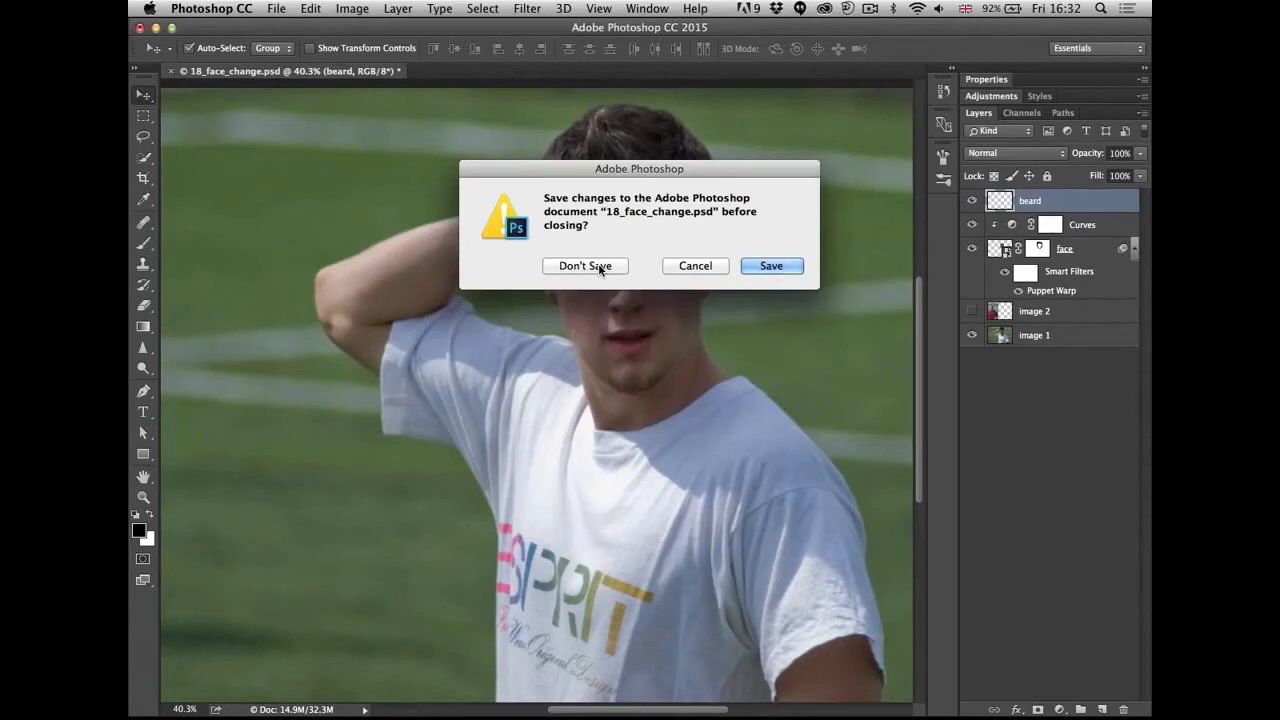
click(606, 268)
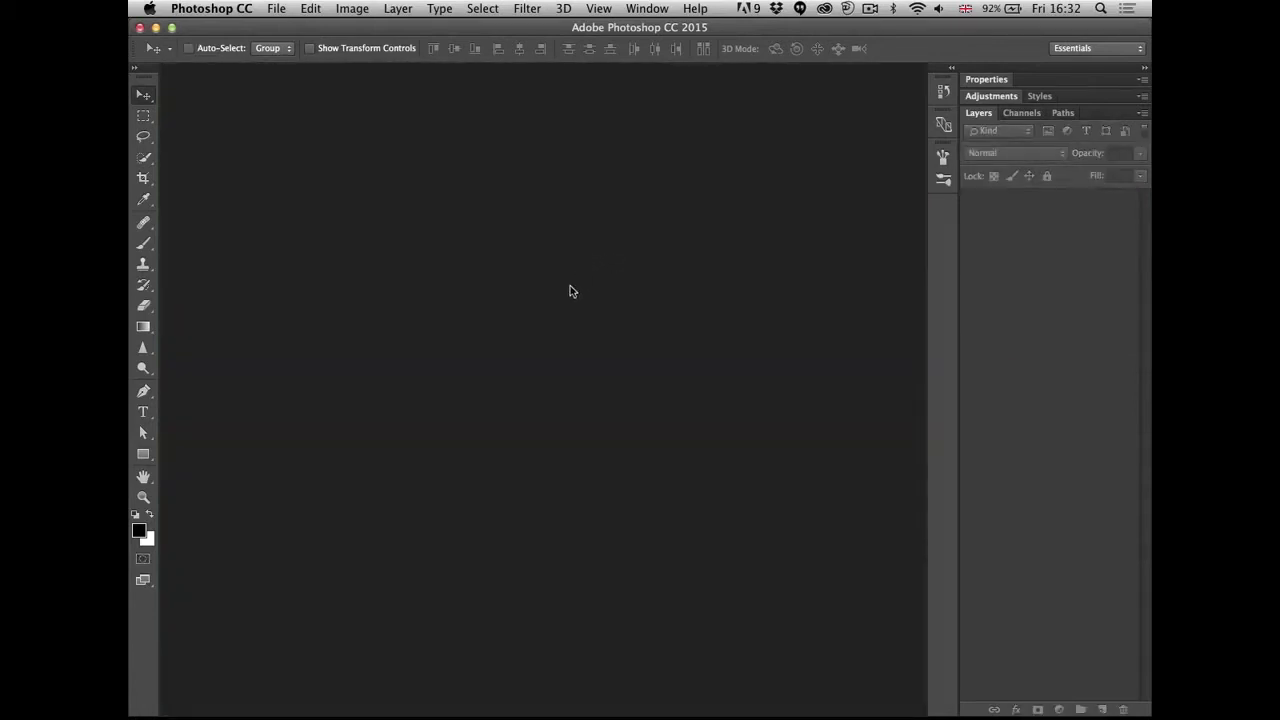
- Switch to Adobe Bridge, open the Panorama folder inside 5 Merging images and select all photos from _DSC6965.nef to _DSC6970.nef
key(super+Tab)
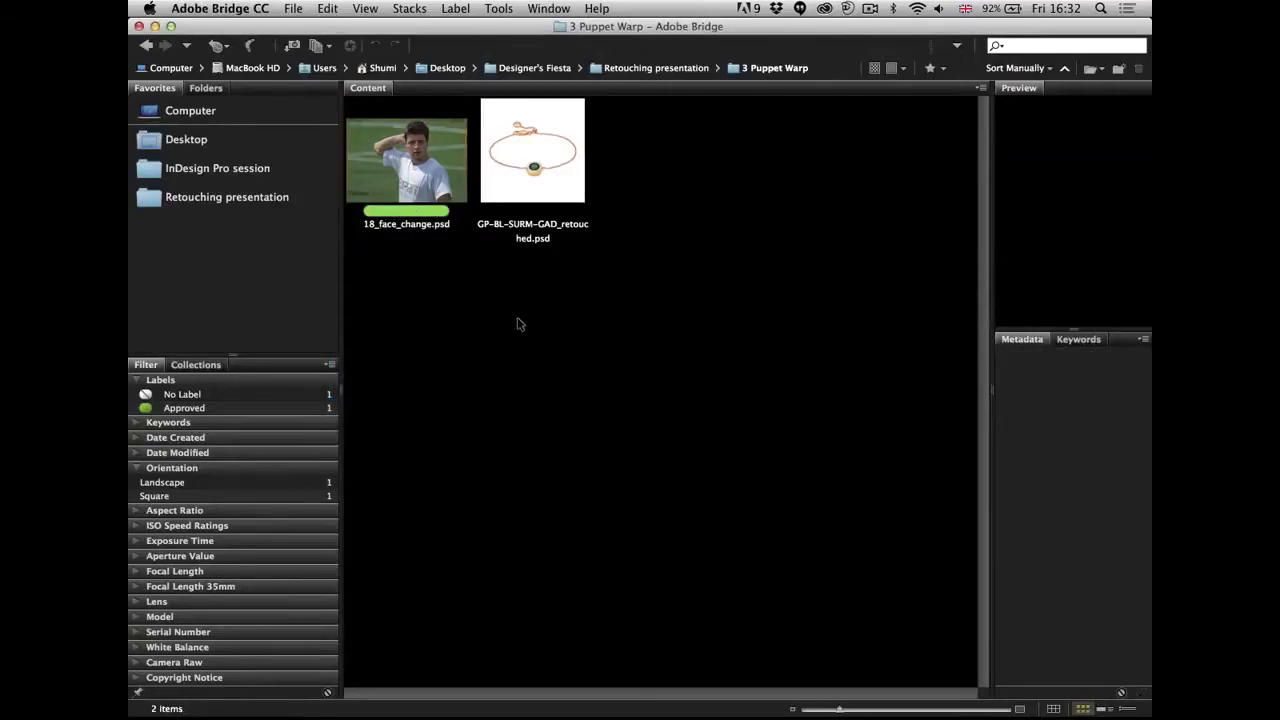
key(super+Up)
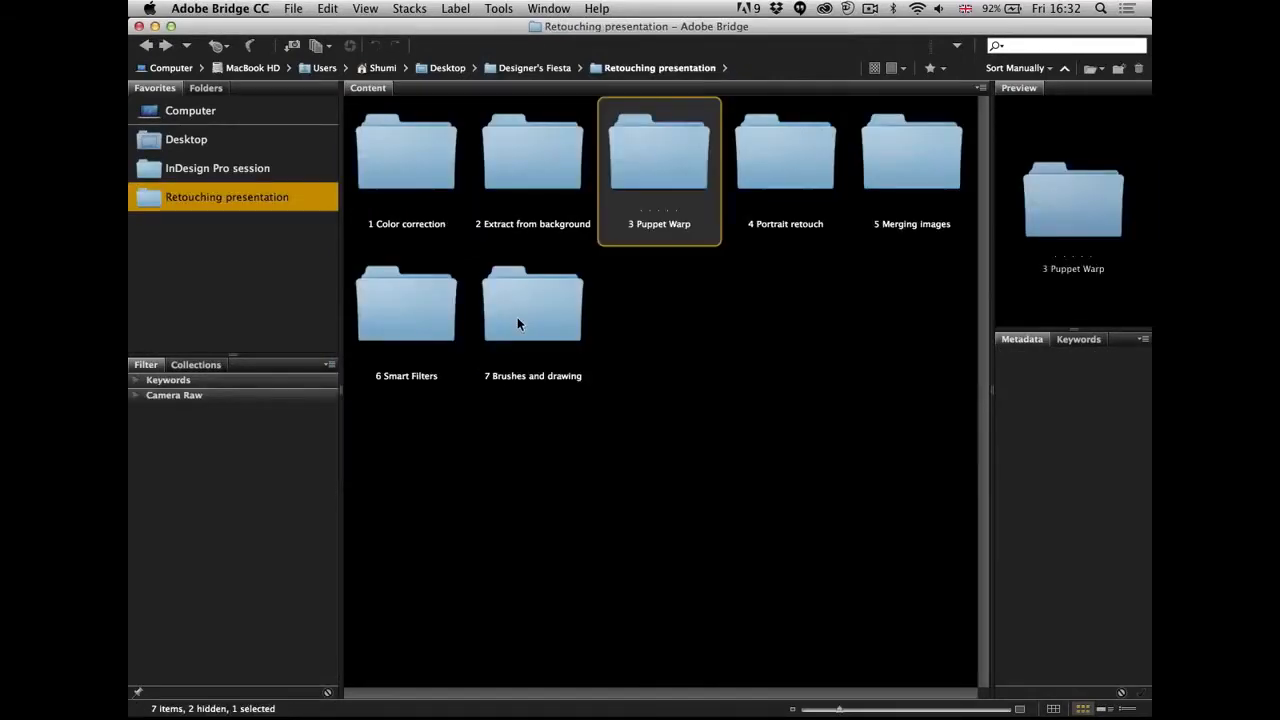
key(Right)
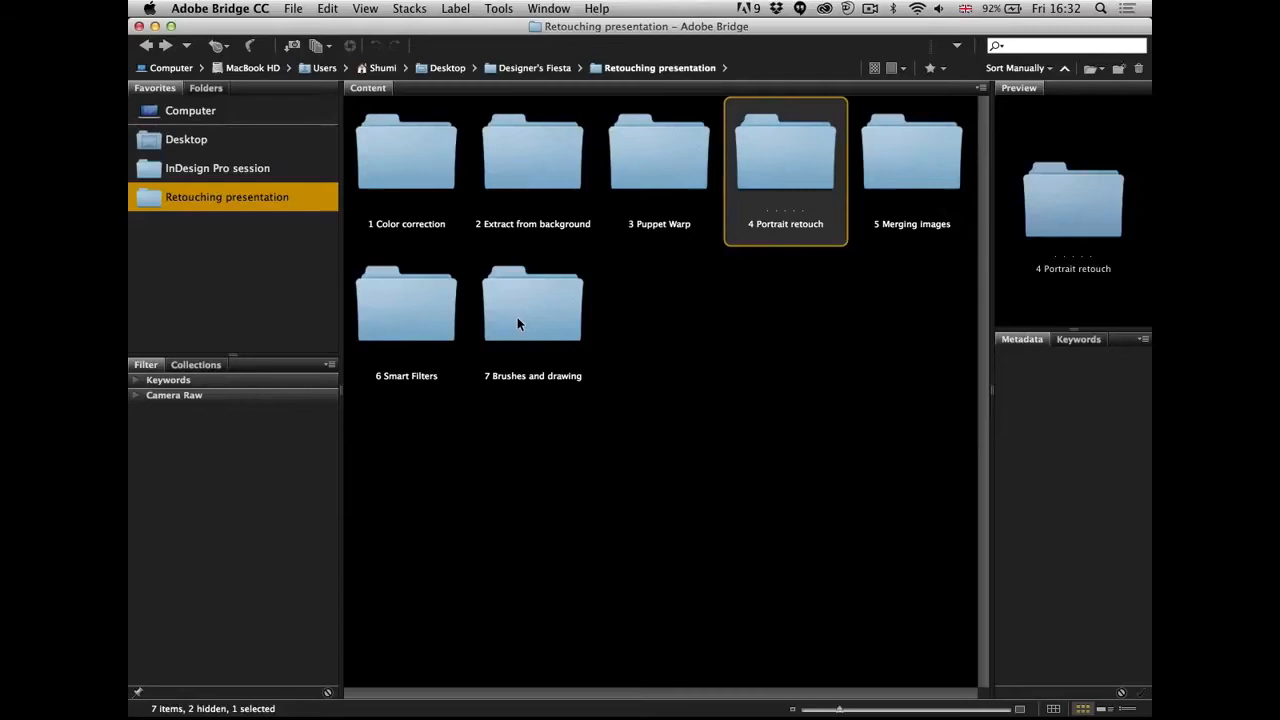
key(Right)
key(super+Down)
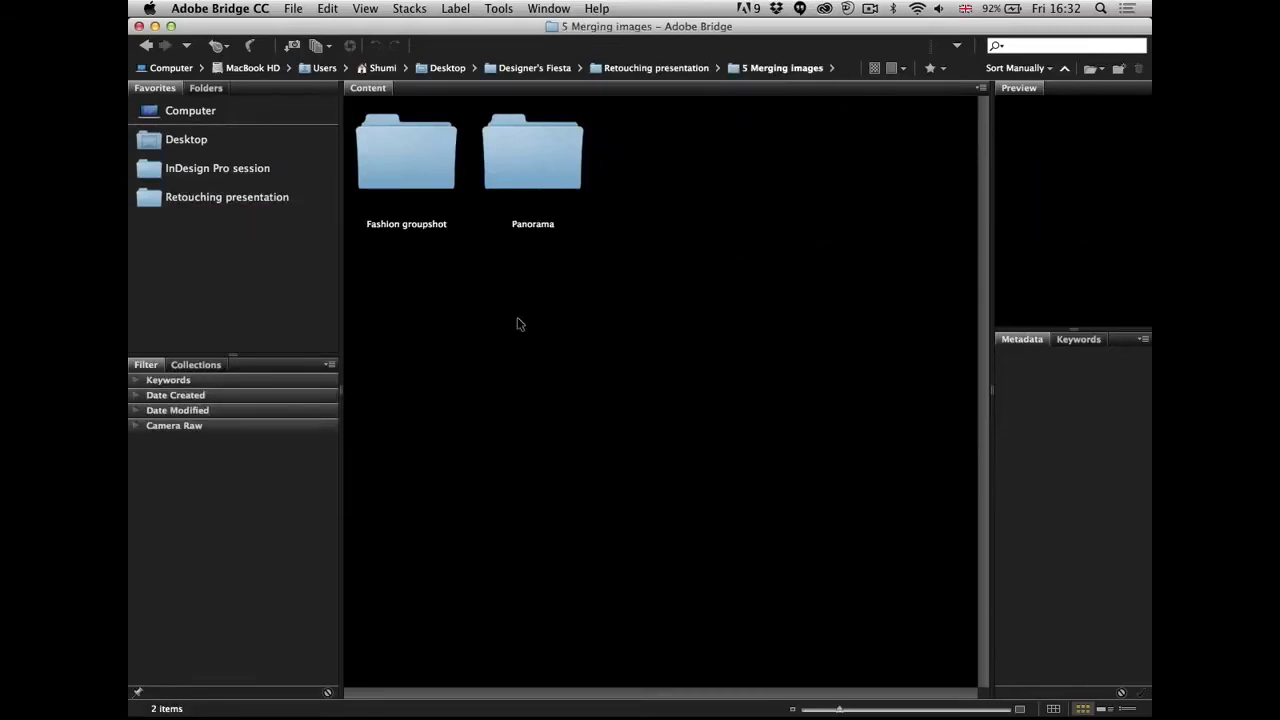
key(Right)
key(Right)
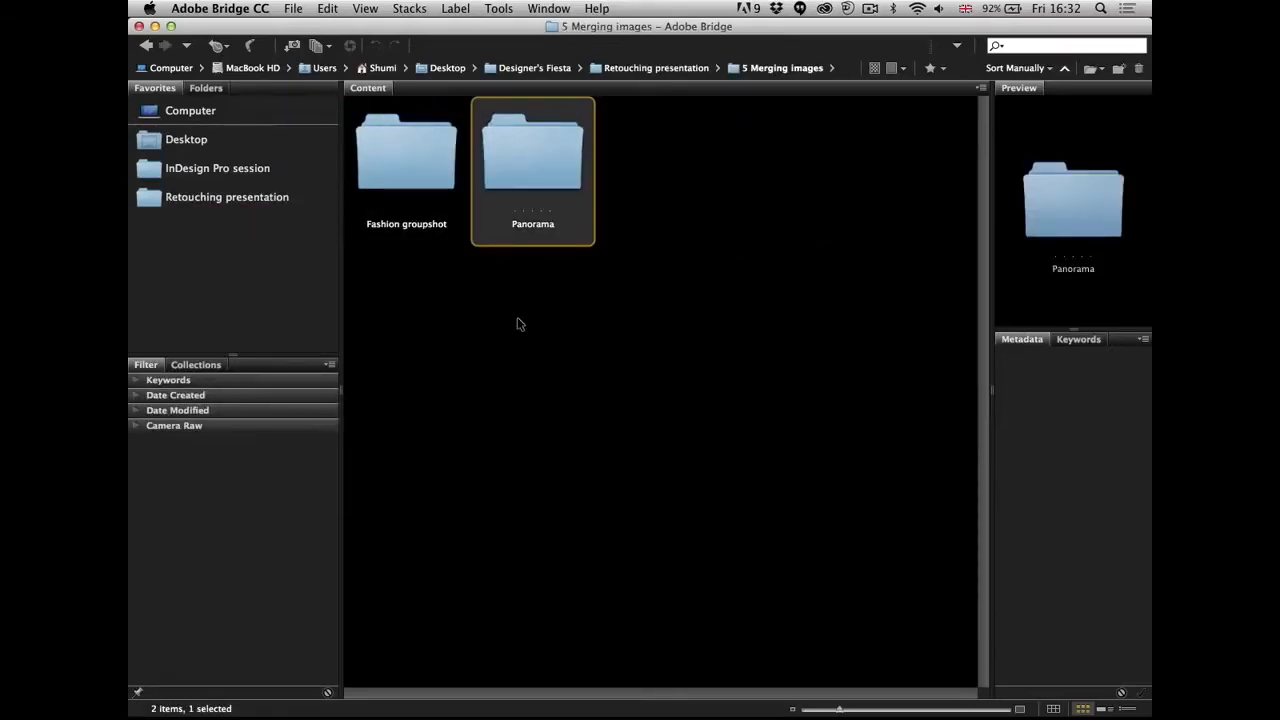
key(super+Down)
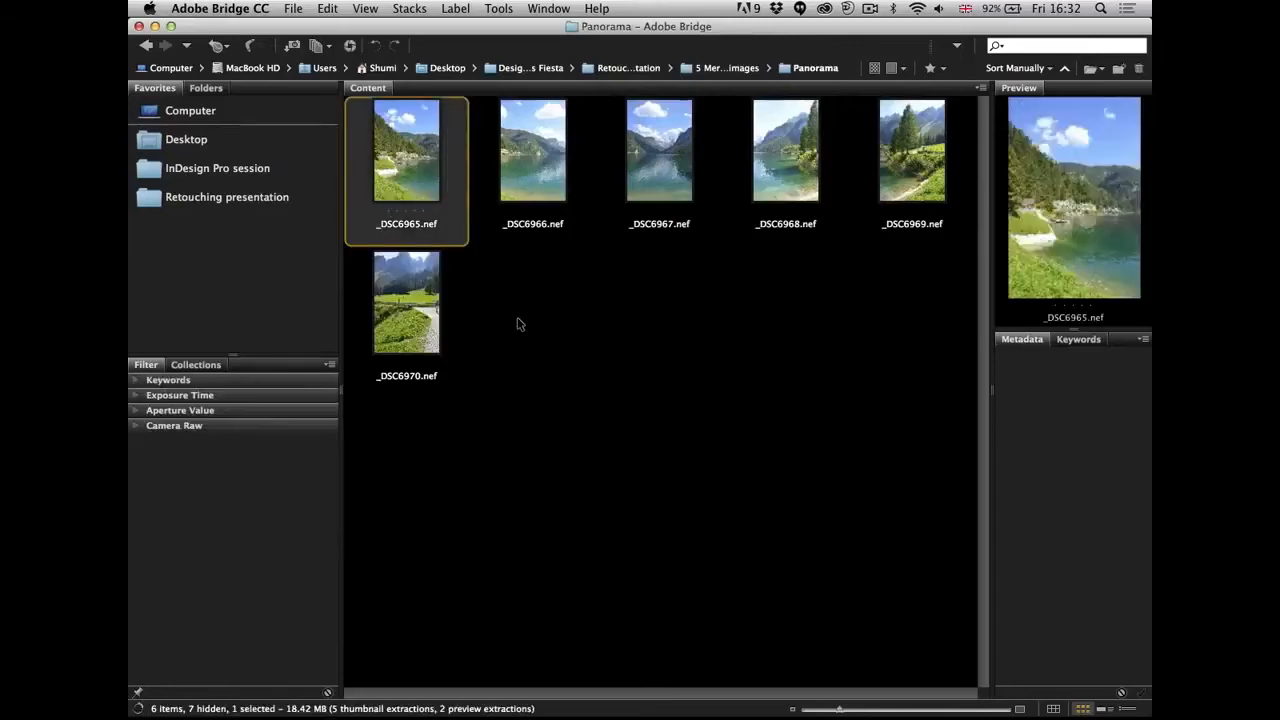
shift+click(415, 310)
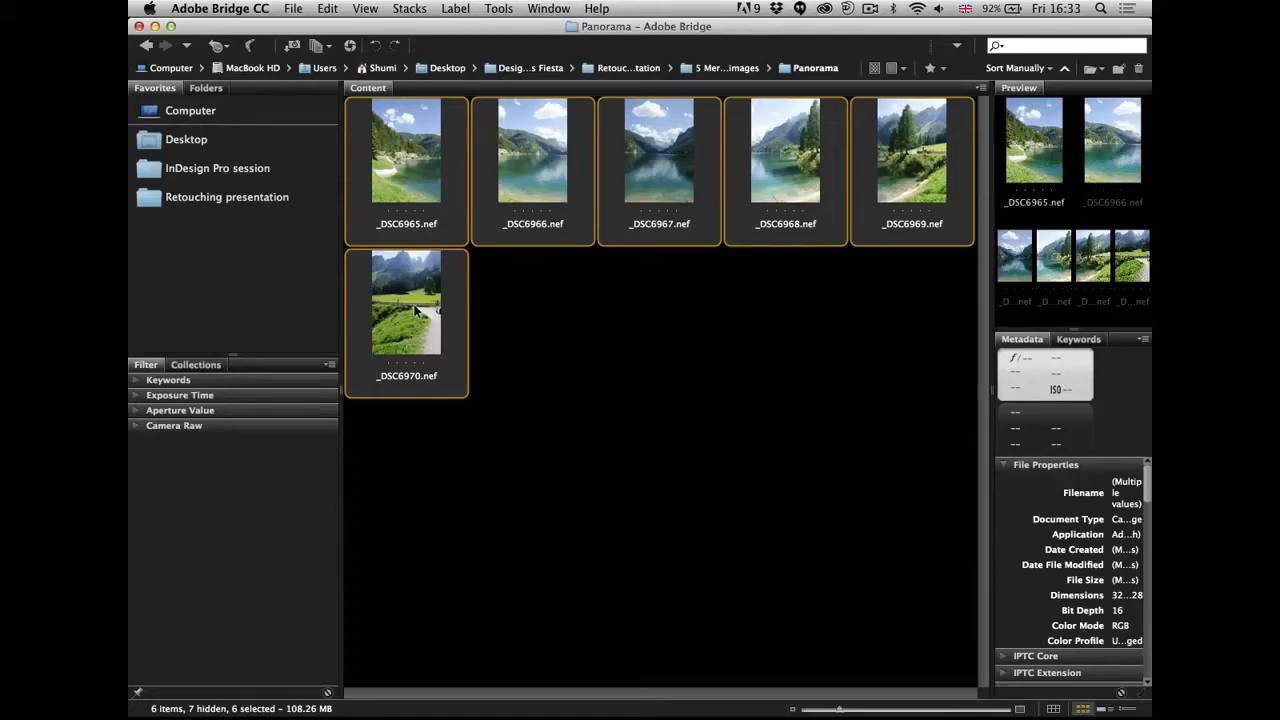
- Send the selected photos from Bridge to Photoshop's Photomerge, agree to queue the command, and switch to Photoshop
click(497, 9)
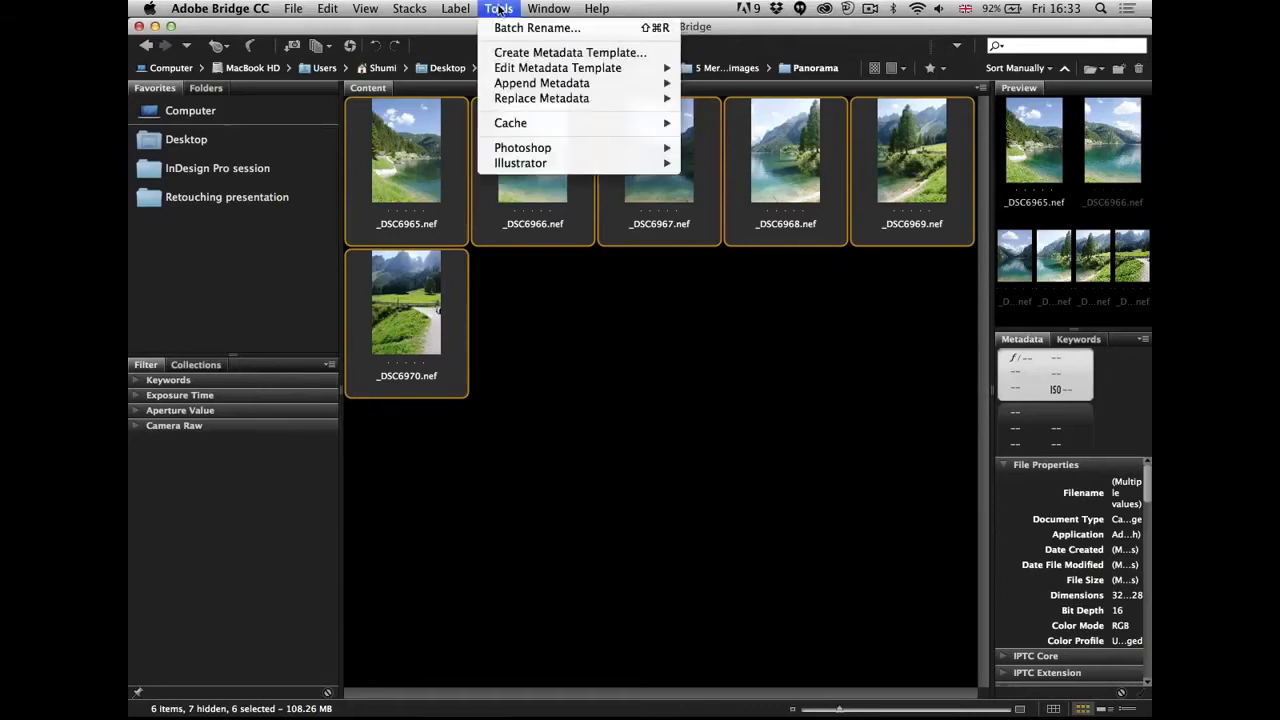
mouse_move(565, 150)
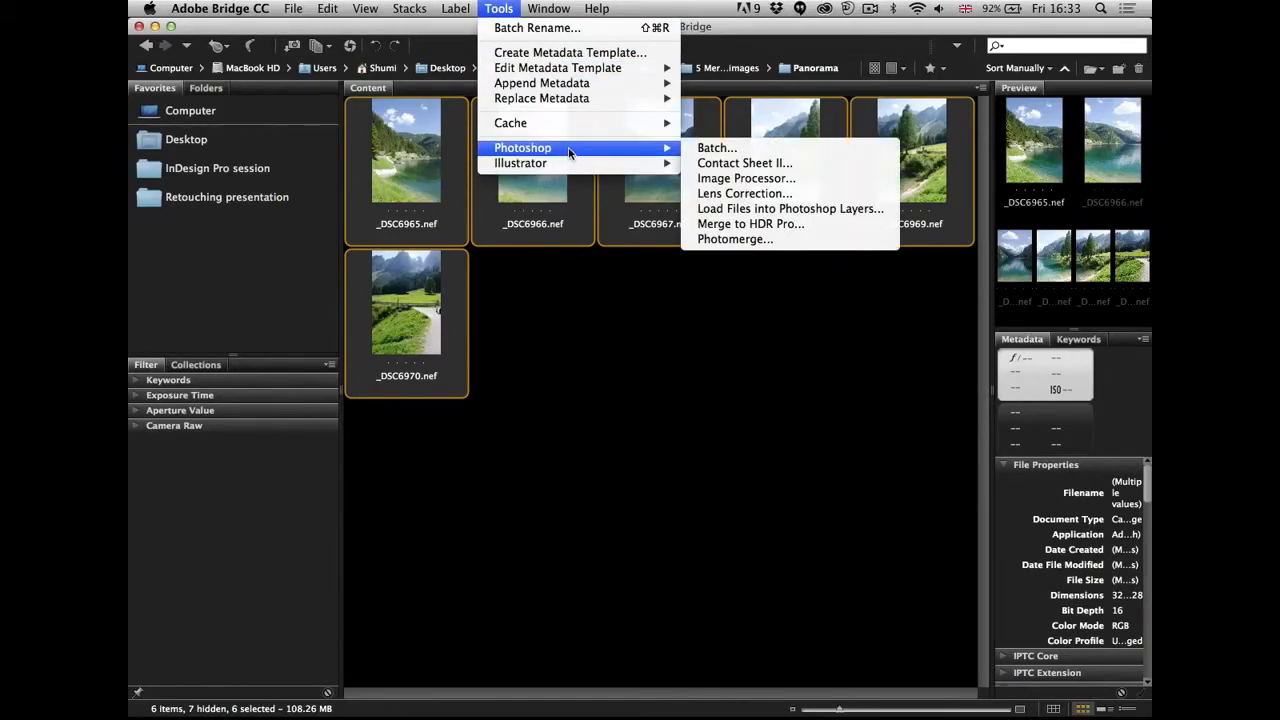
click(745, 240)
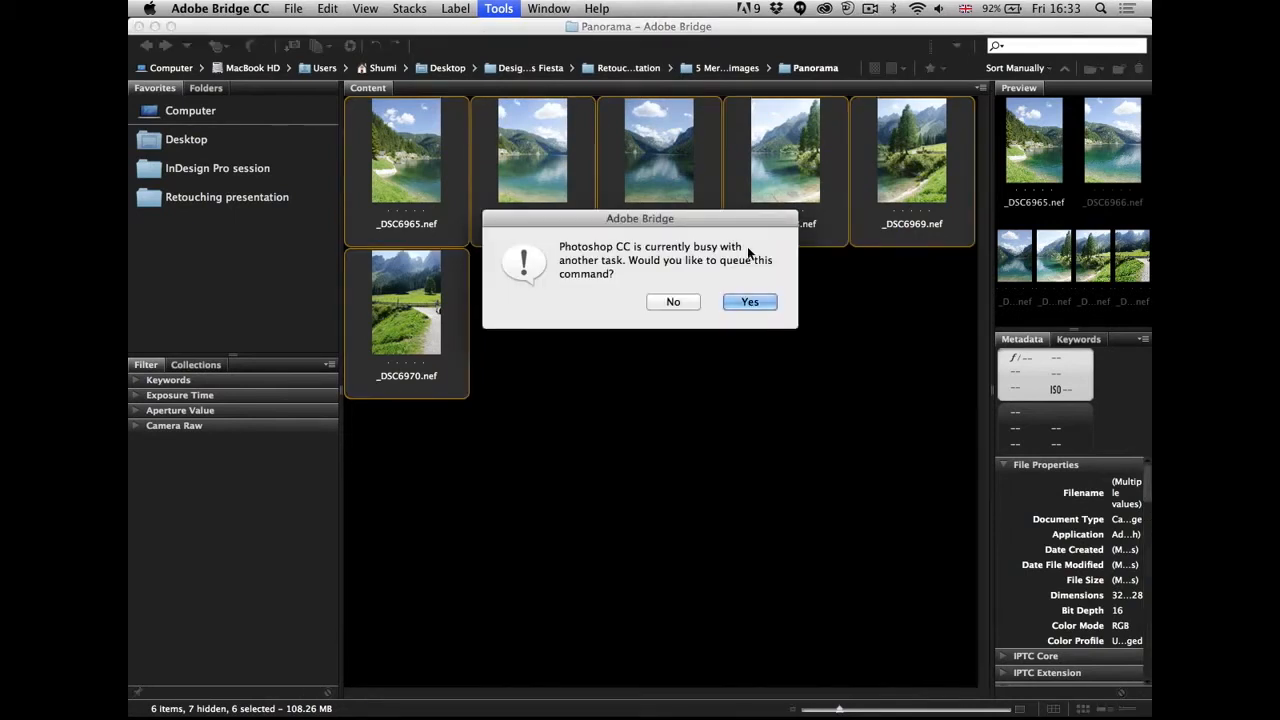
click(749, 302)
key(super+Tab)
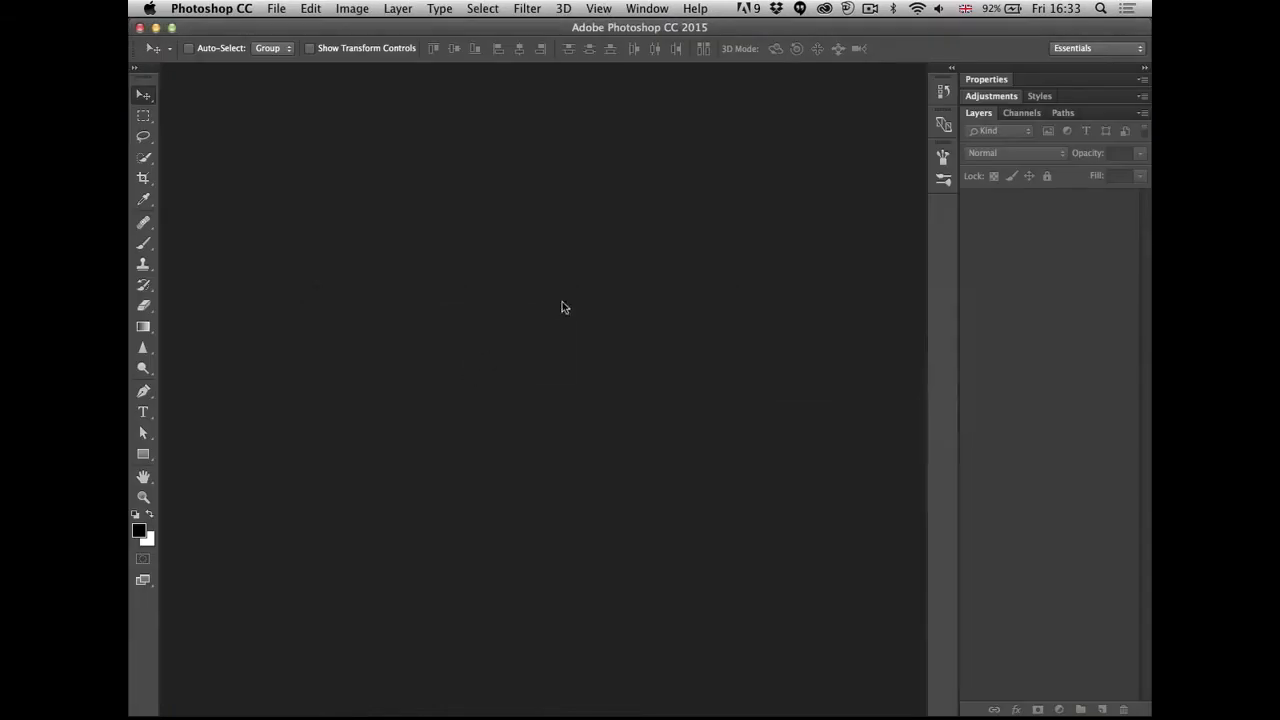
key(super+Tab)
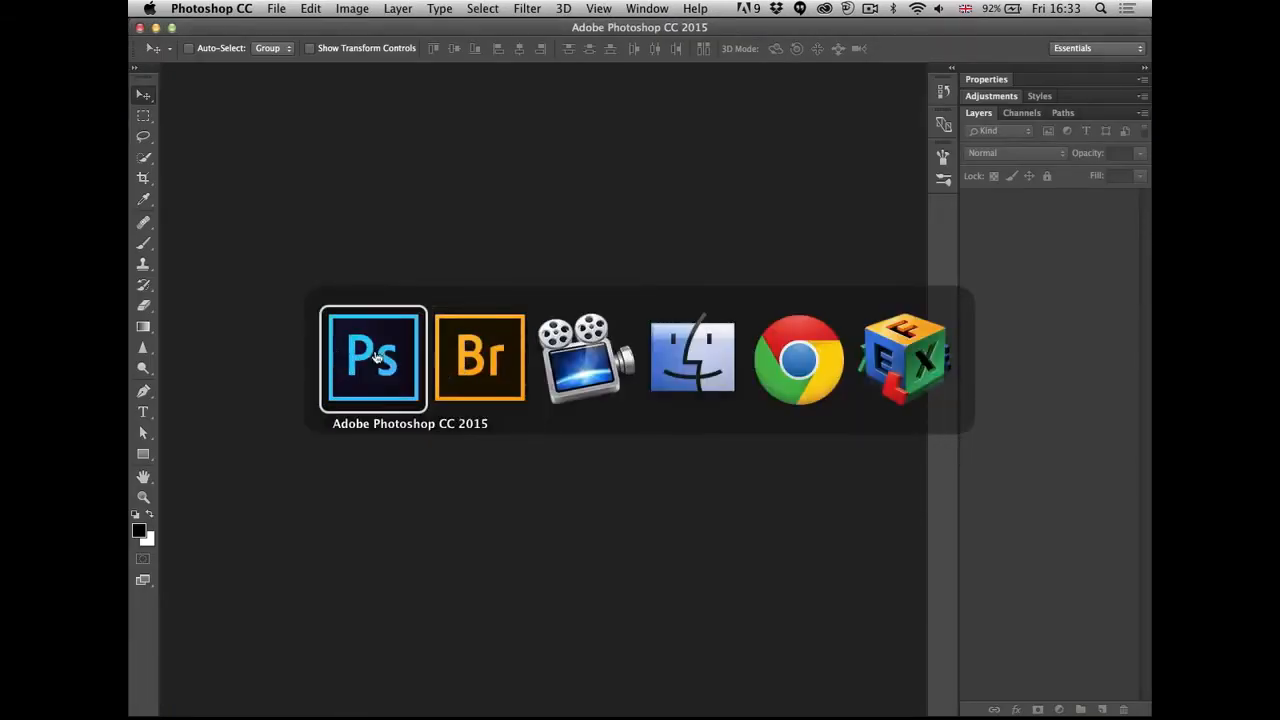
click(457, 360)
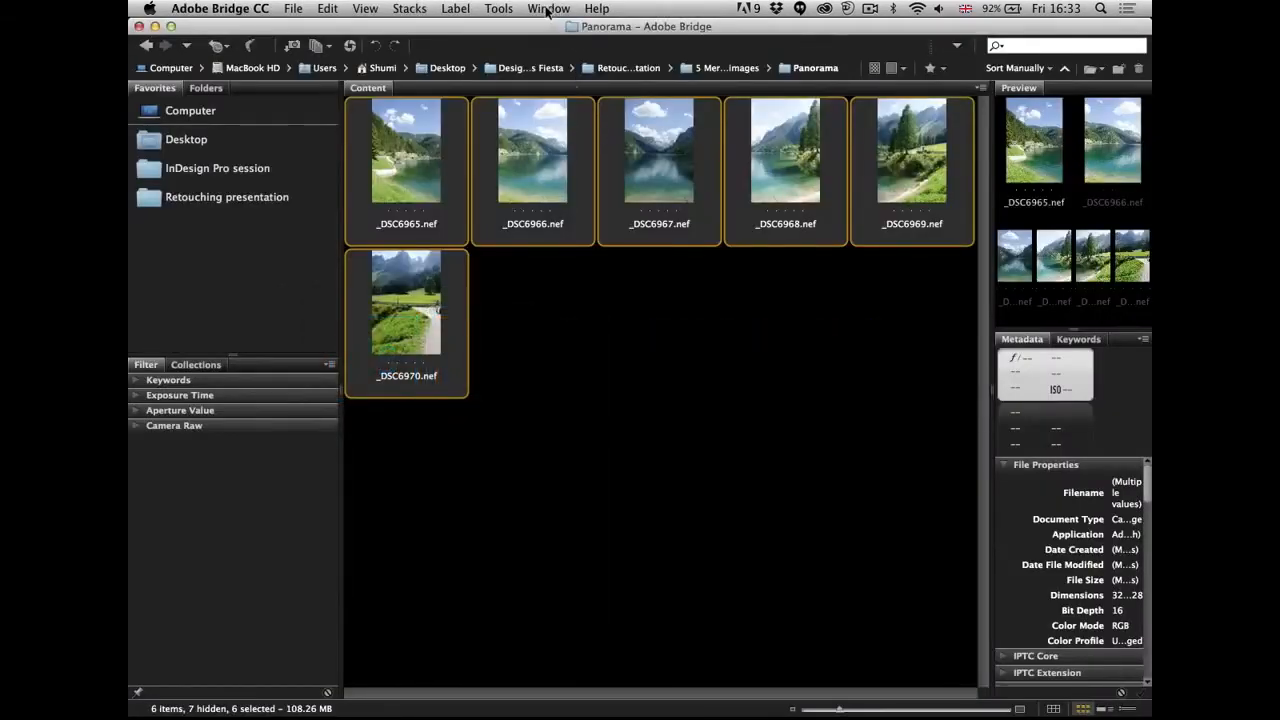
key(super+Tab)
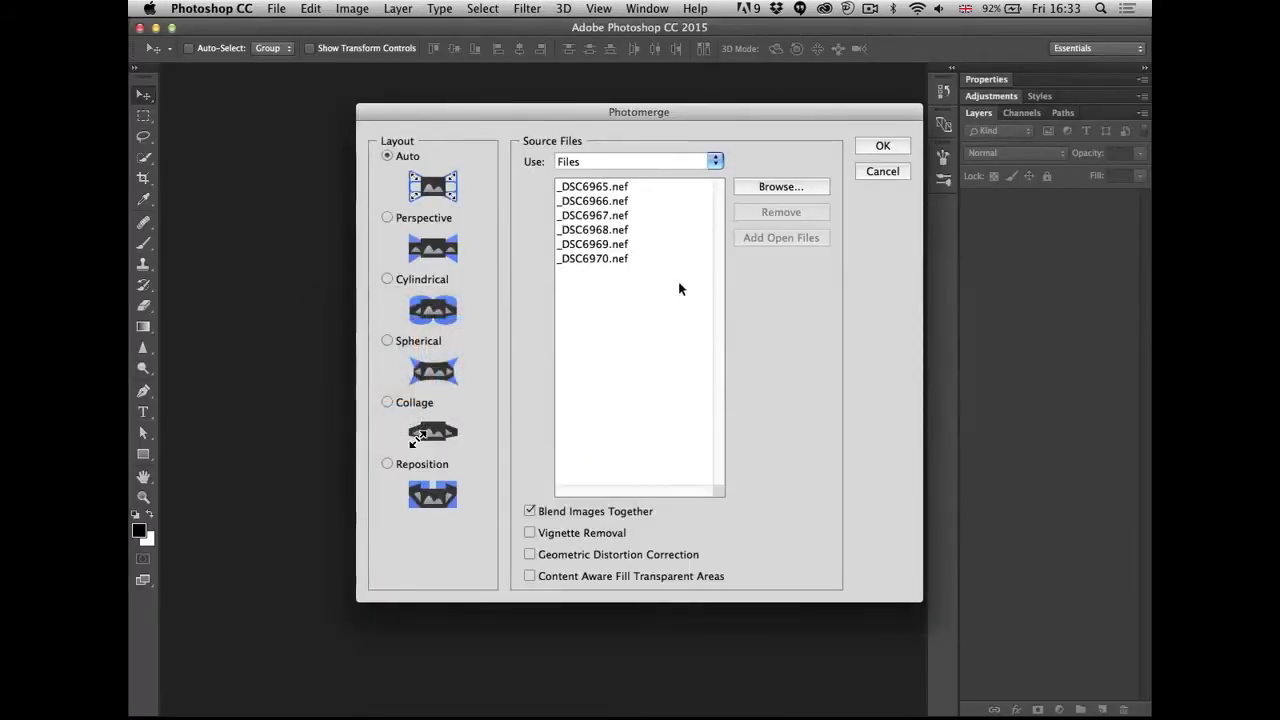
- Enable Content Aware Fill Transparent Areas in Photomerge with the Auto layout, and cancel the merge
drag(523, 112, 430, 60)
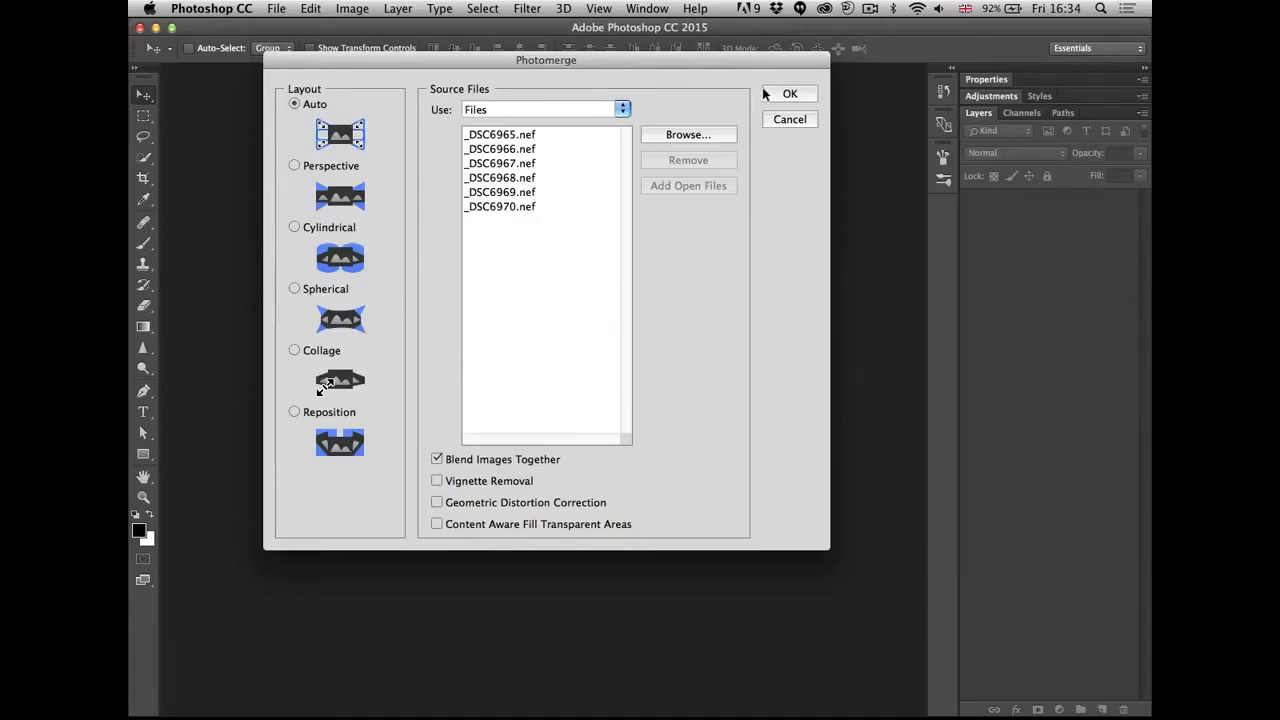
click(482, 527)
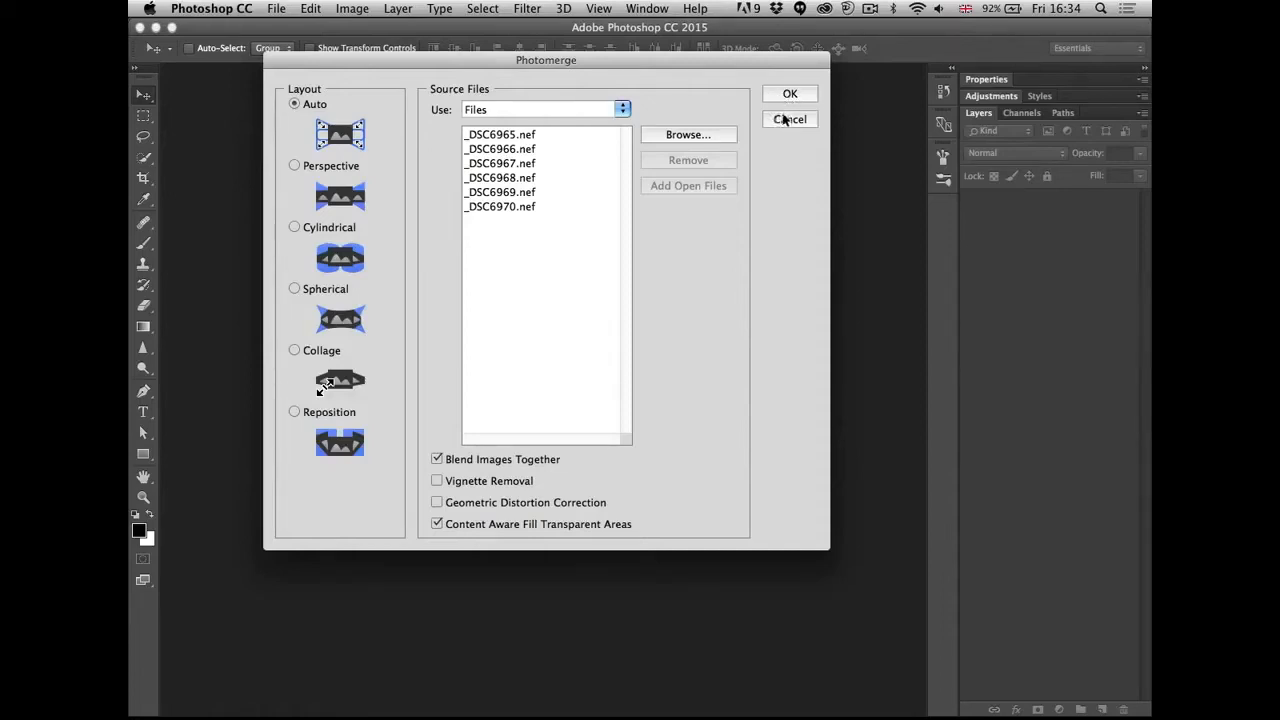
click(781, 120)
- Return to Adobe Bridge, open the six selected panorama photos in Camera Raw and enlarge its window
key(super+Tab)
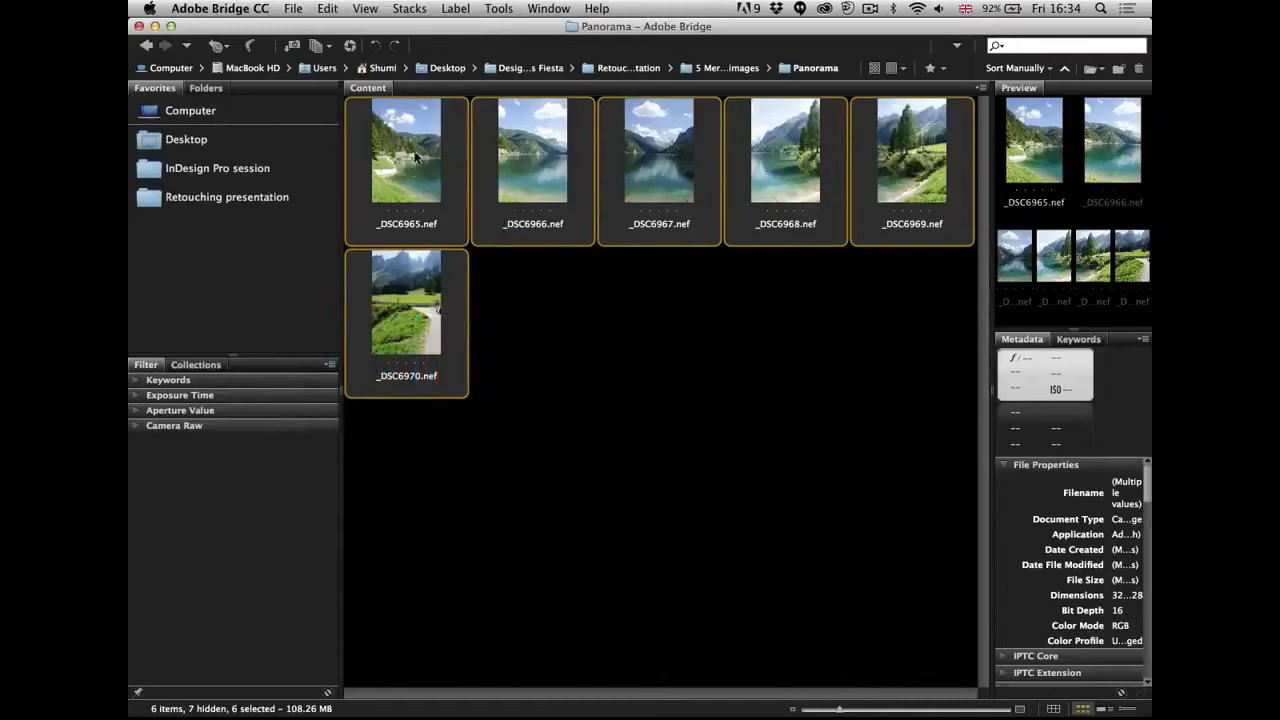
right_click(409, 152)
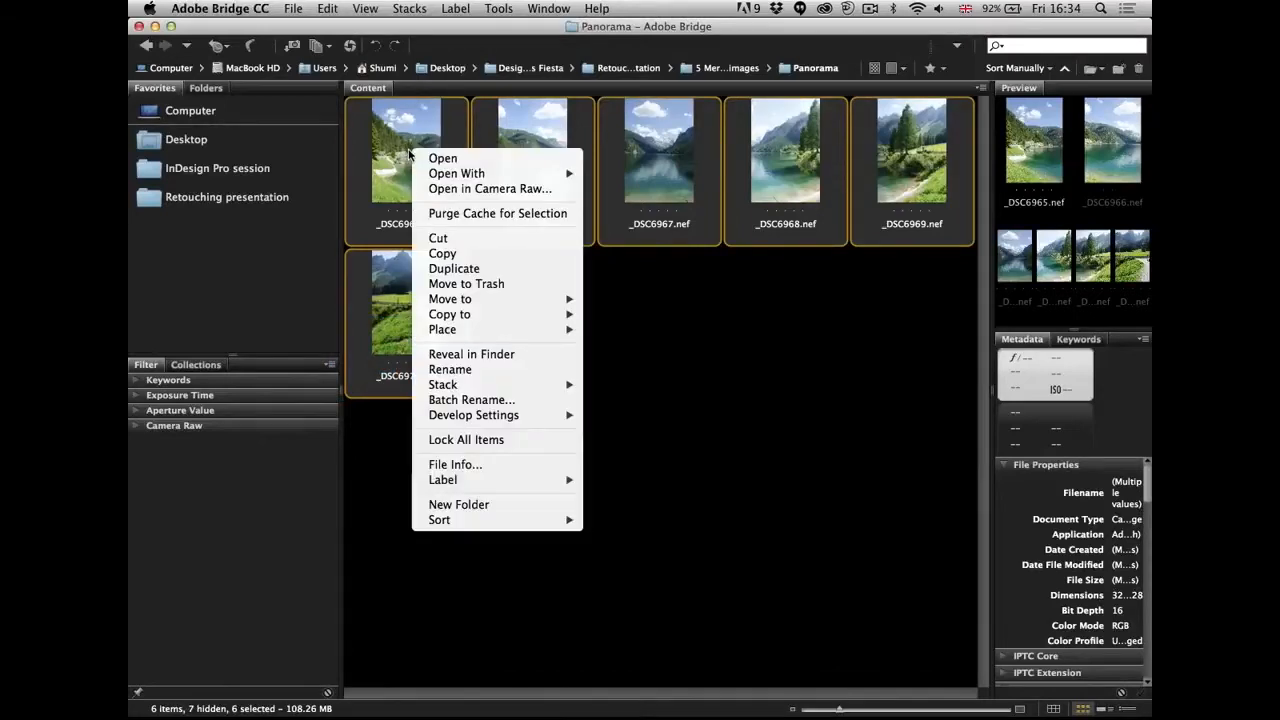
click(500, 190)
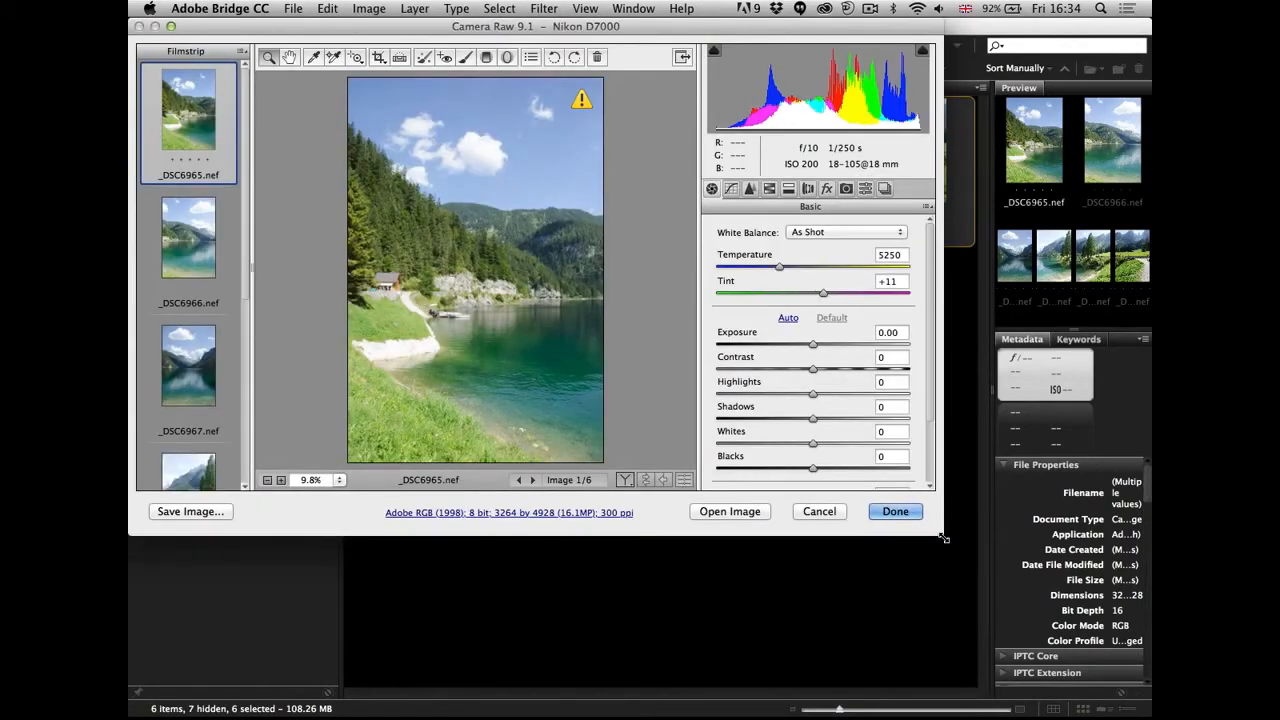
drag(940, 535, 1027, 636)
- Select all six photos in Camera Raw and merge them to a panorama with Spherical projection and Auto Crop
key(super+a)
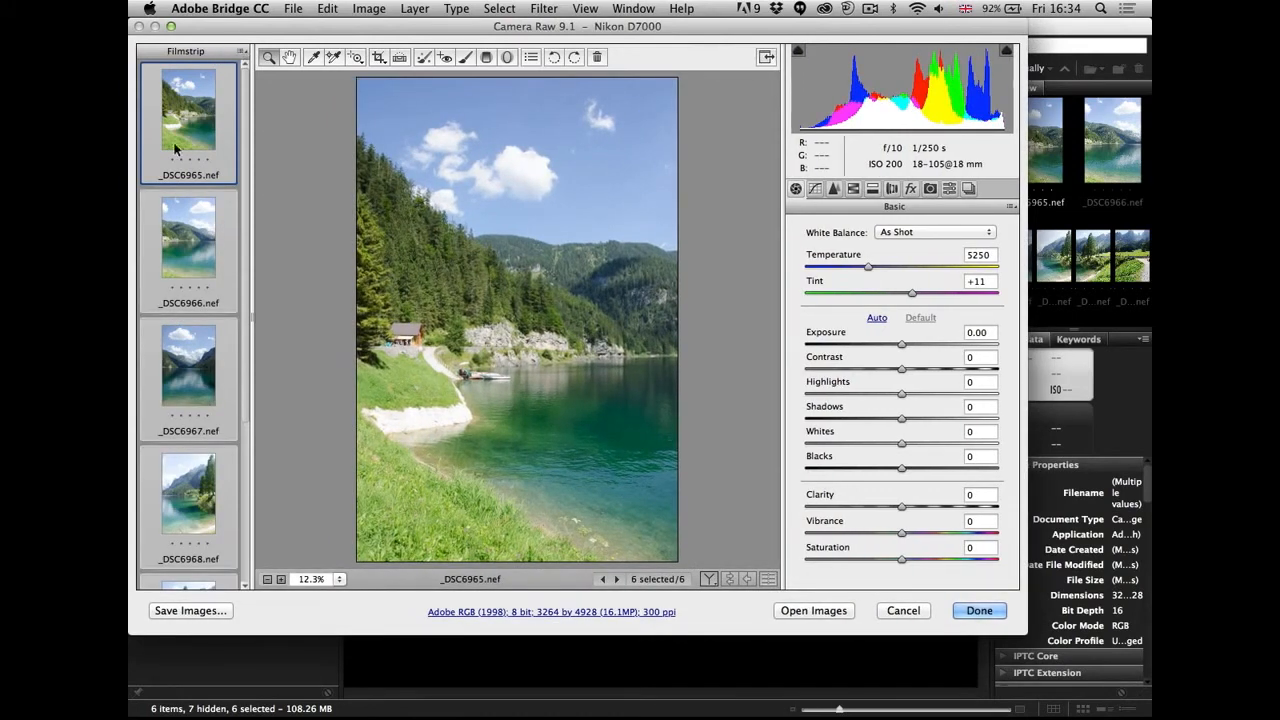
click(240, 53)
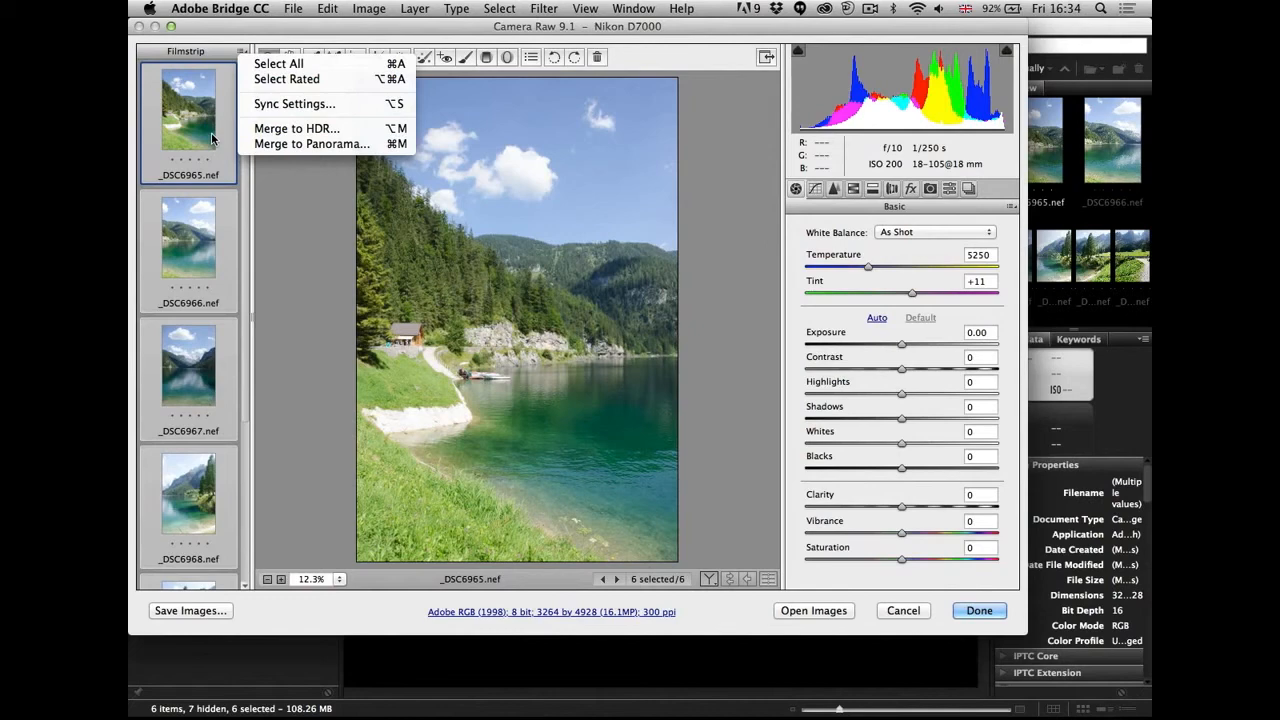
click(335, 146)
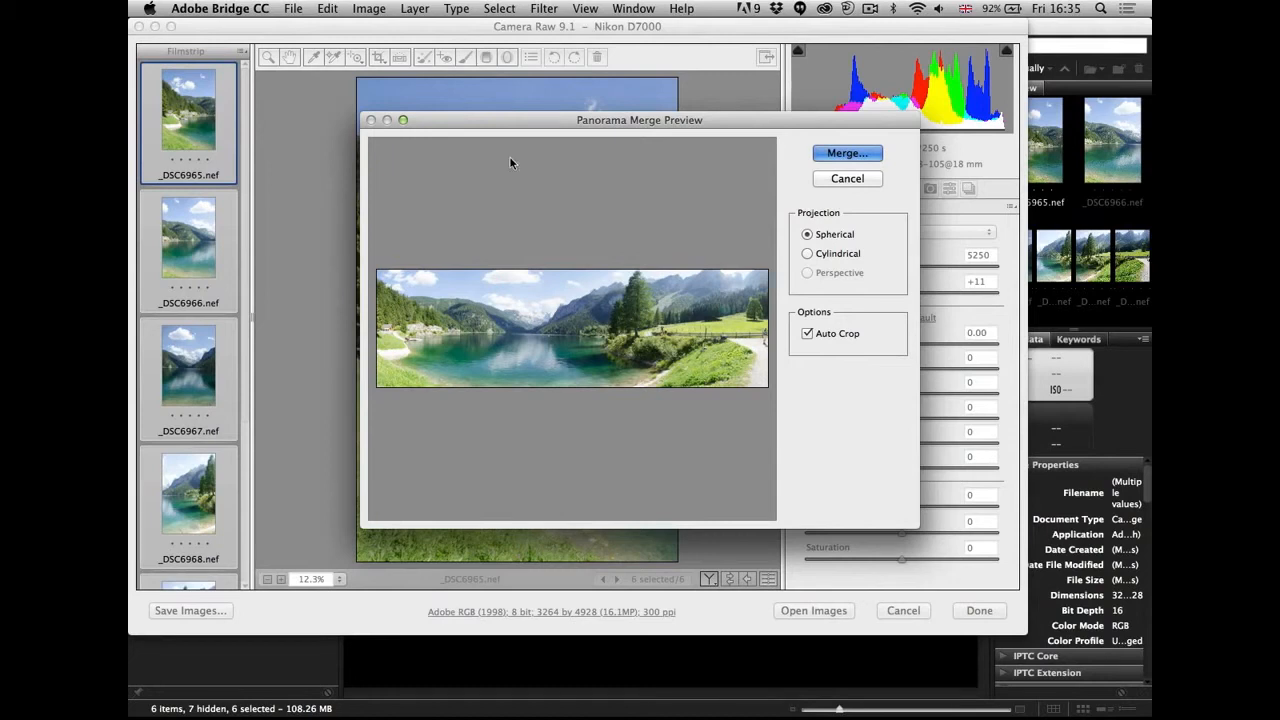
key(Return)
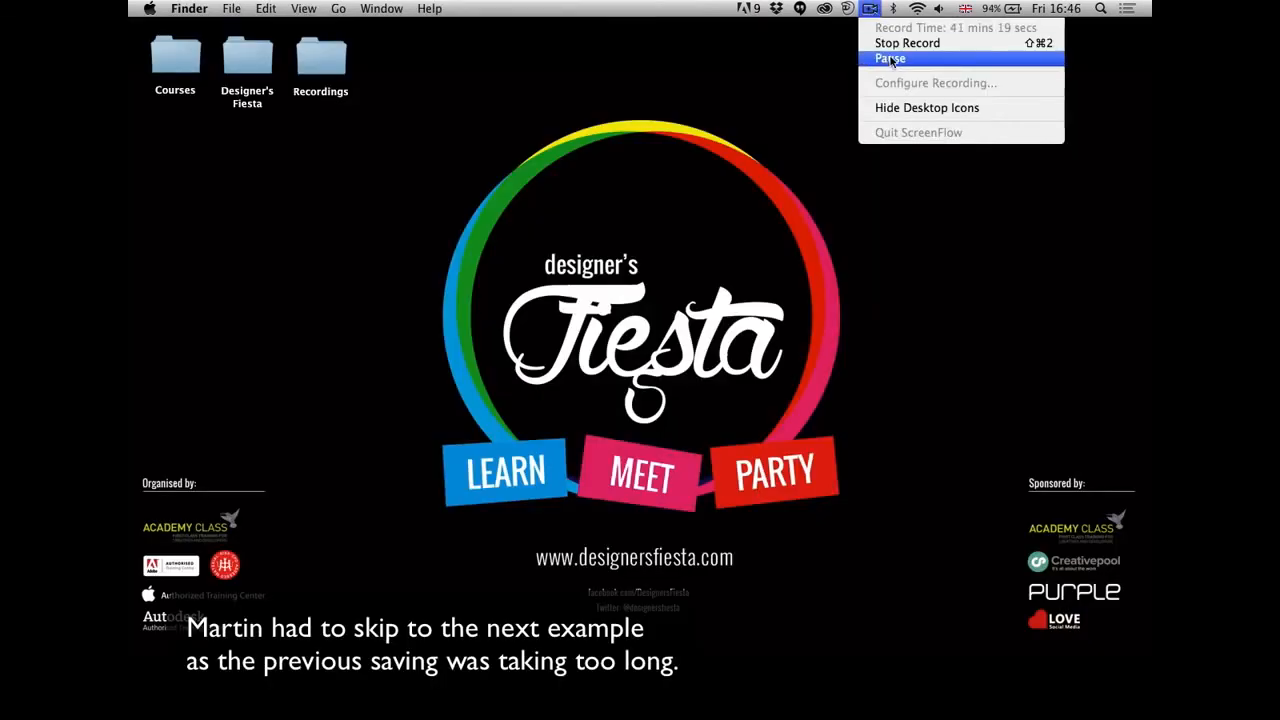
click(880, 54)
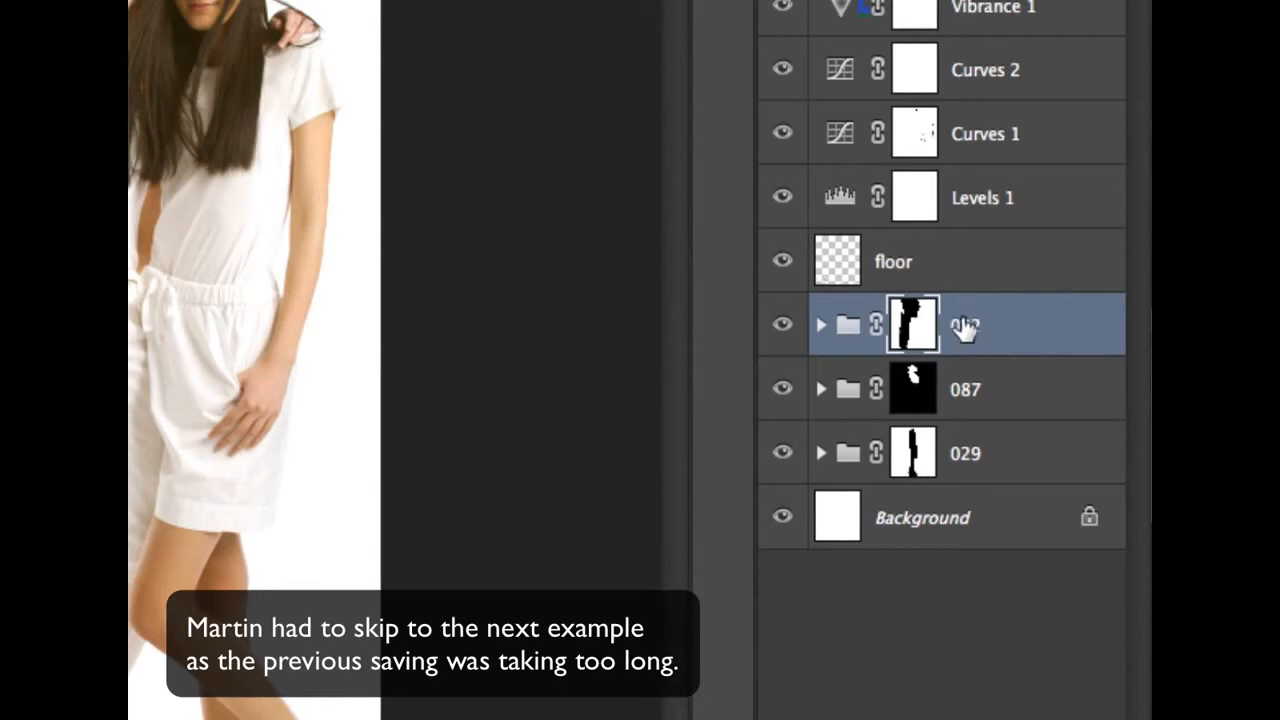
- Expand the 022 group in Composite_A.psd and select its locked base image layer 022
click(819, 326)
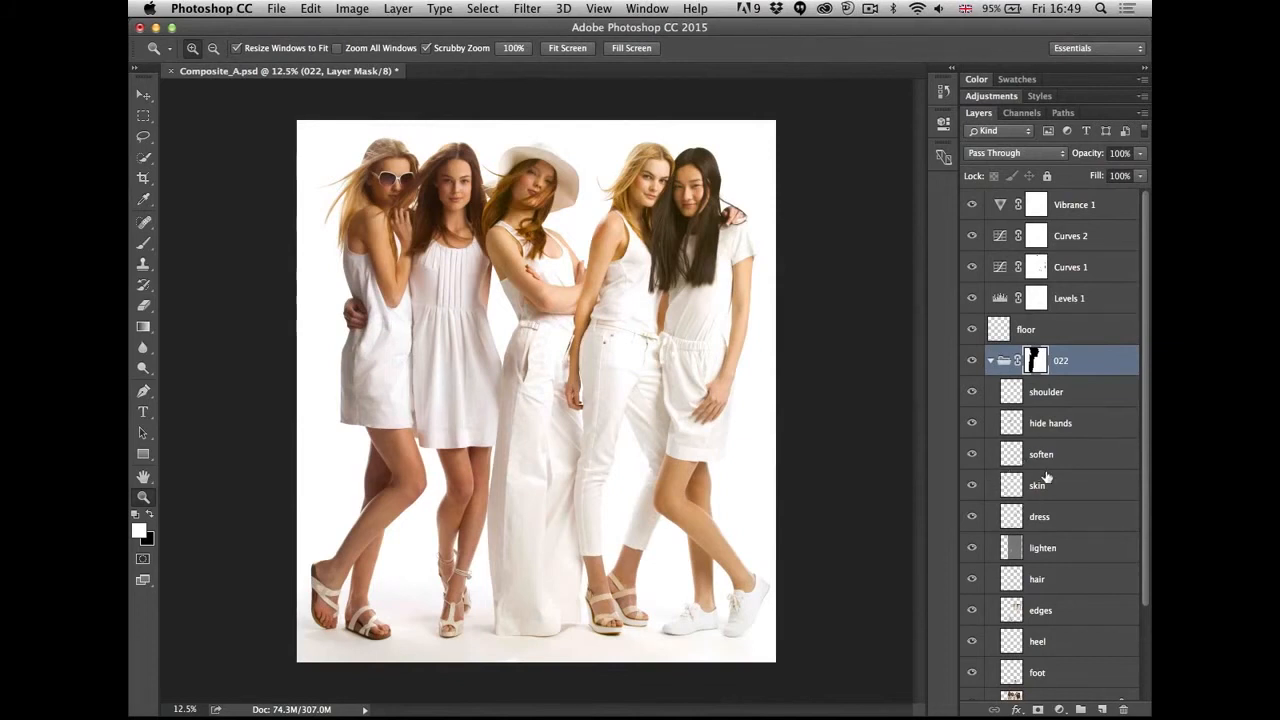
scroll(1053, 462, down, 3)
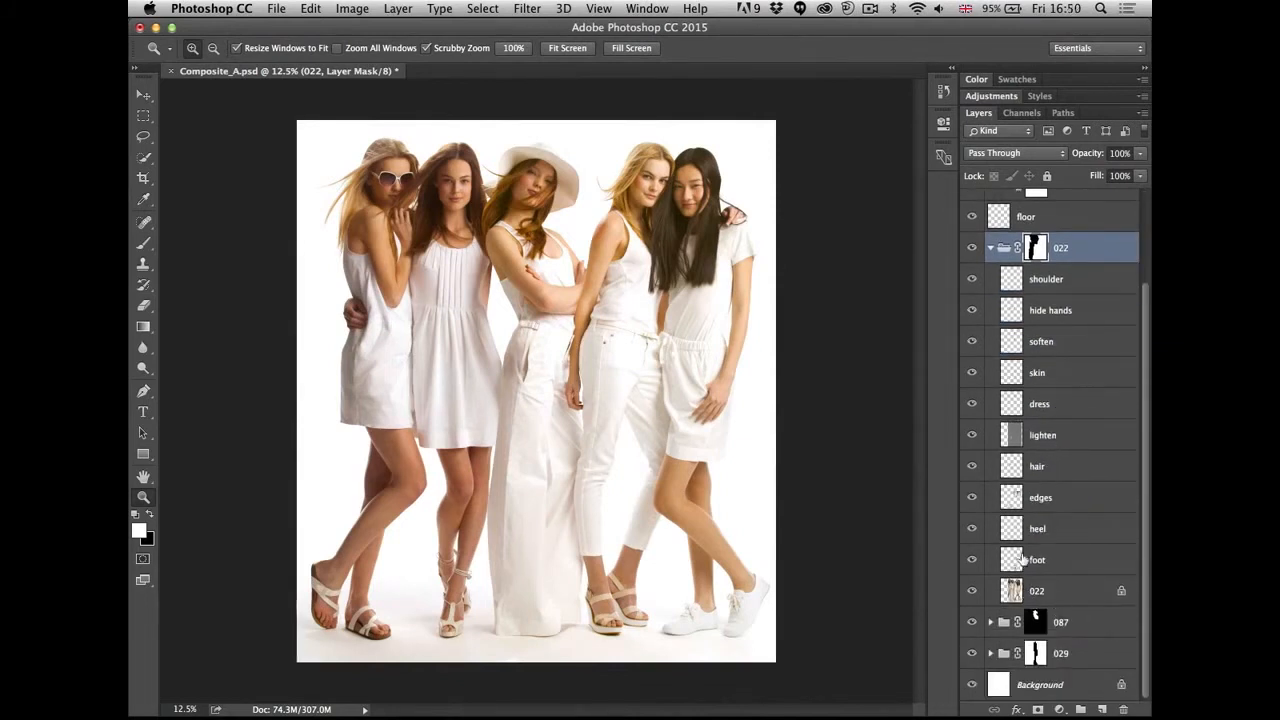
click(1058, 593)
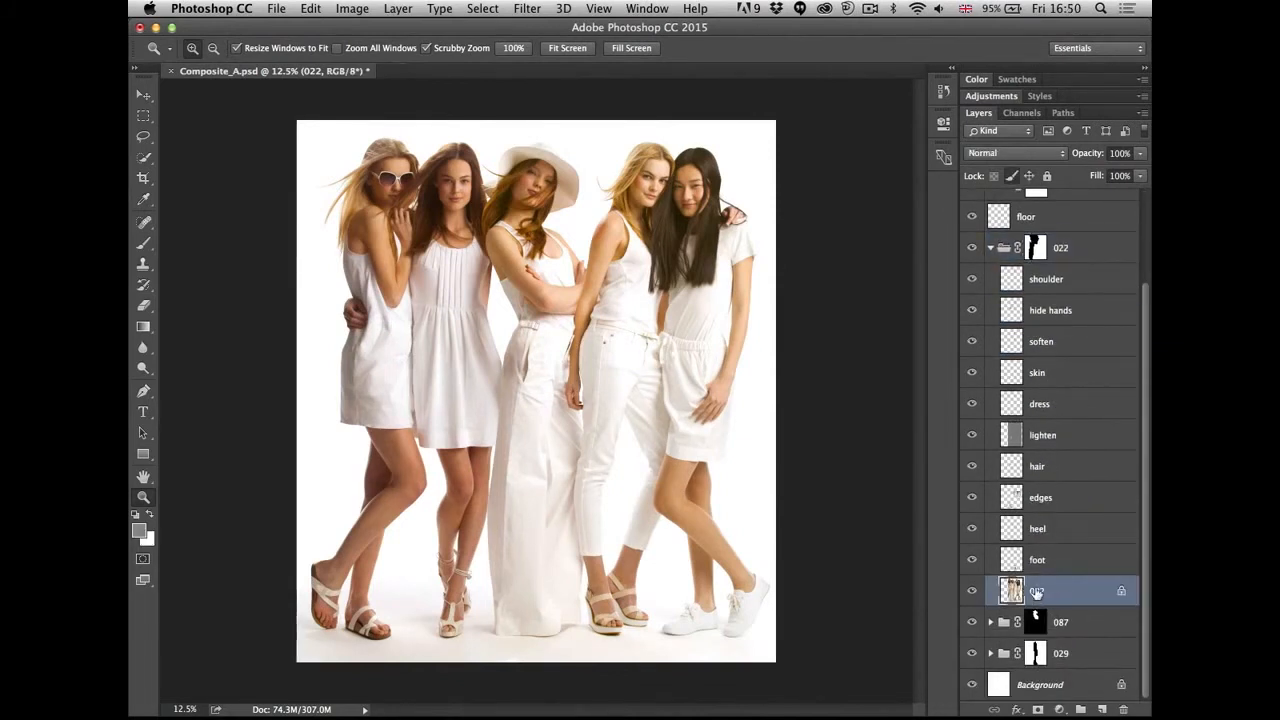
- Select the foot layer in the 022 group and compare the wedge sandals close up with it hidden and shown
click(1034, 556)
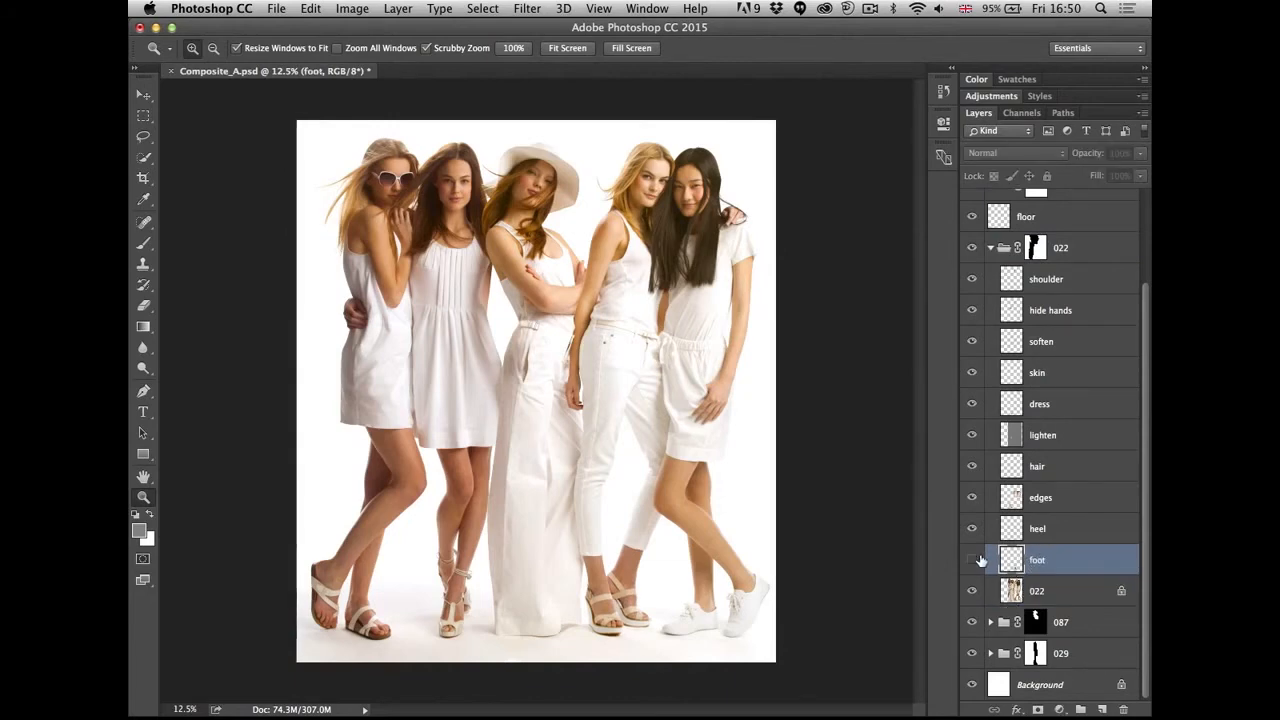
drag(627, 612, 728, 571)
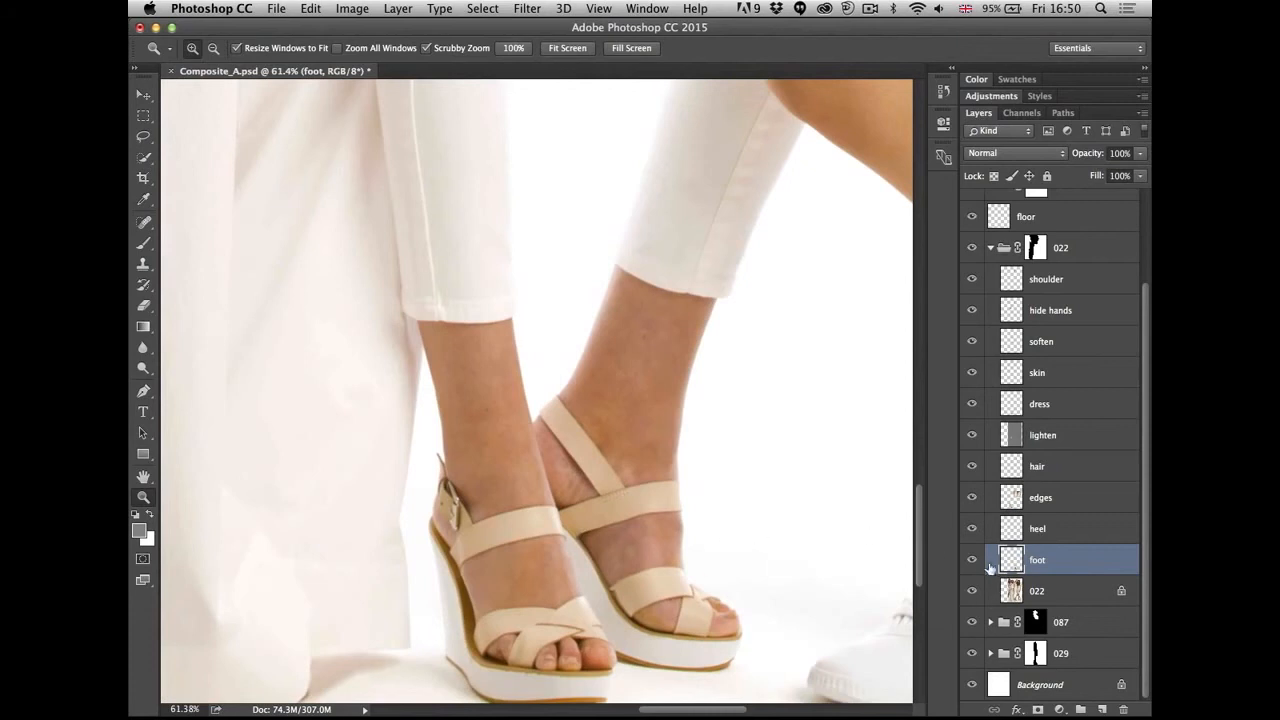
click(972, 565)
click(972, 565)
click(970, 561)
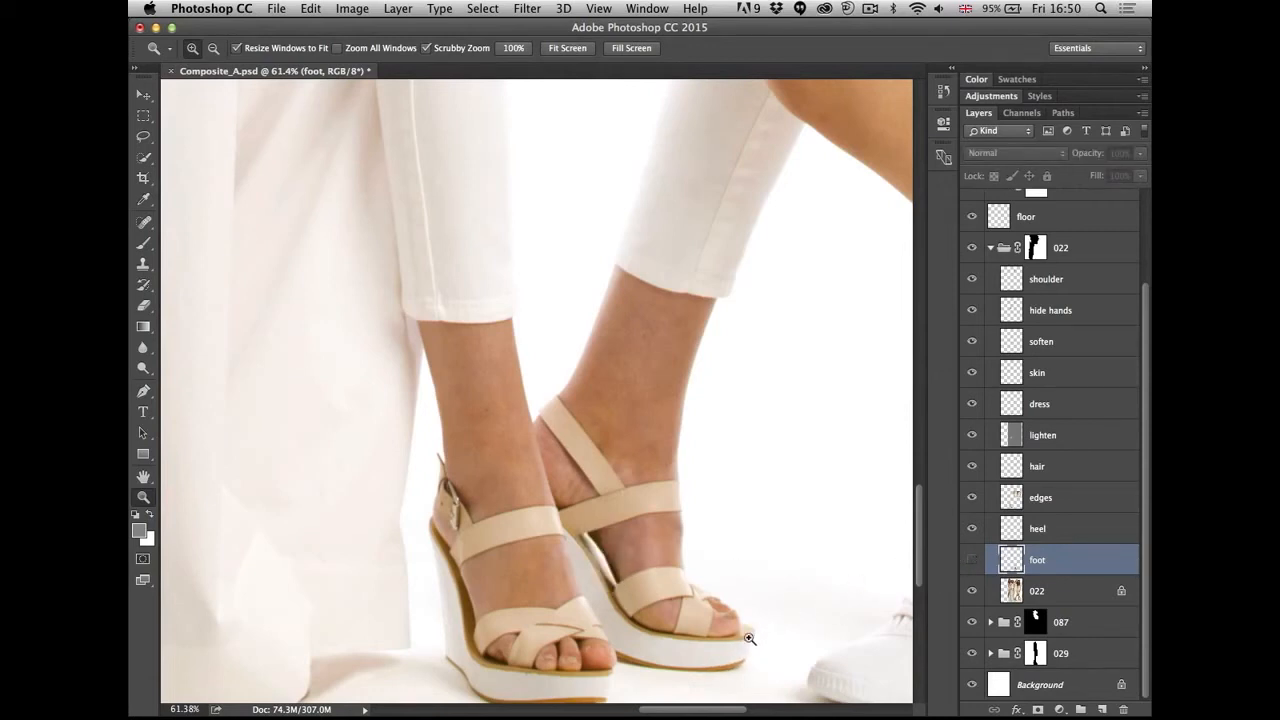
click(971, 560)
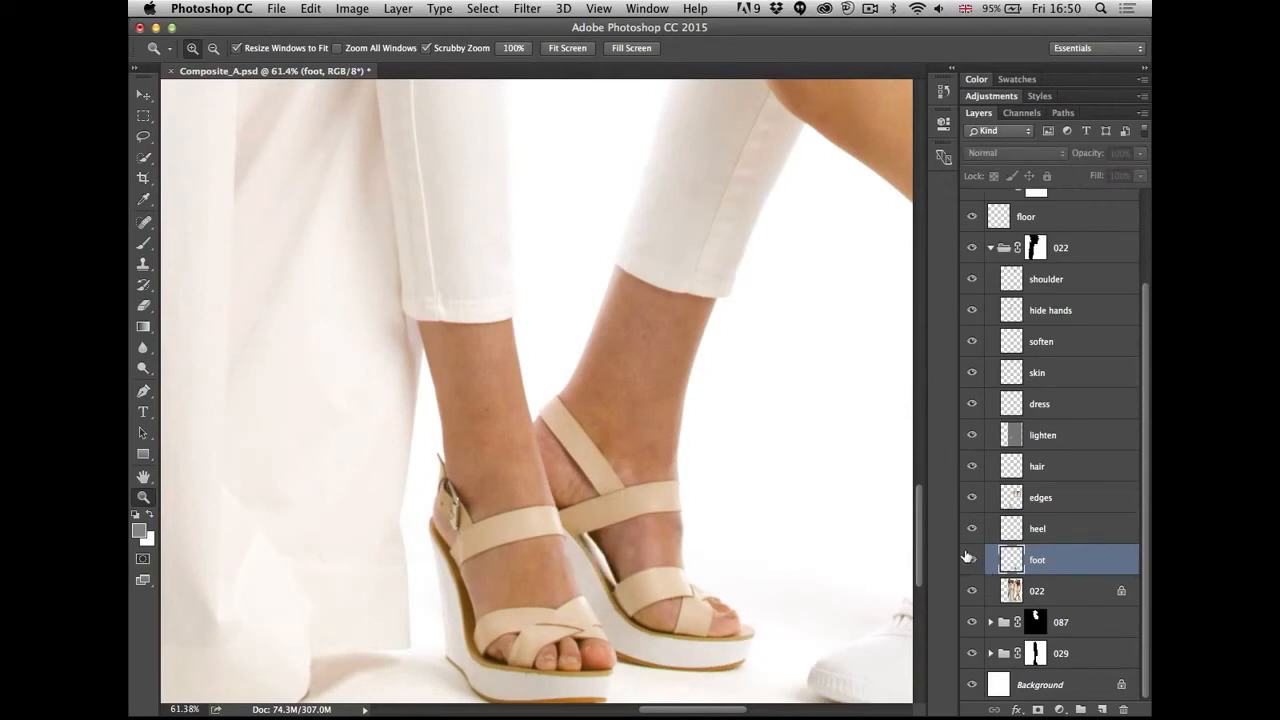
- Compare the hem of the long white trousers with the edges layer hidden and shown
click(972, 495)
click(972, 495)
drag(496, 563, 649, 403)
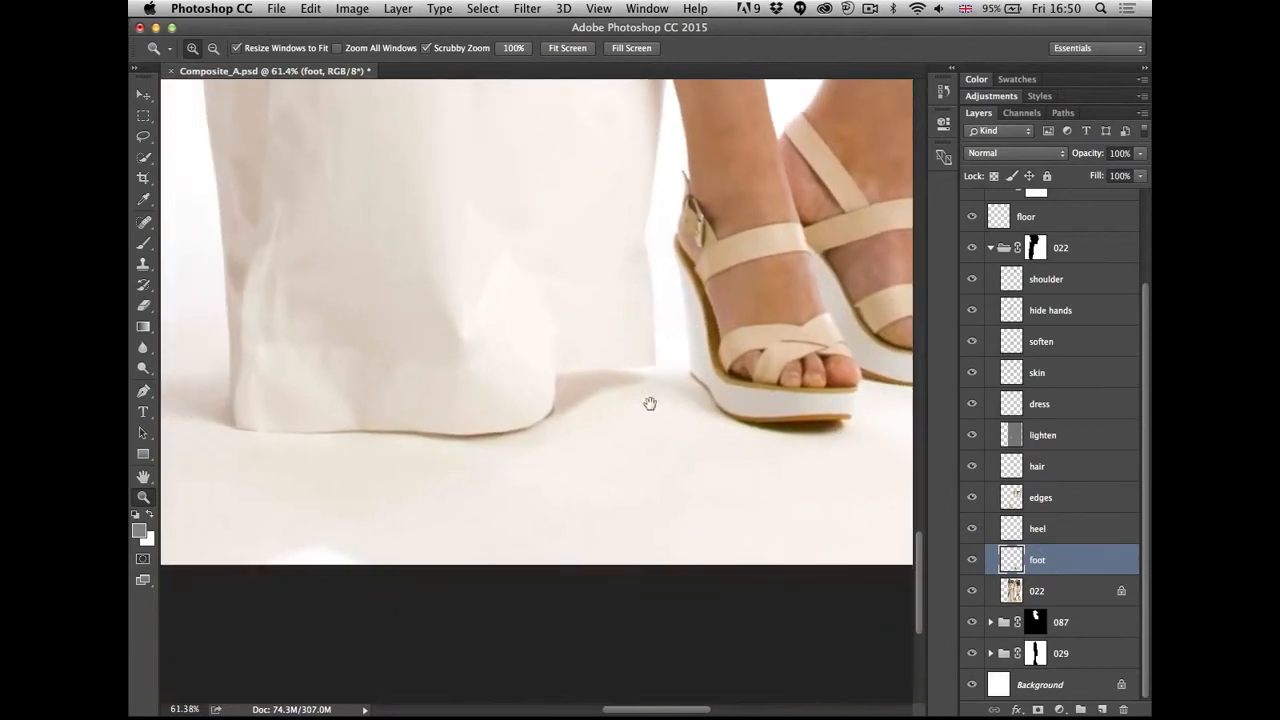
click(972, 498)
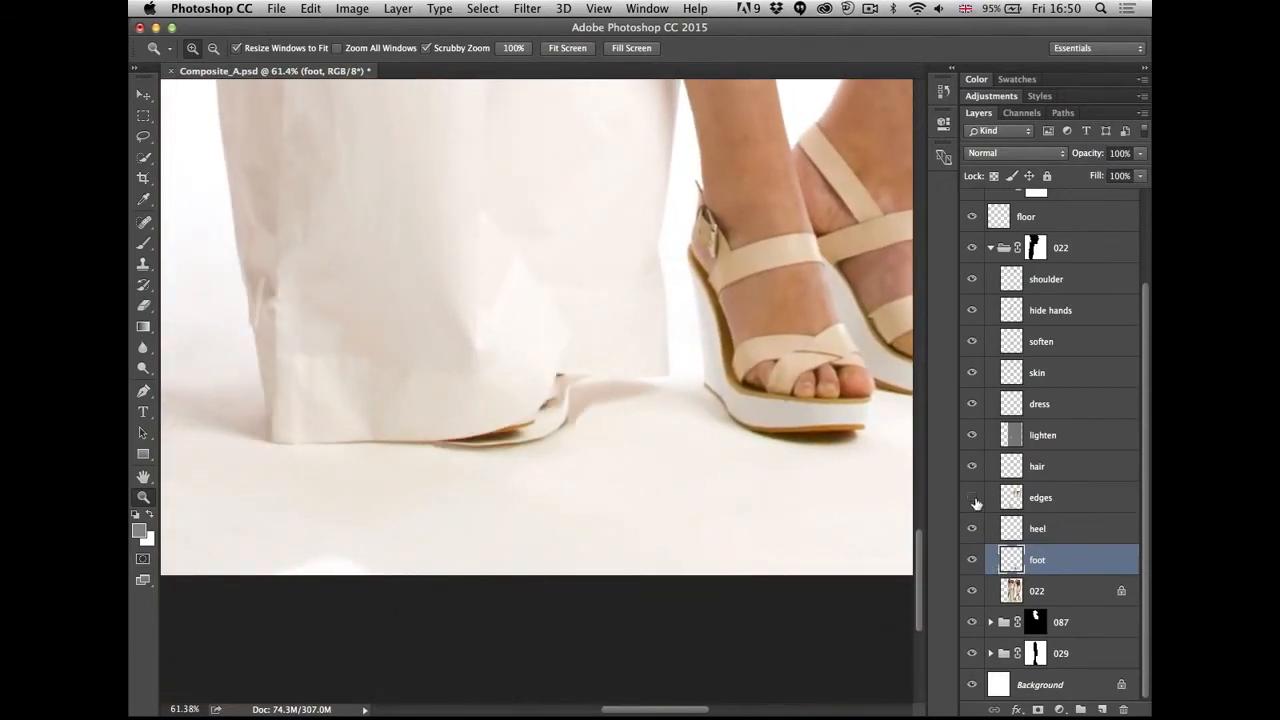
click(973, 500)
click(973, 500)
click(973, 500)
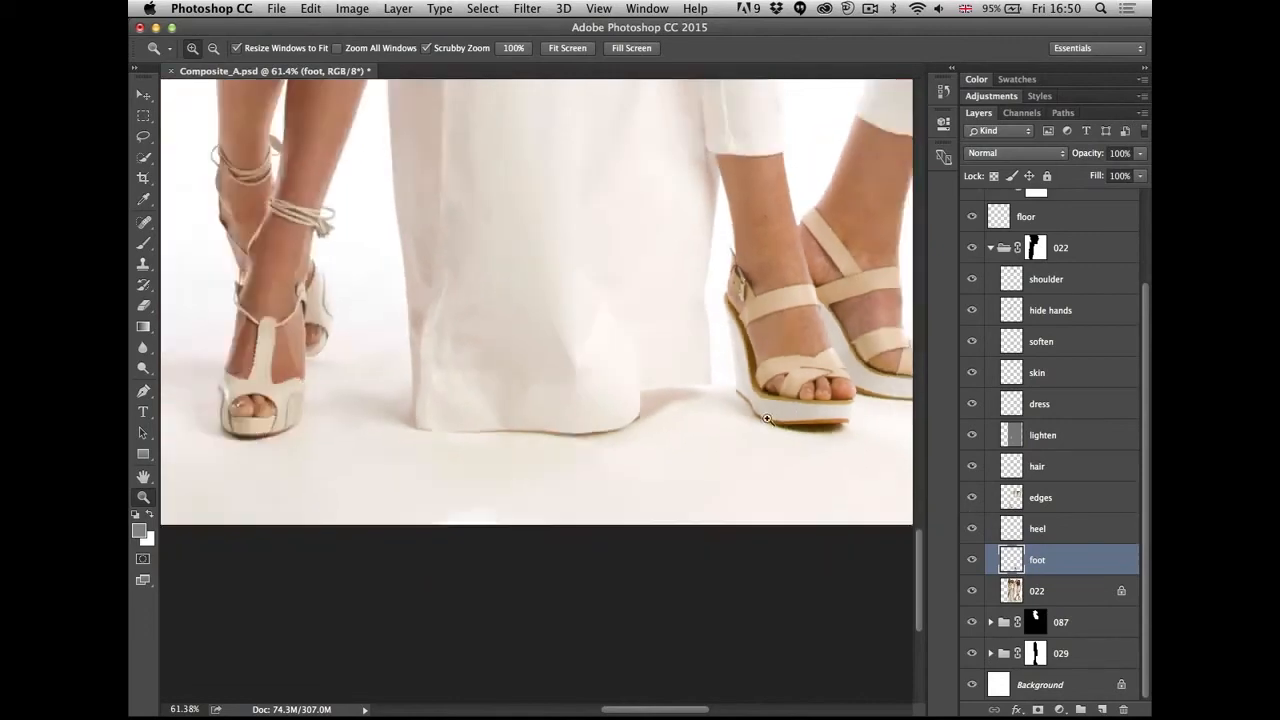
- Compare the white trousers with the lighten layer off and on, select that layer, and collapse the 022 group with the whole image fitted
drag(767, 419, 664, 412)
drag(802, 320, 723, 463)
drag(791, 190, 737, 491)
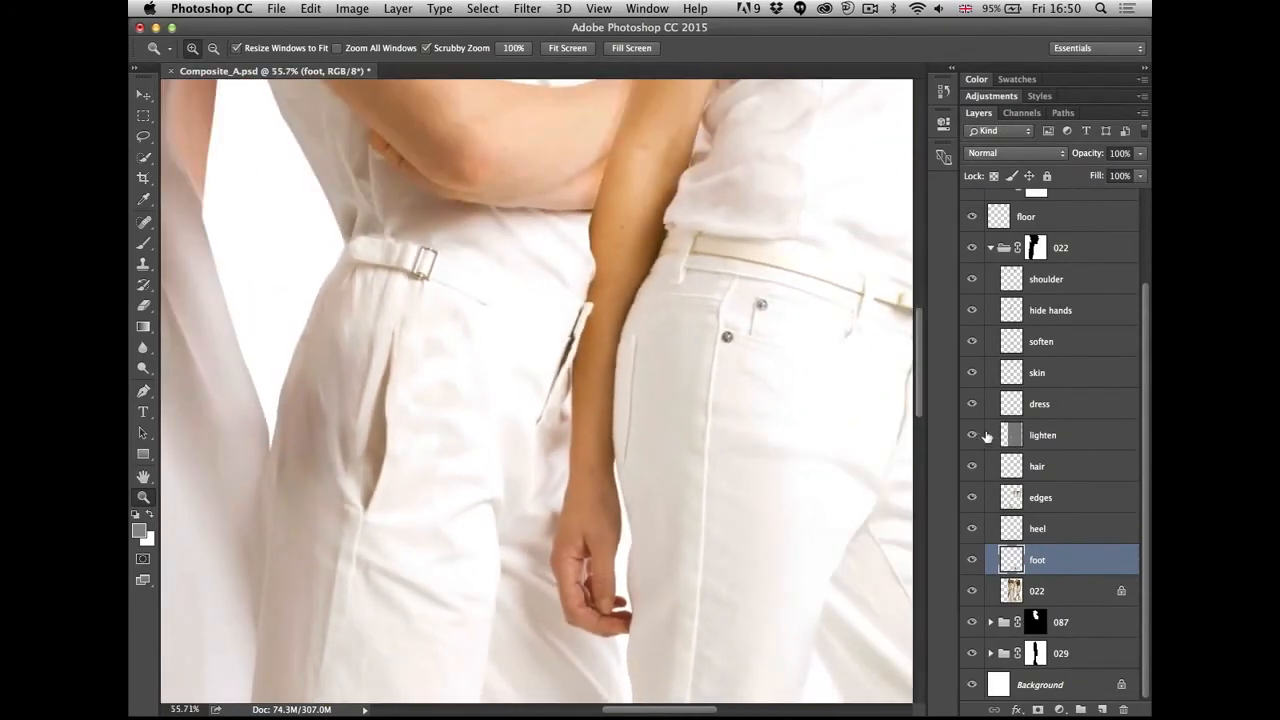
click(974, 438)
click(974, 438)
click(1051, 439)
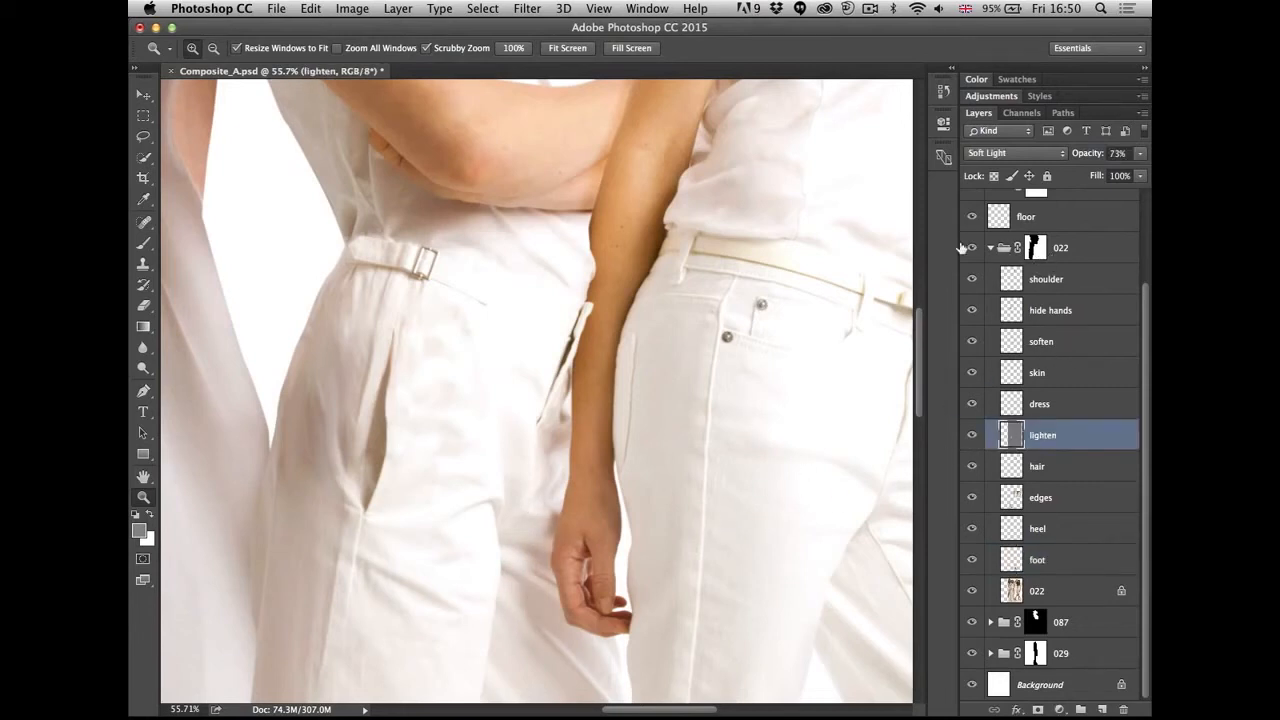
click(991, 248)
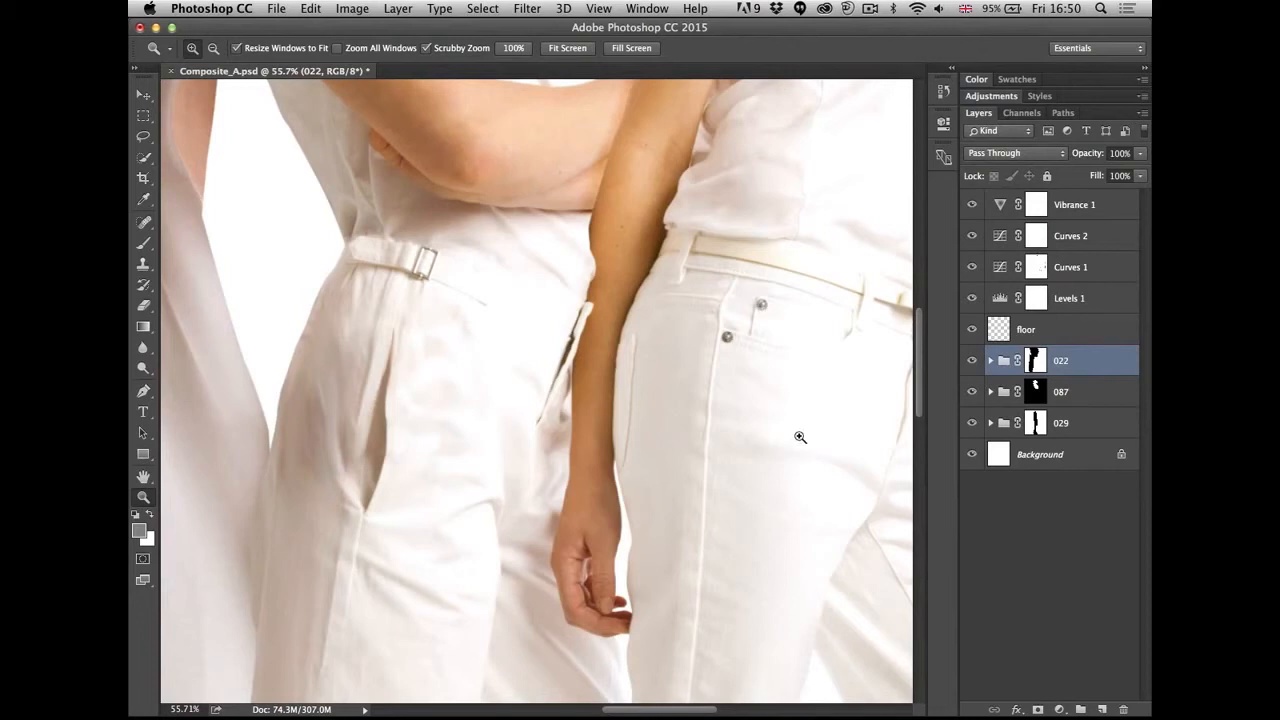
key(super+0)
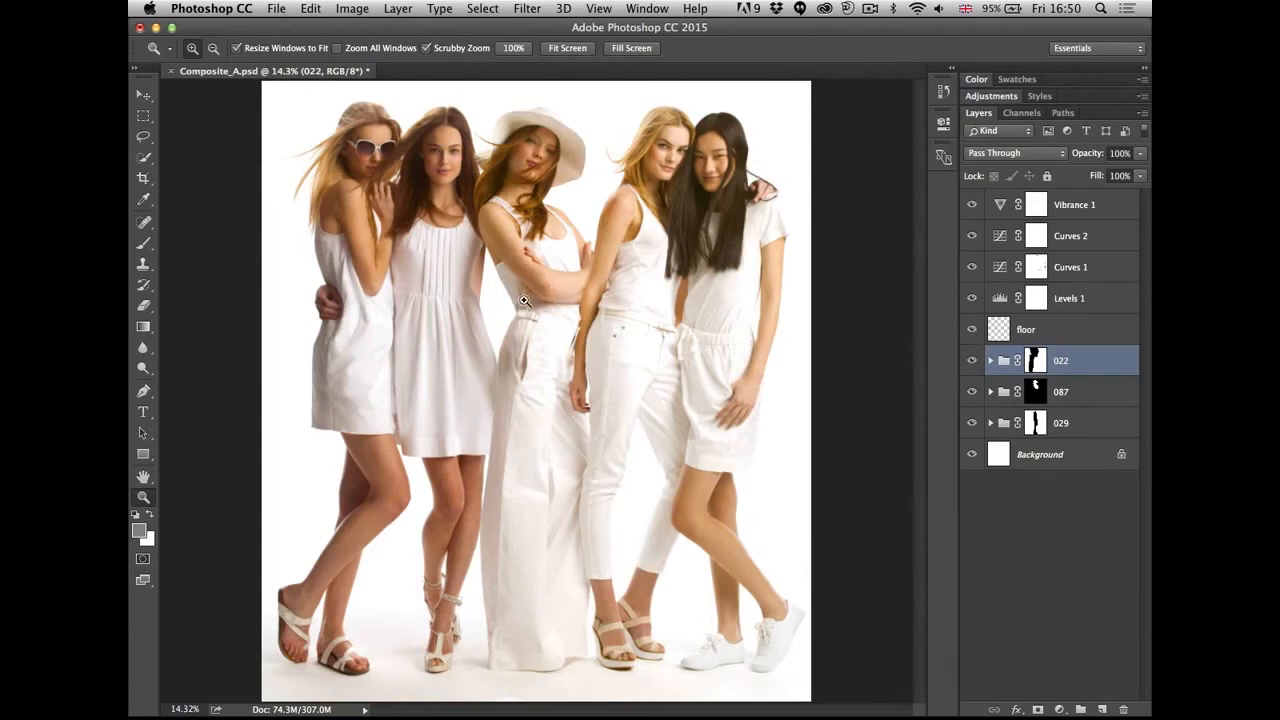
- Close Composite_A.psd, switch to Adobe Bridge and go up to the Retouching presentation folder
key(super+w)
key(Escape)
key(super+Tab)
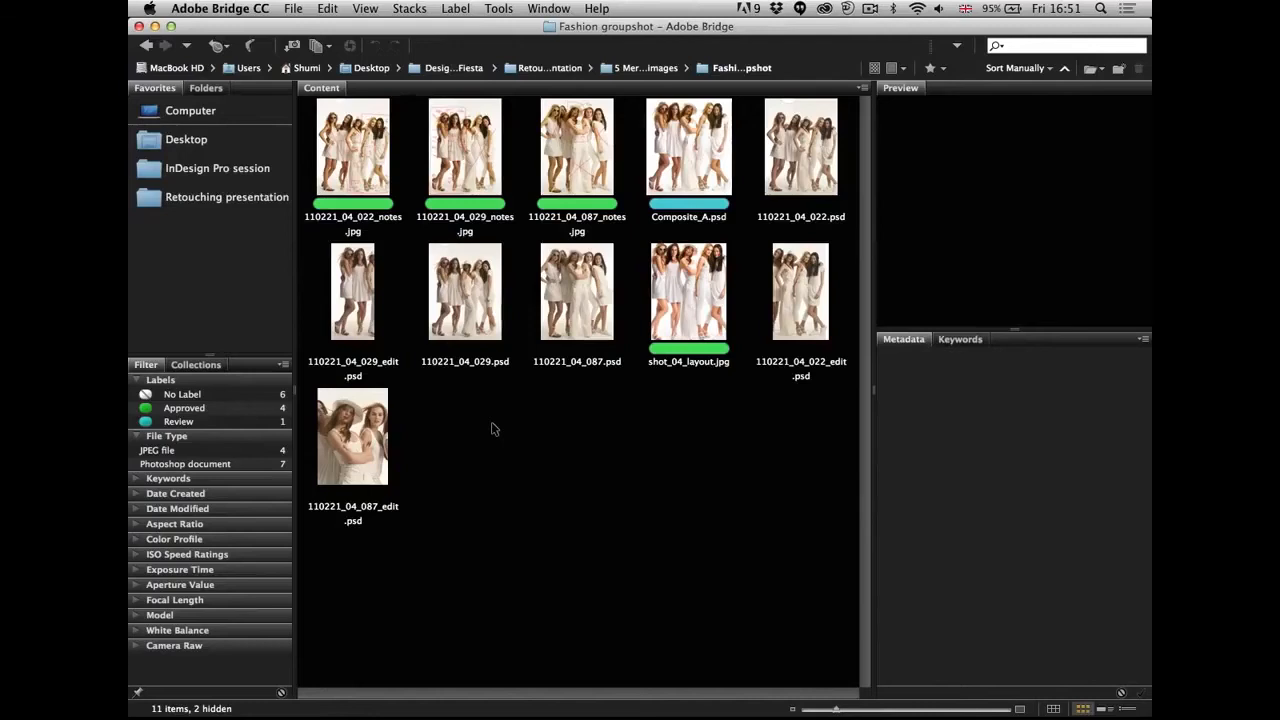
key(super+Up)
key(super+Up)
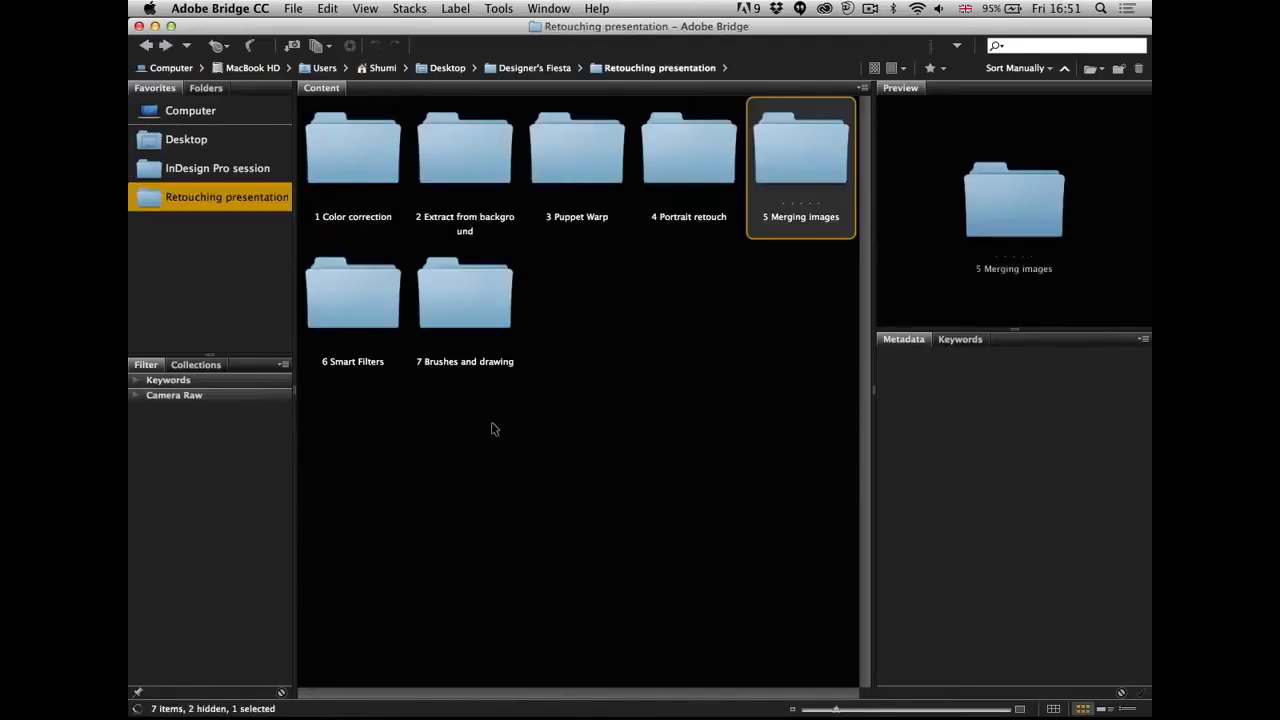
- Browse the presentation folders and open the 6 Smart Filters folder
key(Right)
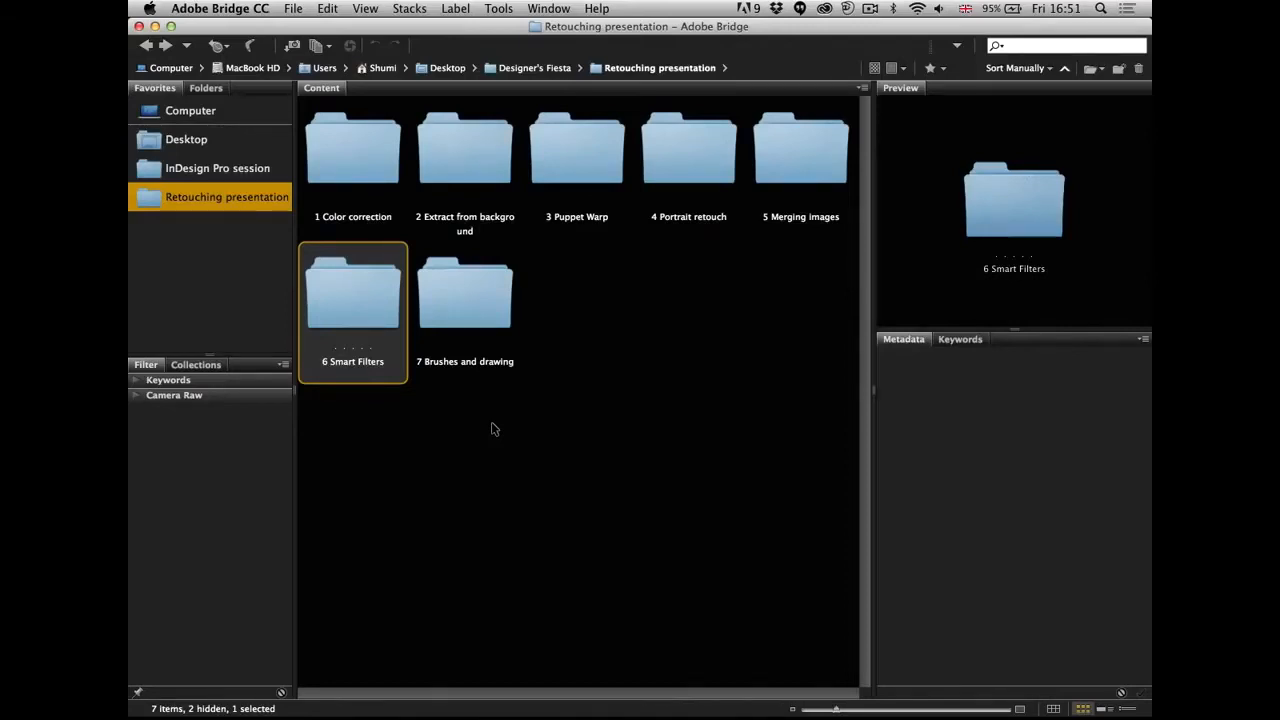
key(Right)
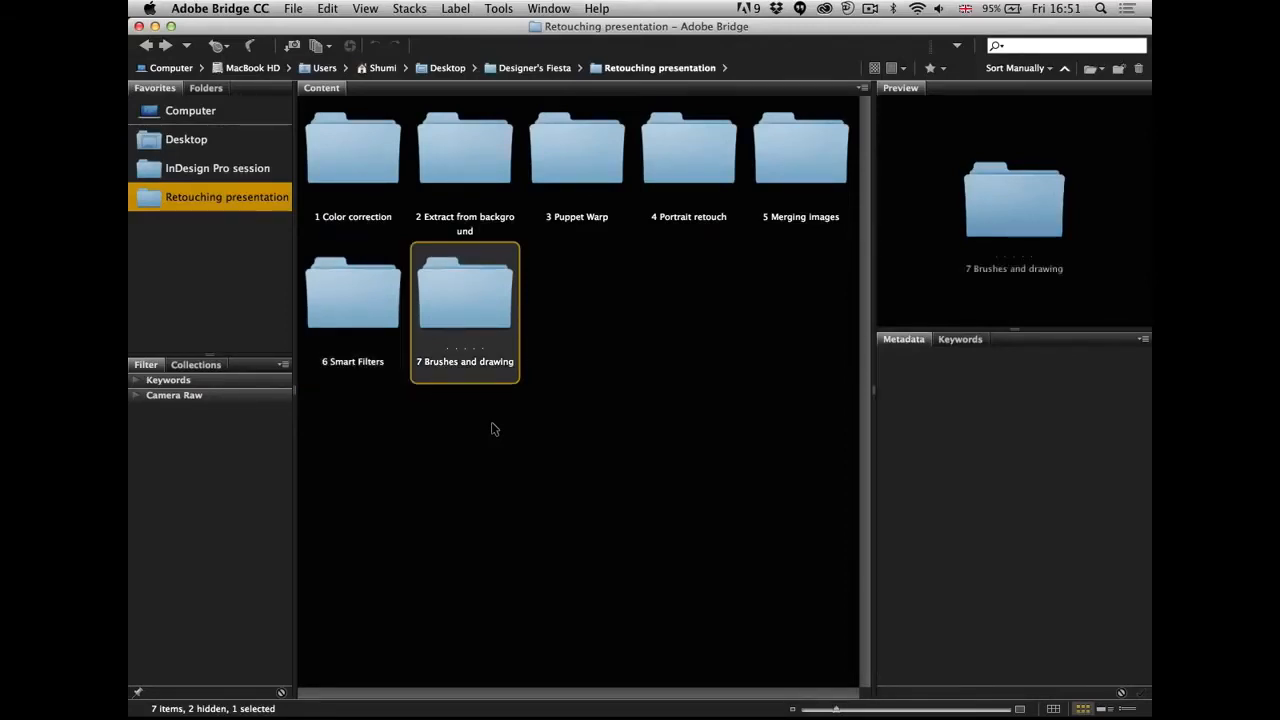
key(Up)
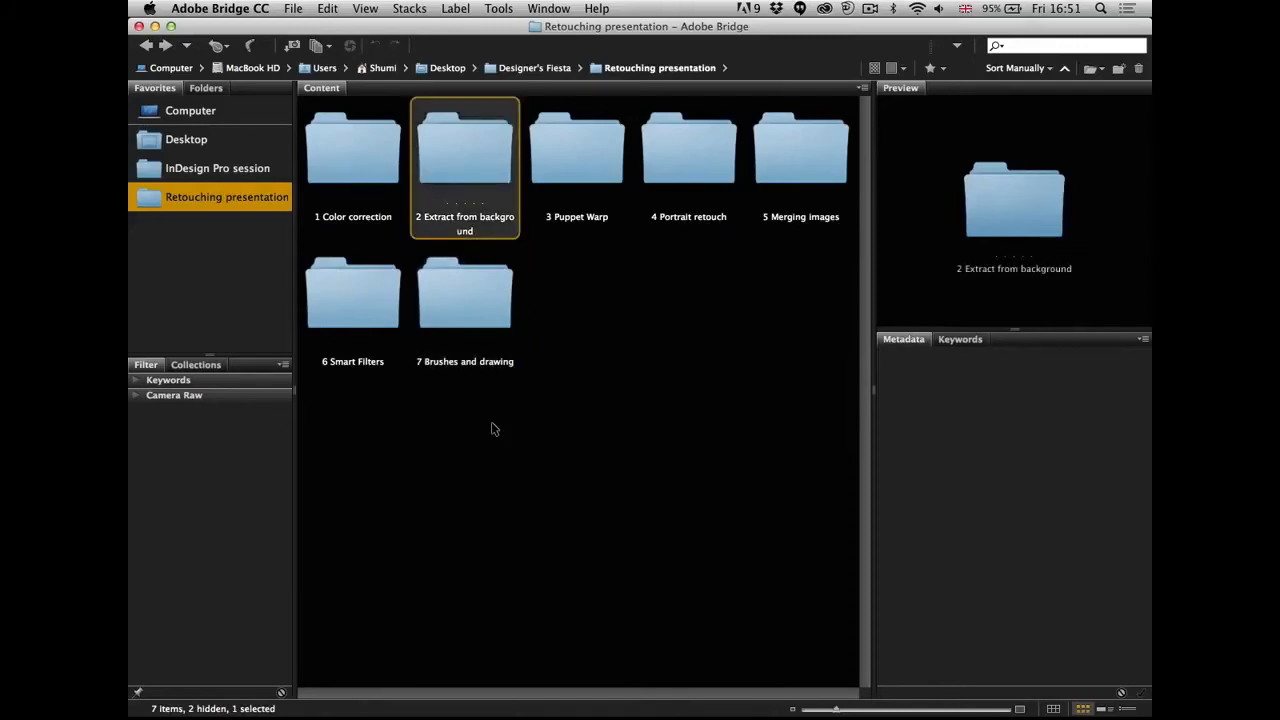
key(Down)
key(Left)
key(super+o)
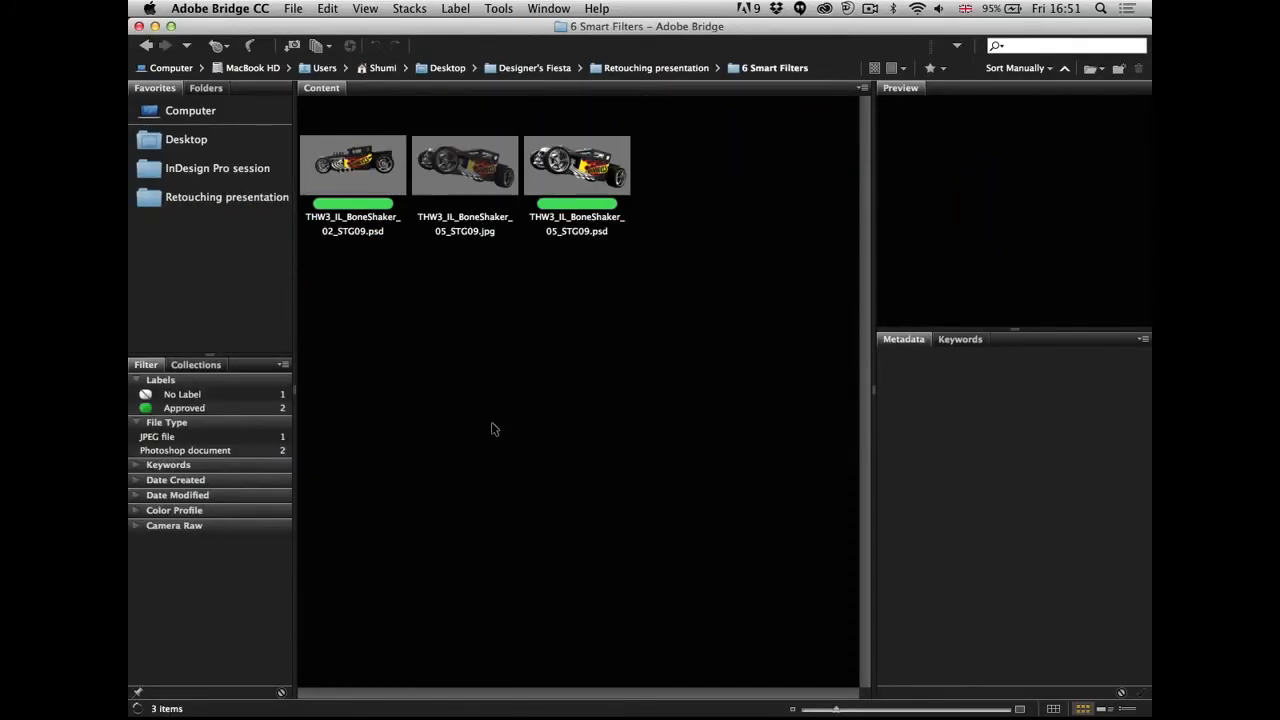
- Open THW3_IL_BoneShaker_02_STG09.psd from Bridge in Photoshop
key(Right)
key(Right)
key(Left)
key(super+o)
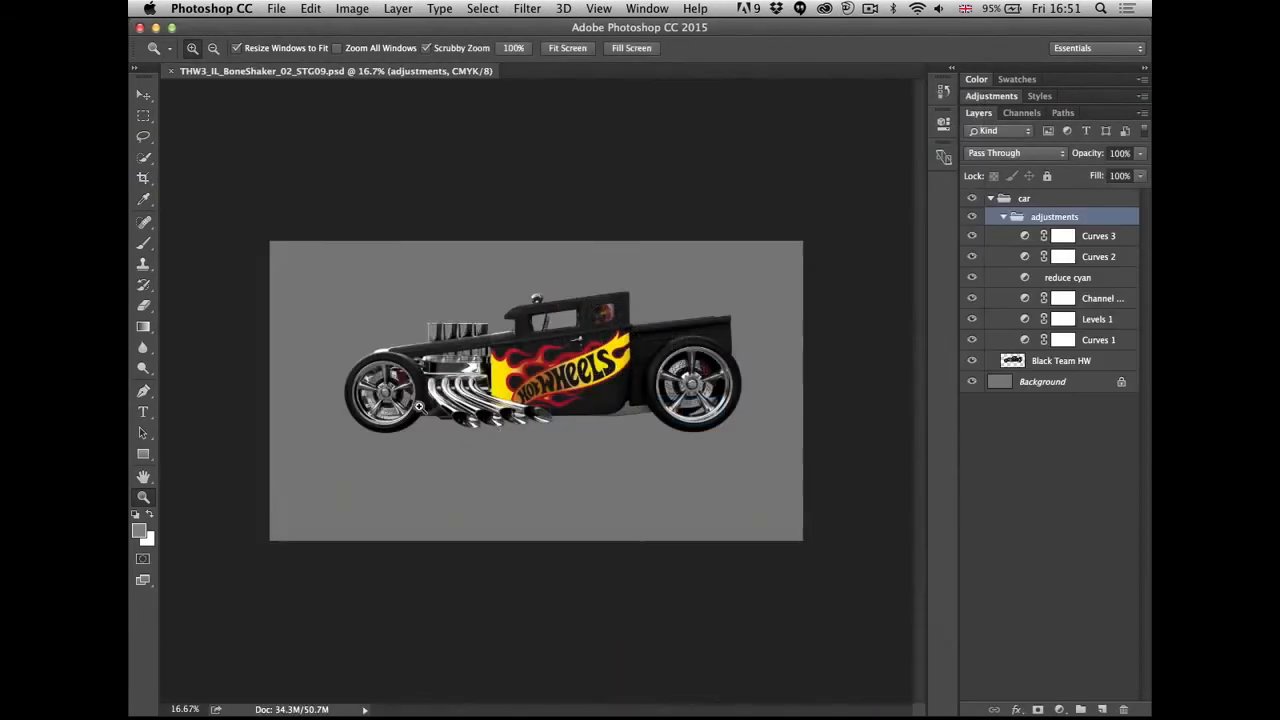
- Examine the front half of the car close up, selecting the Black Team HW layer and toggling its visibility off and on
click(468, 405)
drag(468, 405, 480, 397)
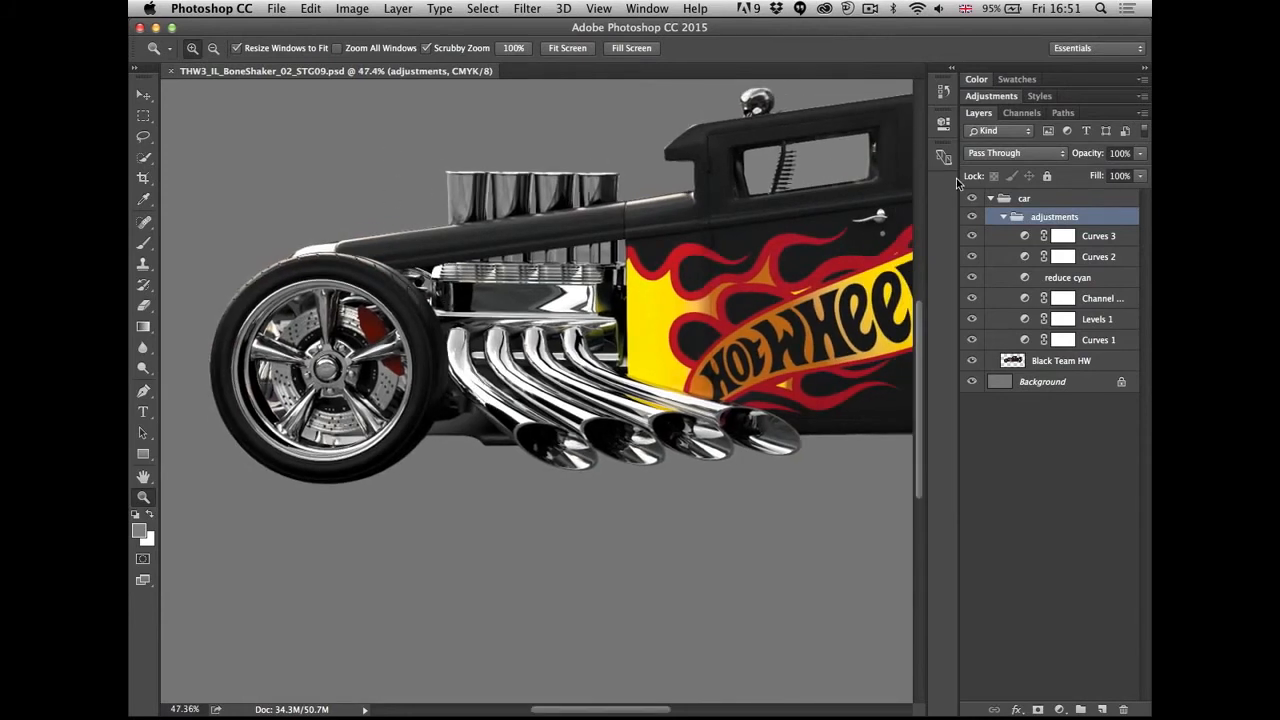
click(1037, 359)
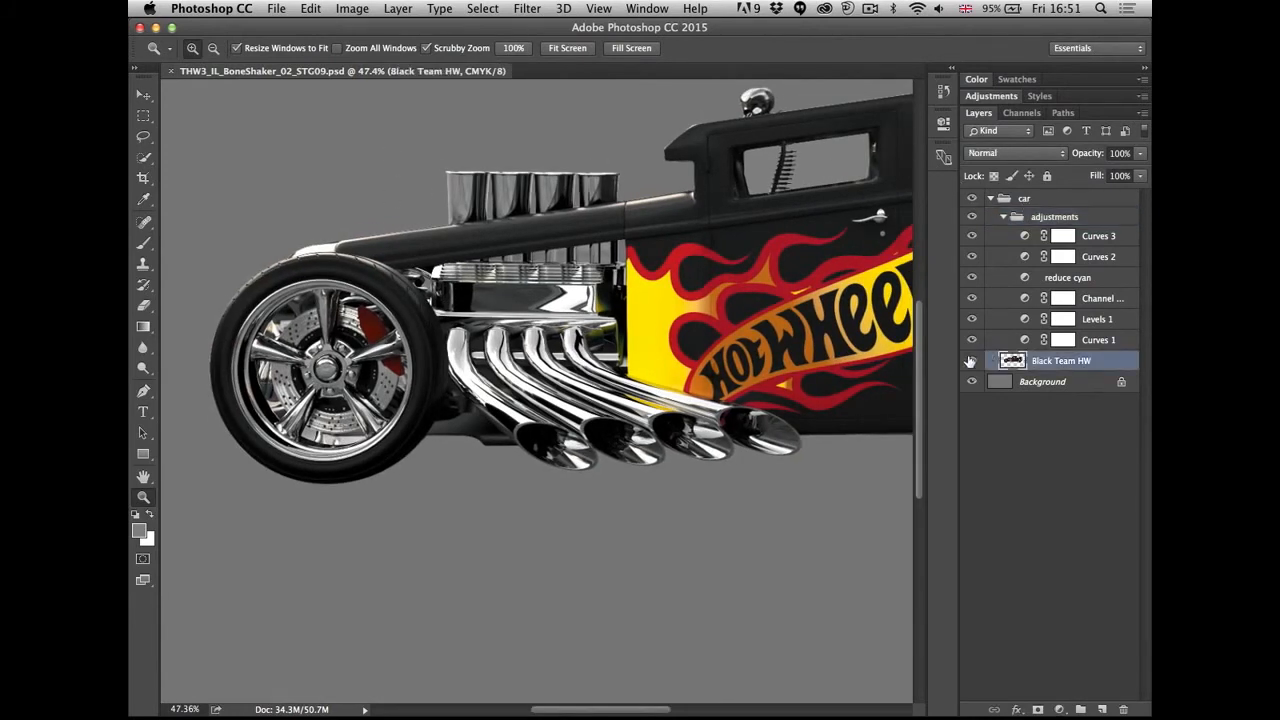
click(971, 360)
click(971, 360)
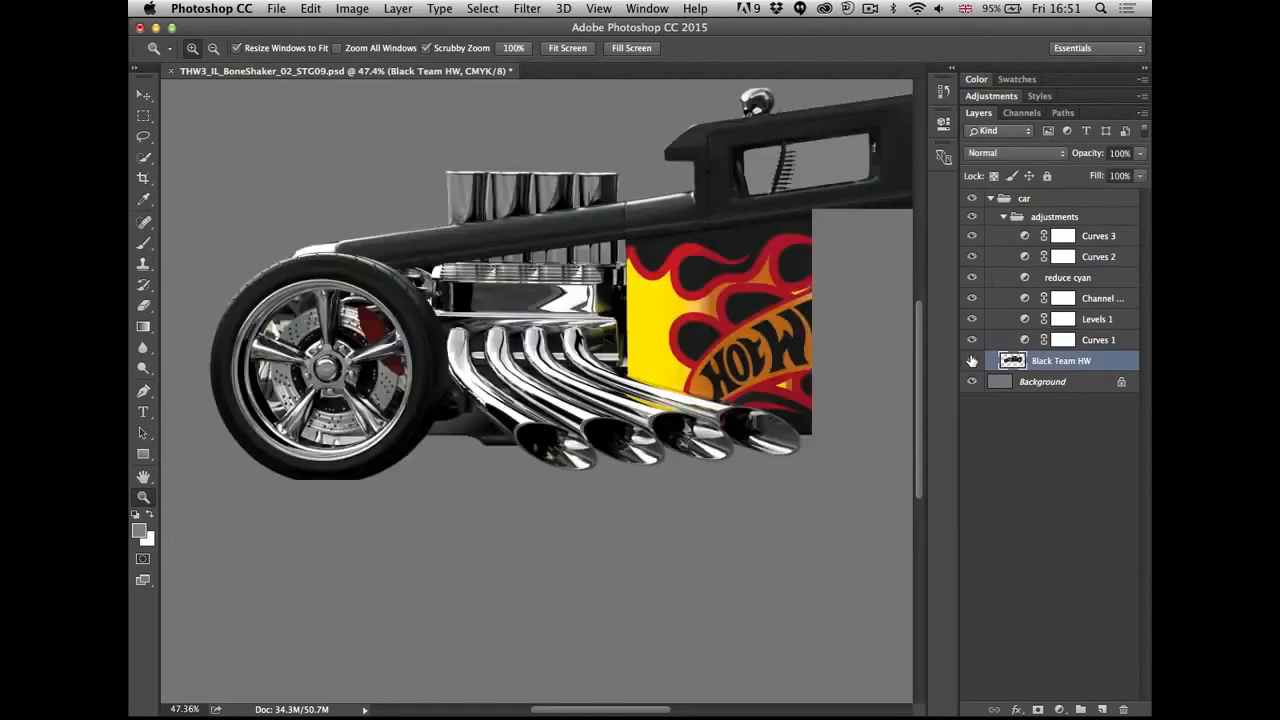
- Toggle the adjustments group repeatedly to compare the front of the car before and after correction, leaving the group hidden
click(972, 217)
click(972, 217)
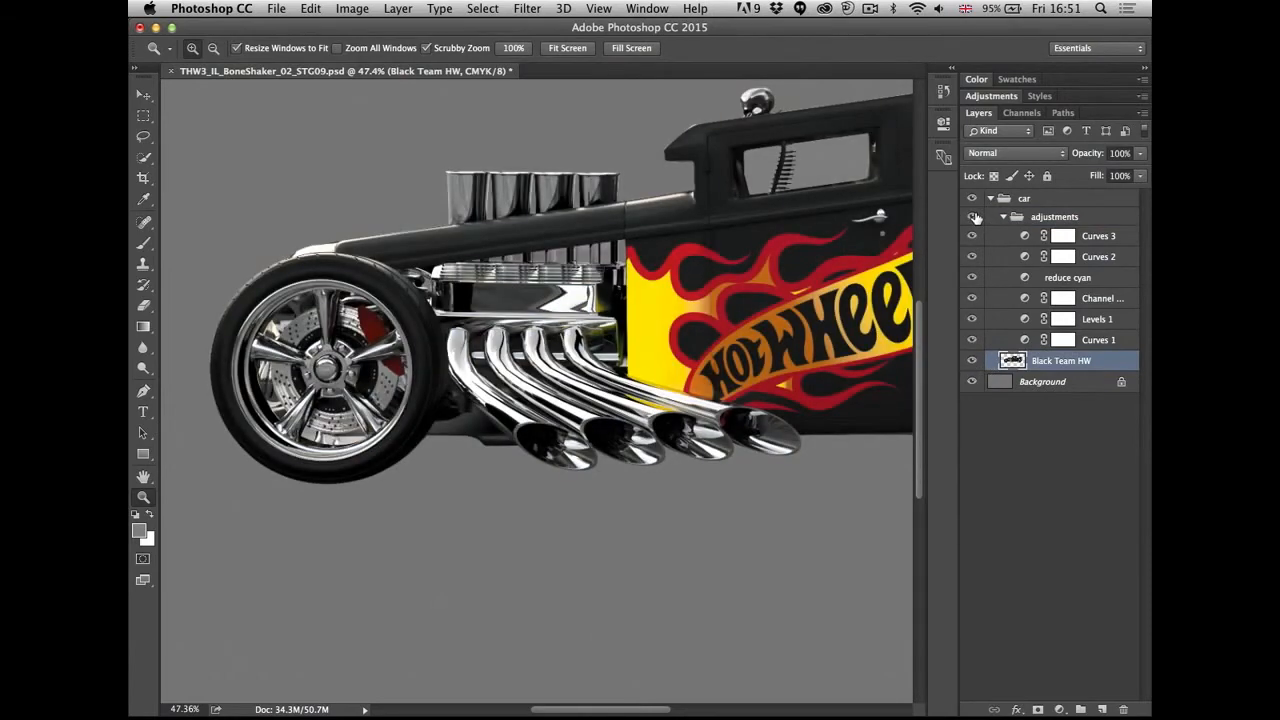
click(972, 217)
click(972, 217)
click(972, 217)
click(972, 217)
click(972, 217)
- Compare the rear of the car with the adjustments group shown and hidden, leave the group shown and return to the front
drag(801, 297, 365, 345)
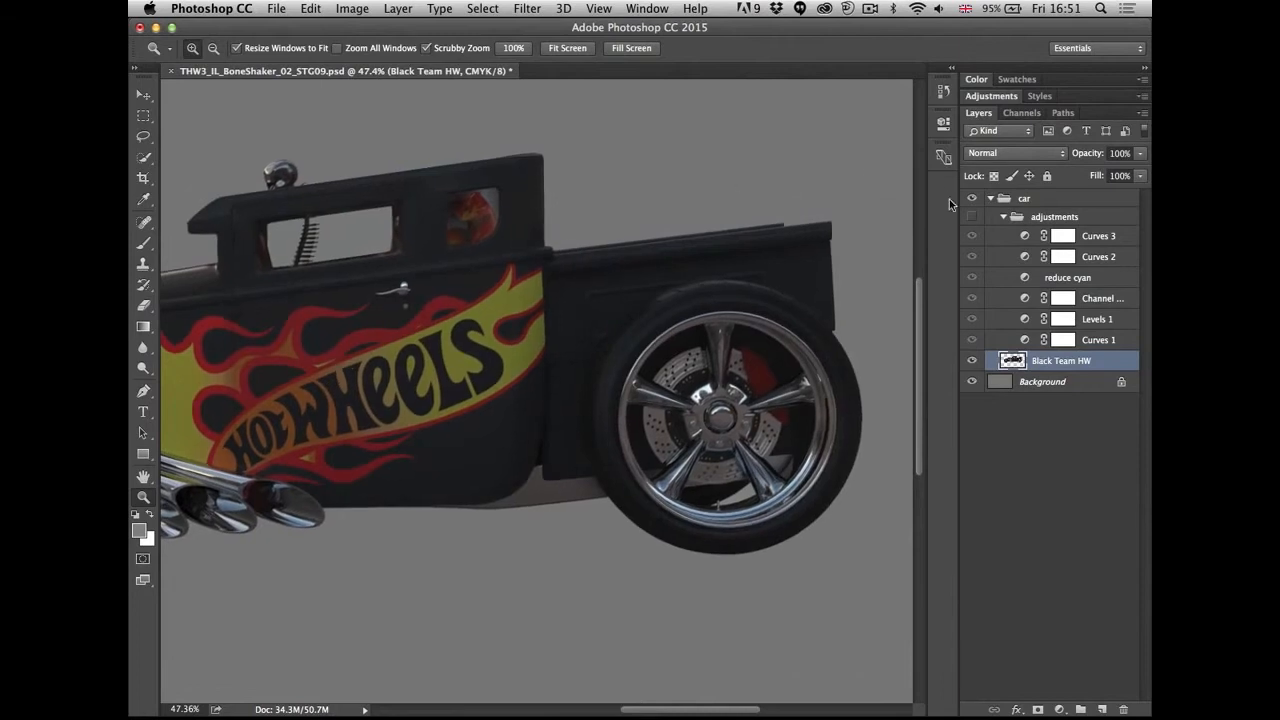
click(971, 217)
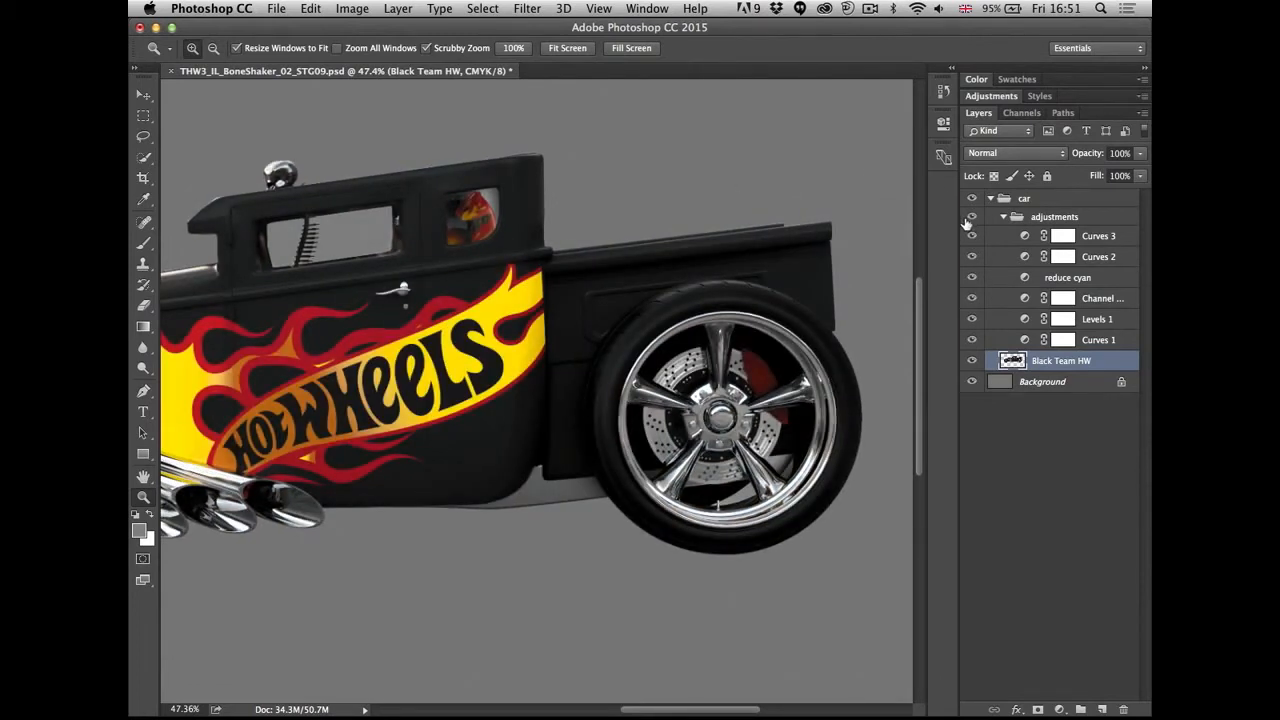
click(972, 217)
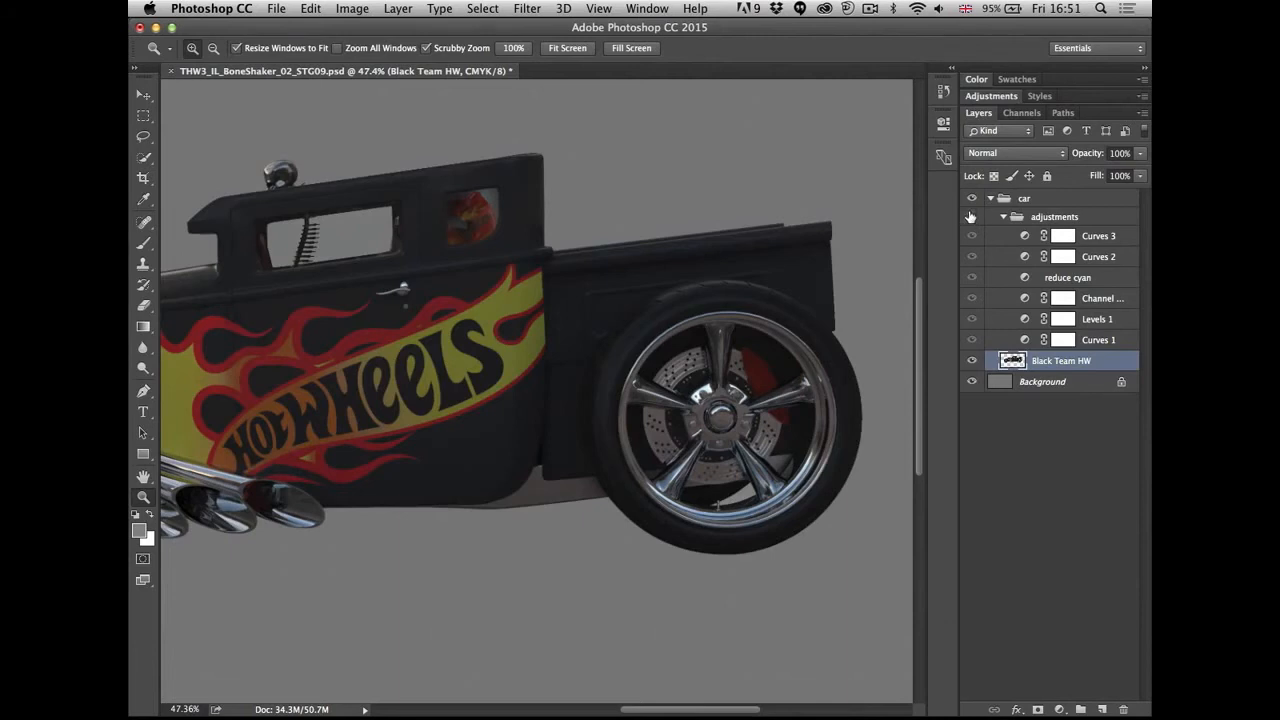
click(970, 218)
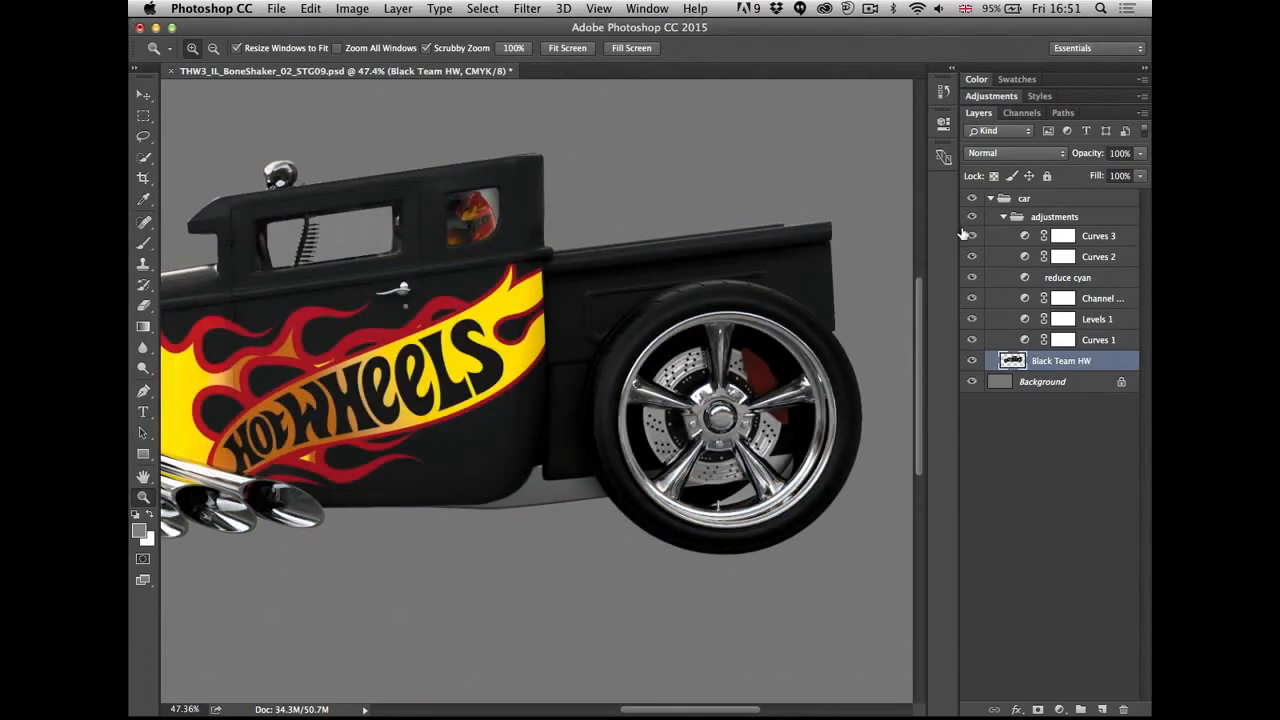
click(971, 217)
click(971, 217)
drag(295, 350, 797, 358)
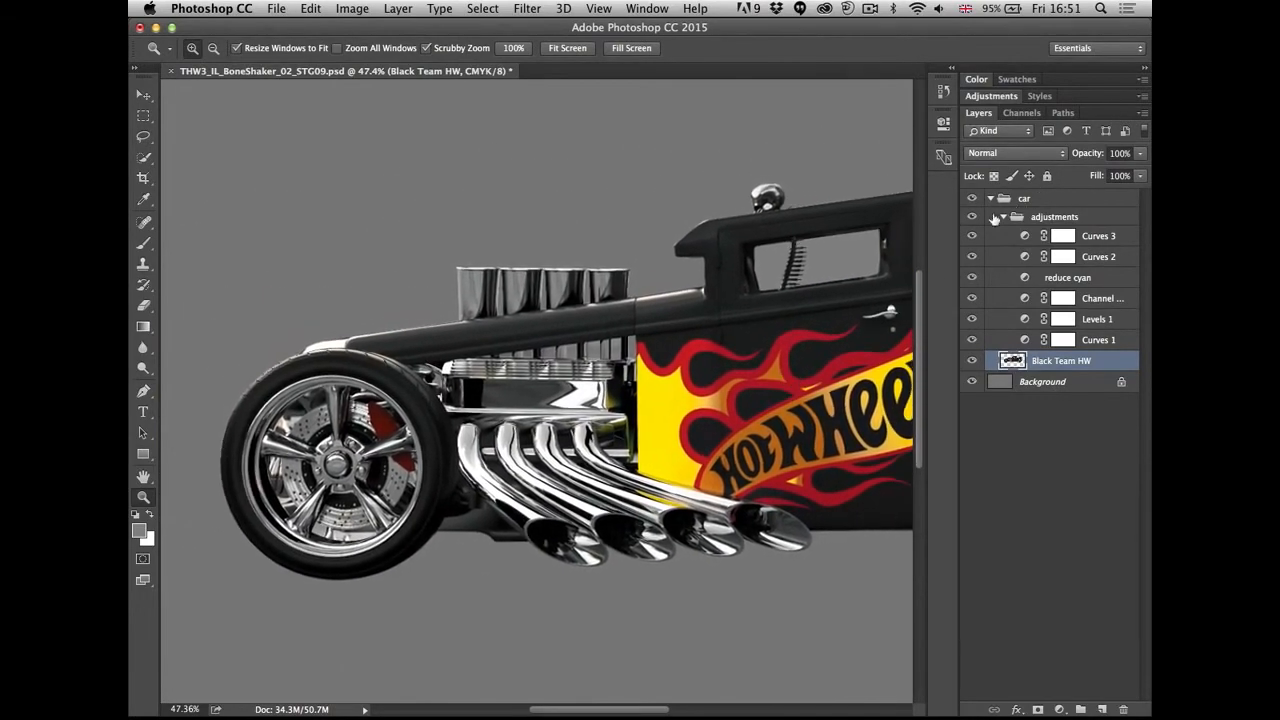
- Hide and show the adjustments group twice more to compare the front of the car without and with correction
click(972, 218)
click(972, 218)
click(972, 218)
click(972, 218)
- Convert the Black Team HW layer to a smart object and start a Spin Blur filter on it
right_click(1050, 366)
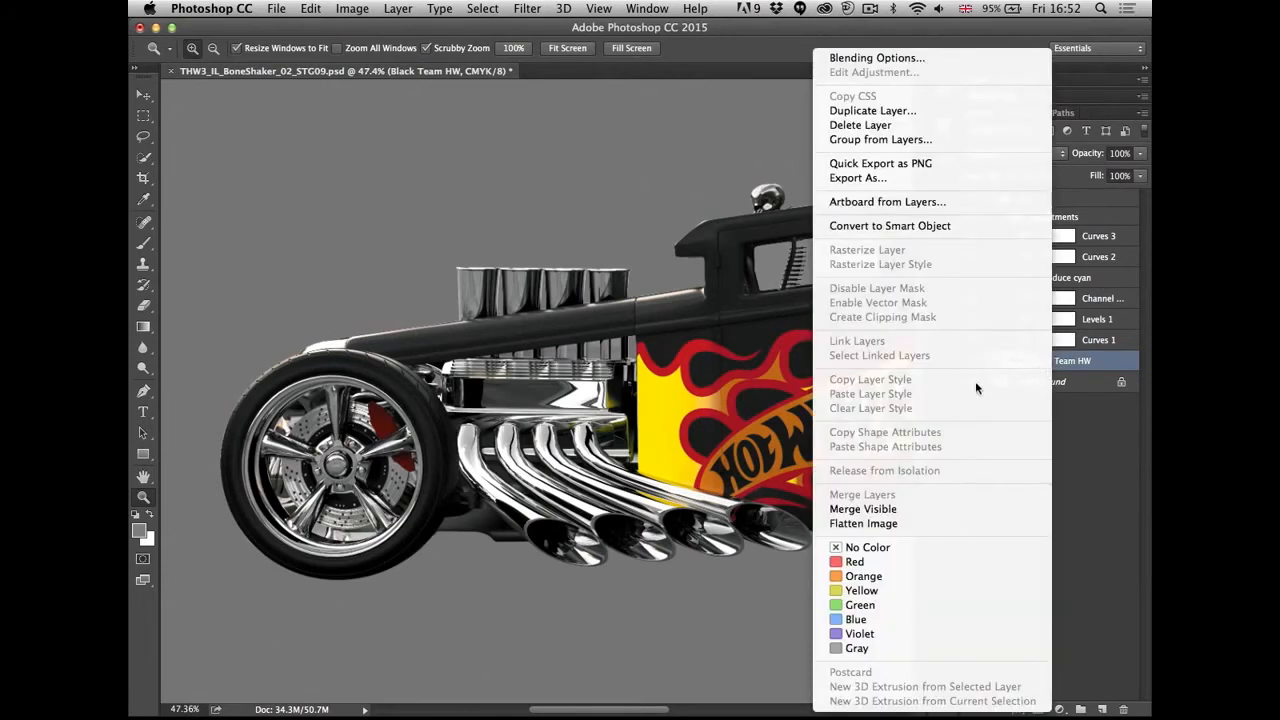
click(885, 225)
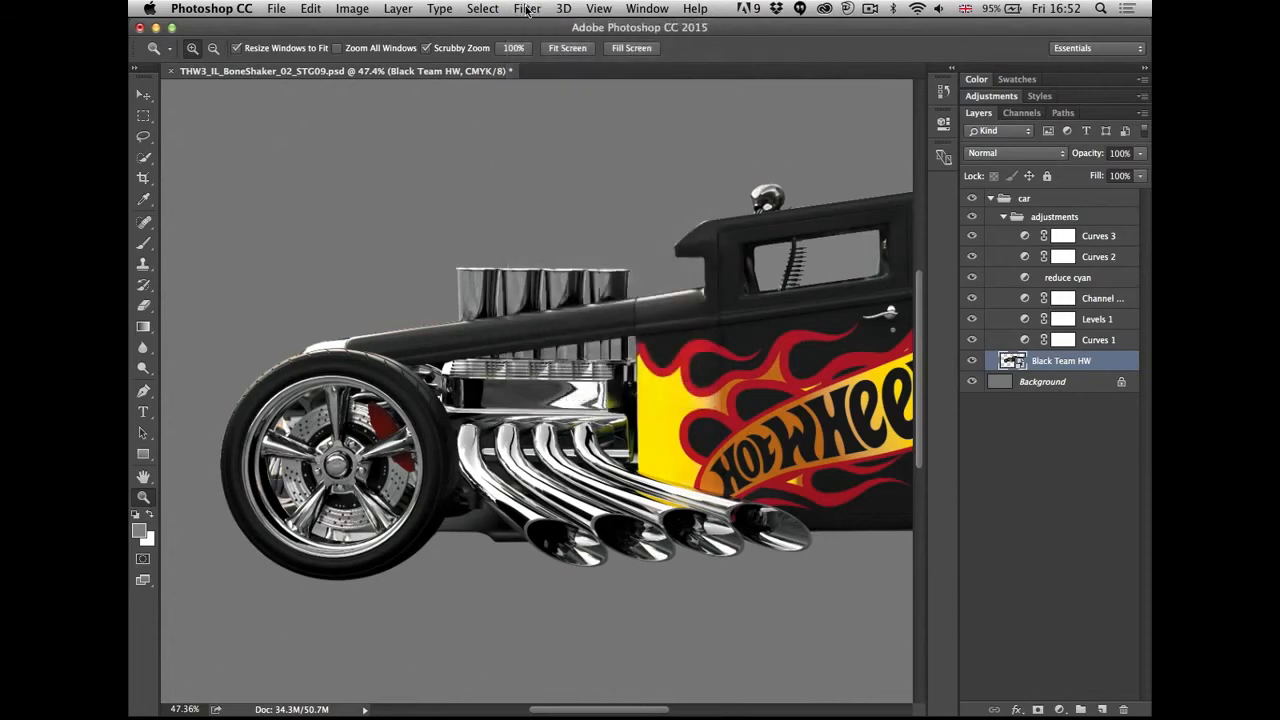
click(525, 9)
mouse_move(578, 208)
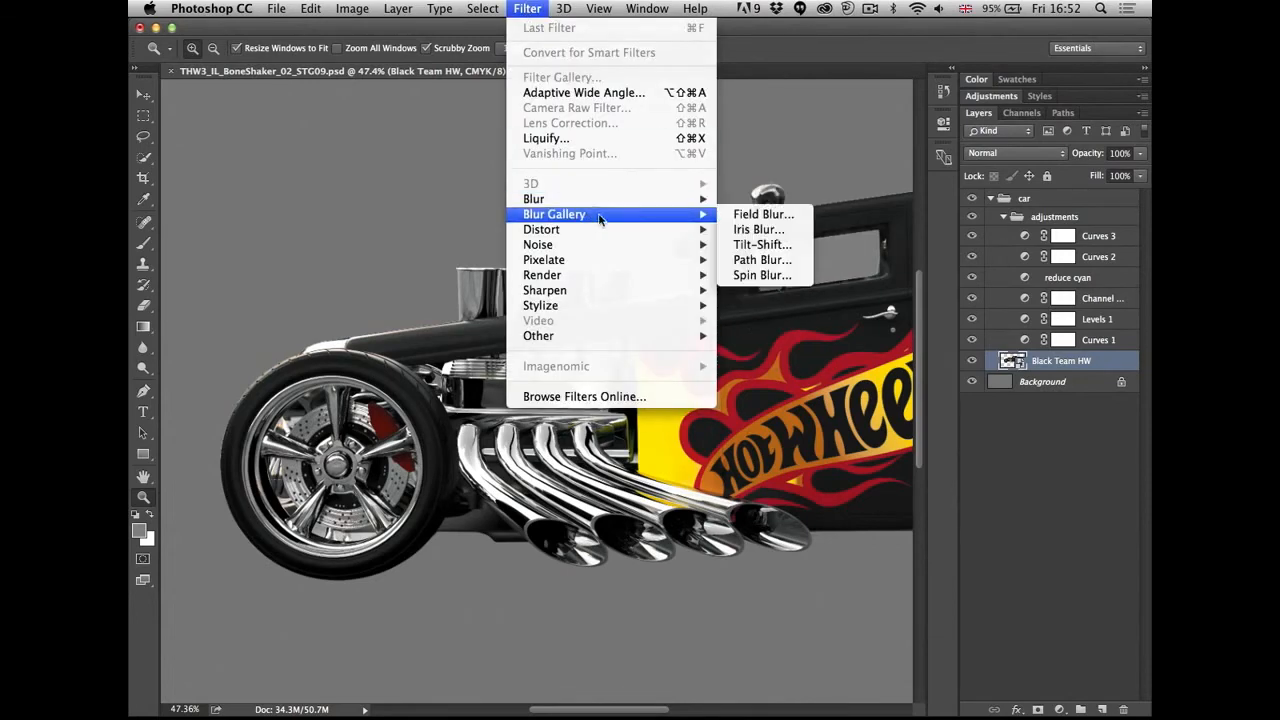
click(752, 276)
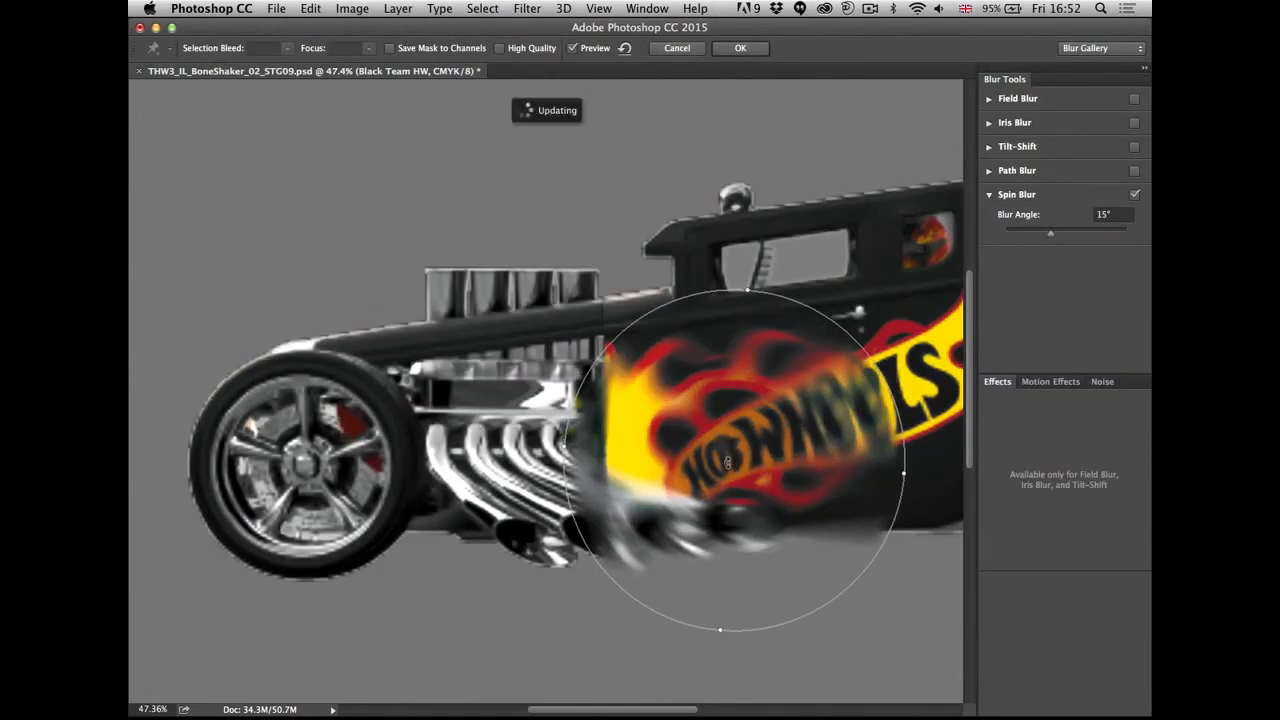
- Move the spin blur onto the centre of the front wheel and shrink its ellipse to fit the rim
drag(733, 460, 494, 443)
drag(347, 462, 299, 469)
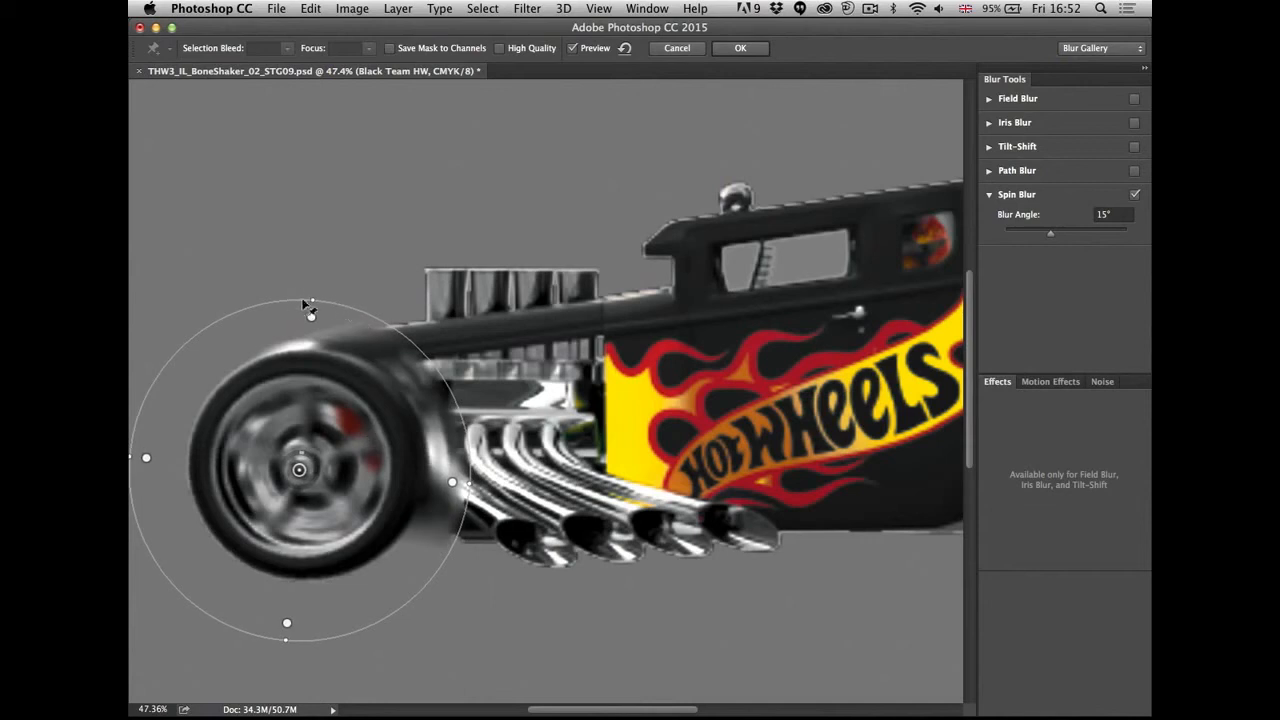
drag(312, 300, 298, 387)
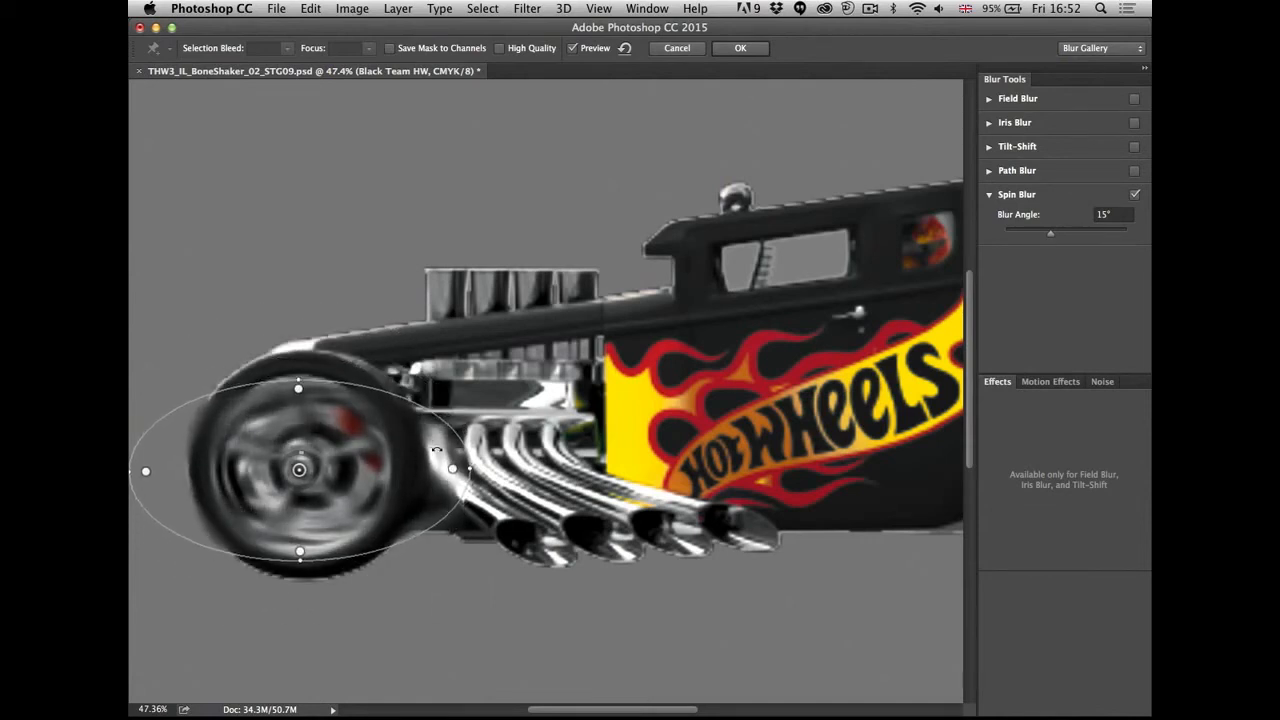
drag(453, 468, 395, 461)
drag(299, 469, 303, 468)
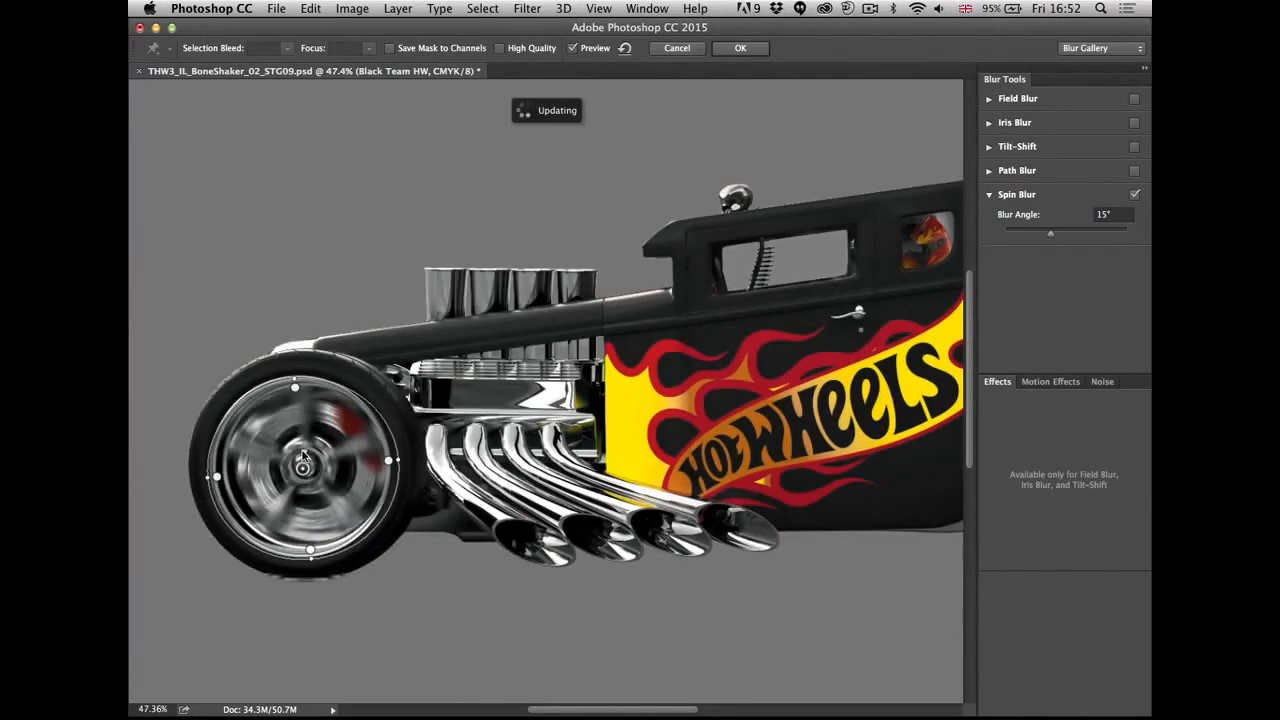
- Set the spin blur angle to 60° and enlarge the blur ellipse to the outer edge of the front tyre
drag(306, 451, 322, 472)
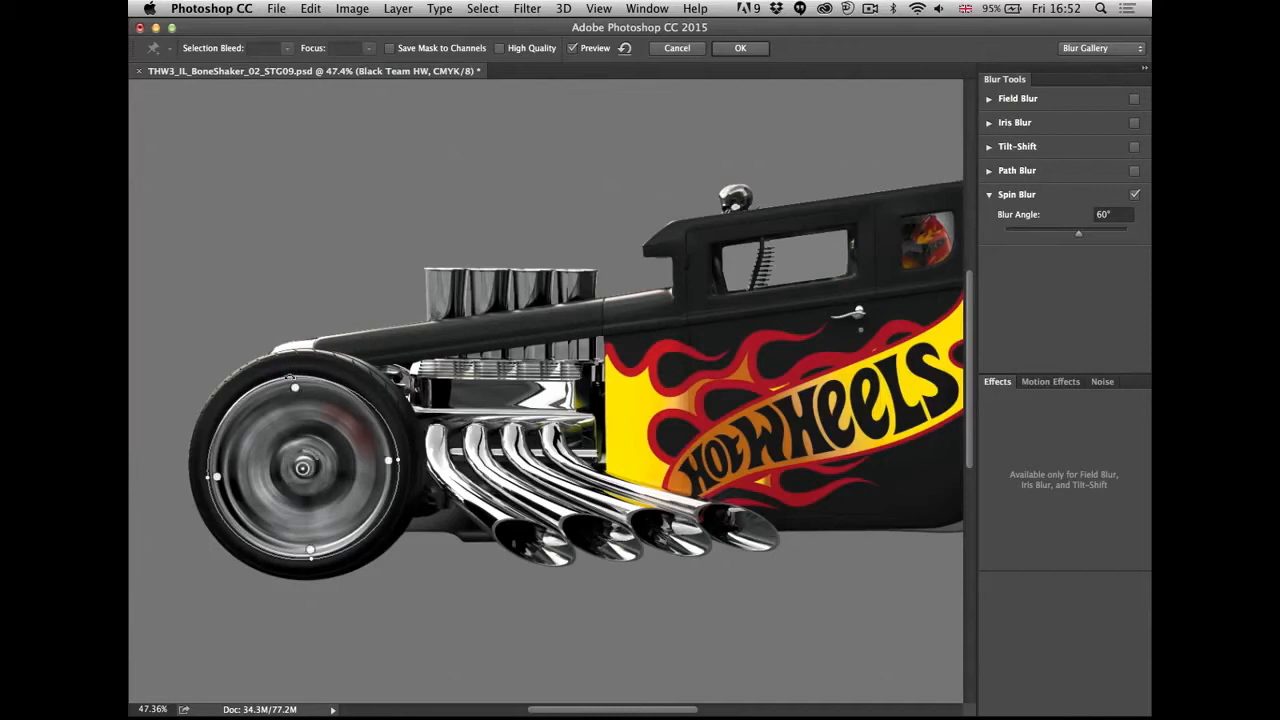
drag(294, 380, 301, 359)
drag(398, 468, 418, 467)
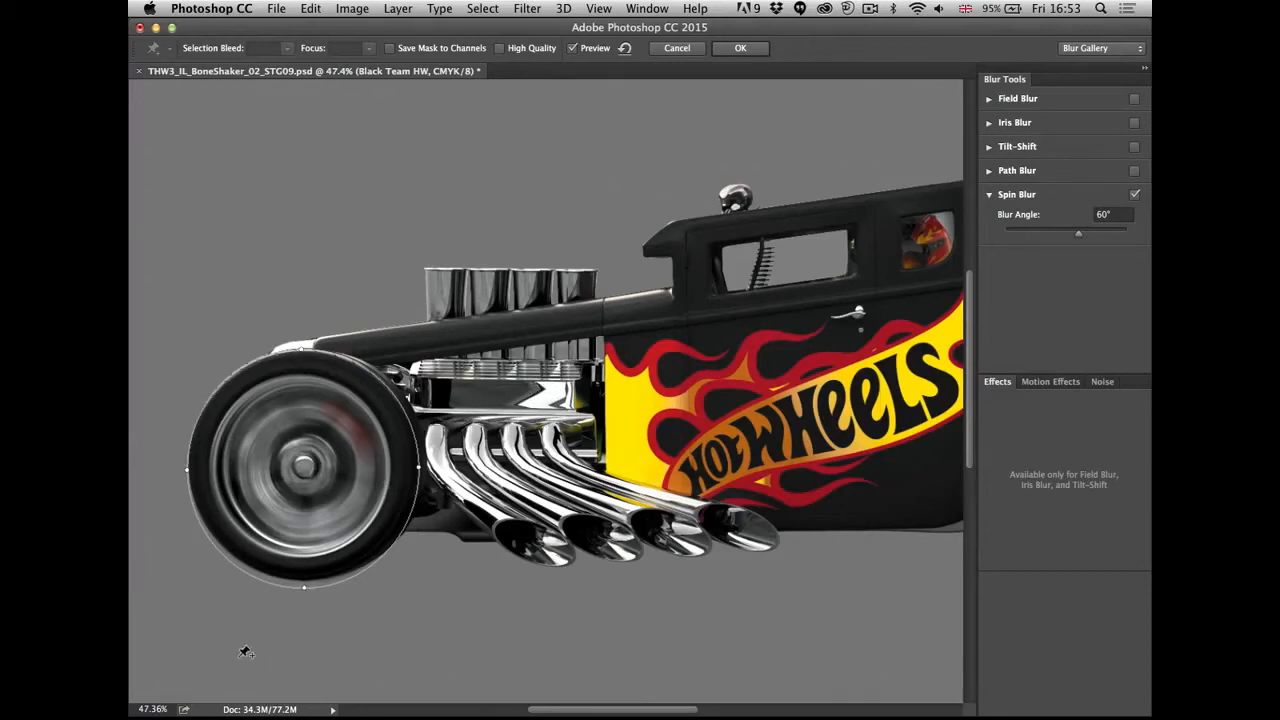
- Fine-tune the spin blur's placement on the front wheel and apply the filter
scroll(490, 437, down, 2)
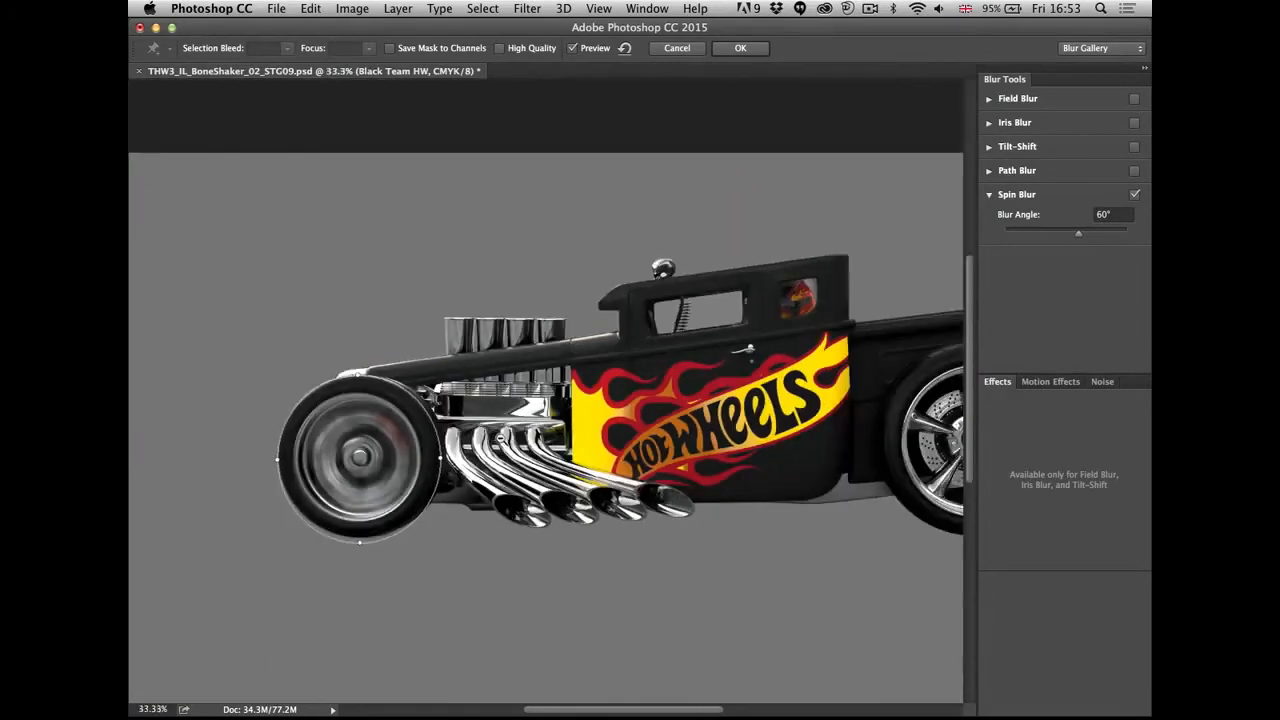
mouse_move(318, 394)
mouse_down()
mouse_move(360, 409)
mouse_move(322, 395)
mouse_up()
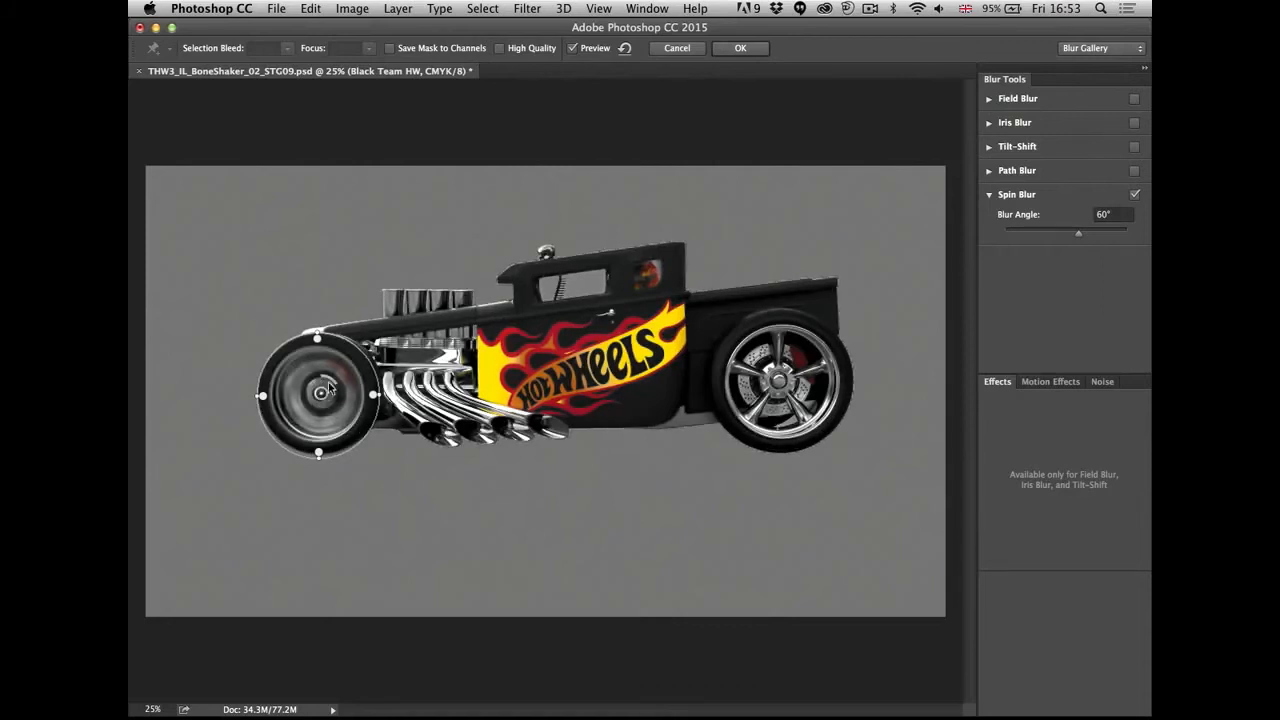
mouse_move(331, 401)
mouse_down()
mouse_move(343, 382)
mouse_move(312, 392)
mouse_move(323, 395)
mouse_up()
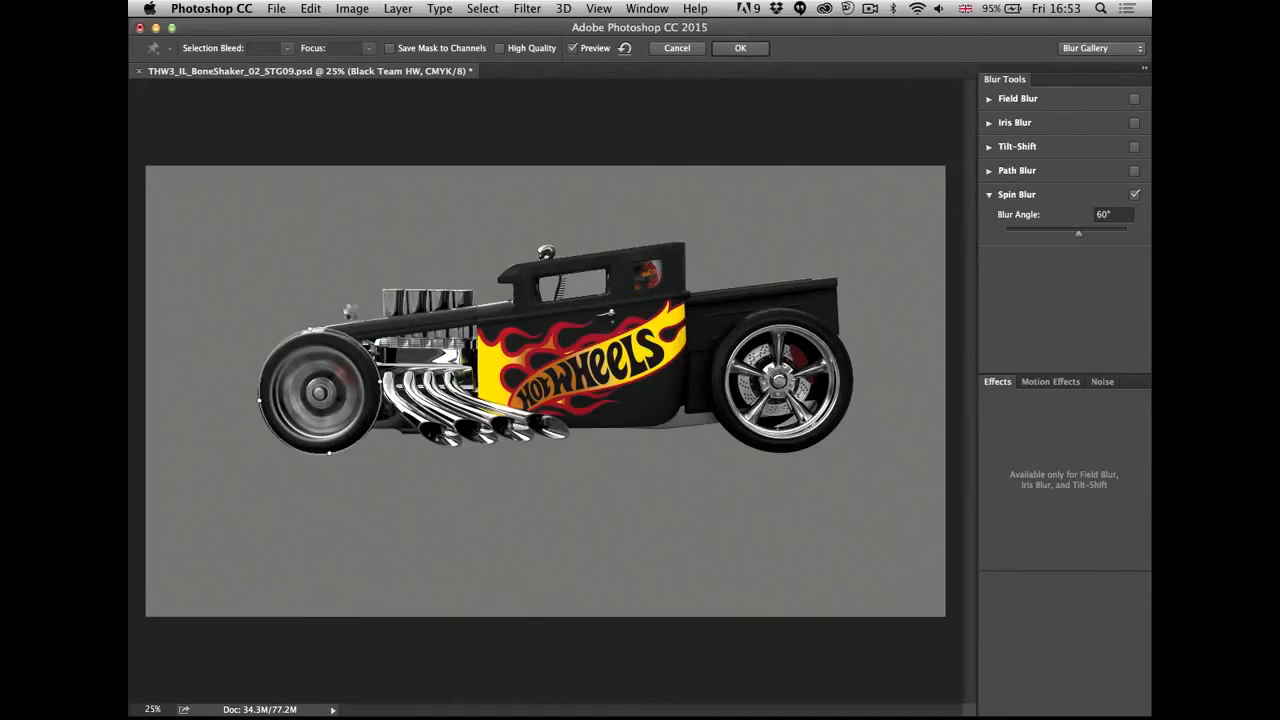
key(Return)
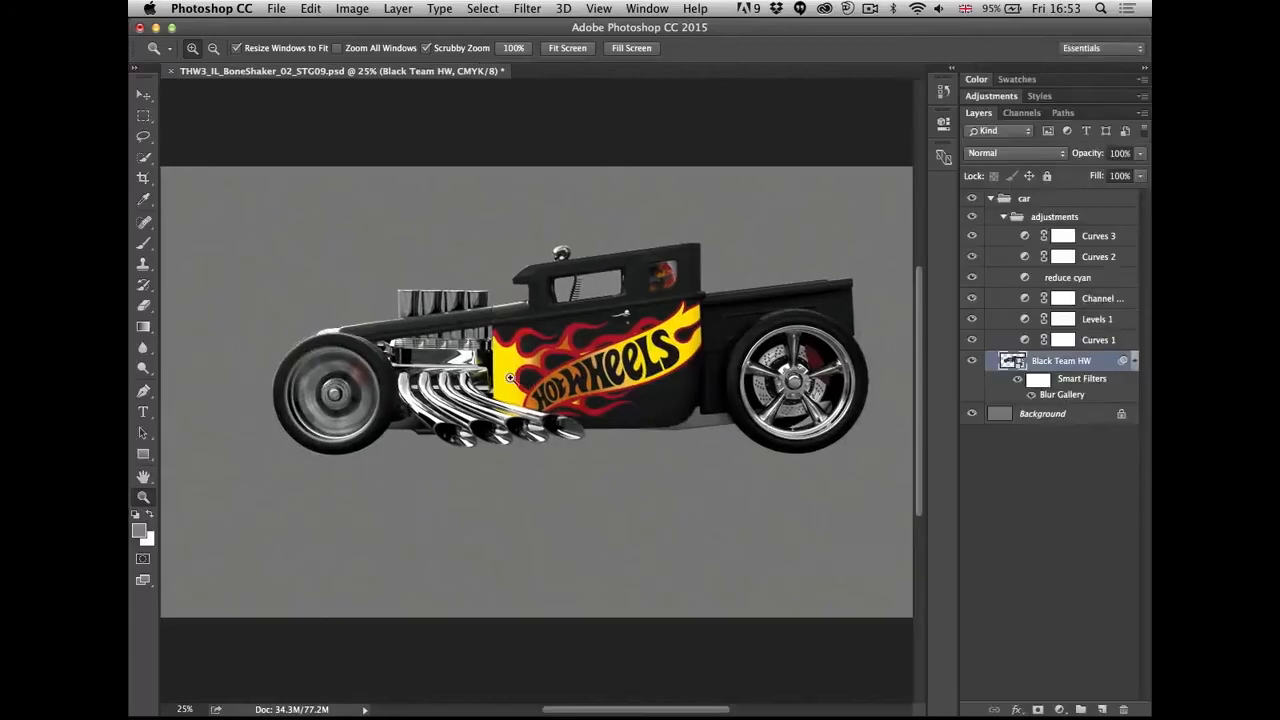
- Compare the front wheel close up with the smart filters hidden and shown, then return to the whole car
click(322, 396)
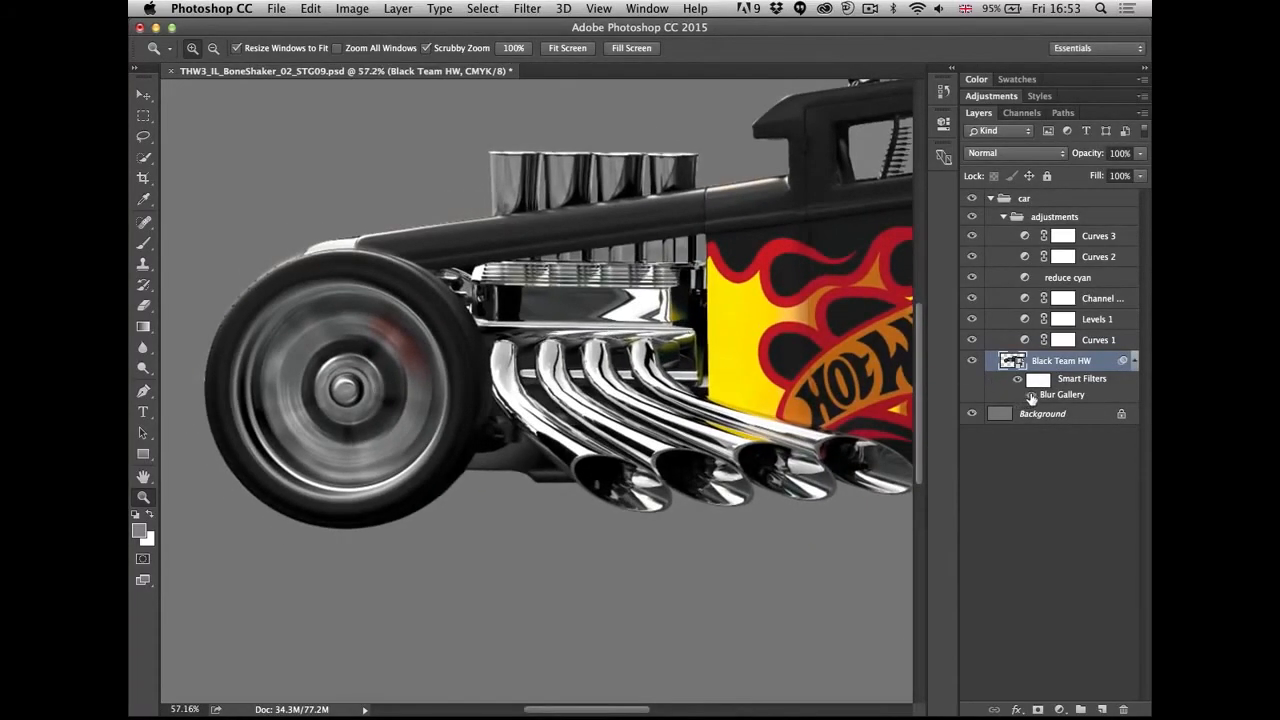
click(1018, 381)
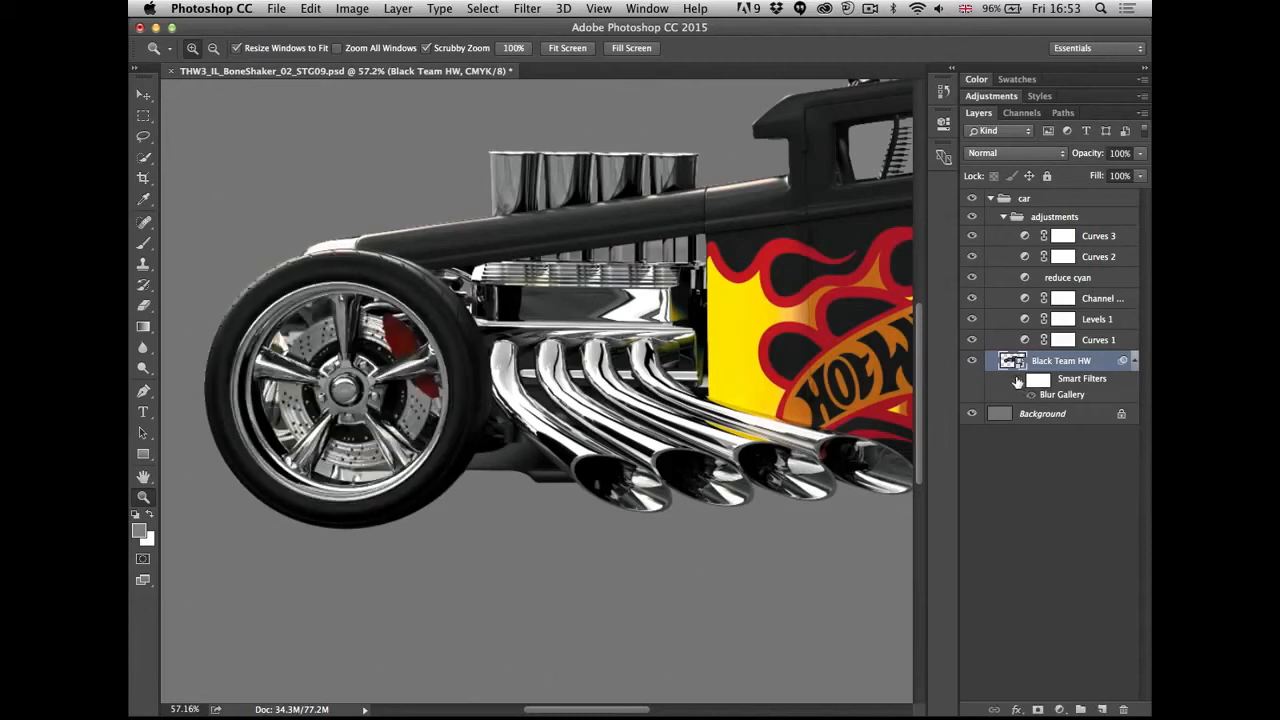
click(1017, 381)
click(1017, 382)
click(1018, 381)
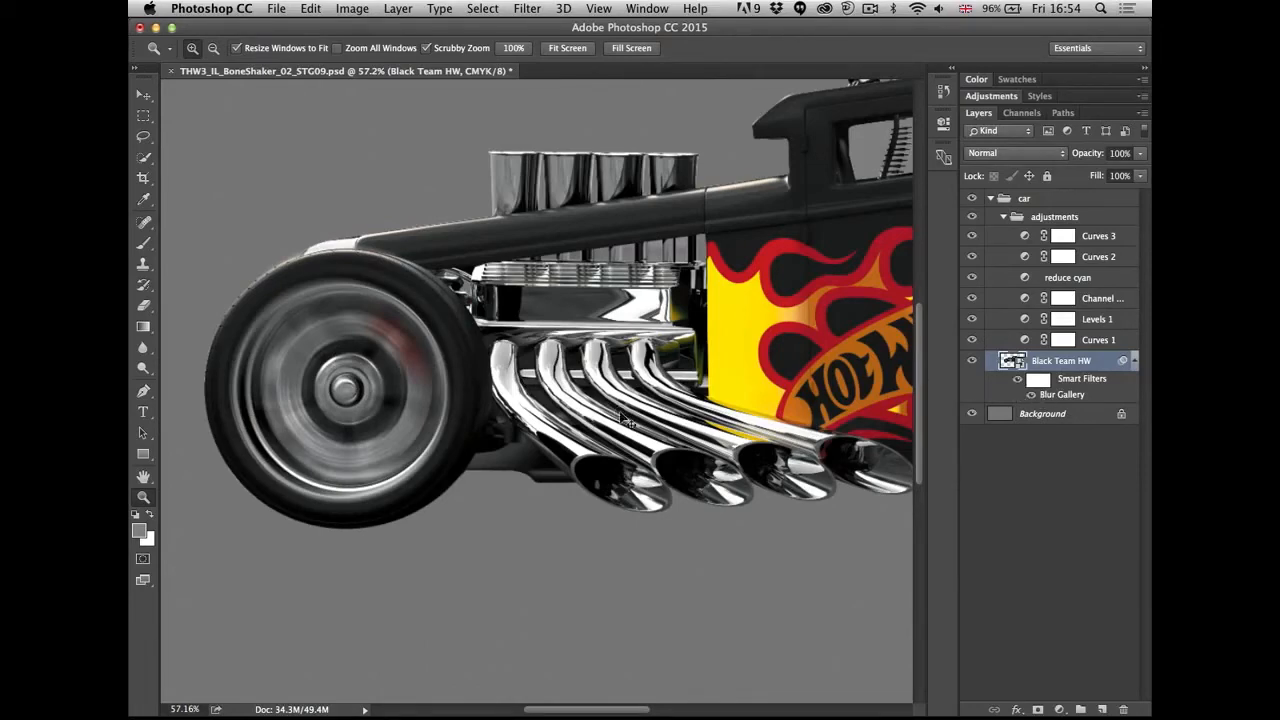
key(super+0)
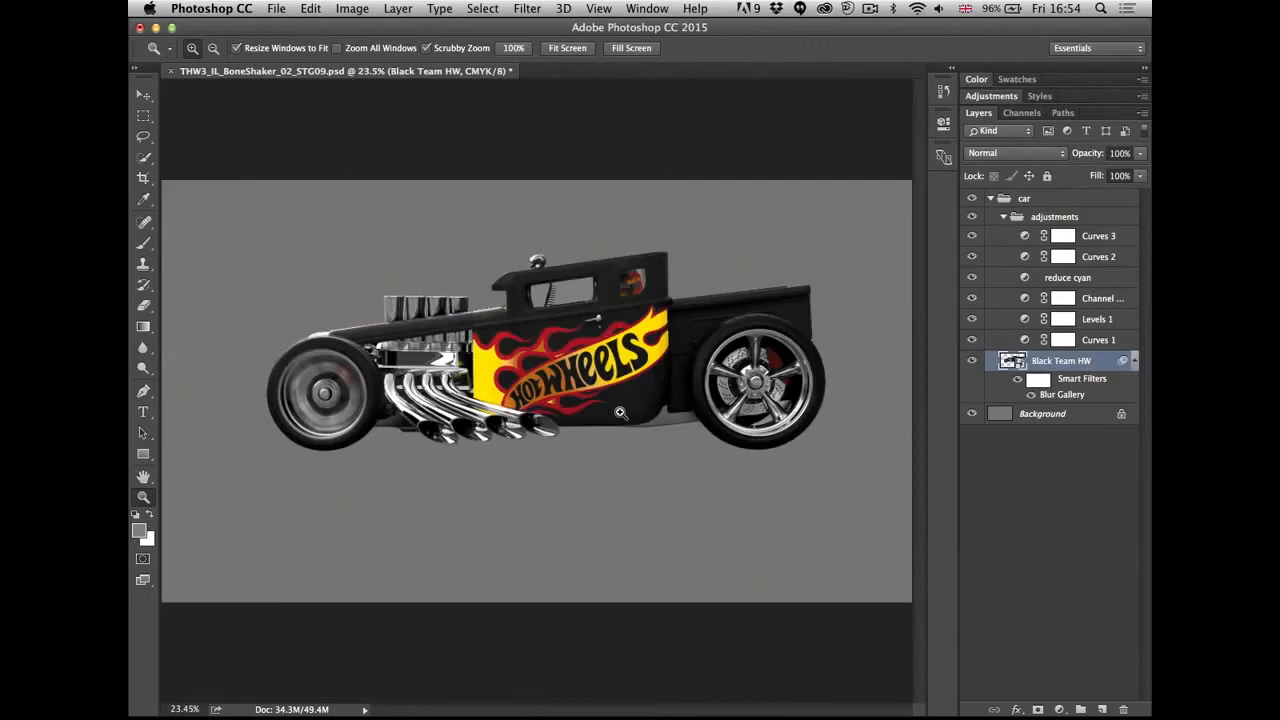
click(528, 7)
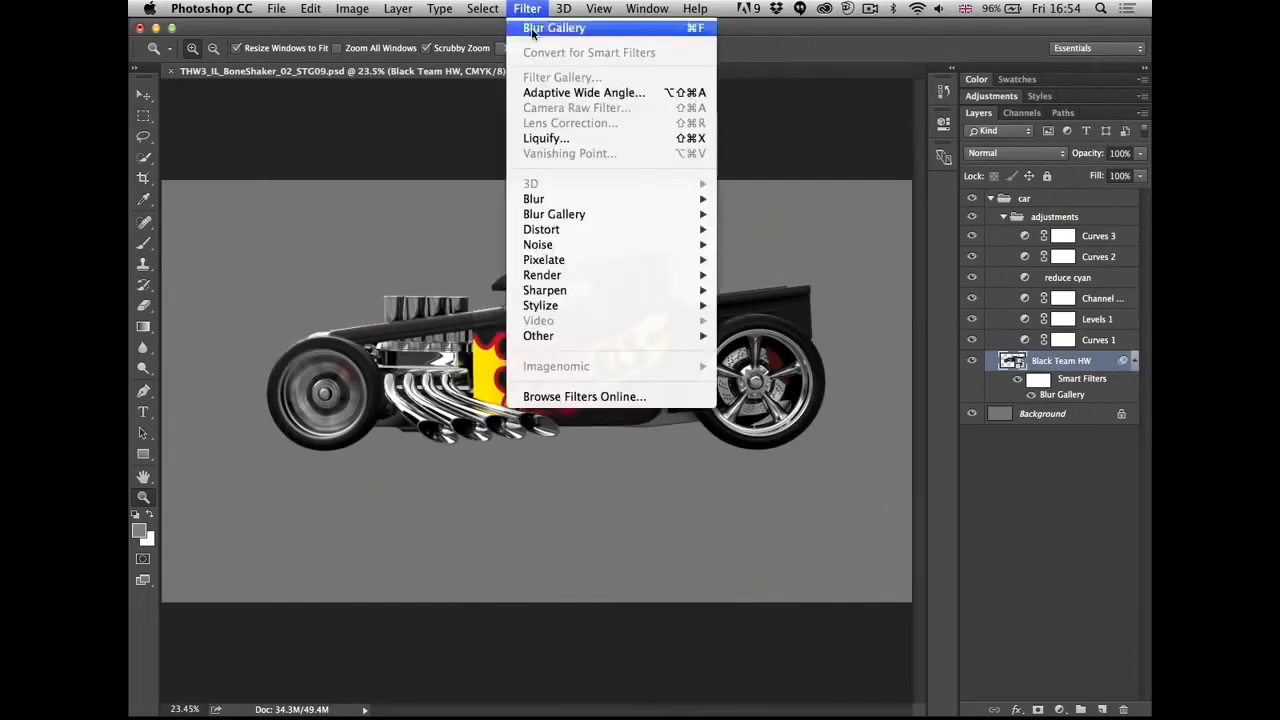
click(401, 269)
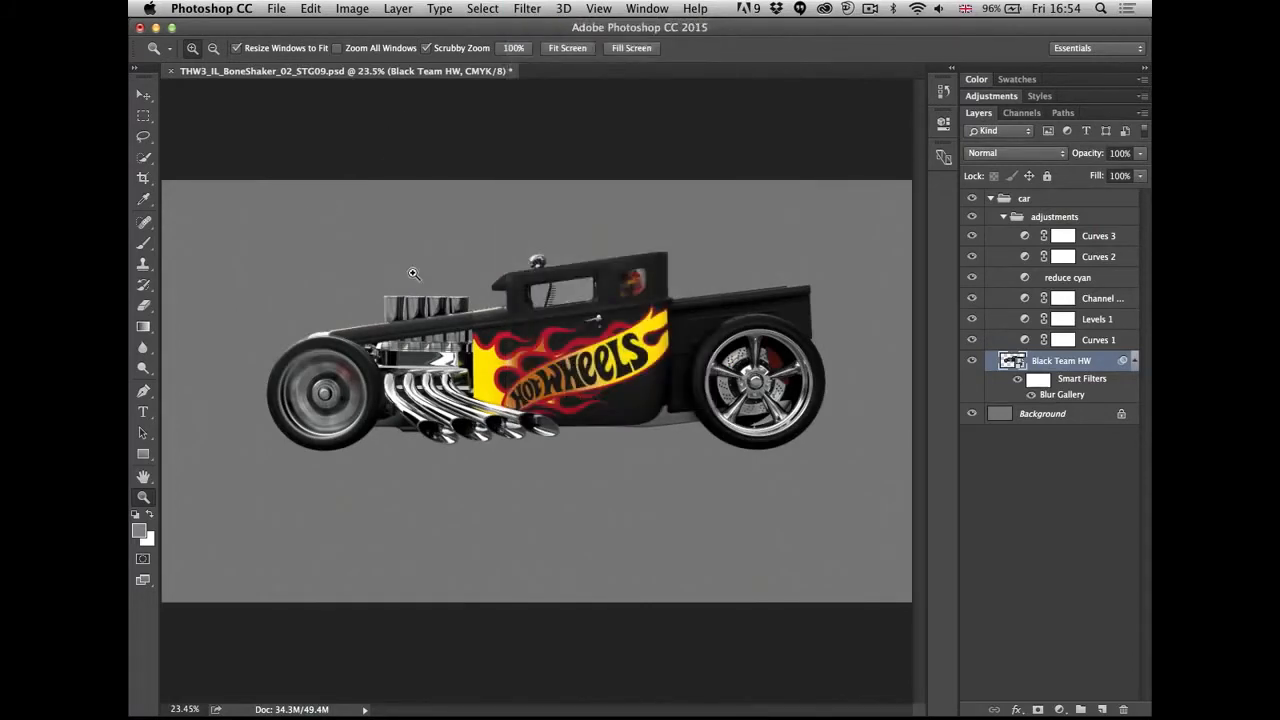
key(v)
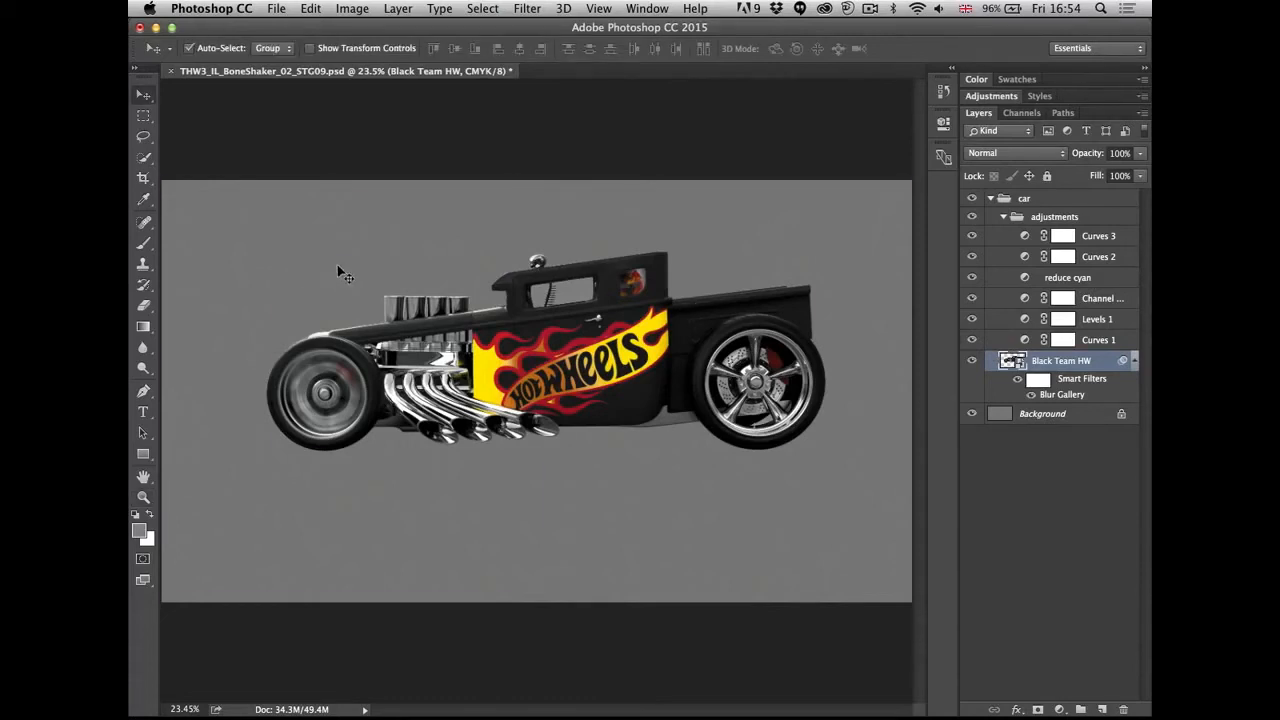
- Close the car document without saving and open the folder 7 Brushes and drawing in Bridge
key(super+w)
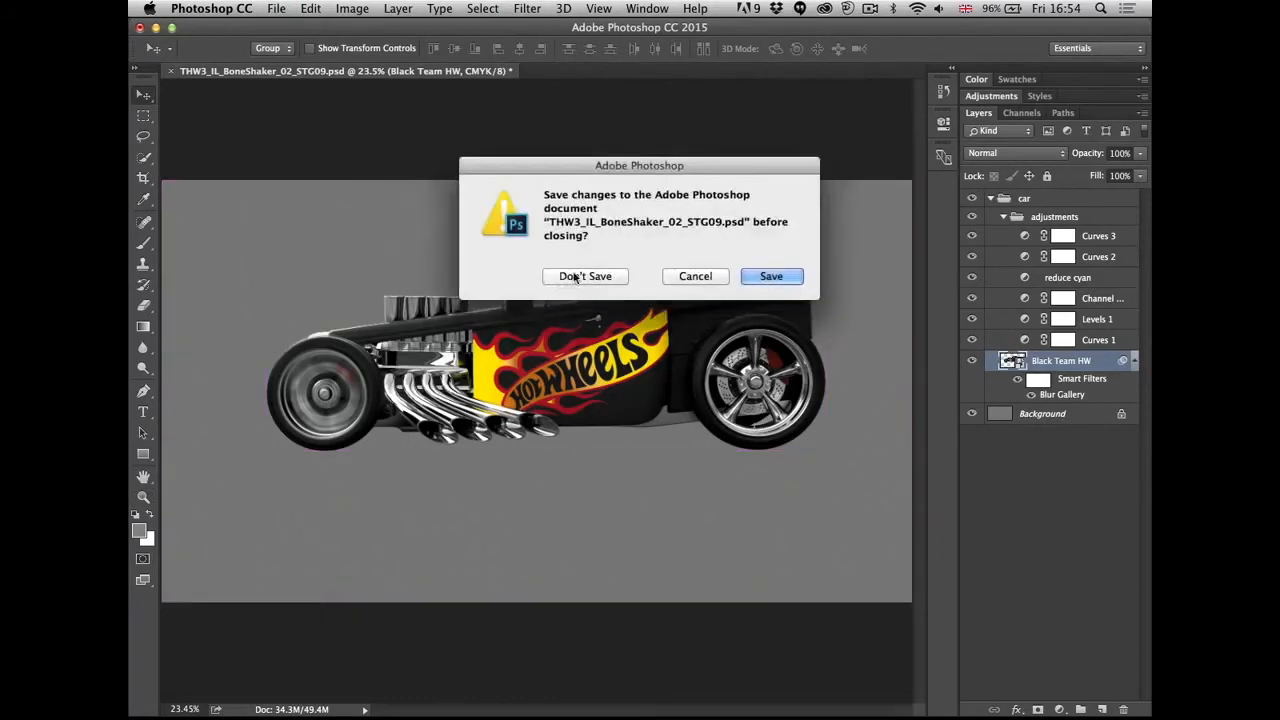
click(574, 277)
key(super+Tab)
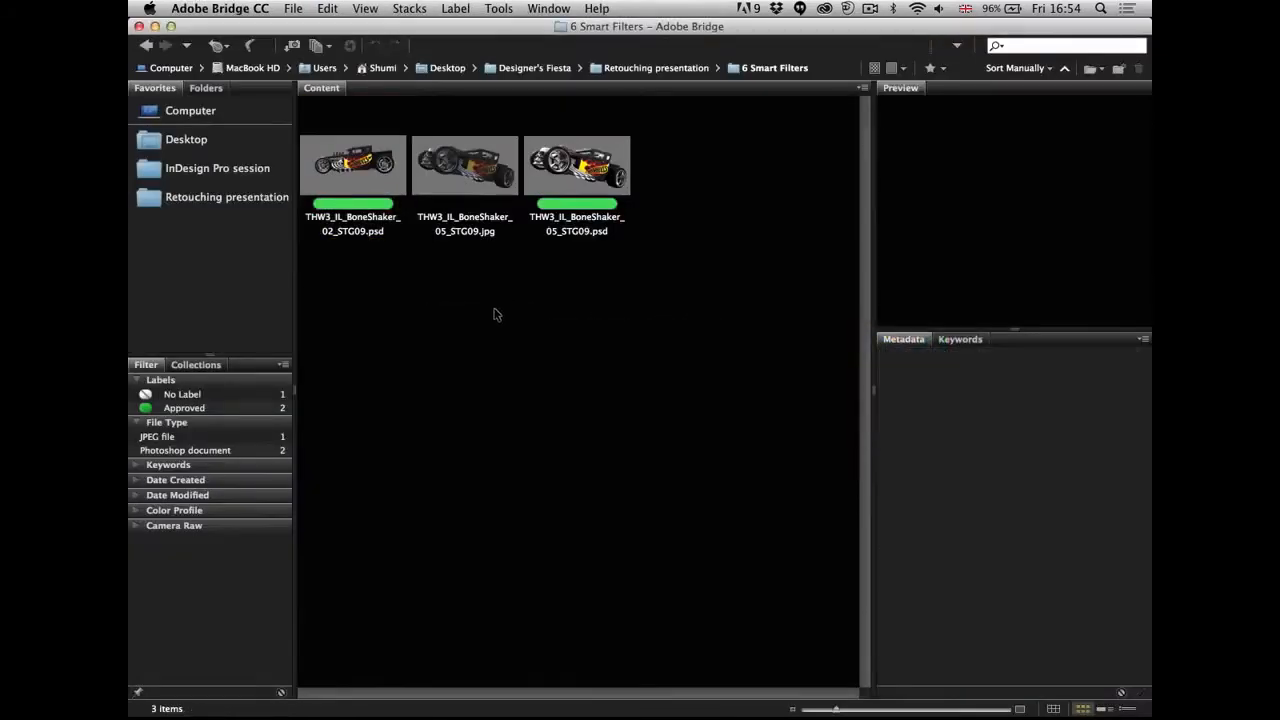
key(super+Up)
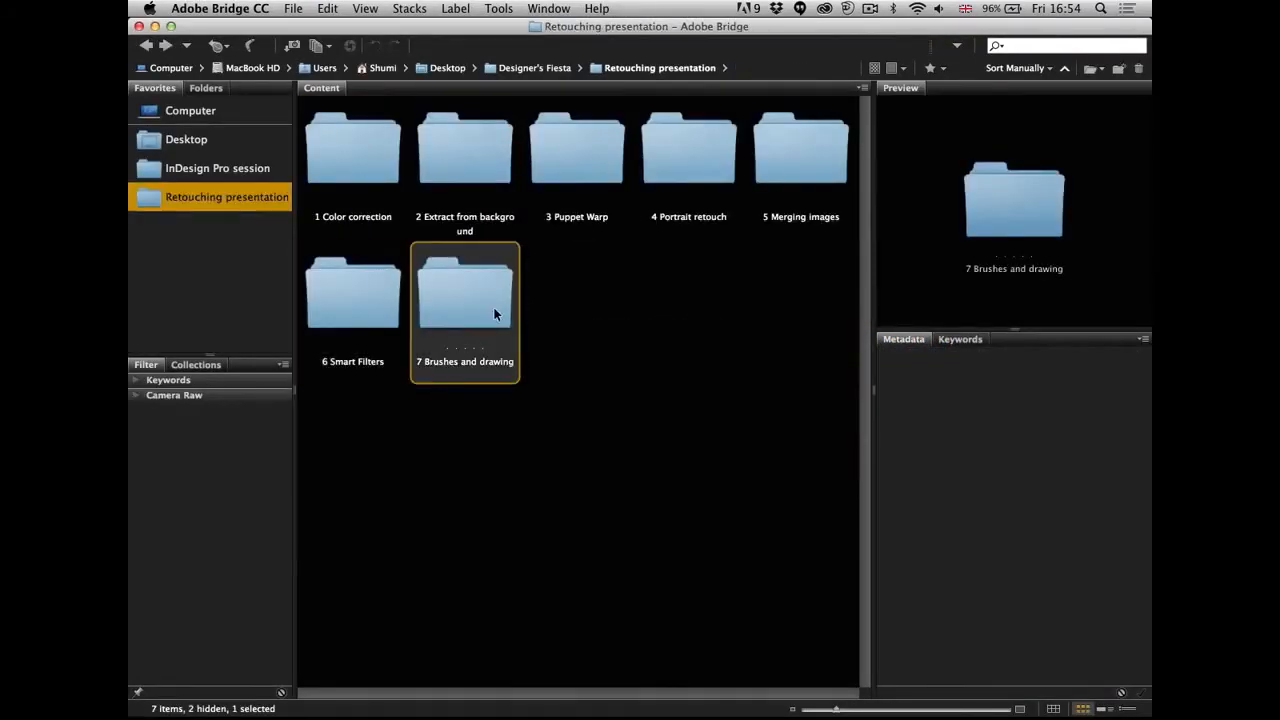
double_click(494, 314)
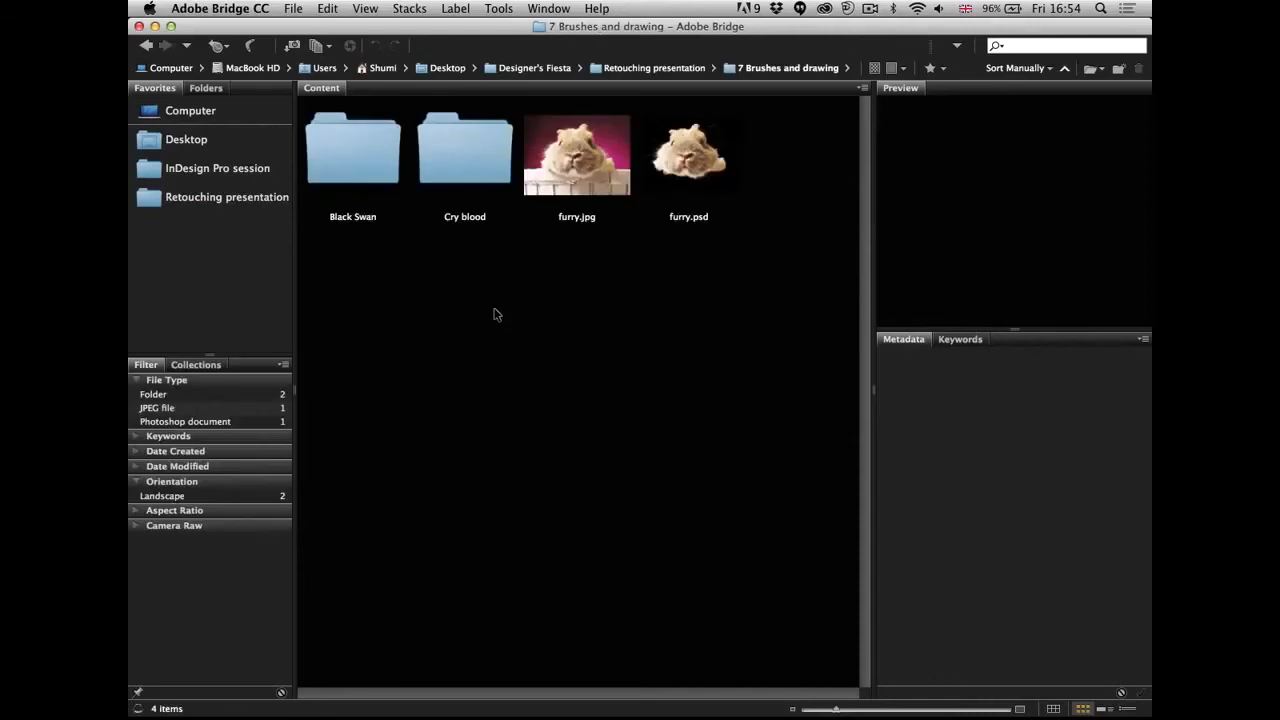
- Preview furry.jpg and furry.psd full screen to compare the original rabbit photo with its cut-out
key(Right)
key(Right)
key(Right)
key(Right)
key(Left)
key(space)
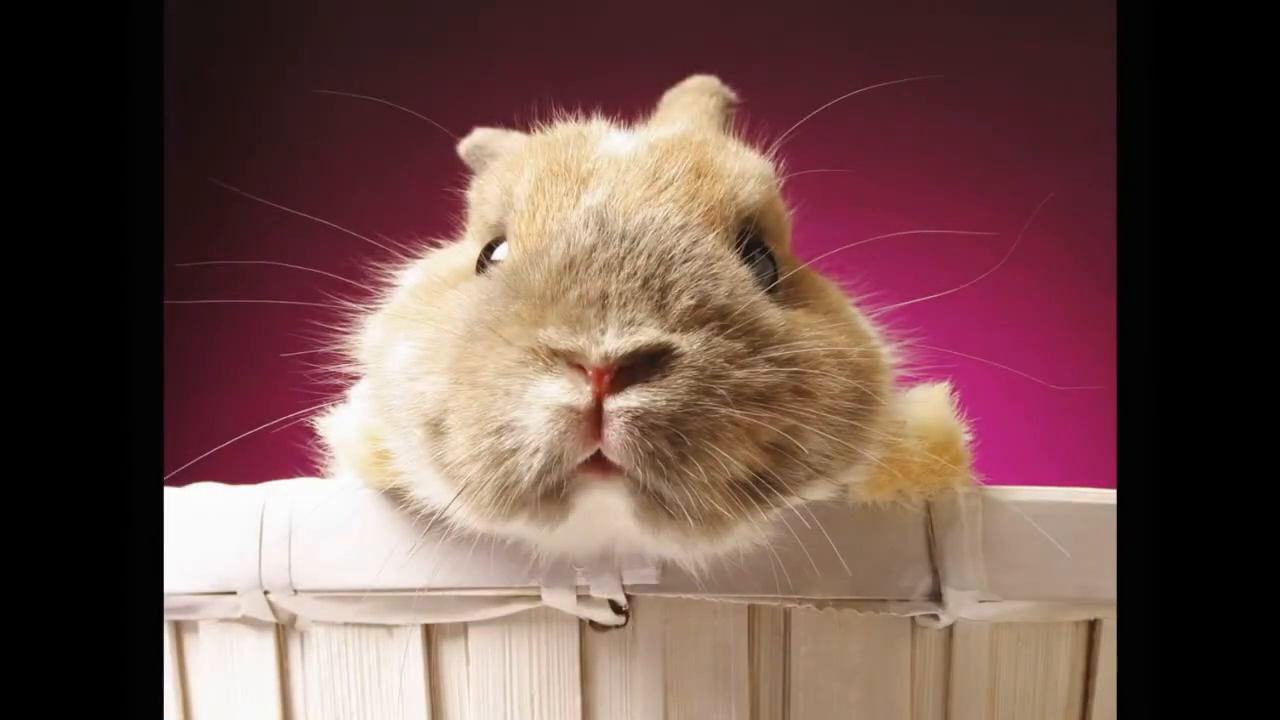
key(Right)
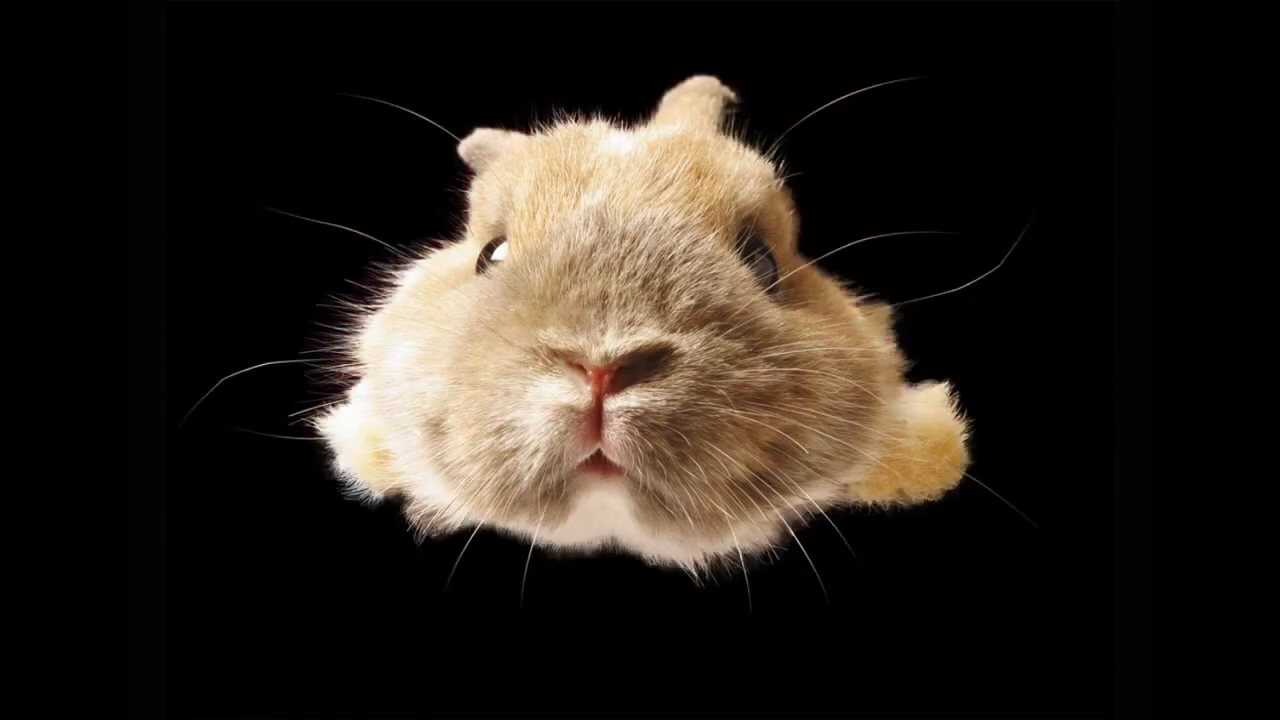
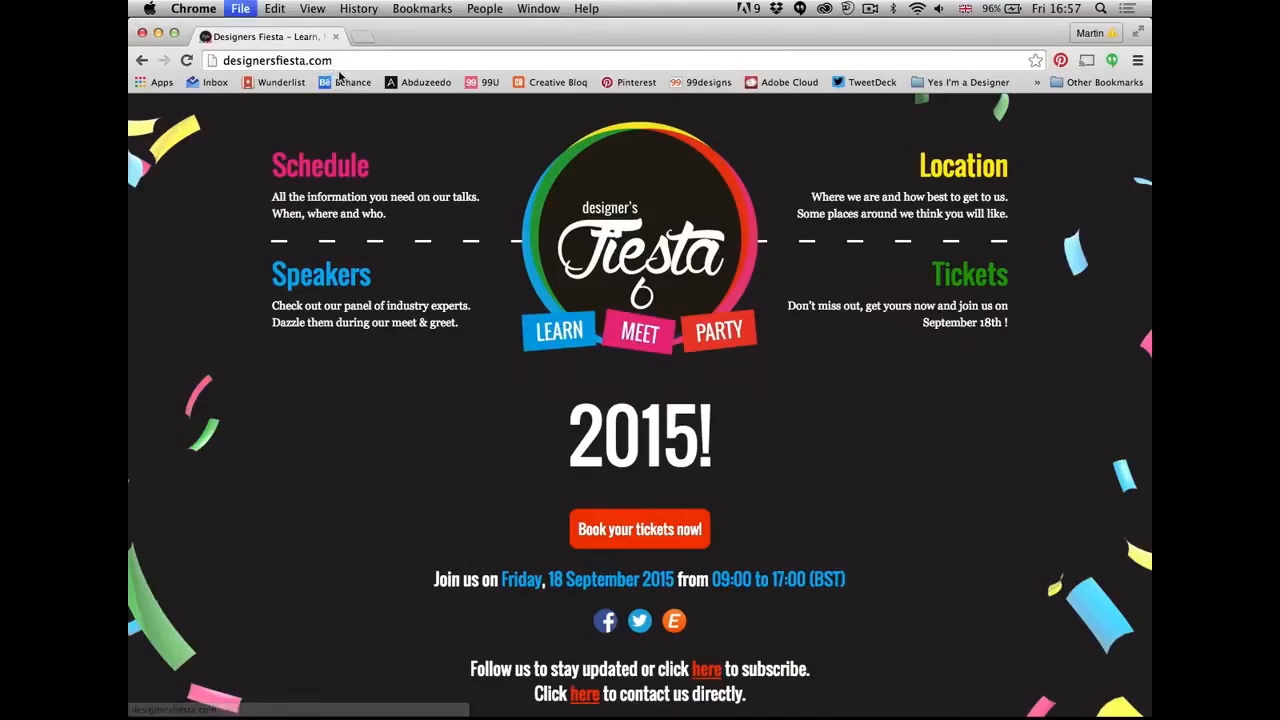
- Open modelmayhem.com in a new Chrome tab
key(super+t)
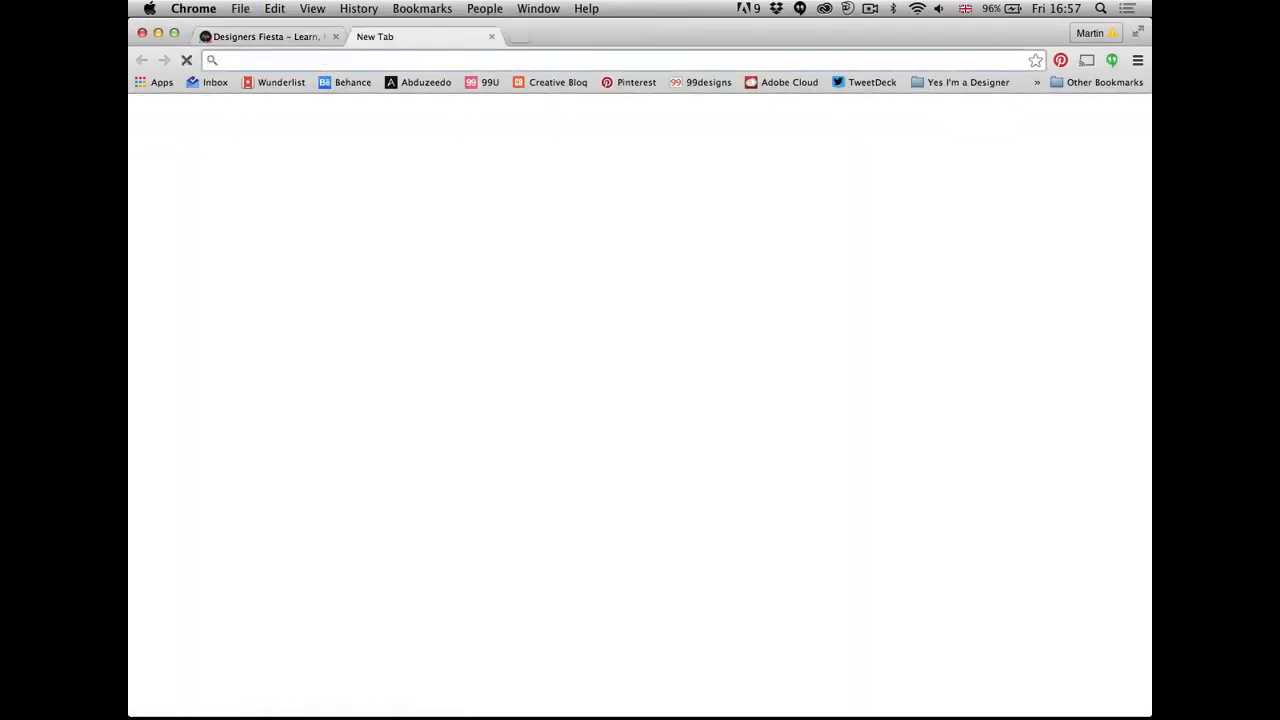
text(modelma)
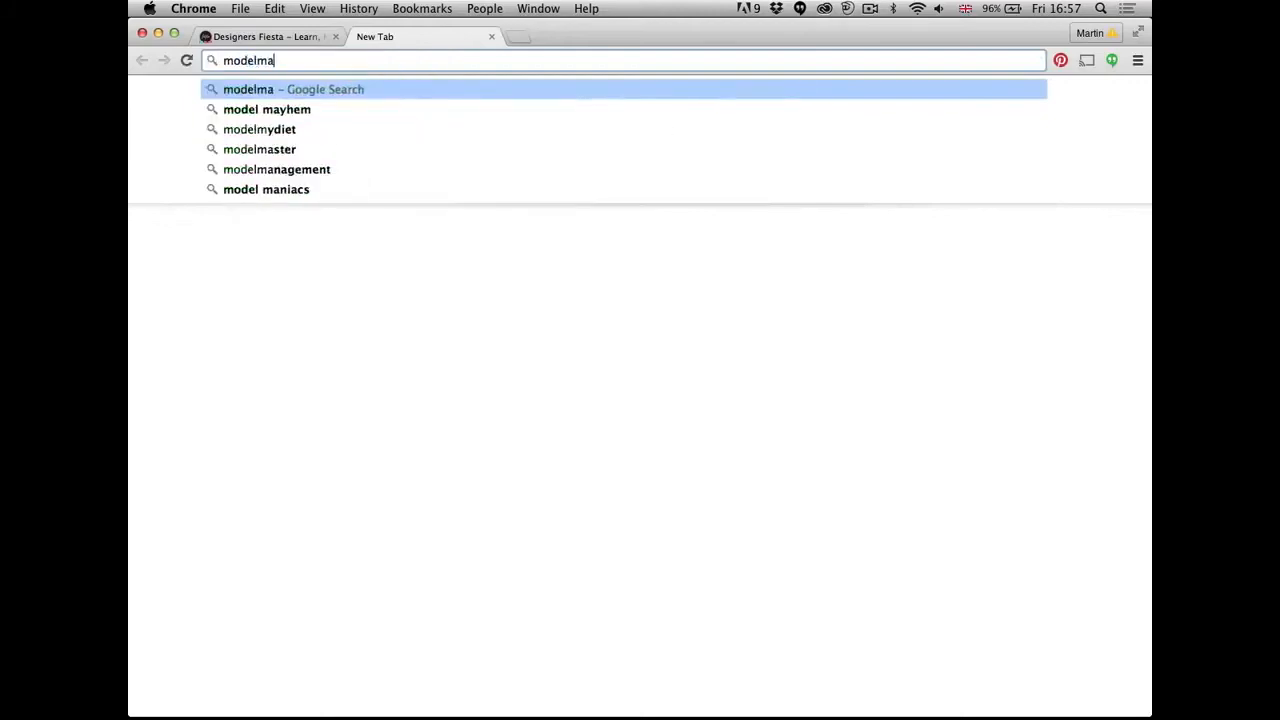
text(y)
key(BackSpace)
text(x)
key(BackSpace)
text(yhem.com)
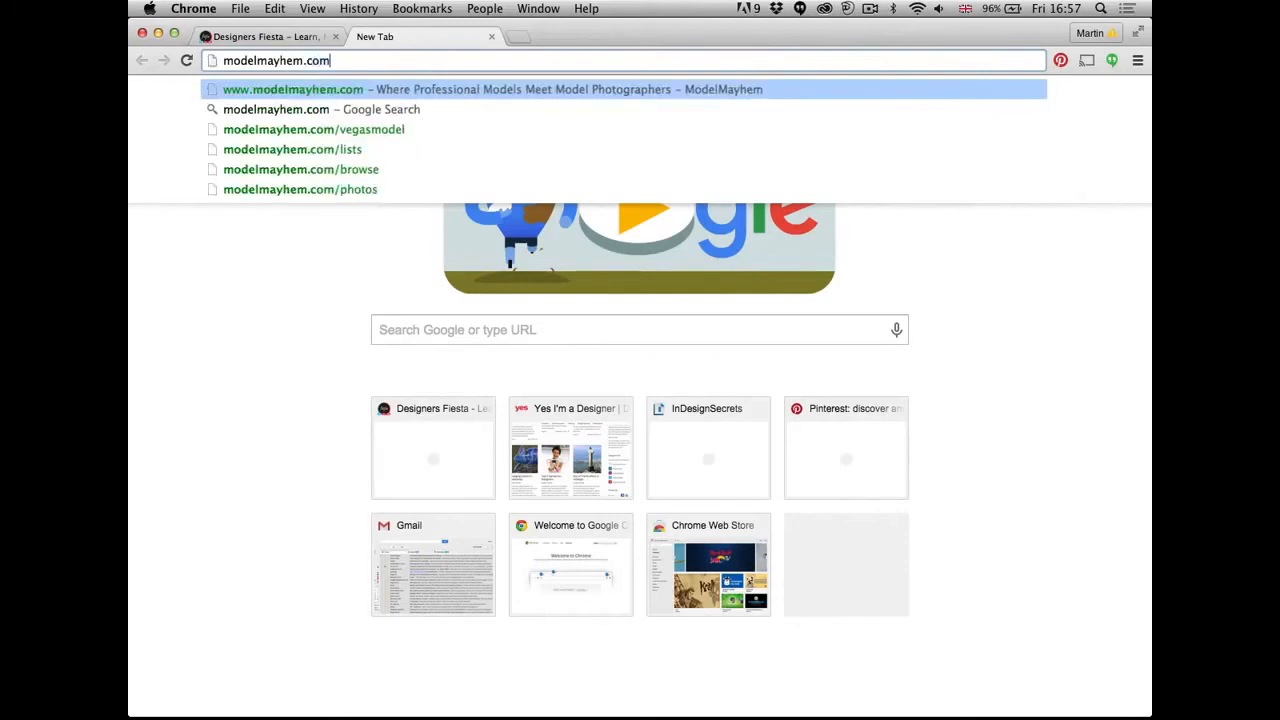
key(Return)
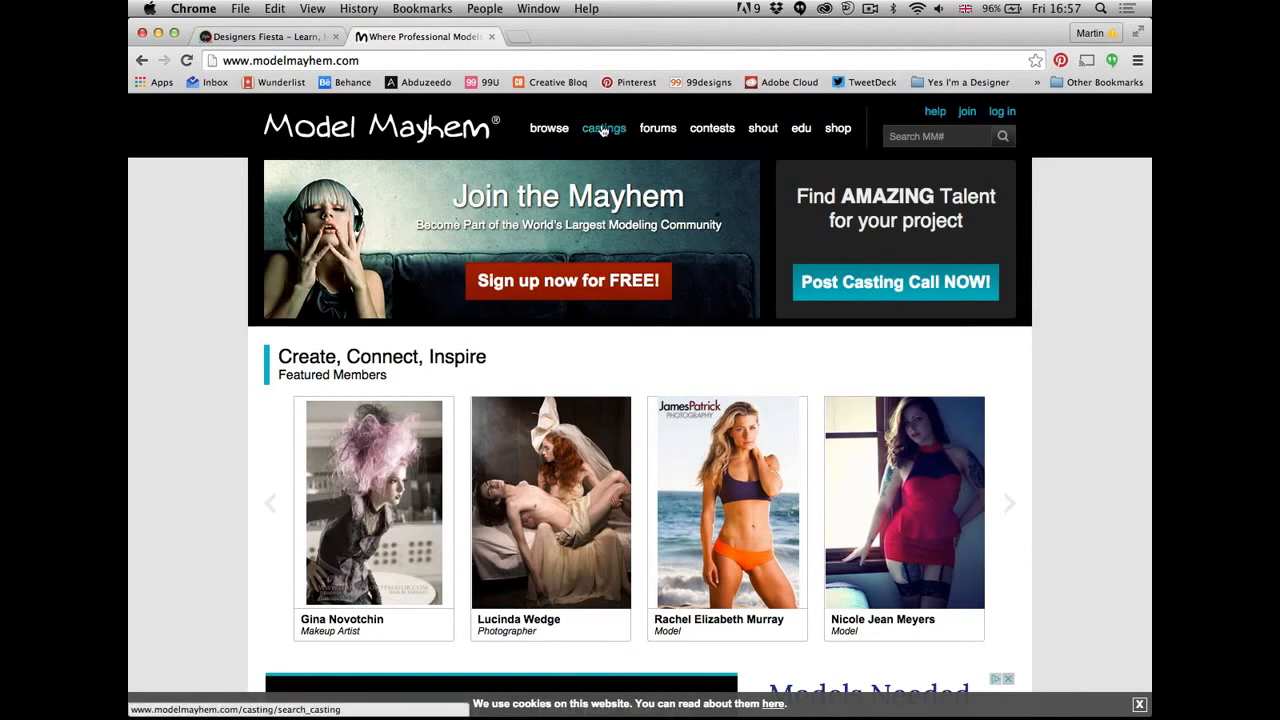
- Open the Model Mayhem castings search and set the artist type to Retoucher and the country to United Kingdom
click(603, 130)
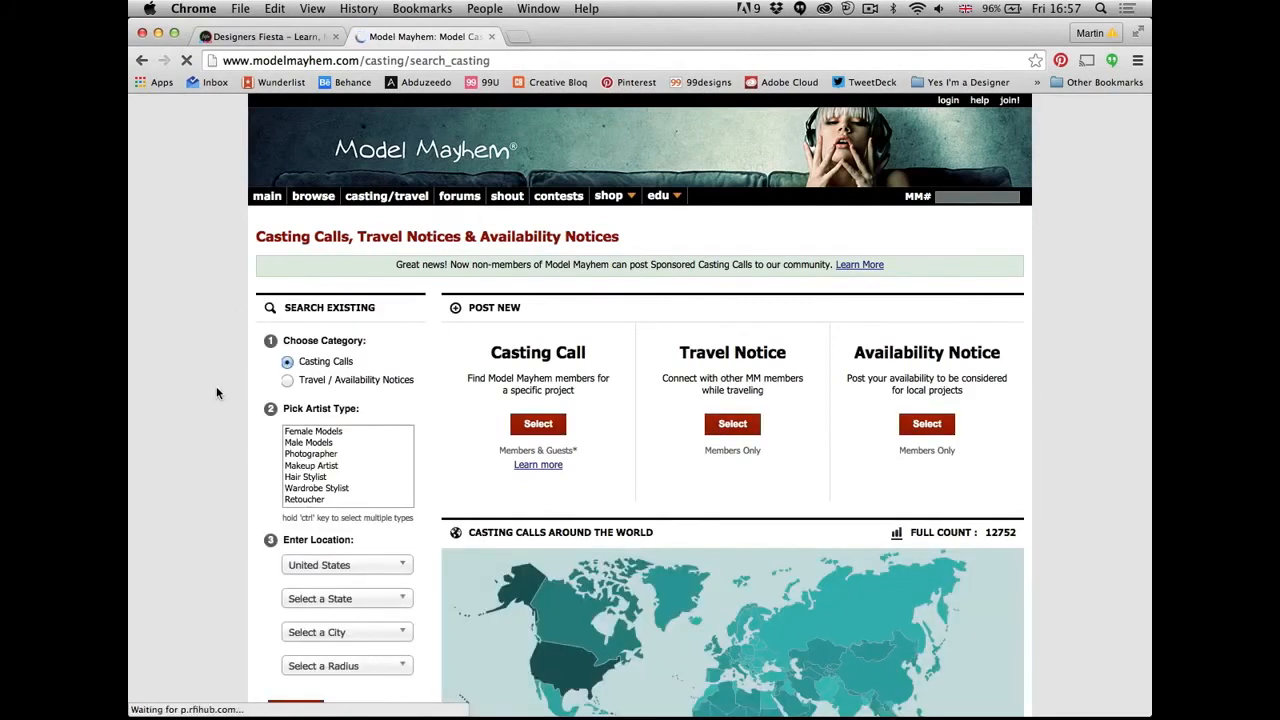
click(313, 500)
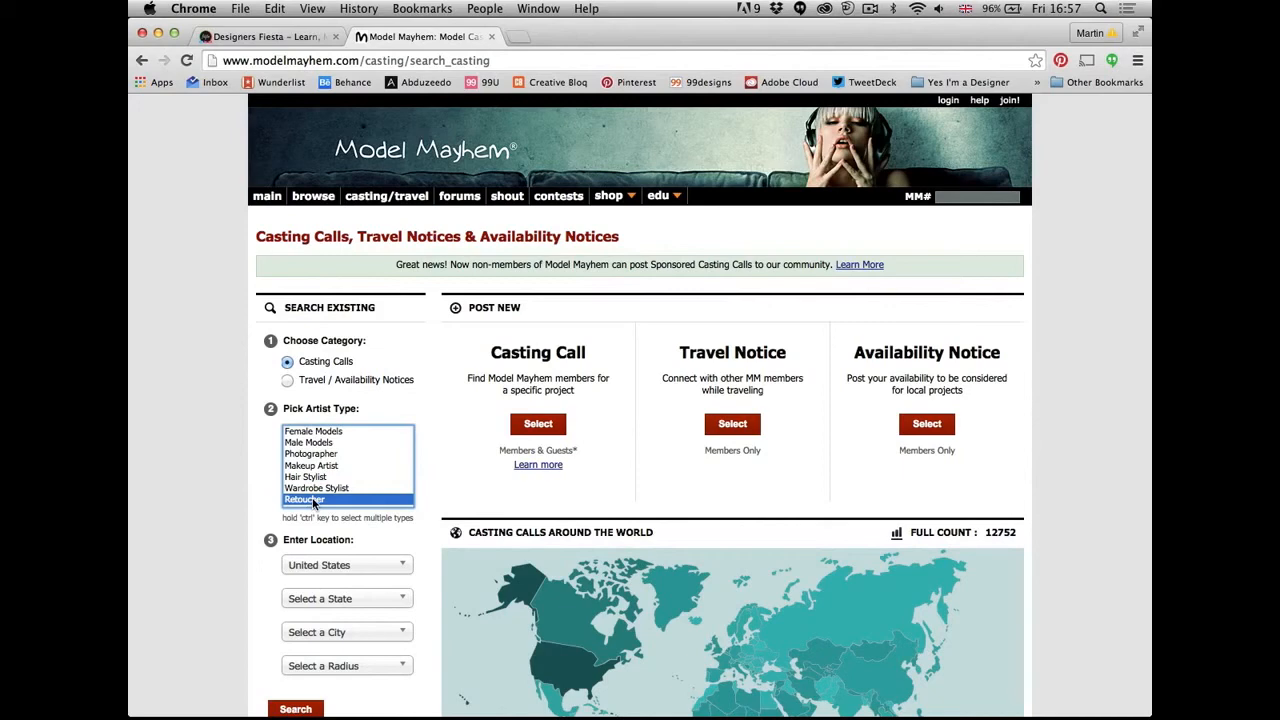
scroll(175, 446, down, 5)
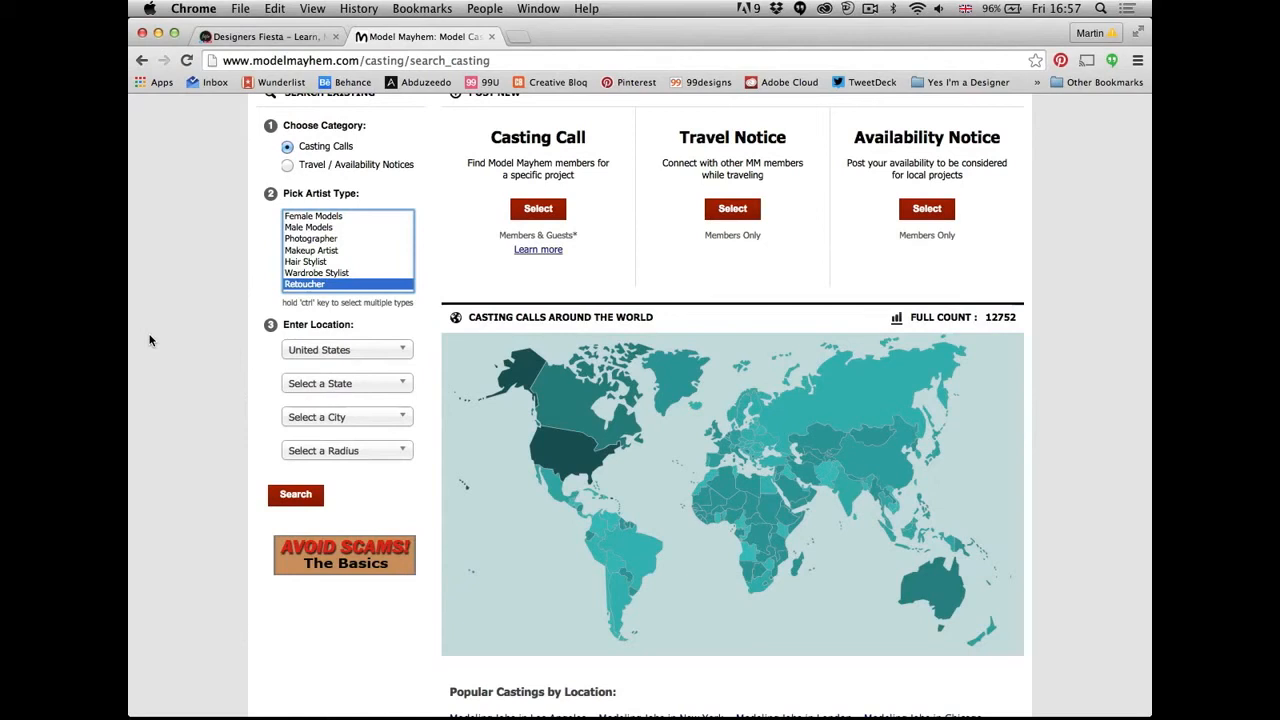
click(366, 350)
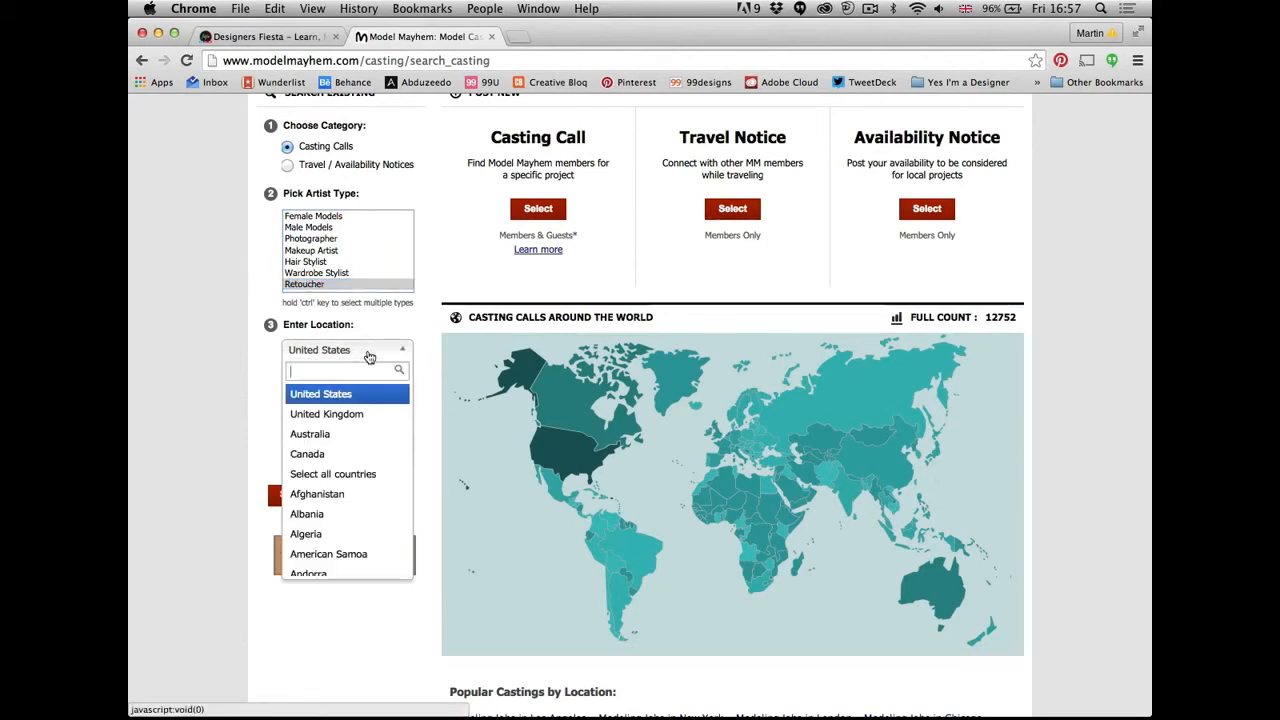
click(348, 414)
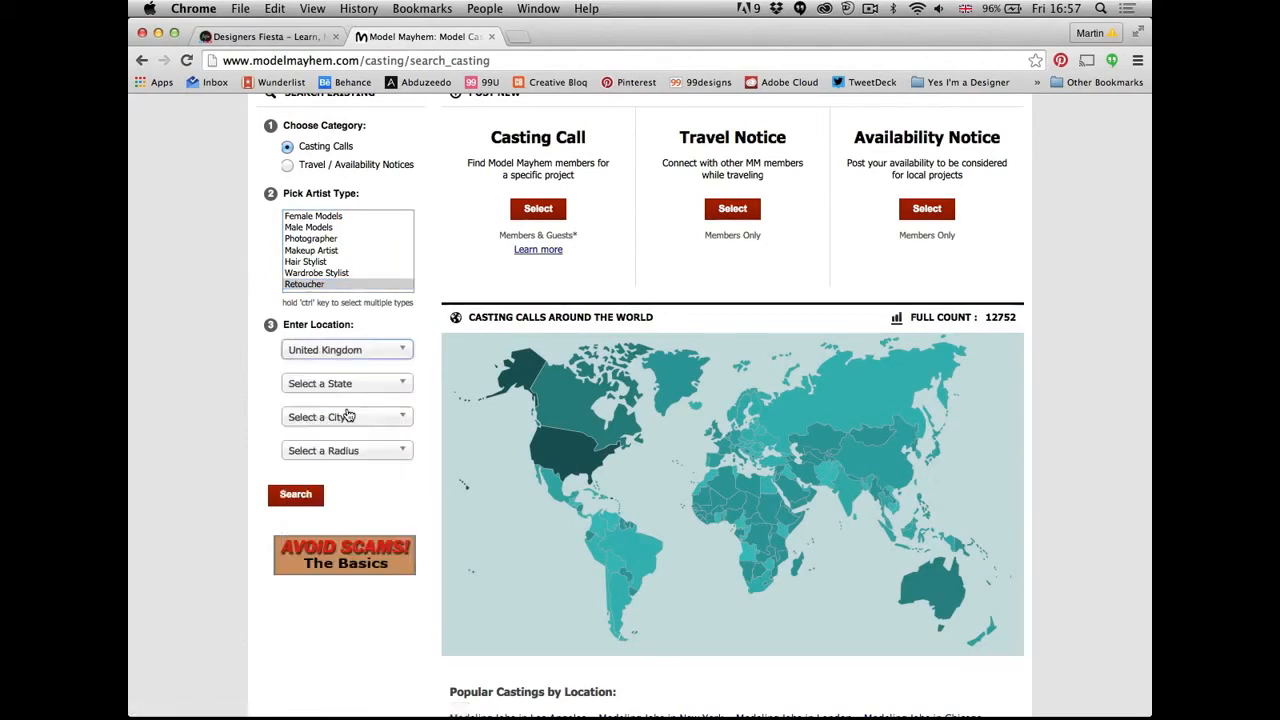
- Try to filter the city by London, and run the casting call search
click(341, 417)
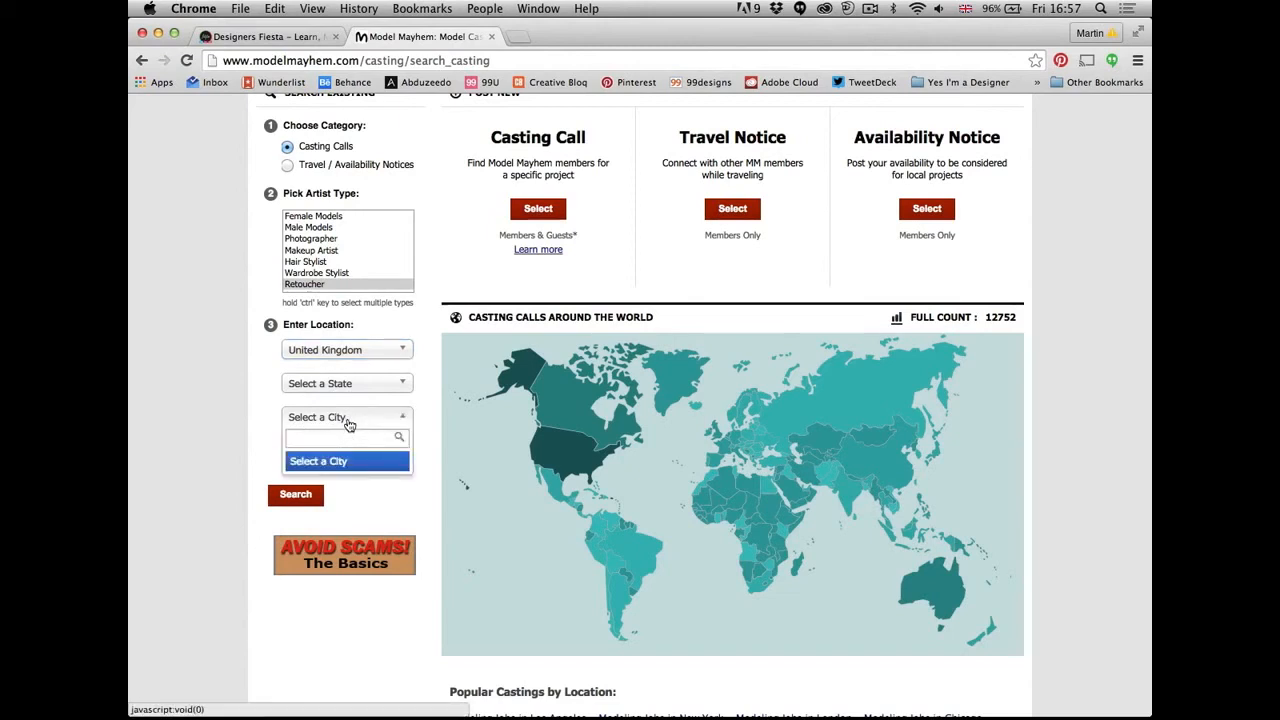
text(London)
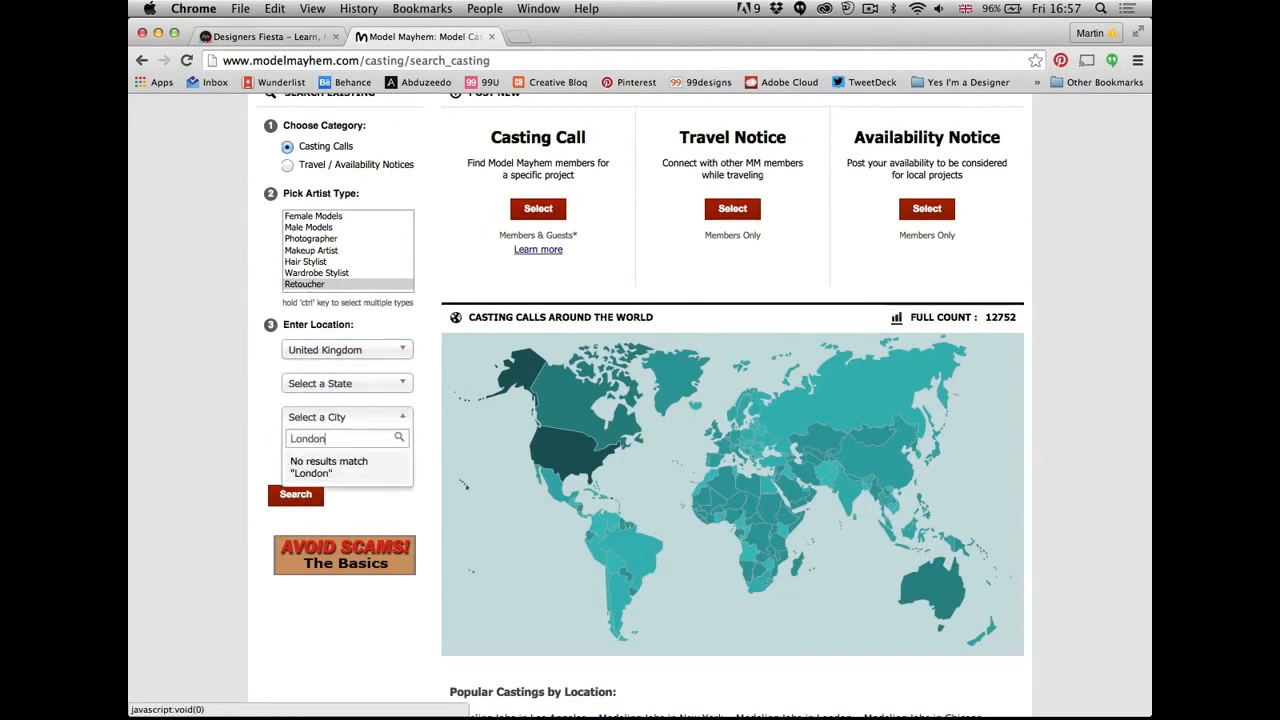
click(294, 498)
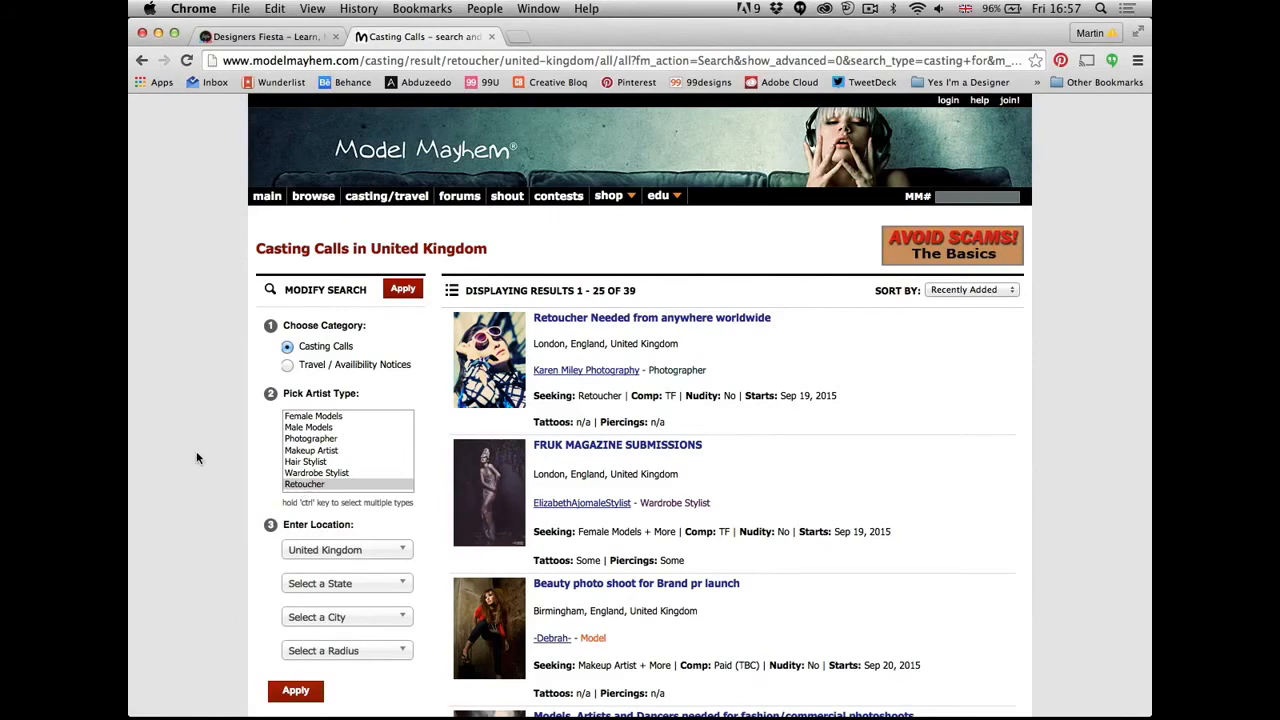
- Look through the United Kingdom casting calls for retoucher jobs and return to the start of the list
scroll(196, 458, down, 5)
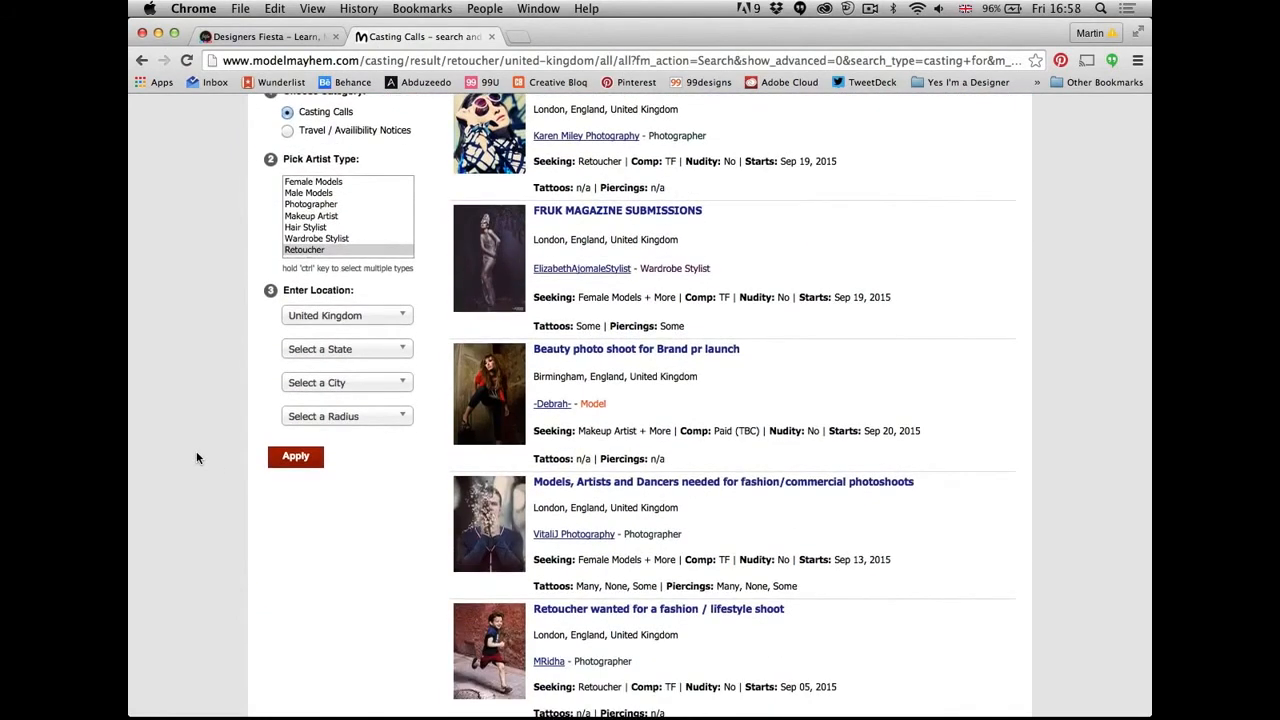
mouse_move(839, 448)
scroll(1083, 417, up, 1)
scroll(1083, 417, down, 5)
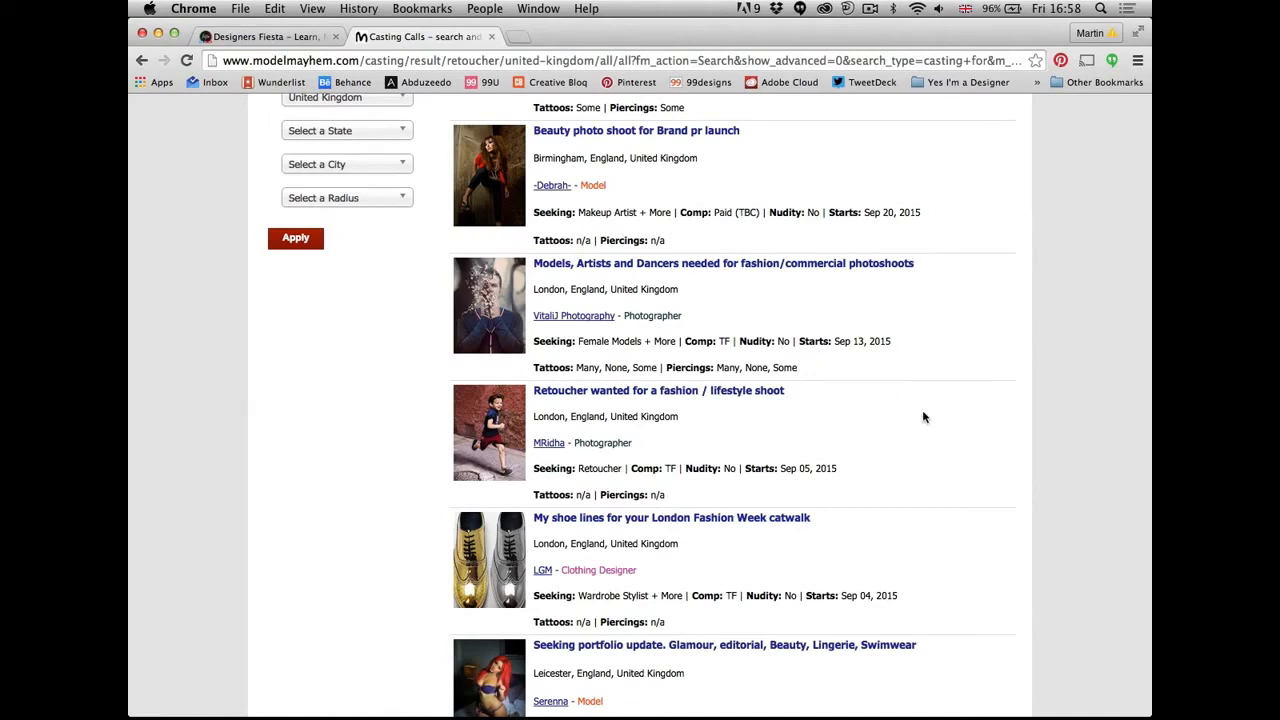
scroll(1109, 365, up, 7)
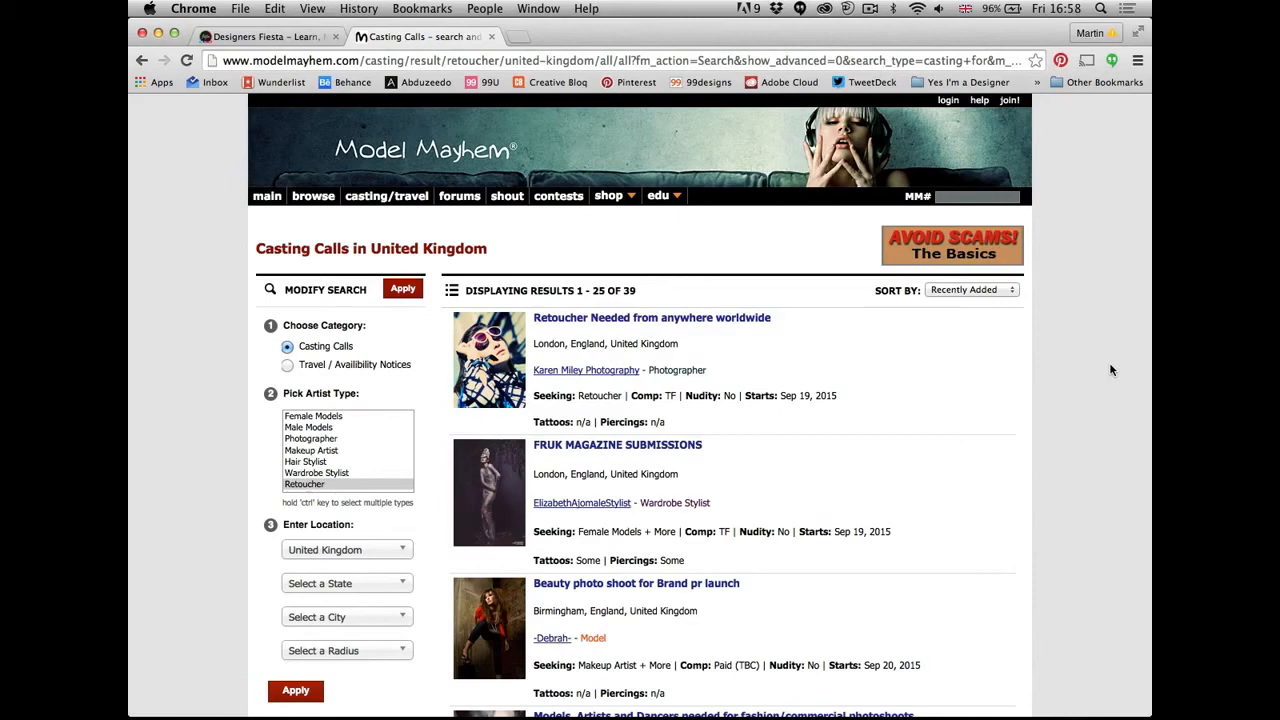
- Open behance.net in a new browser tab
key(super+t)
text(b)
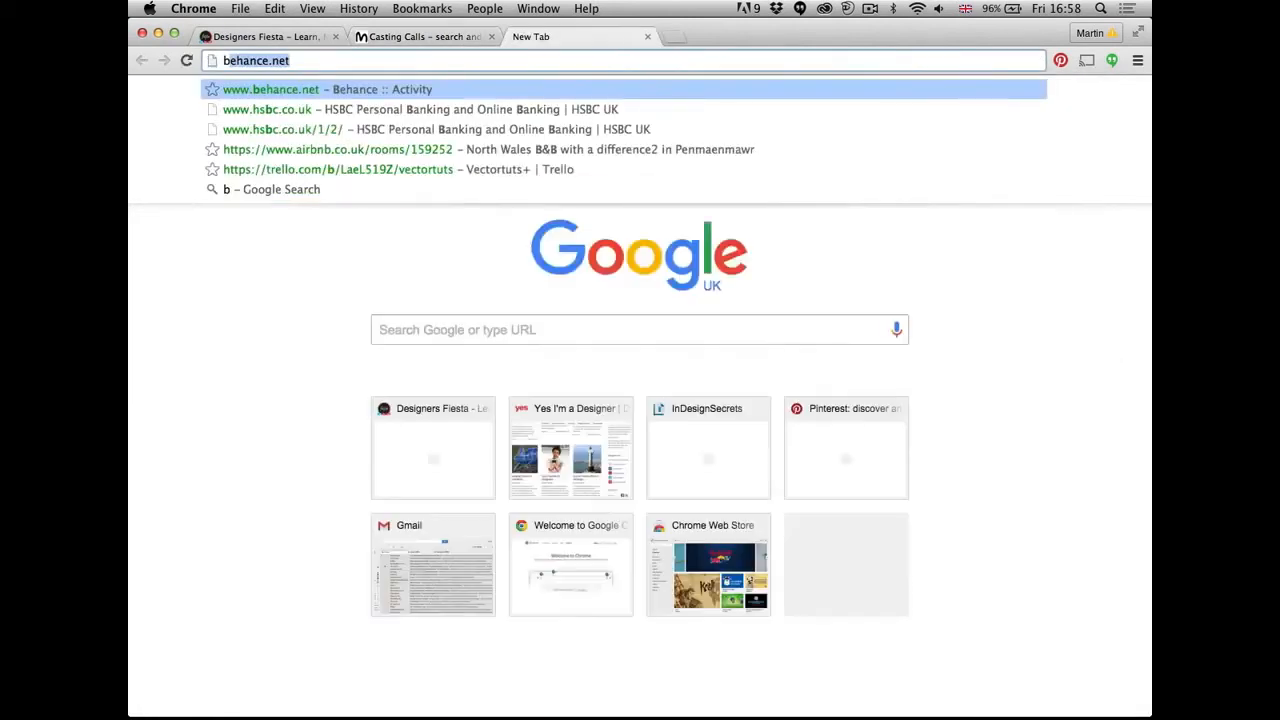
key(Right)
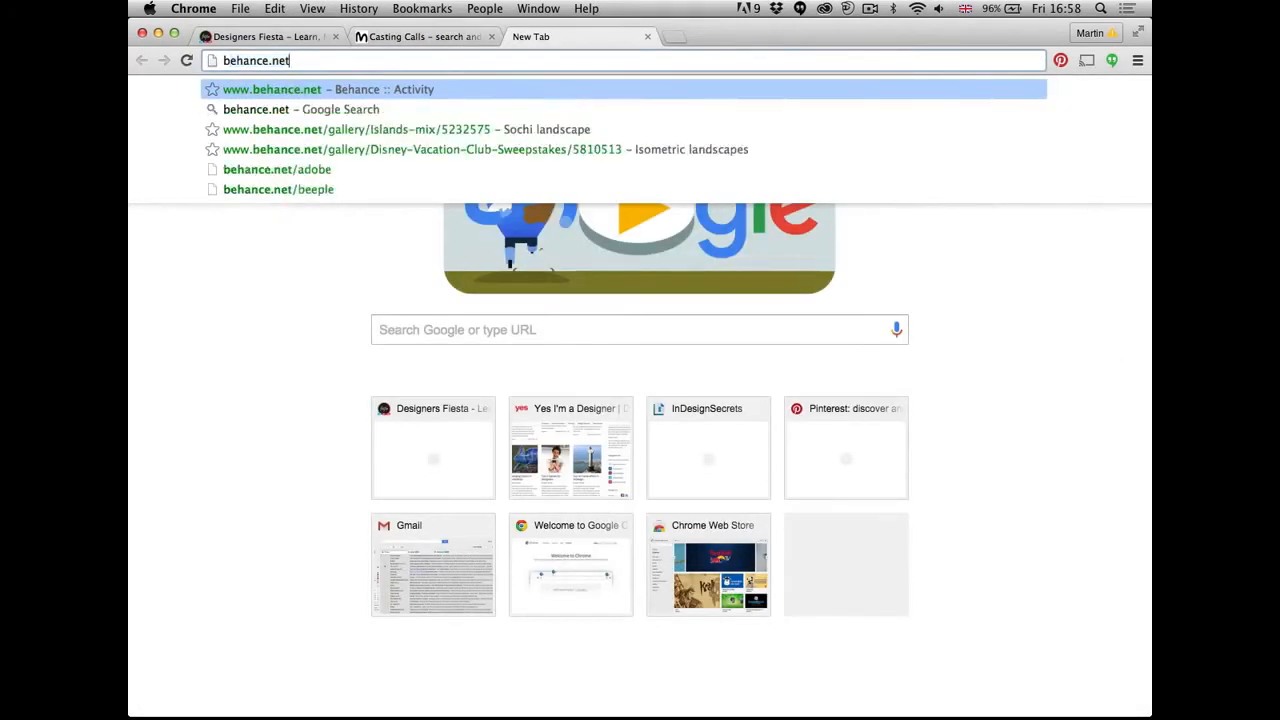
key(Return)
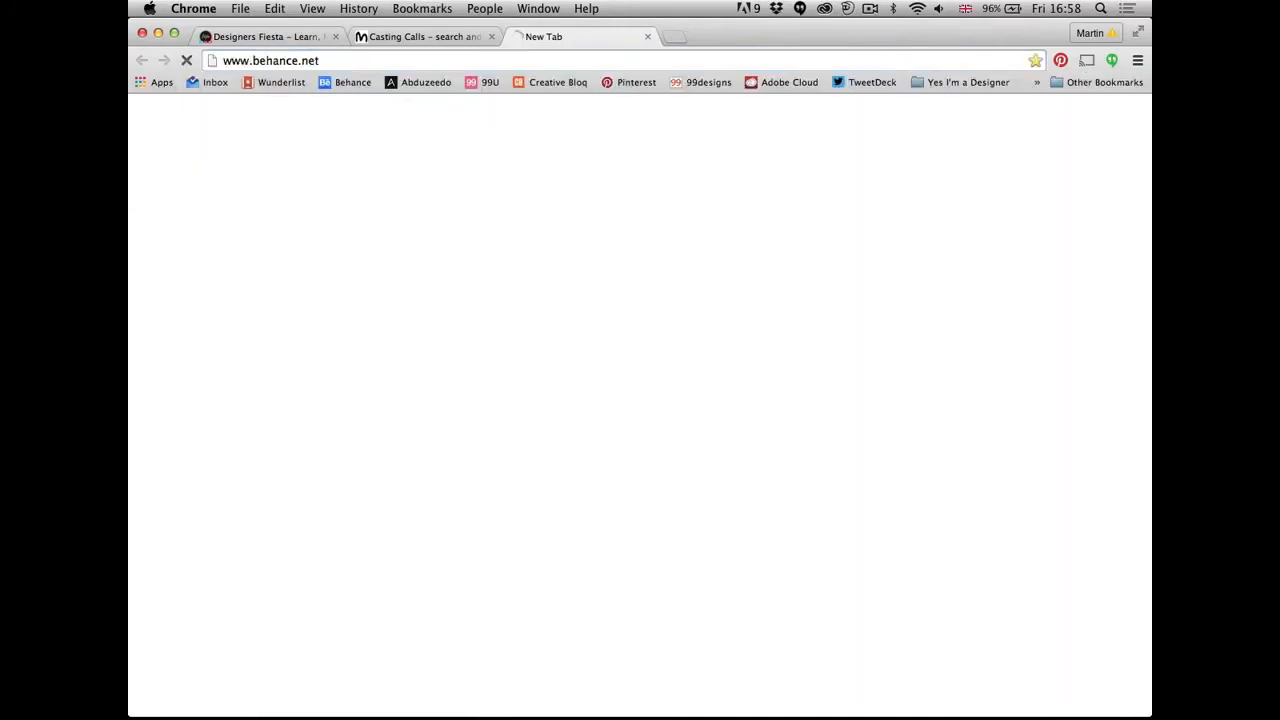
- Open creativepool.co.uk in another new browser tab
key(super+t)
text(crea)
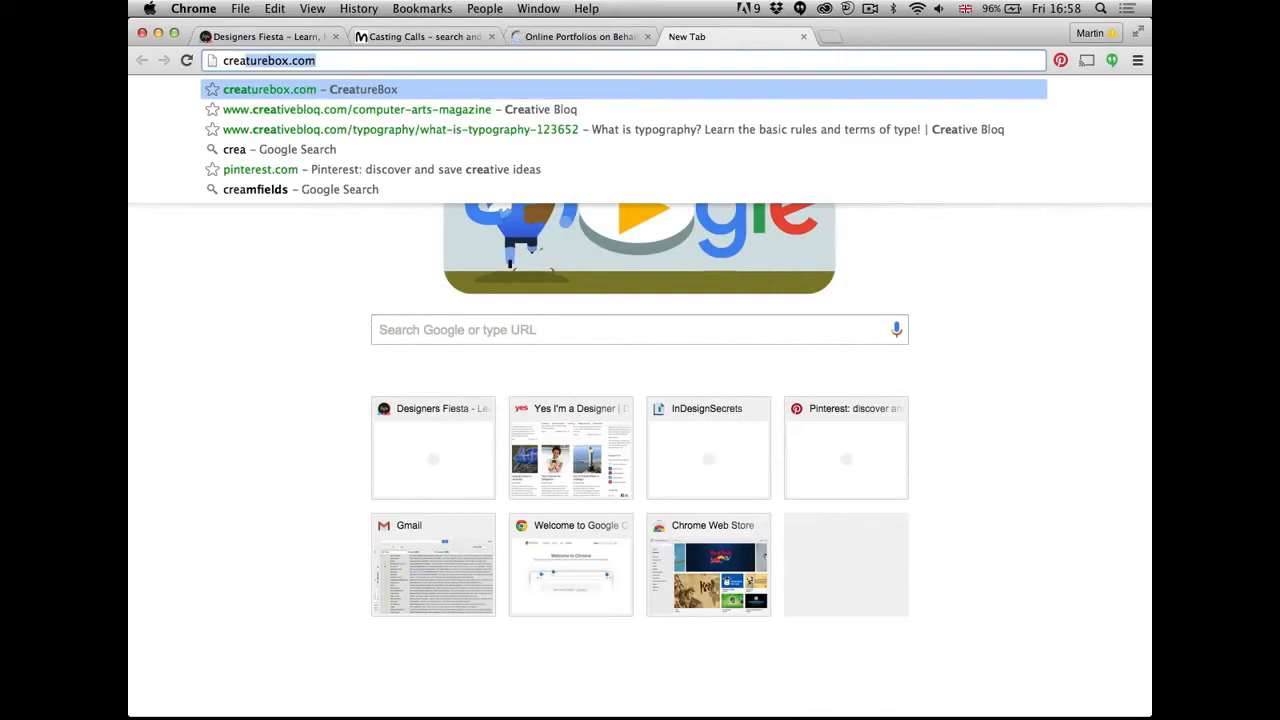
text(tivep)
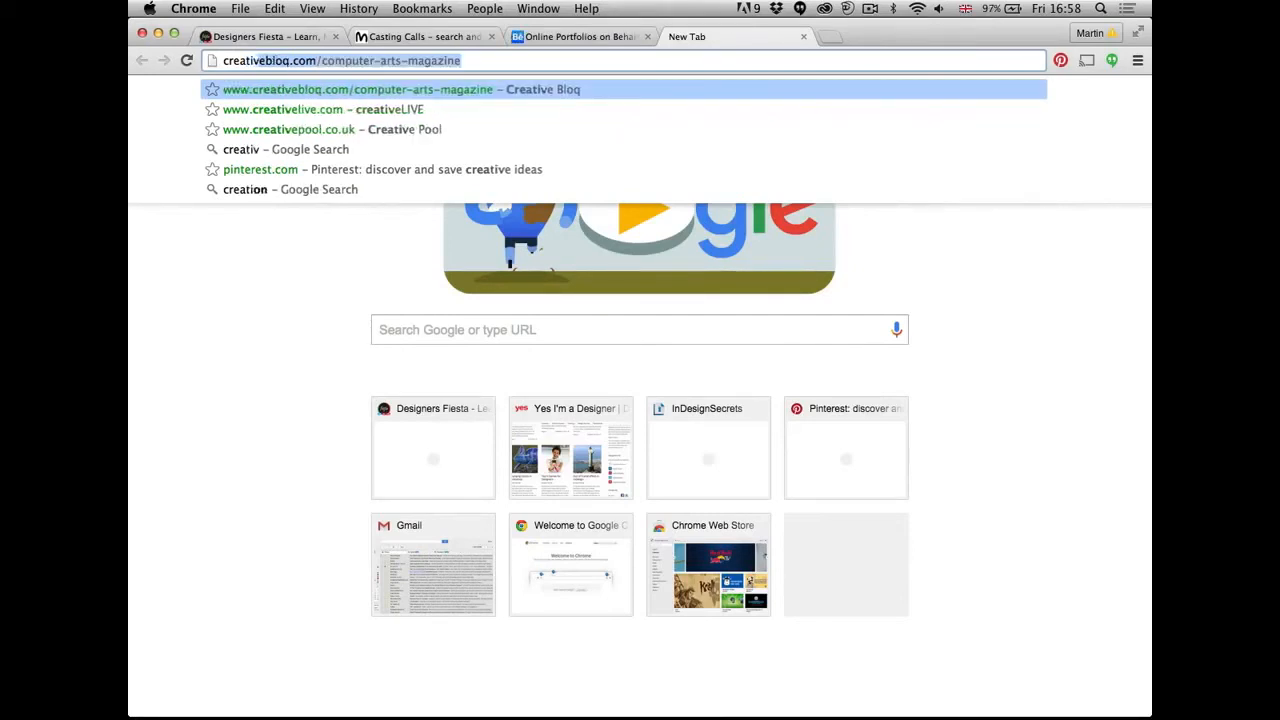
text(oo)
key(Right)
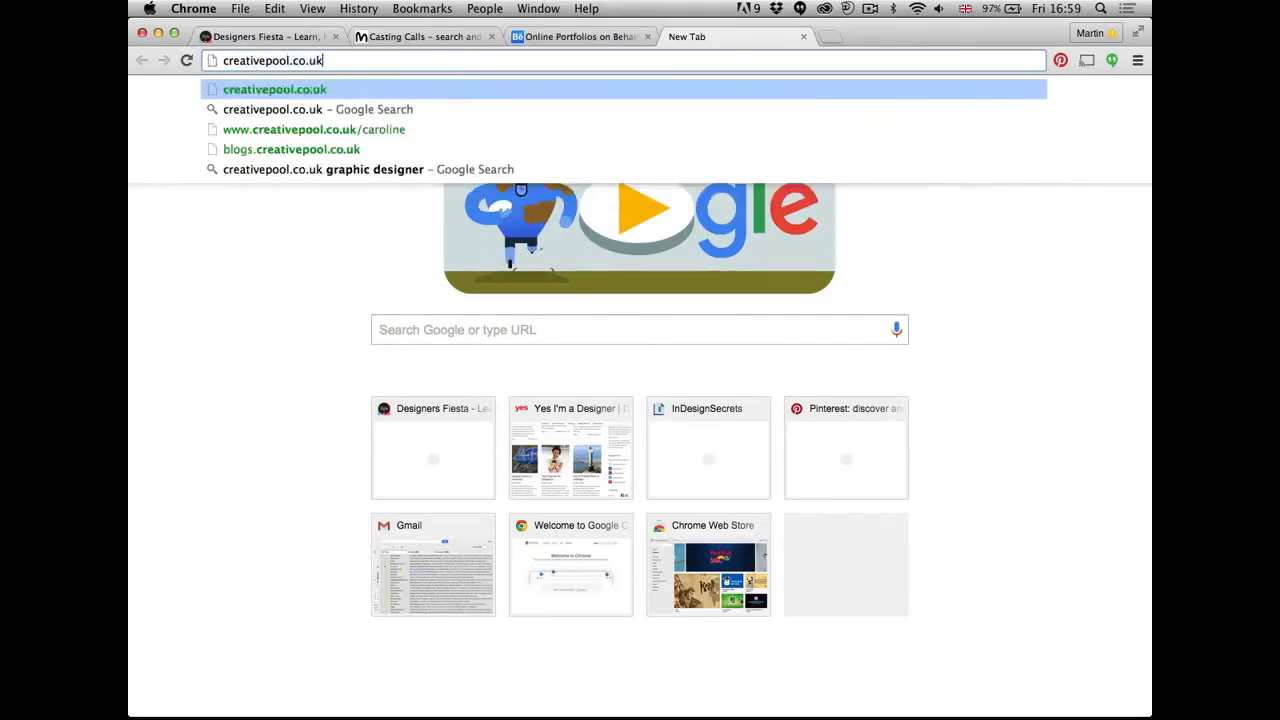
key(Return)
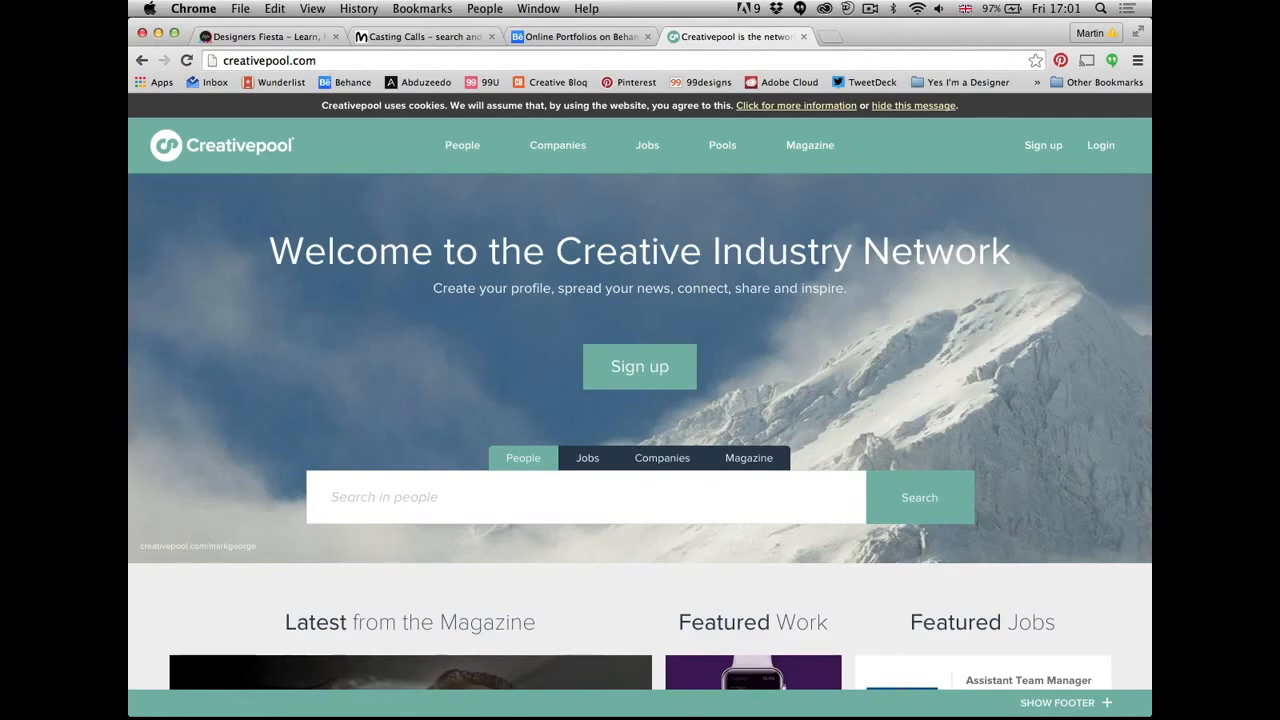
- Switch to Photoshop and close cry_blood.psd without saving
key(super+Tab)
key(super+Tab)
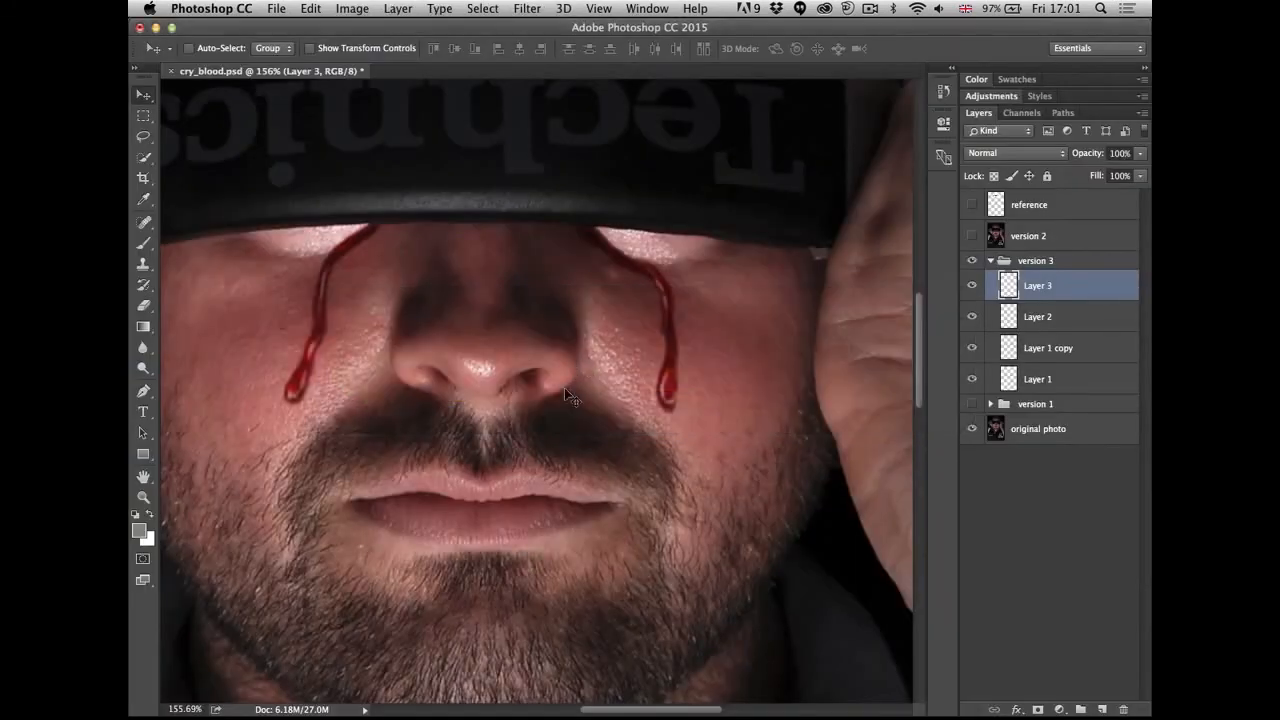
key(super+w)
click(583, 262)
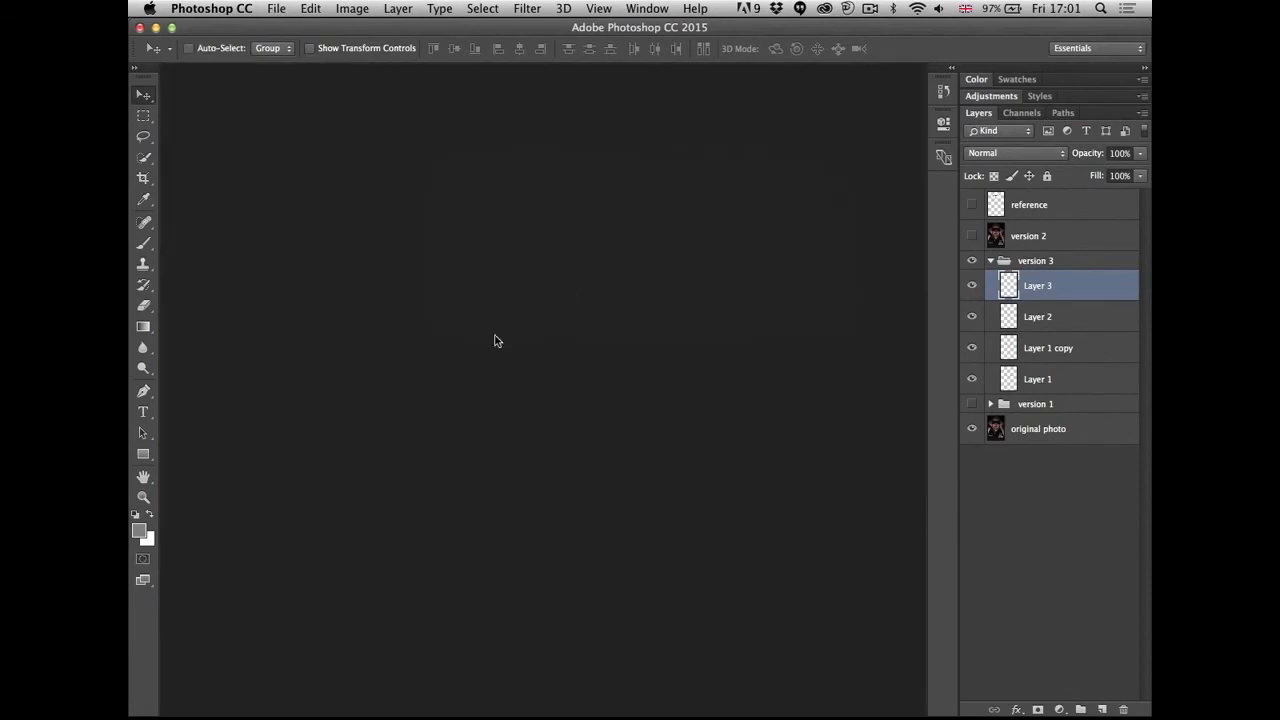
- Switch to Bridge, go up to the folder 7 Brushes and drawing, and open furry.psd in Photoshop
key(super+Tab)
key(super+Tab)
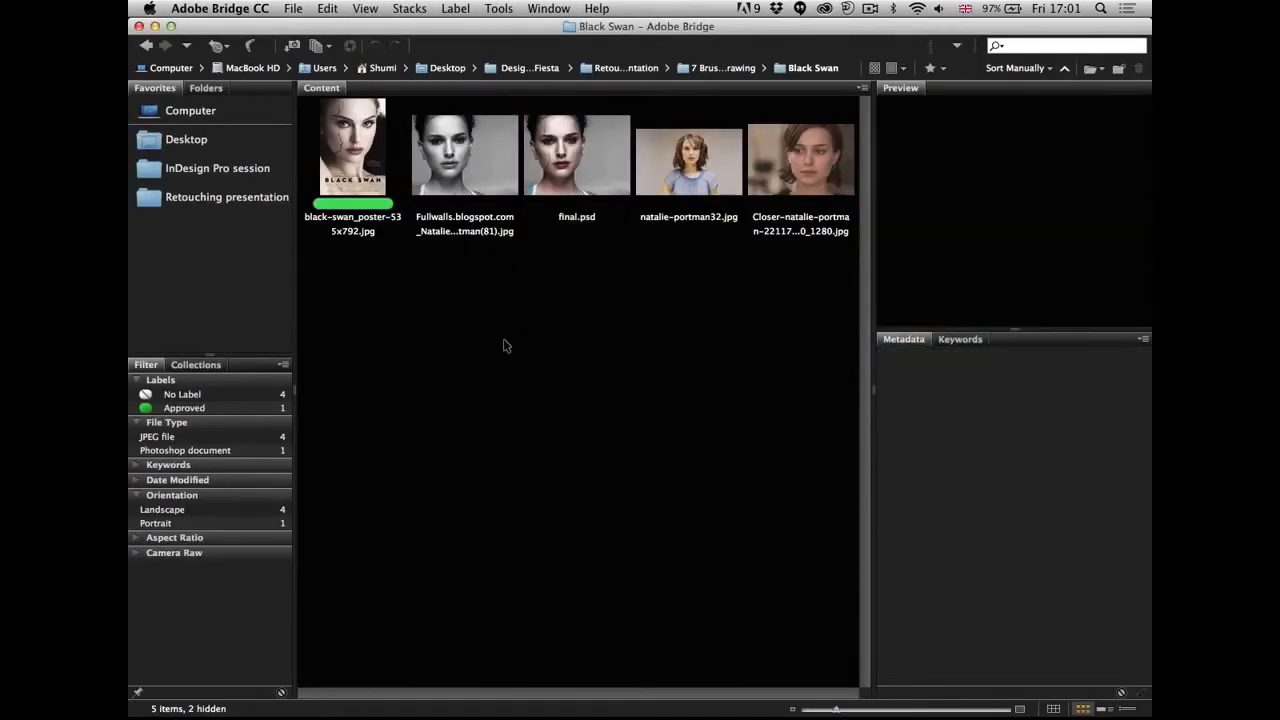
key(super+Up)
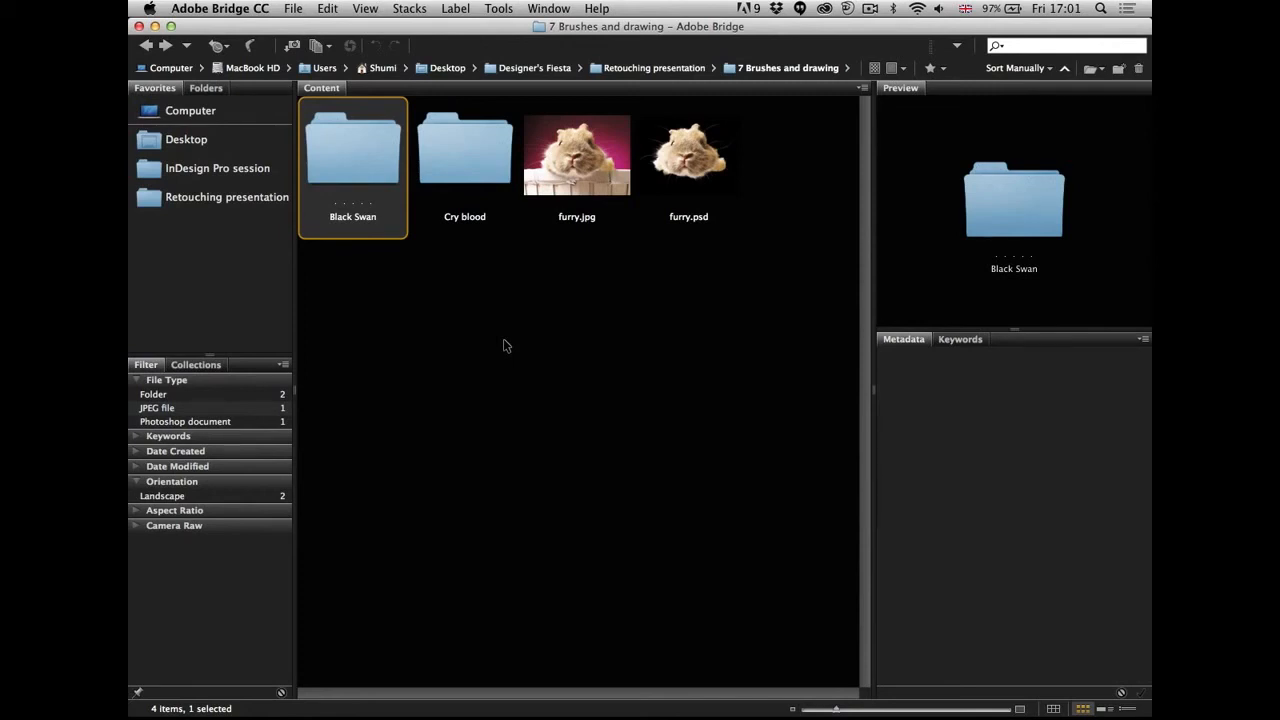
key(Right)
key(Right)
key(Right)
key(super+o)
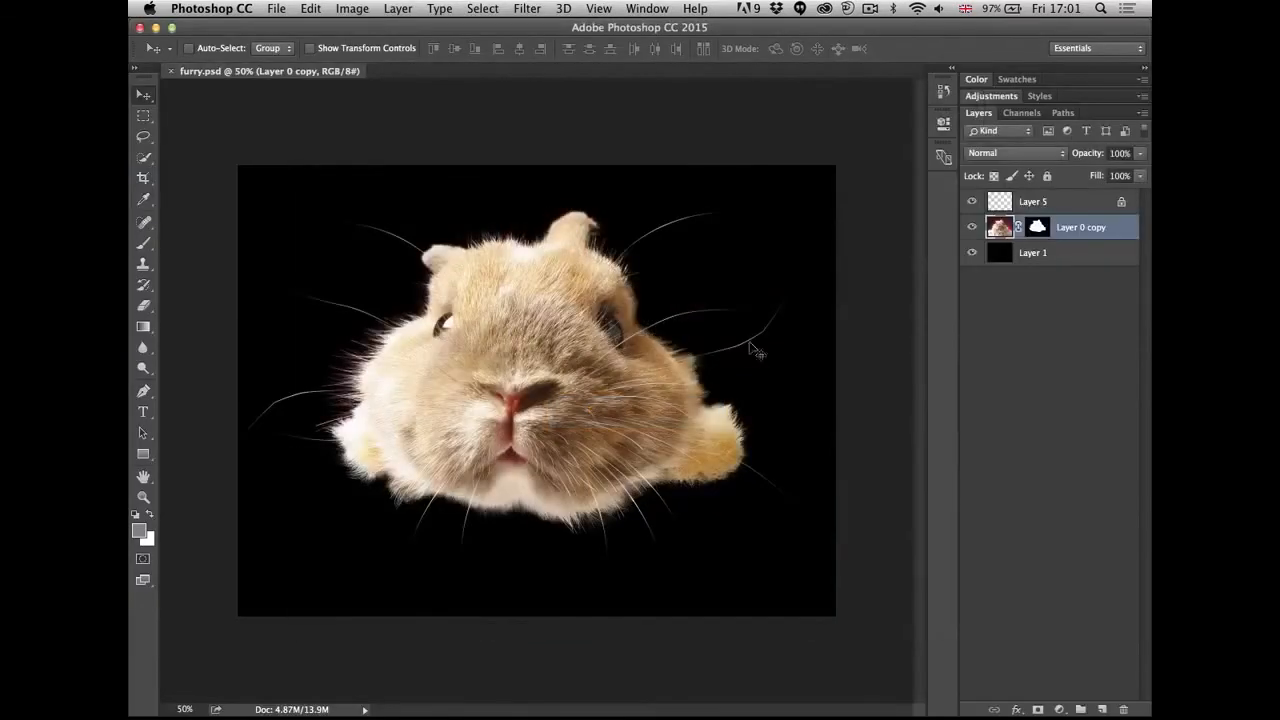
- Invert the black background on Layer 1 to white and load the Layer 0 copy mask as a selection
click(1028, 256)
key(super+i)
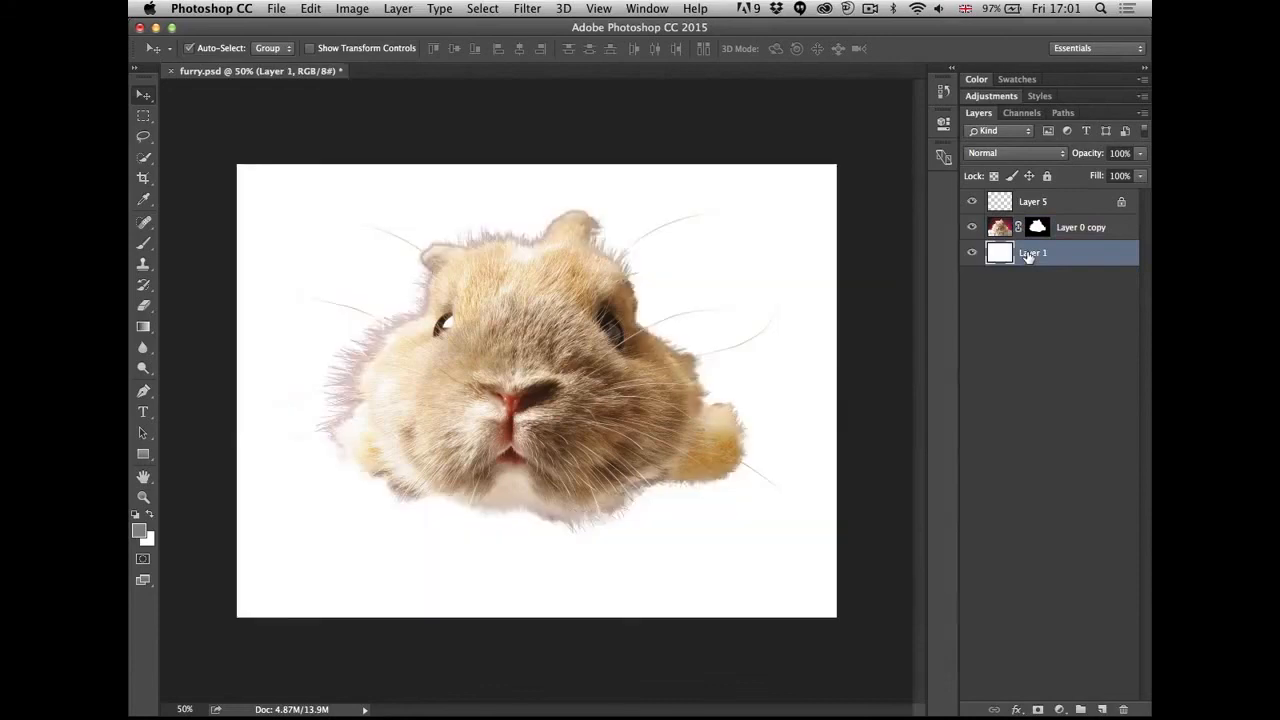
click(1096, 236)
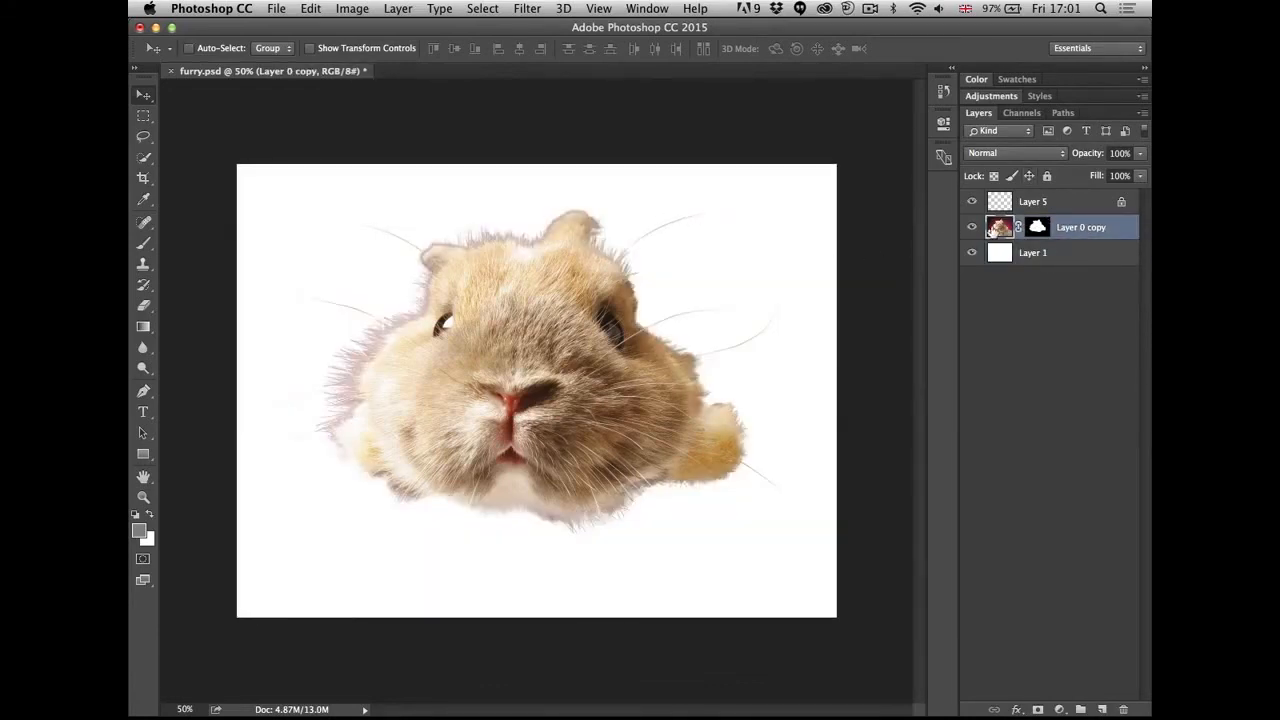
drag(990, 230, 1040, 230)
super+click(1038, 228)
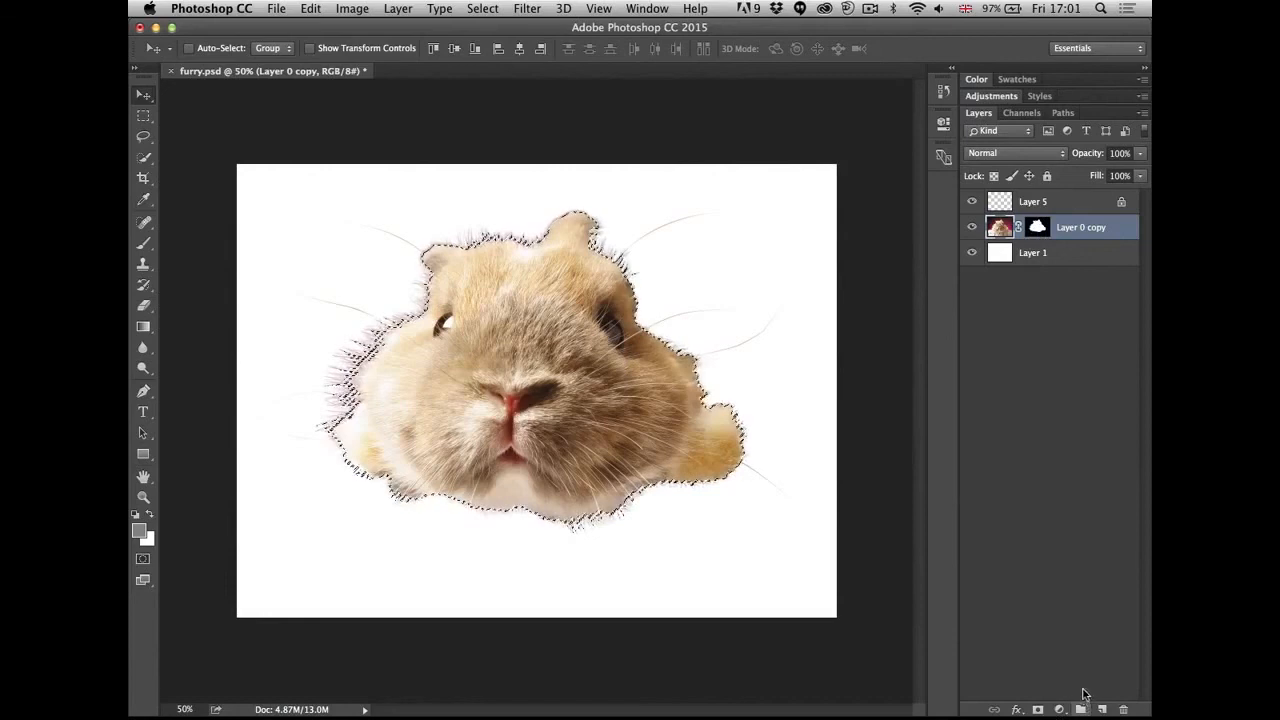
- Add a new layer beneath Layer 0 copy, fill the rabbit-shaped selection with black, and deselect
click(1102, 709)
drag(1042, 229, 1043, 257)
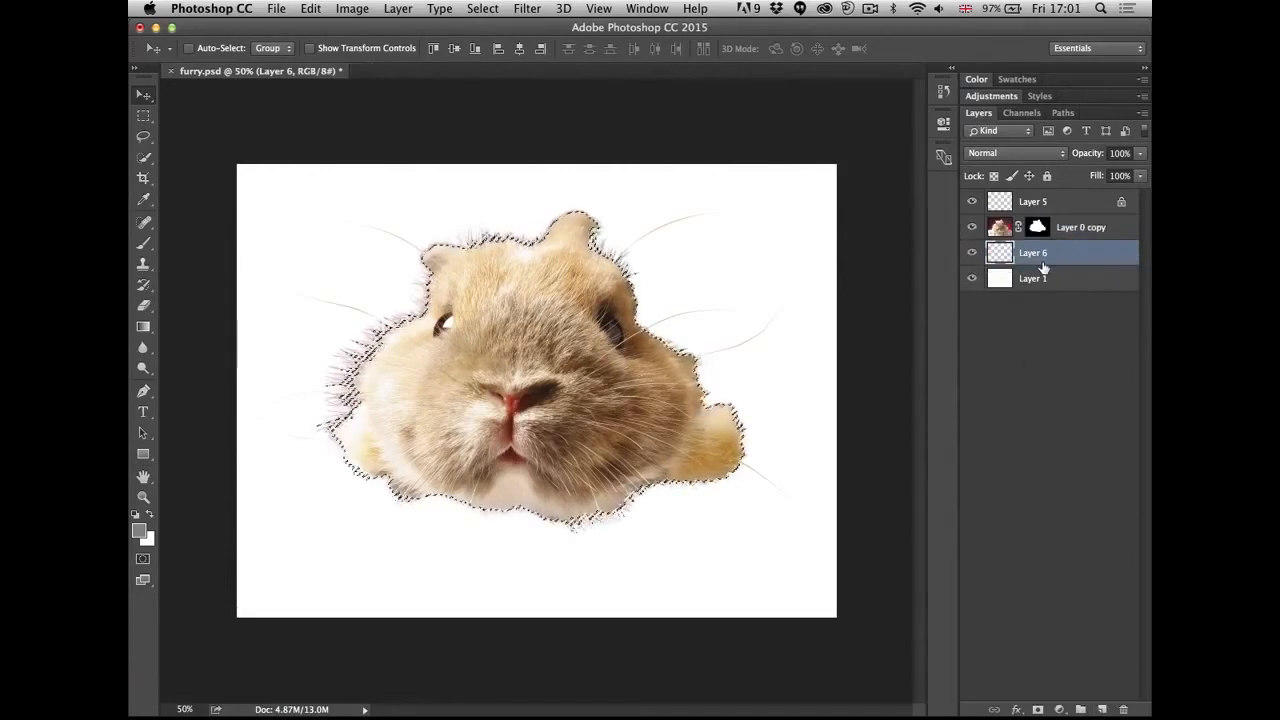
key(d)
key(alt+BackSpace)
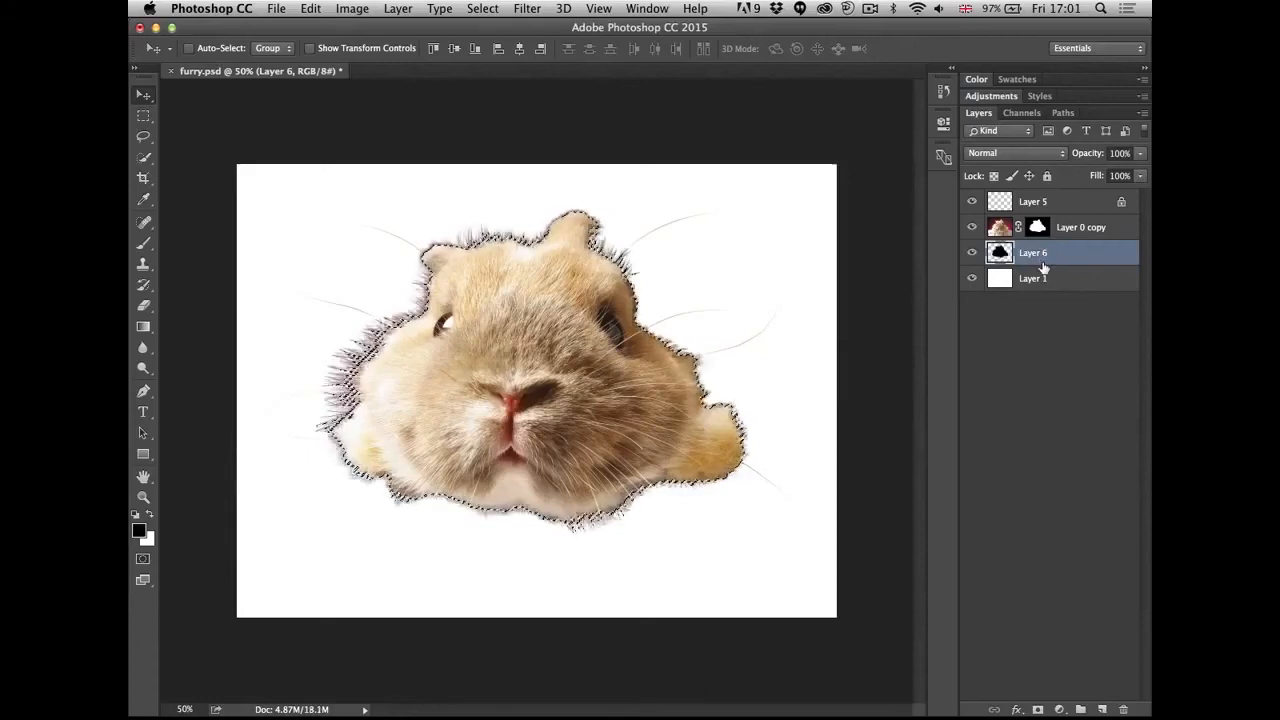
key(ctrl+d)
key(b)
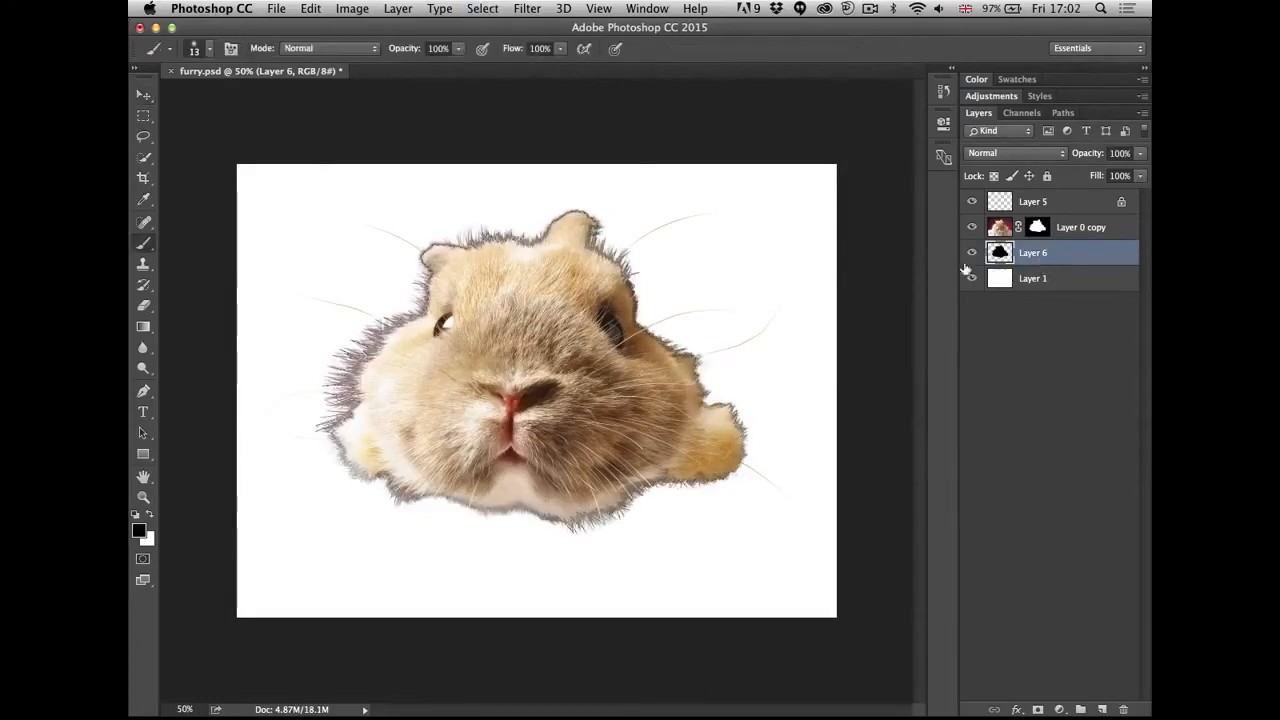
- Hide Layer 5 and Layer 0 copy to inspect the black silhouette alone, and show both layers again
click(971, 228)
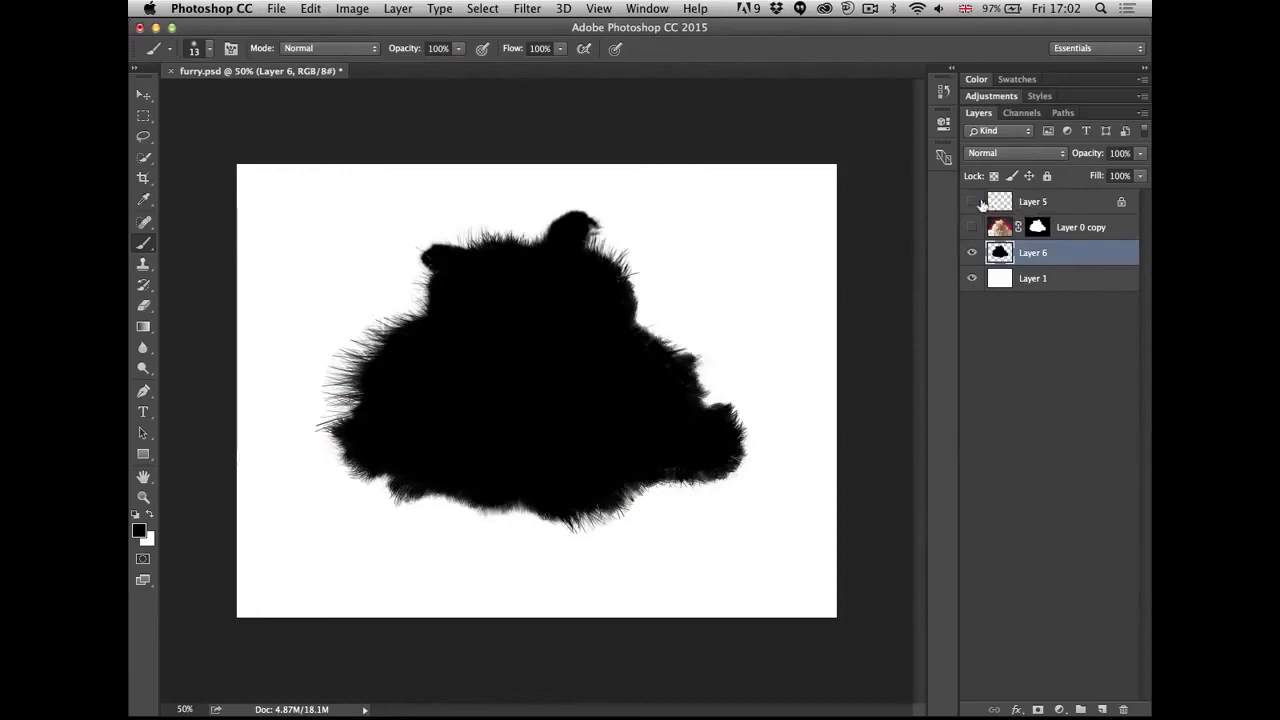
click(971, 201)
click(969, 227)
- Move the black silhouette slightly down behind the rabbit and convert its layer to a smart object
key(v)
drag(480, 274, 478, 302)
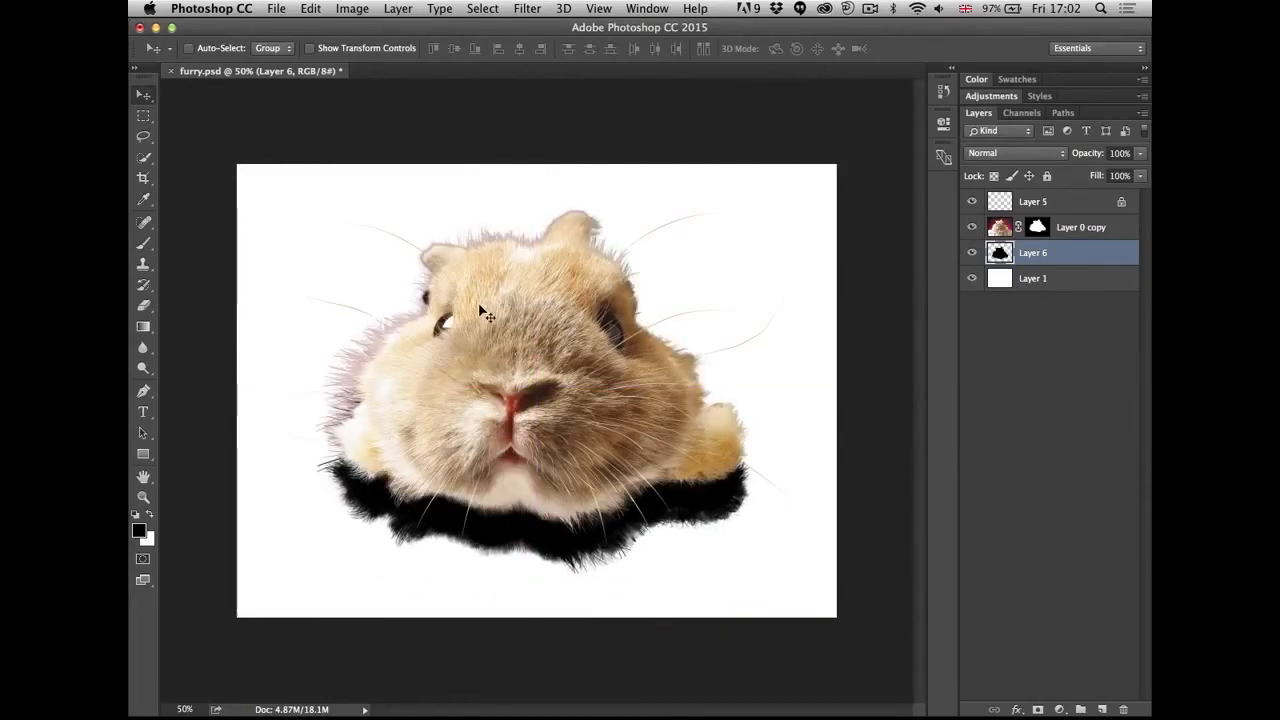
right_click(1092, 254)
click(1015, 226)
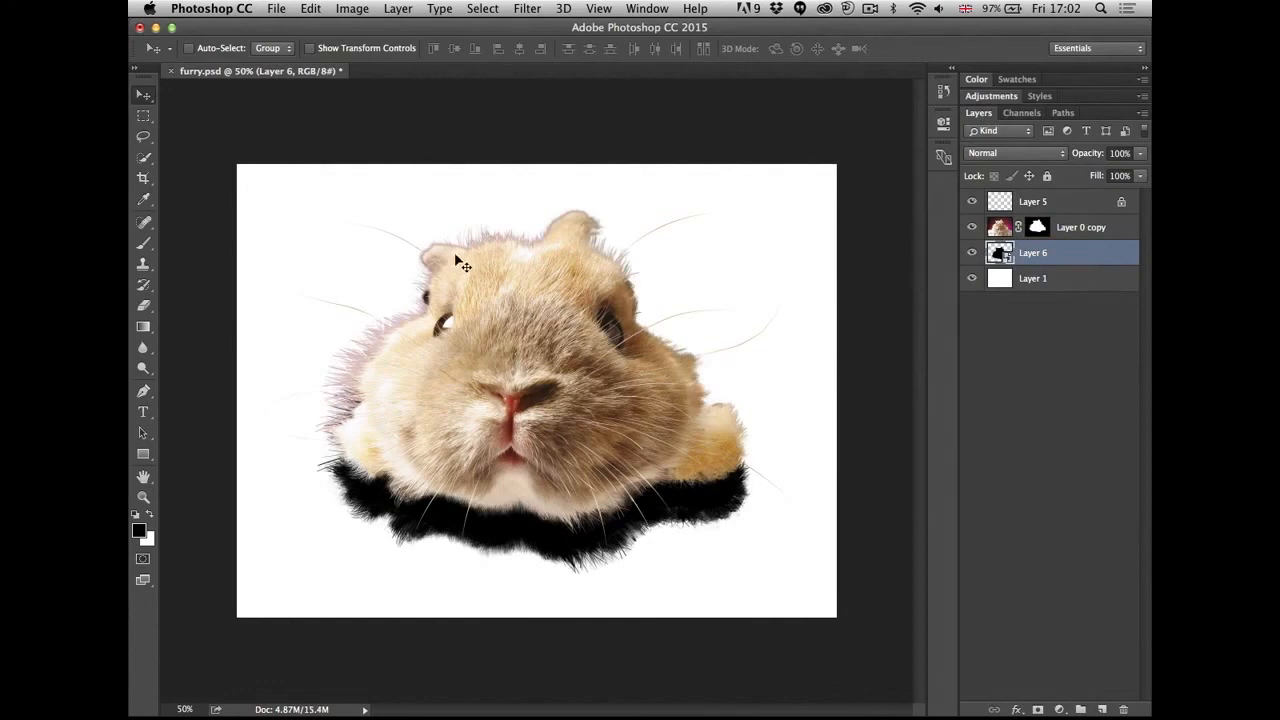
- Squash and skew the silhouette with Free Transform into a cast shadow leaning right behind the rabbit, and shift it slightly left
key(super+t)
drag(472, 234, 456, 428)
drag(607, 502, 602, 444)
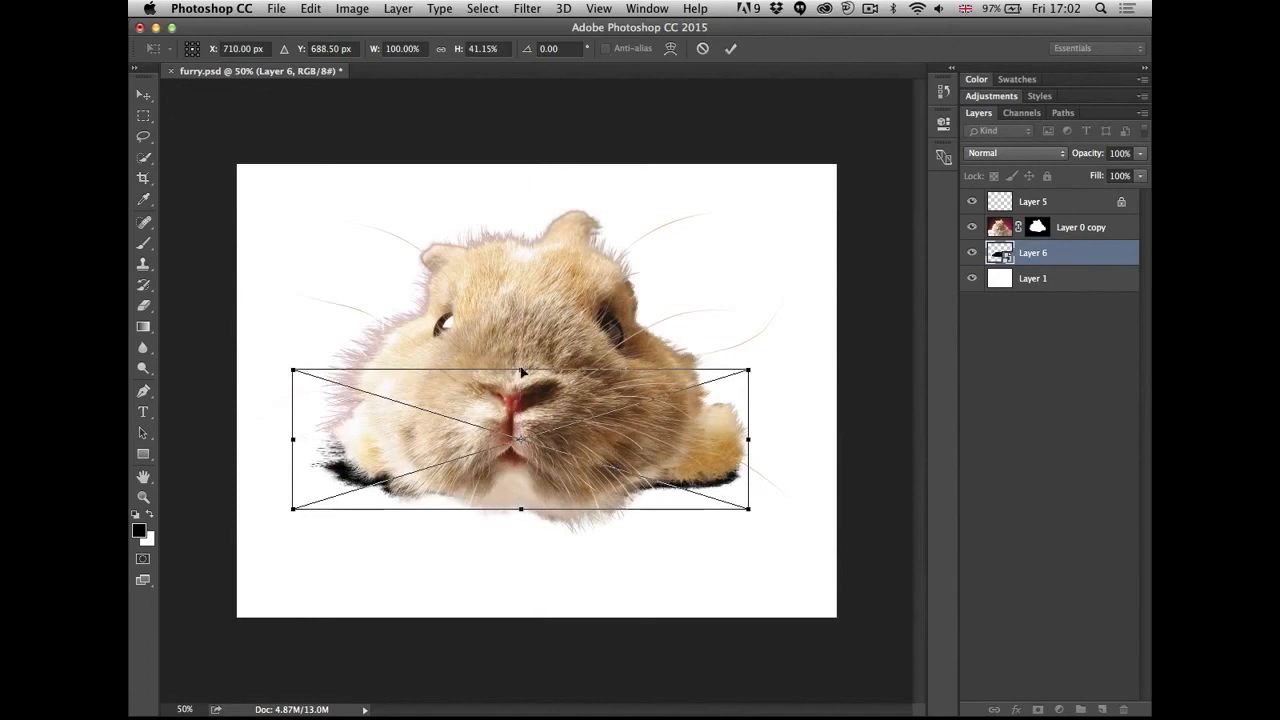
drag(524, 372, 763, 321)
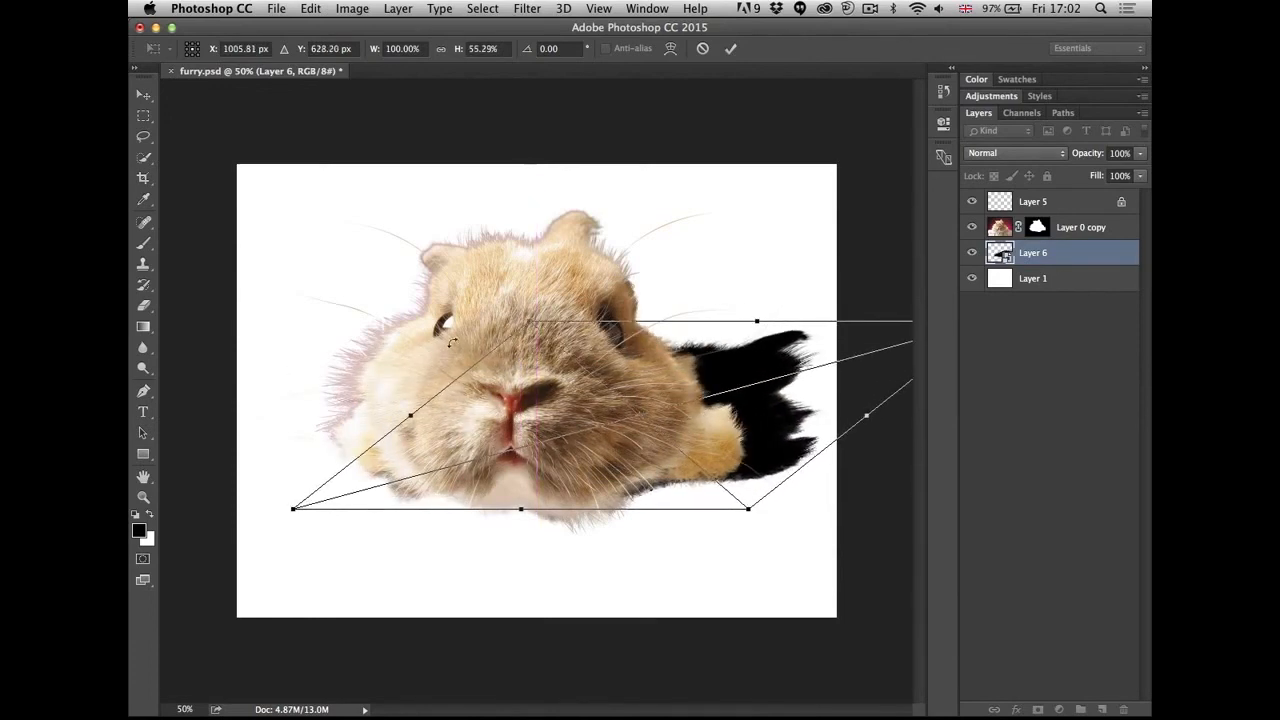
mouse_move(295, 511)
mouse_down()
mouse_move(306, 434)
mouse_move(323, 518)
mouse_move(524, 507)
mouse_move(446, 530)
mouse_move(337, 531)
mouse_move(323, 474)
mouse_move(309, 548)
mouse_move(309, 526)
mouse_move(285, 506)
mouse_up()
drag(528, 326, 536, 242)
key(Return)
drag(665, 352, 632, 352)
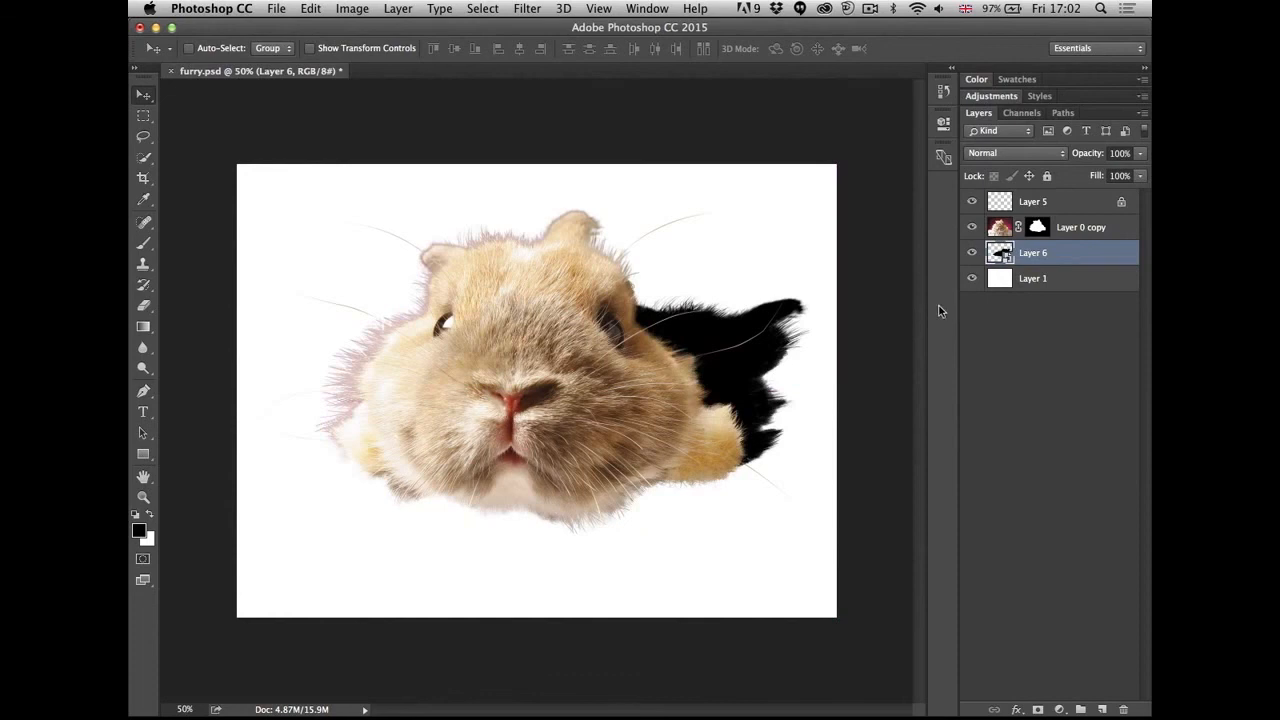
- Stretch the cast shadow's upper edge upward and slightly right with Free Transform, to about 84% height
key(super+t)
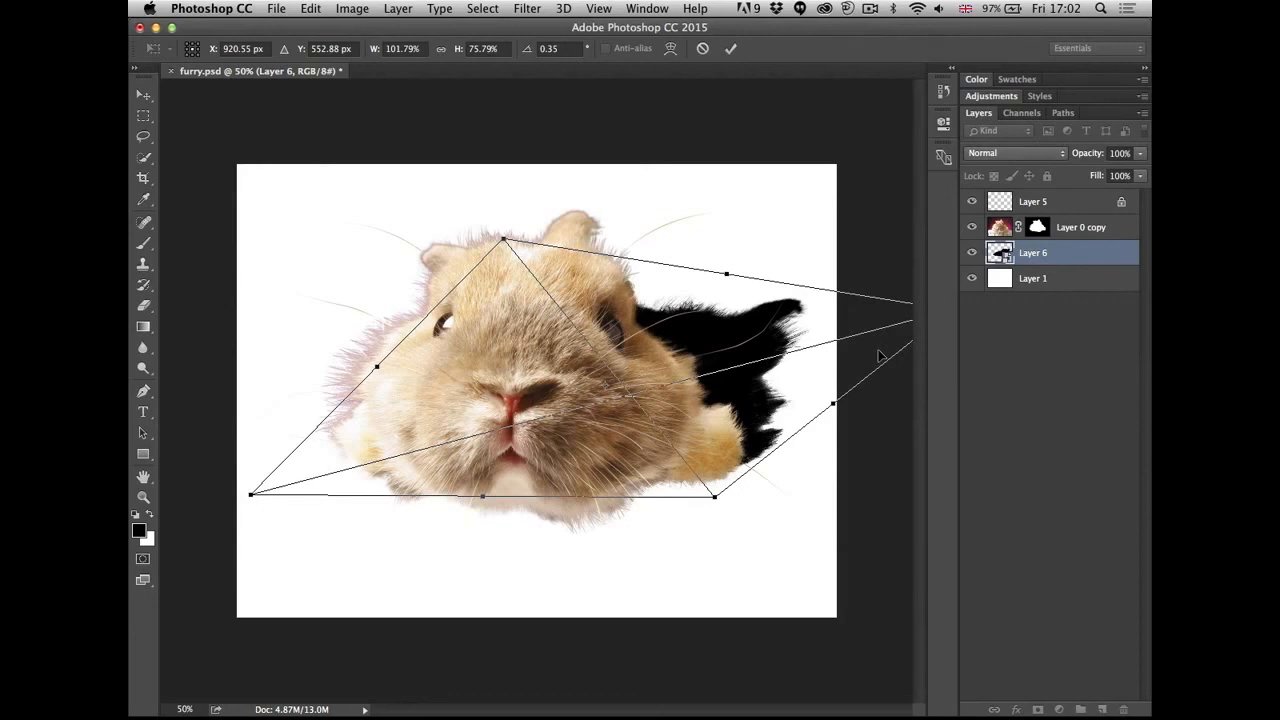
drag(507, 247, 531, 210)
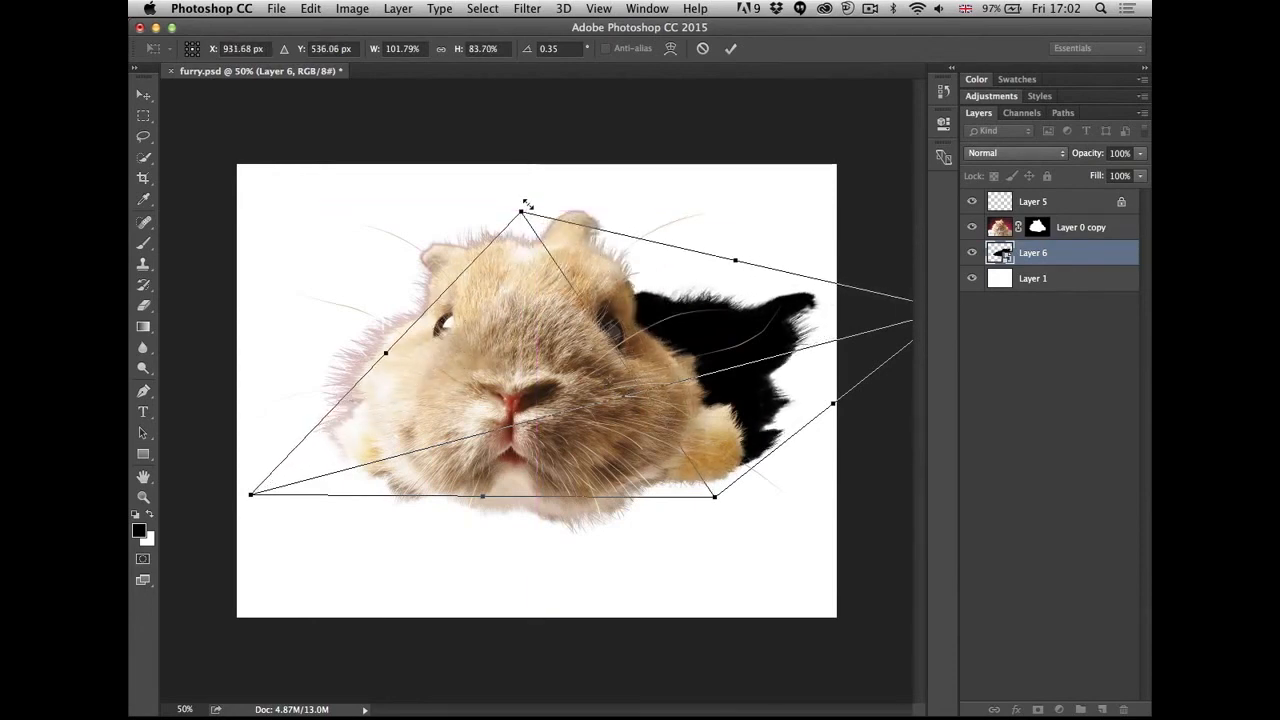
key(Return)
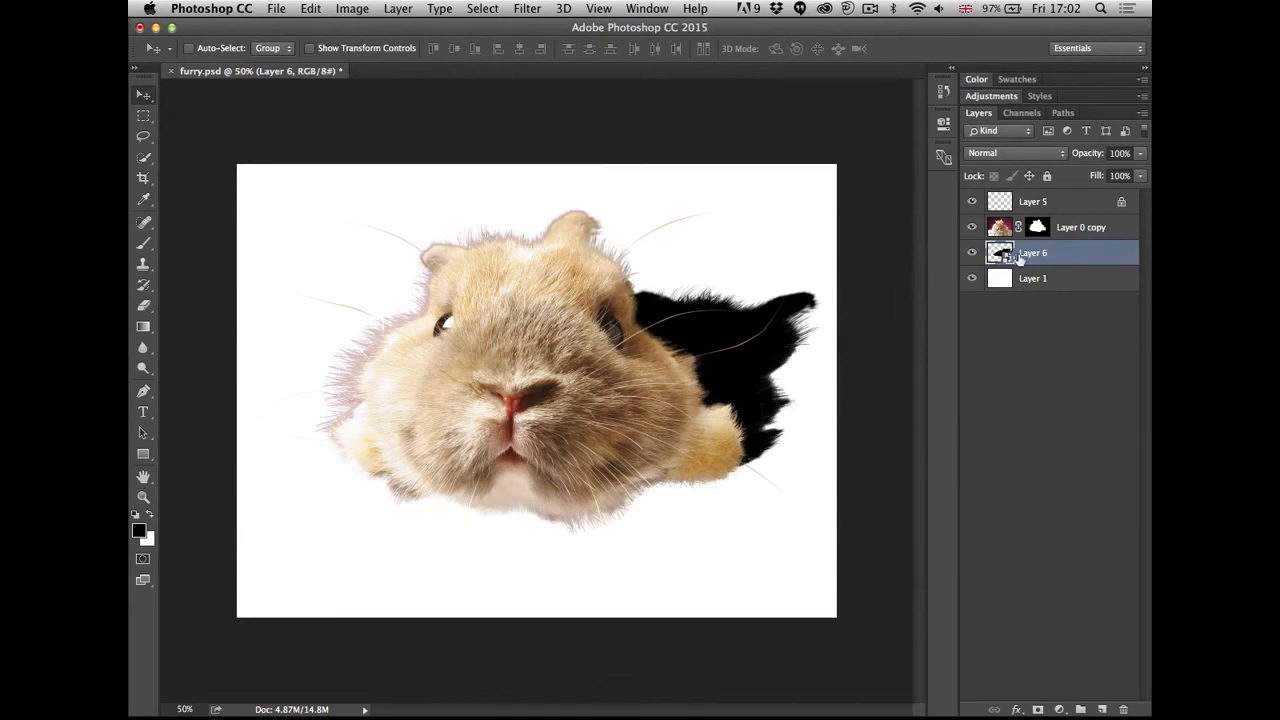
- Apply a Gaussian Blur smart filter with a 4.8 pixel radius to the cast shadow on Layer 6
click(524, 8)
mouse_move(580, 201)
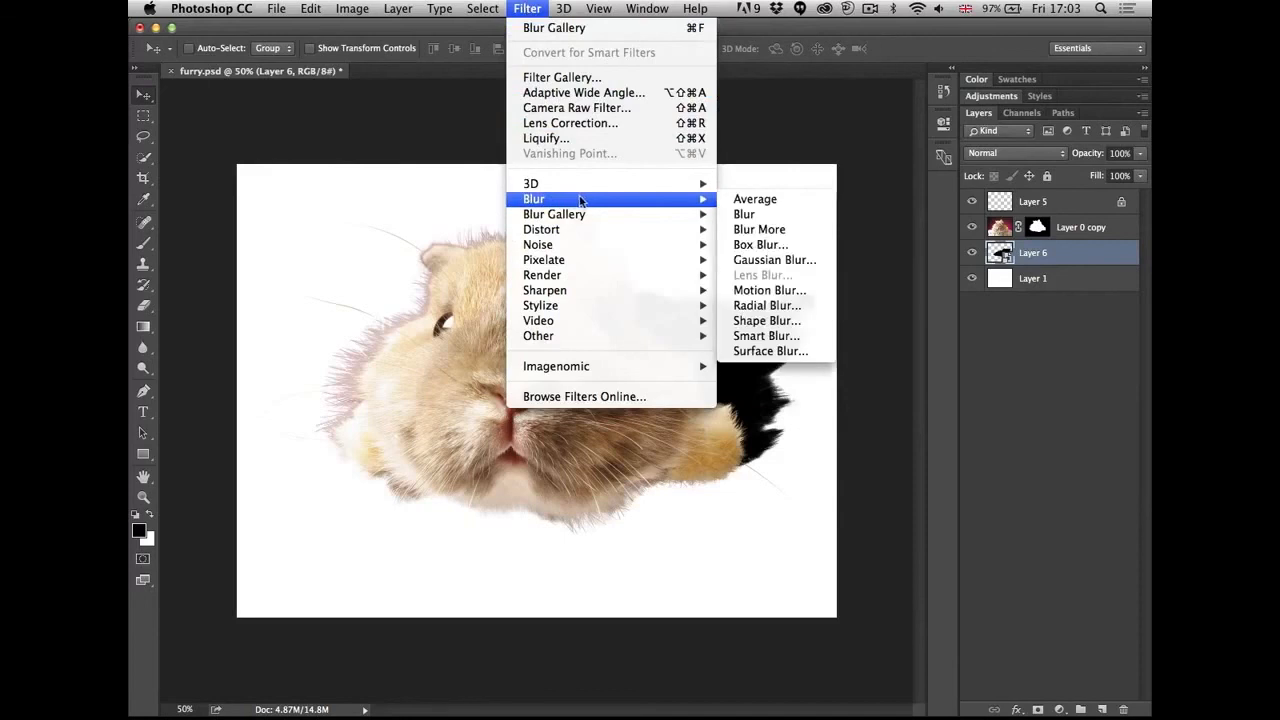
click(762, 264)
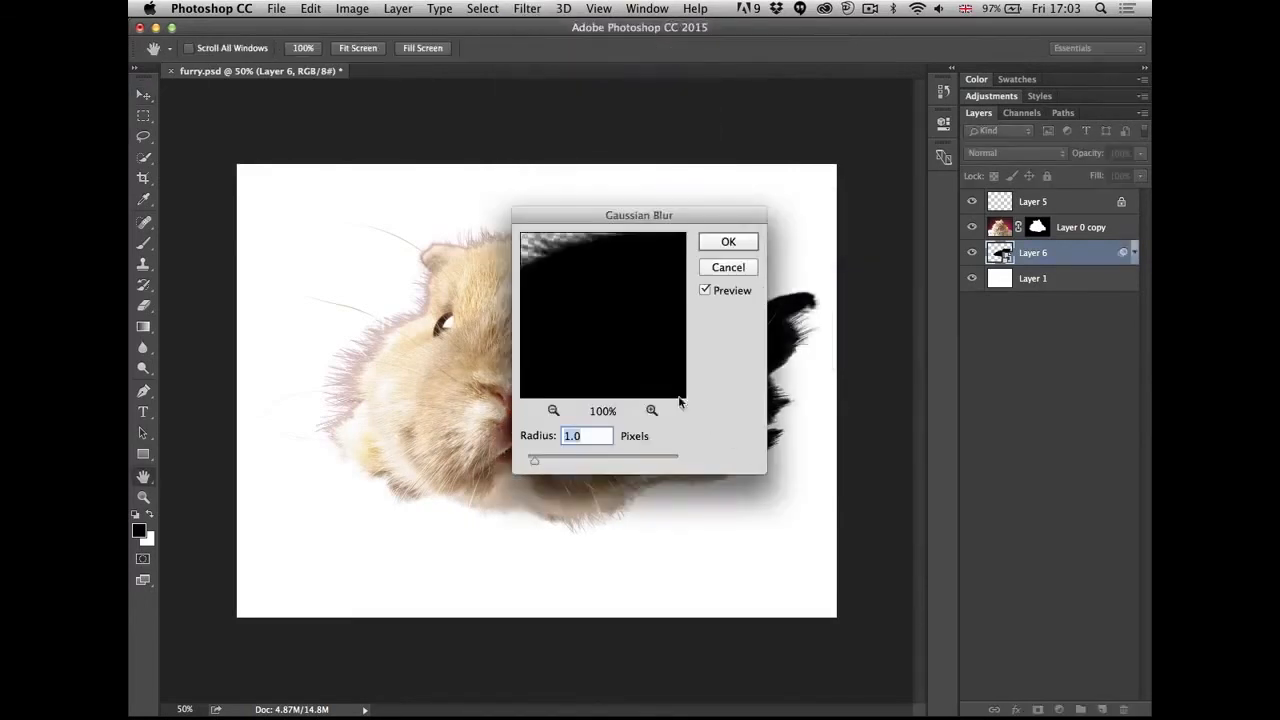
drag(632, 206, 382, 143)
drag(281, 388, 311, 397)
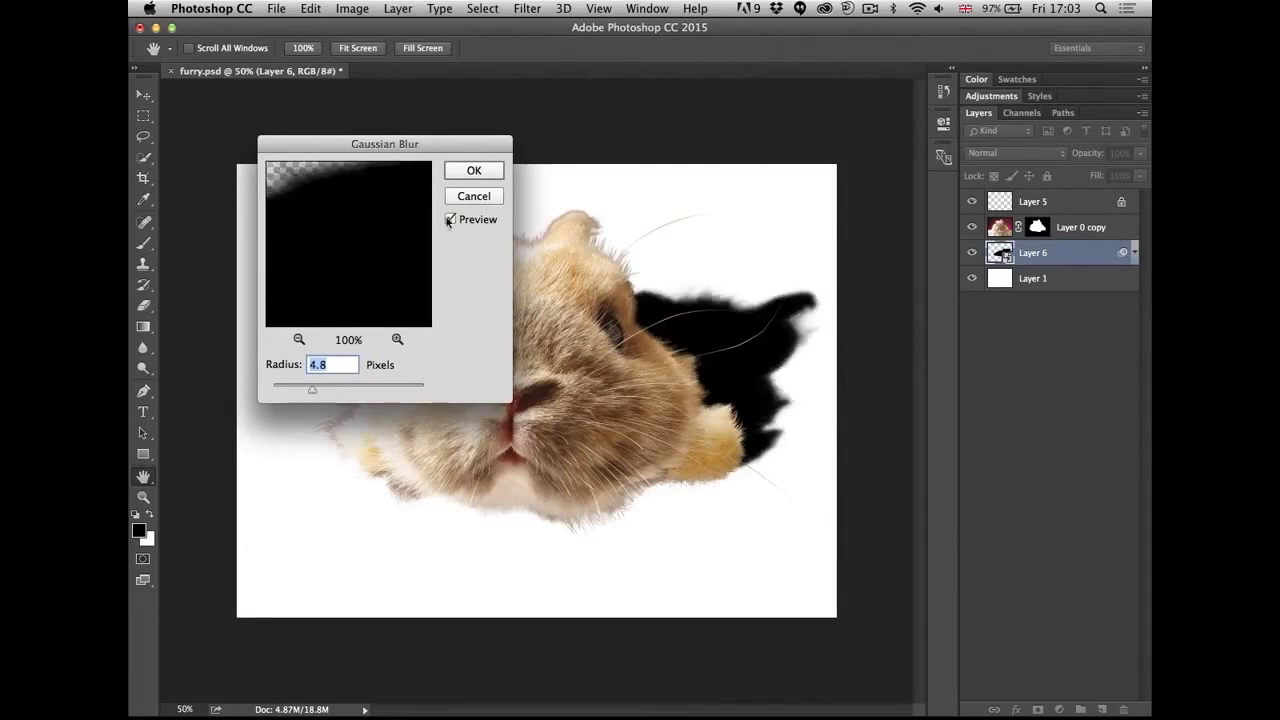
click(474, 170)
- Fill the smart filter mask with a white-to-black linear gradient so the blur fades from the shadow's far end toward the paw
key(super+plus)
drag(733, 342, 757, 346)
drag(684, 400, 620, 364)
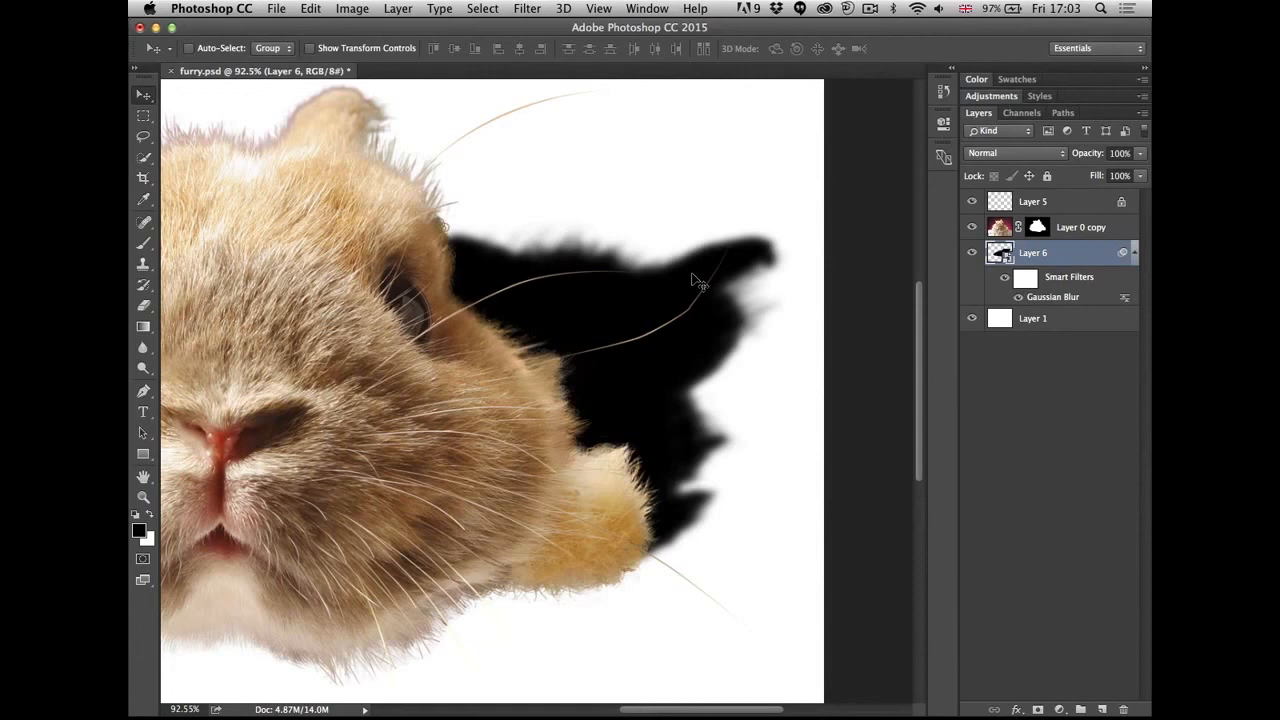
click(1027, 278)
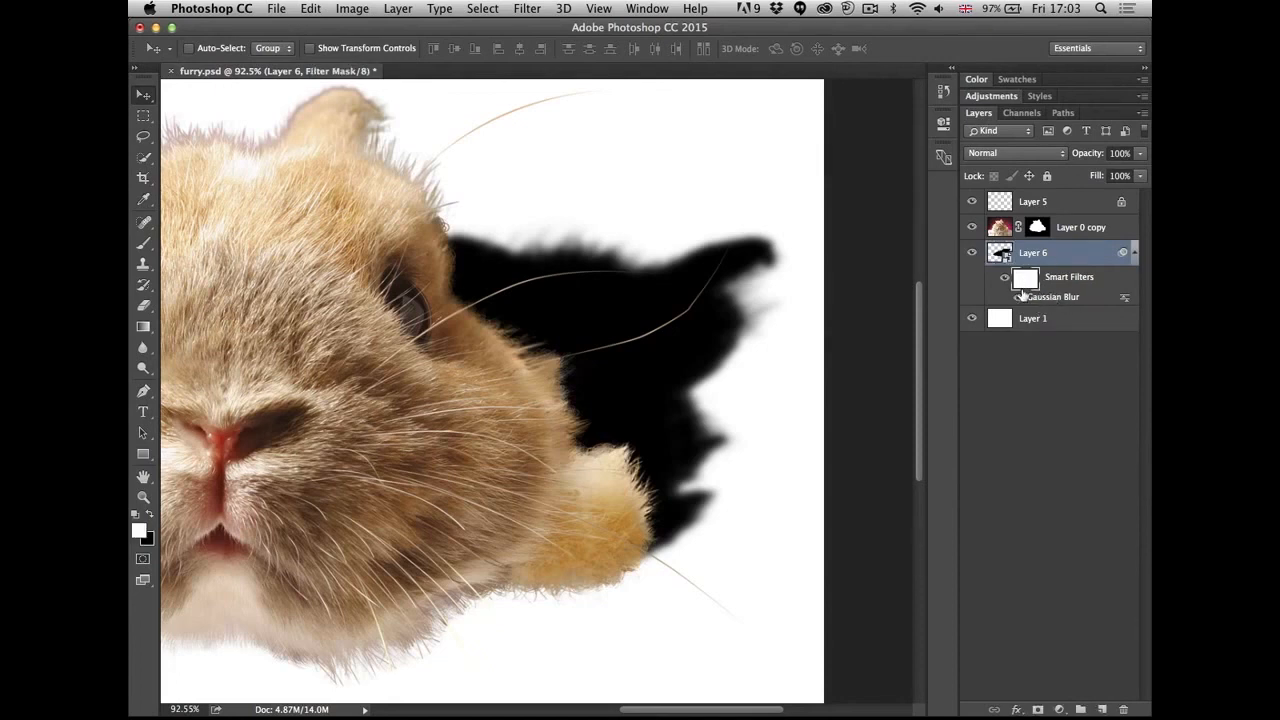
click(143, 326)
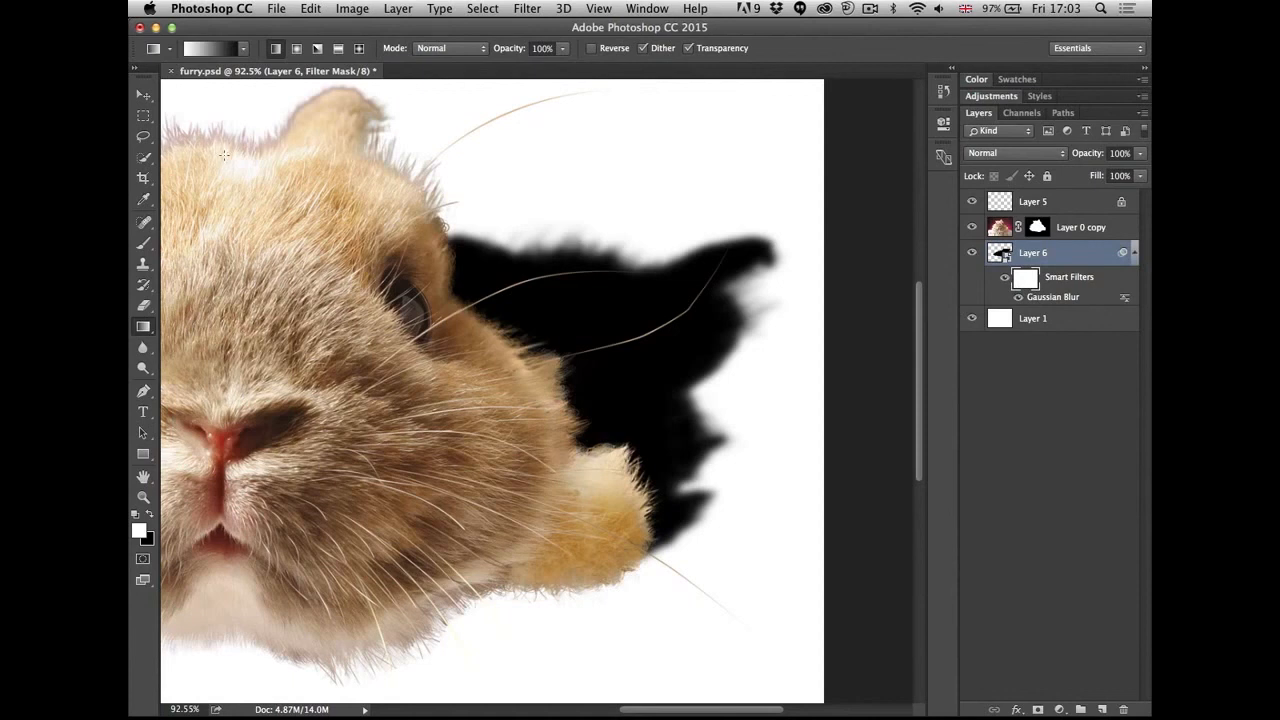
drag(532, 398, 602, 256)
drag(512, 430, 589, 279)
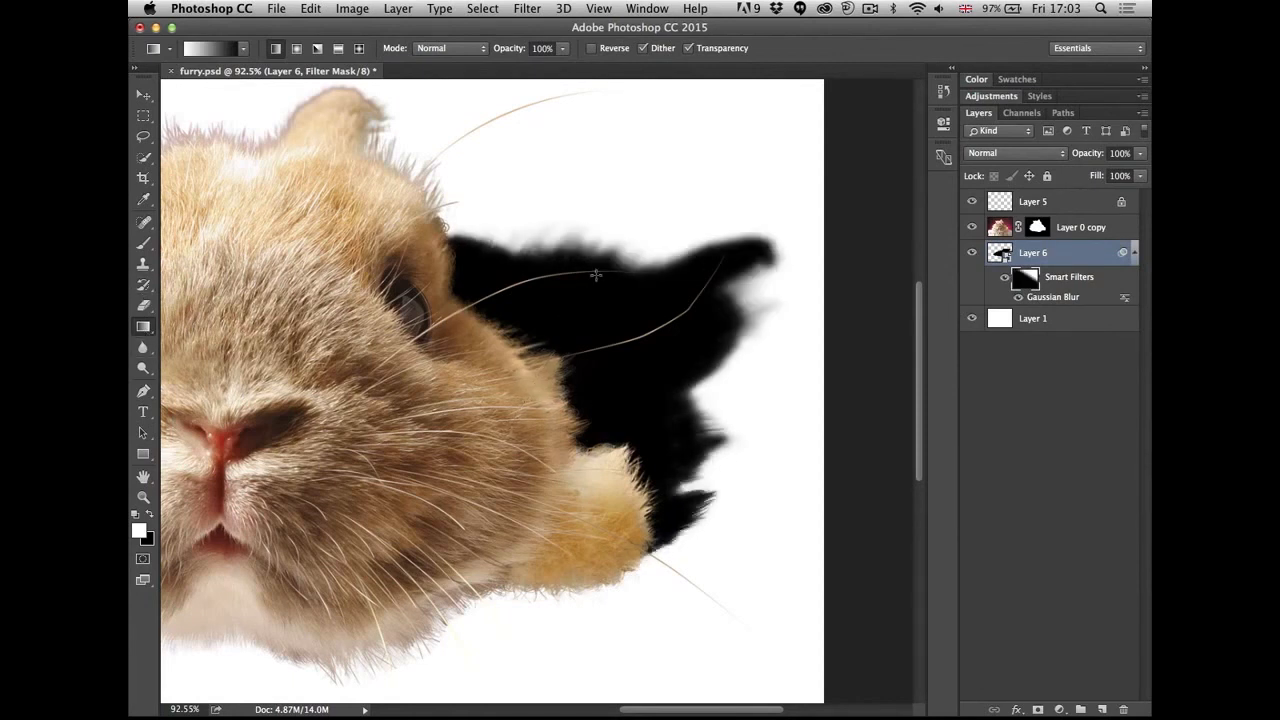
drag(633, 240, 591, 351)
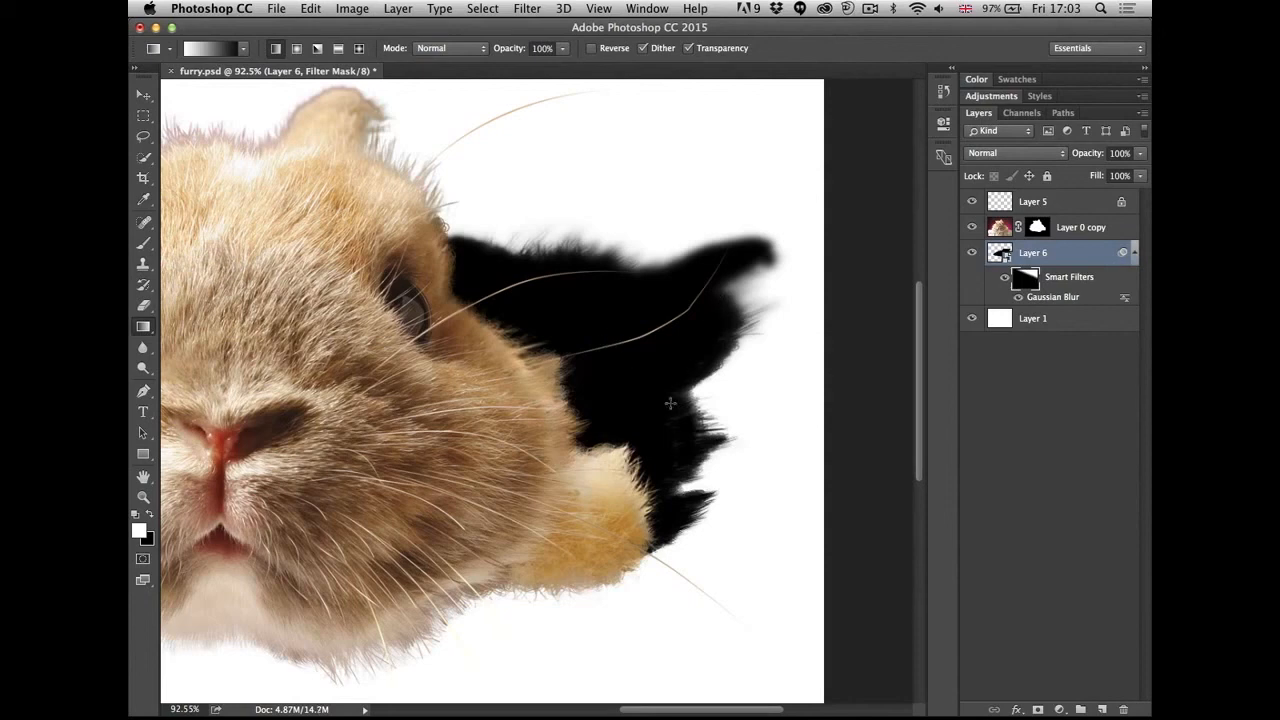
drag(597, 240, 560, 359)
drag(623, 178, 570, 359)
drag(594, 234, 565, 344)
- Compare the shadow with the filter mask disabled and with the smart filters switched off and on again
shift+click(1022, 280)
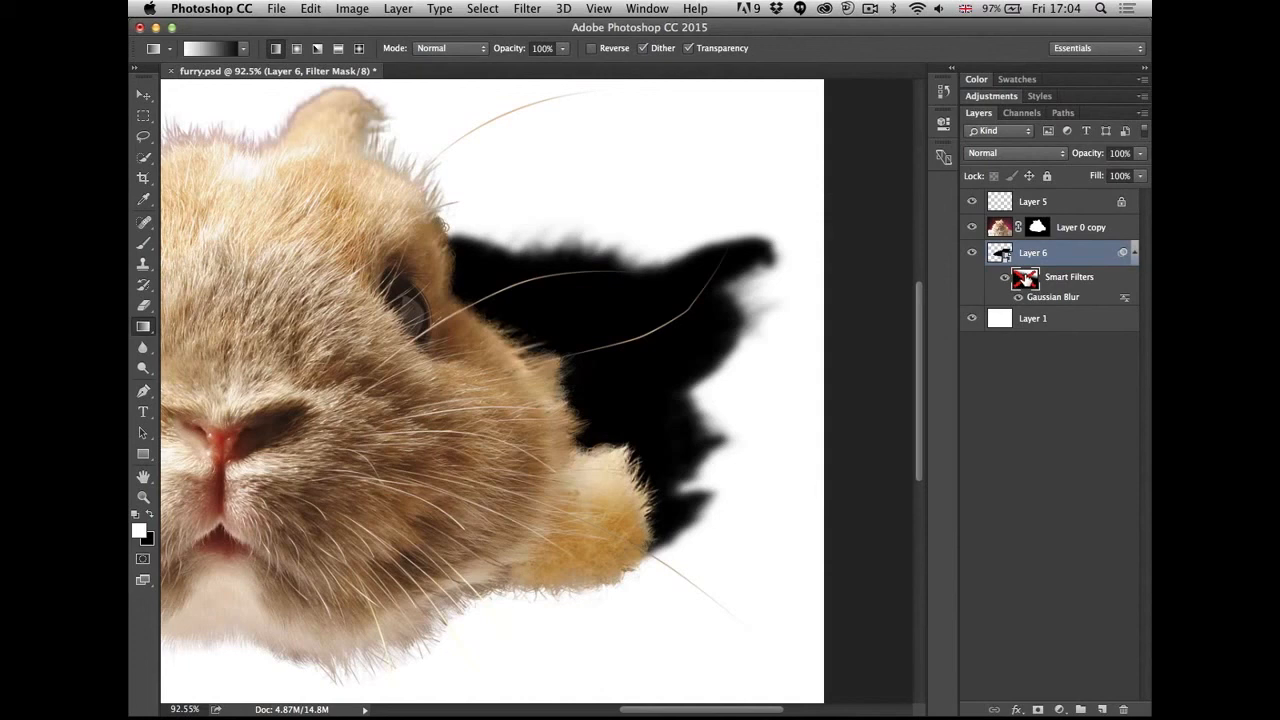
click(1005, 278)
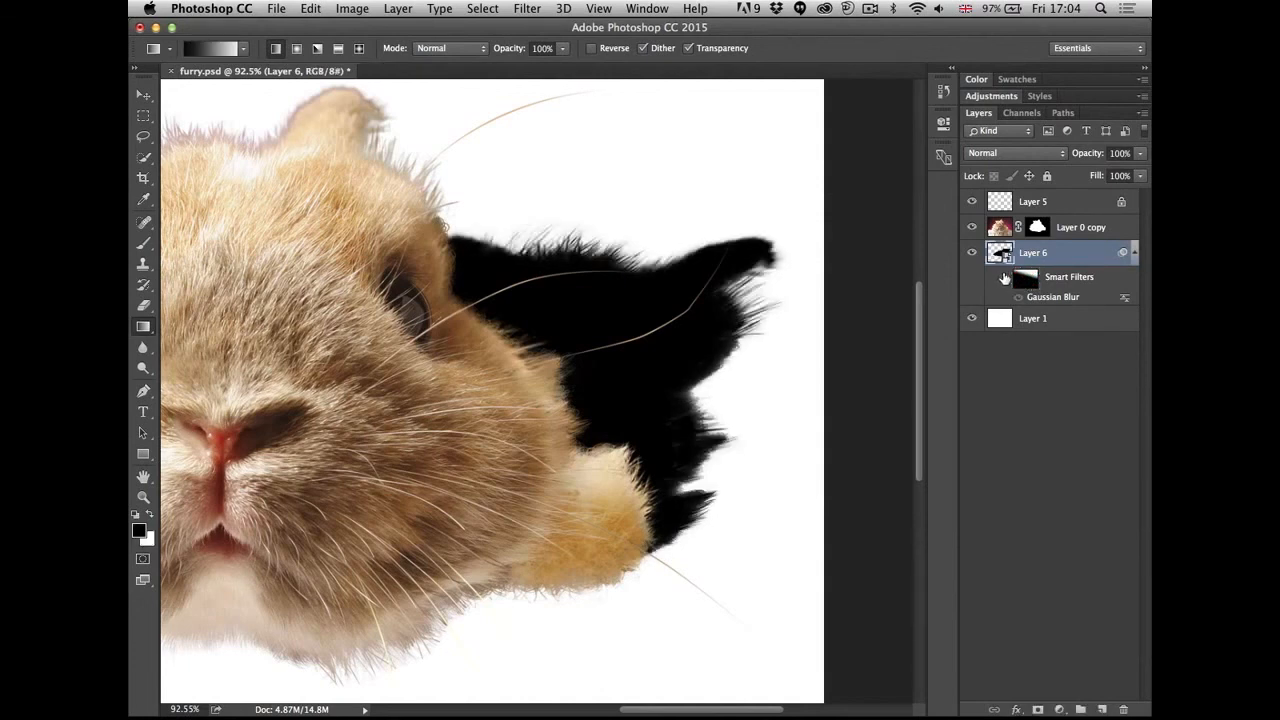
click(1005, 279)
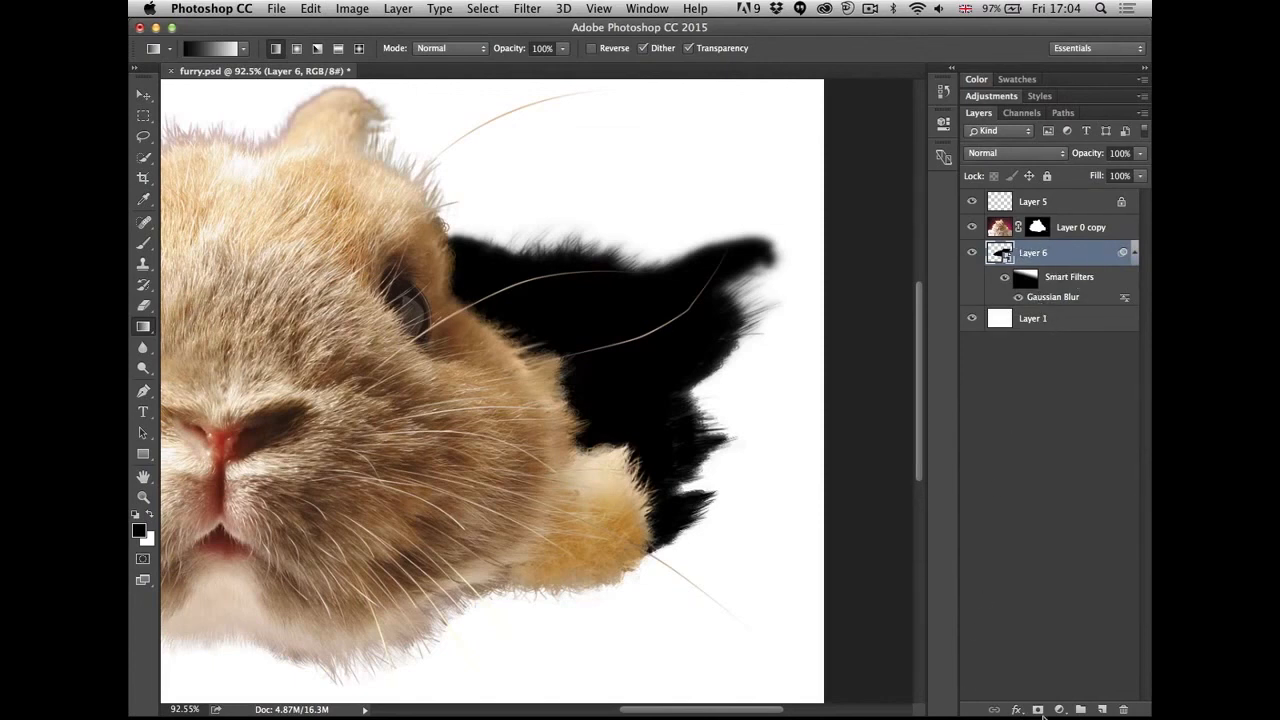
- Add a layer mask to Layer 6 and fade the shadow with a long gradient, lightest at its far upper end
click(1038, 710)
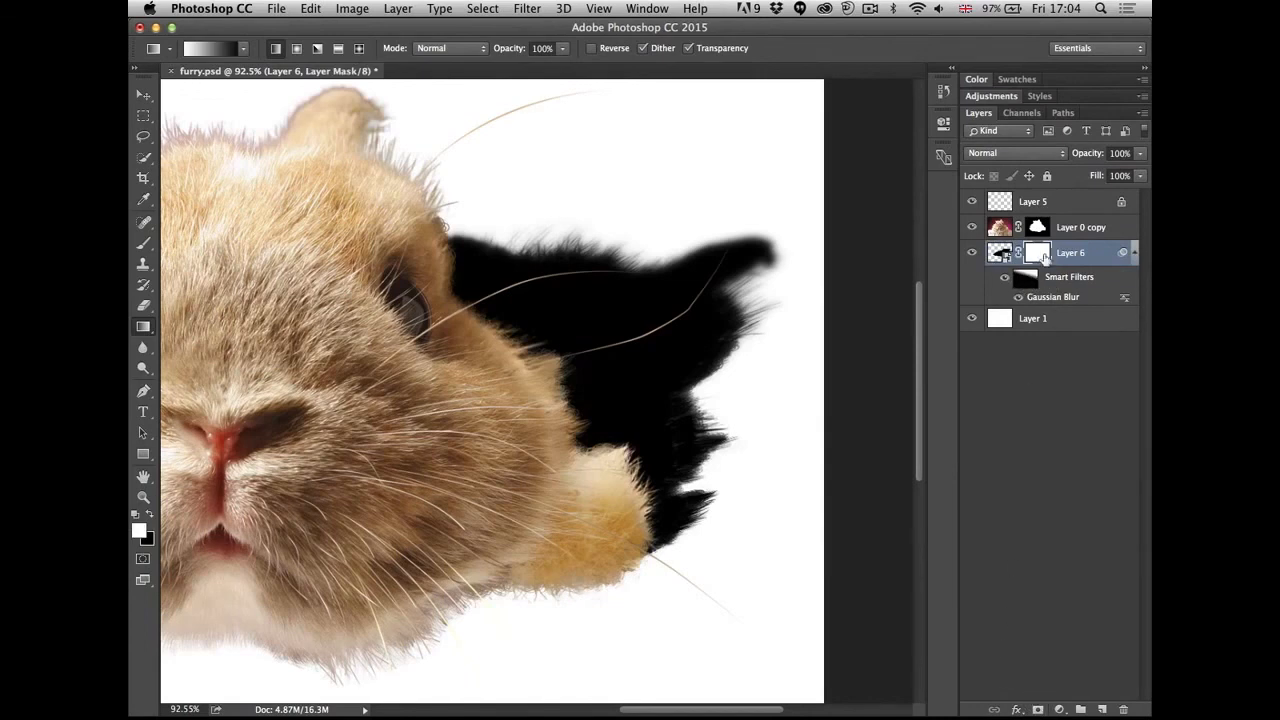
drag(562, 298, 614, 227)
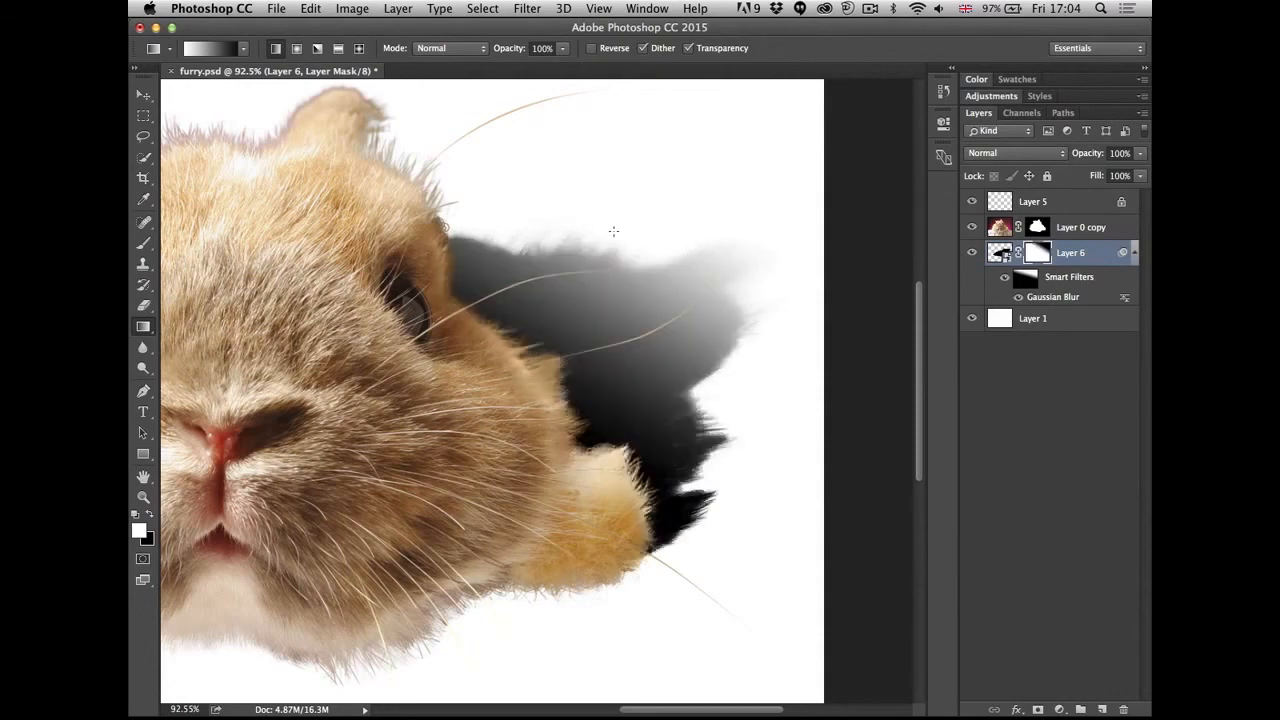
drag(607, 164, 574, 253)
drag(591, 163, 538, 363)
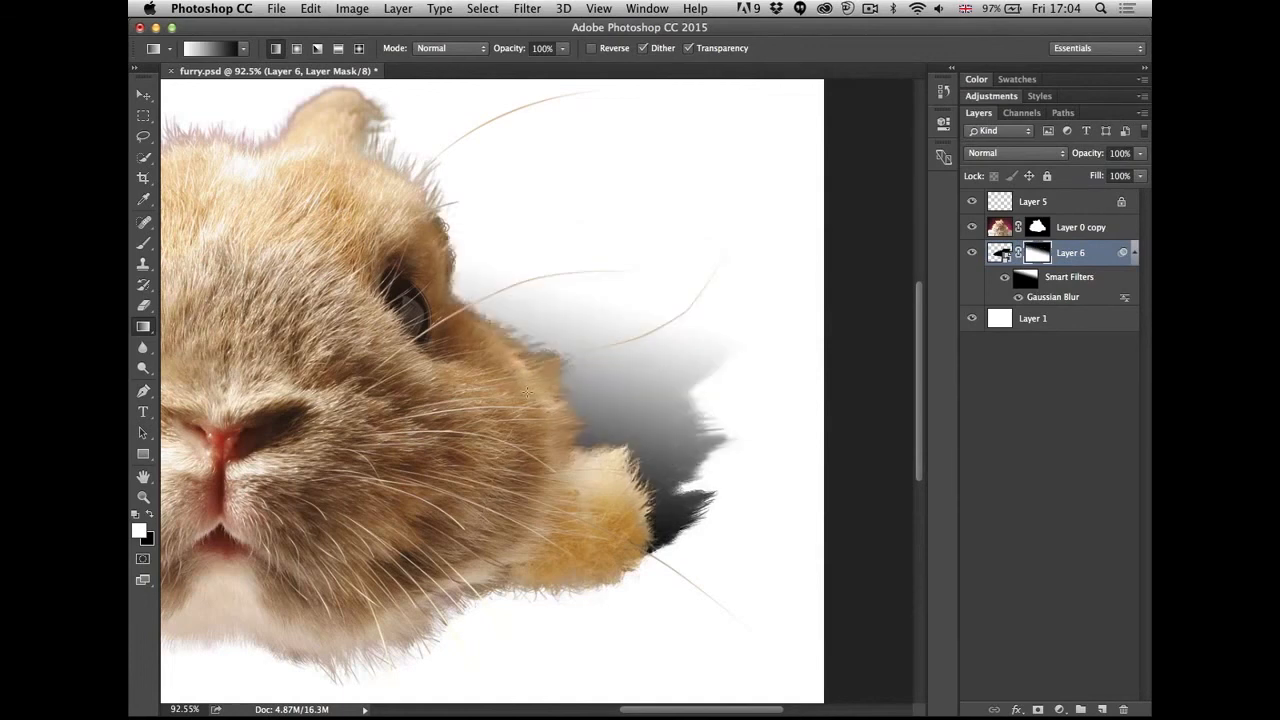
drag(446, 647, 563, 213)
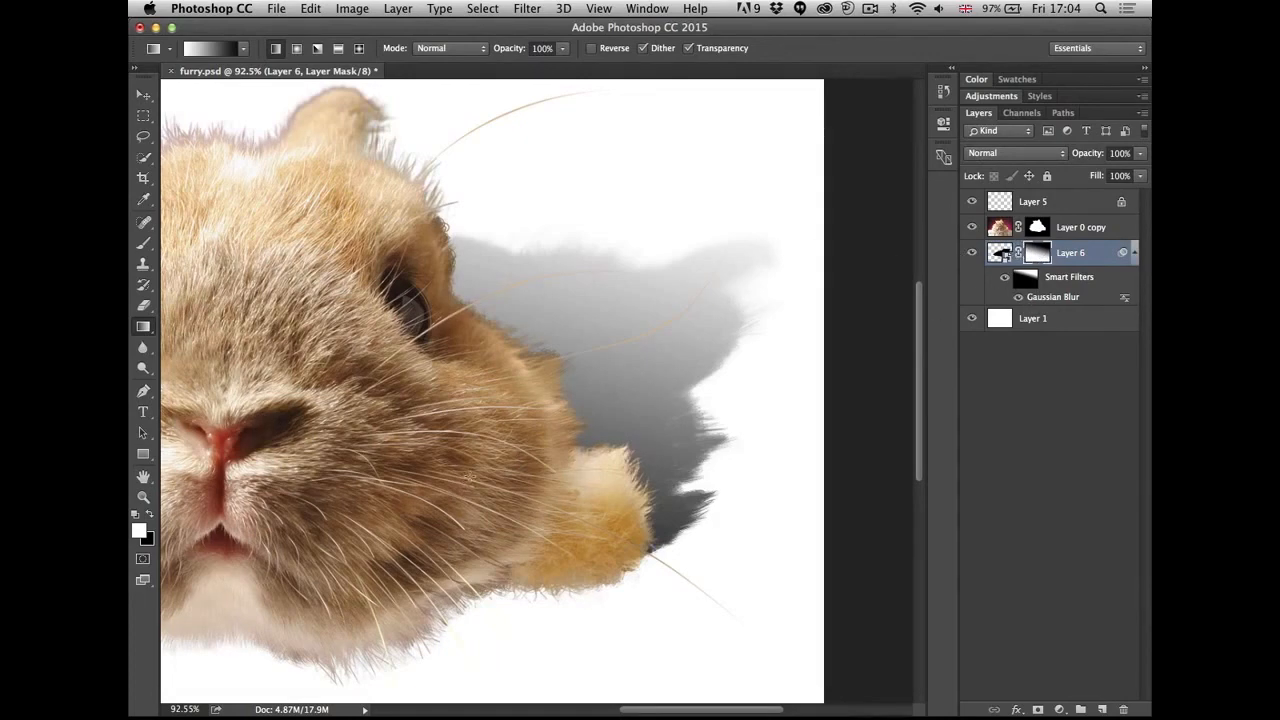
drag(549, 378, 497, 417)
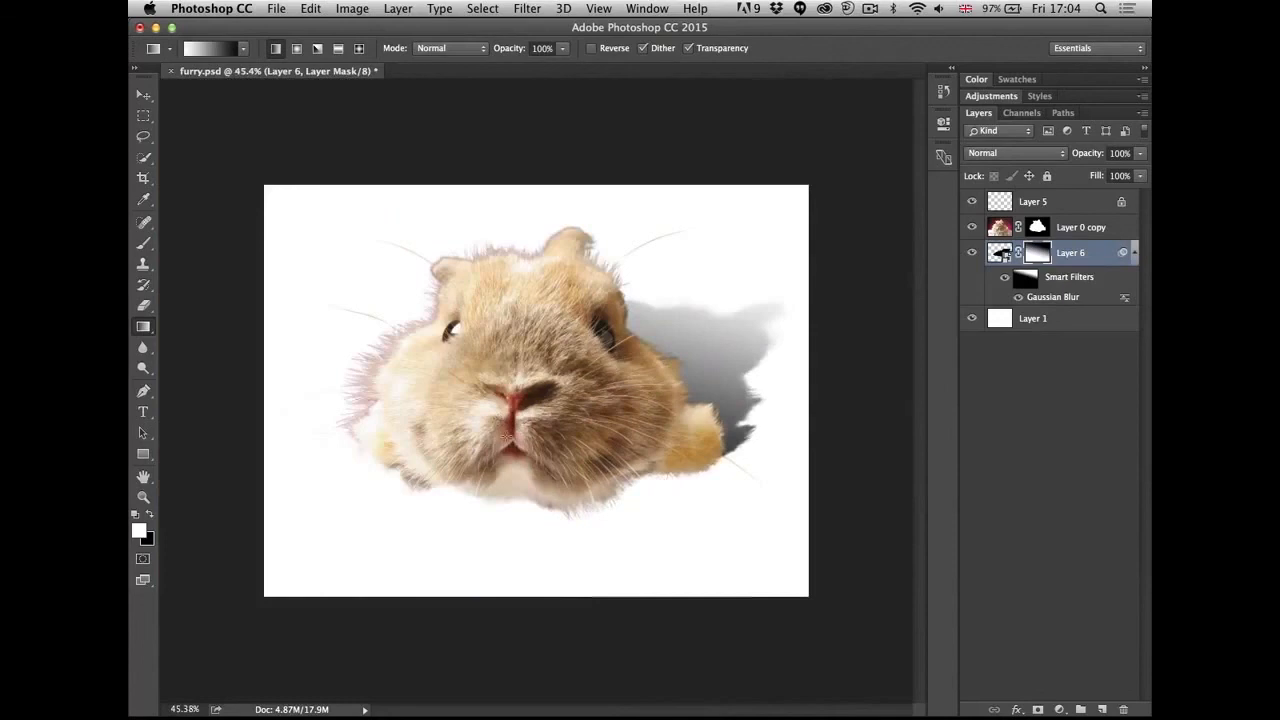
- Pull the lower-left corner of Layer 6's shadow slightly inward with Free Transform, suppressing future smart filter warnings
key(v)
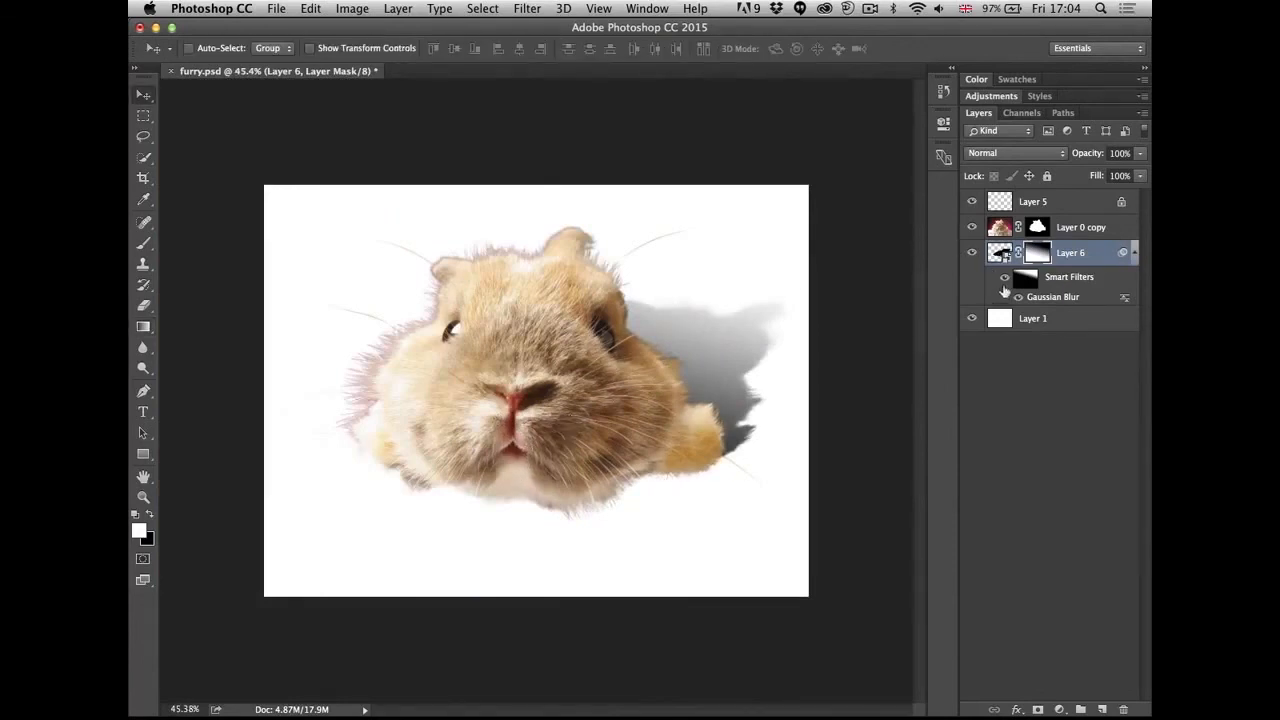
click(1001, 256)
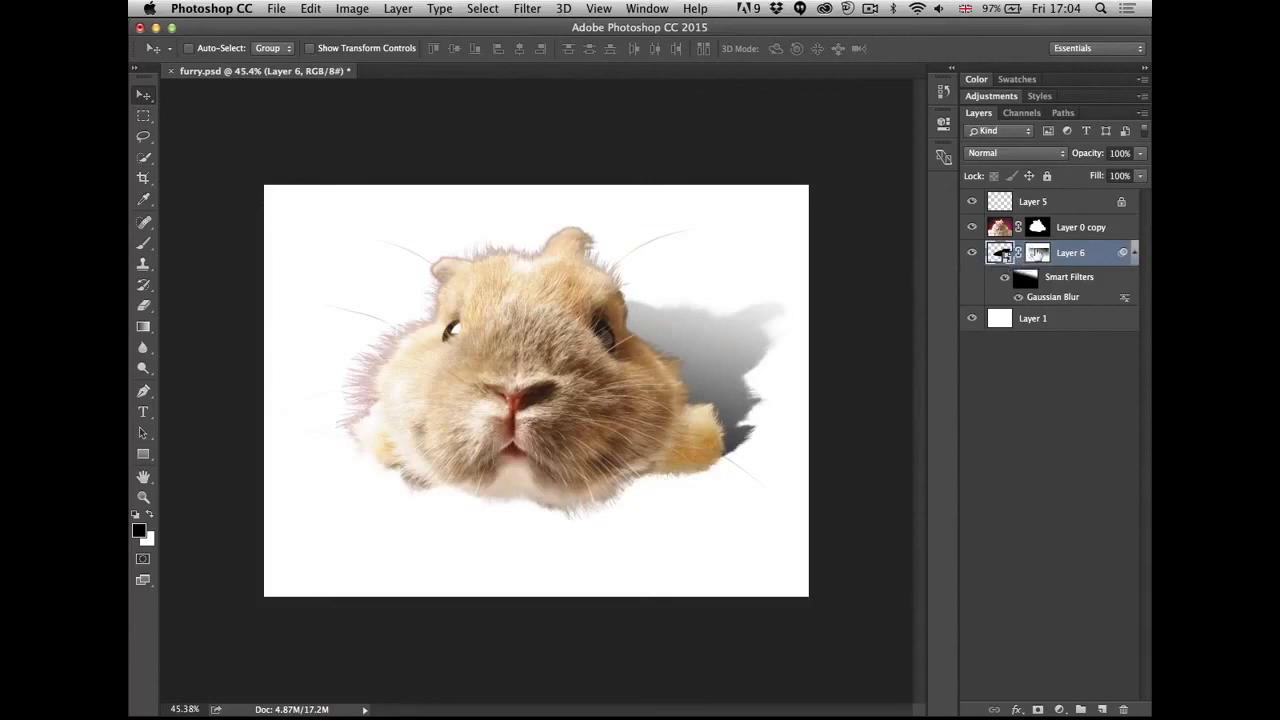
key(super+t)
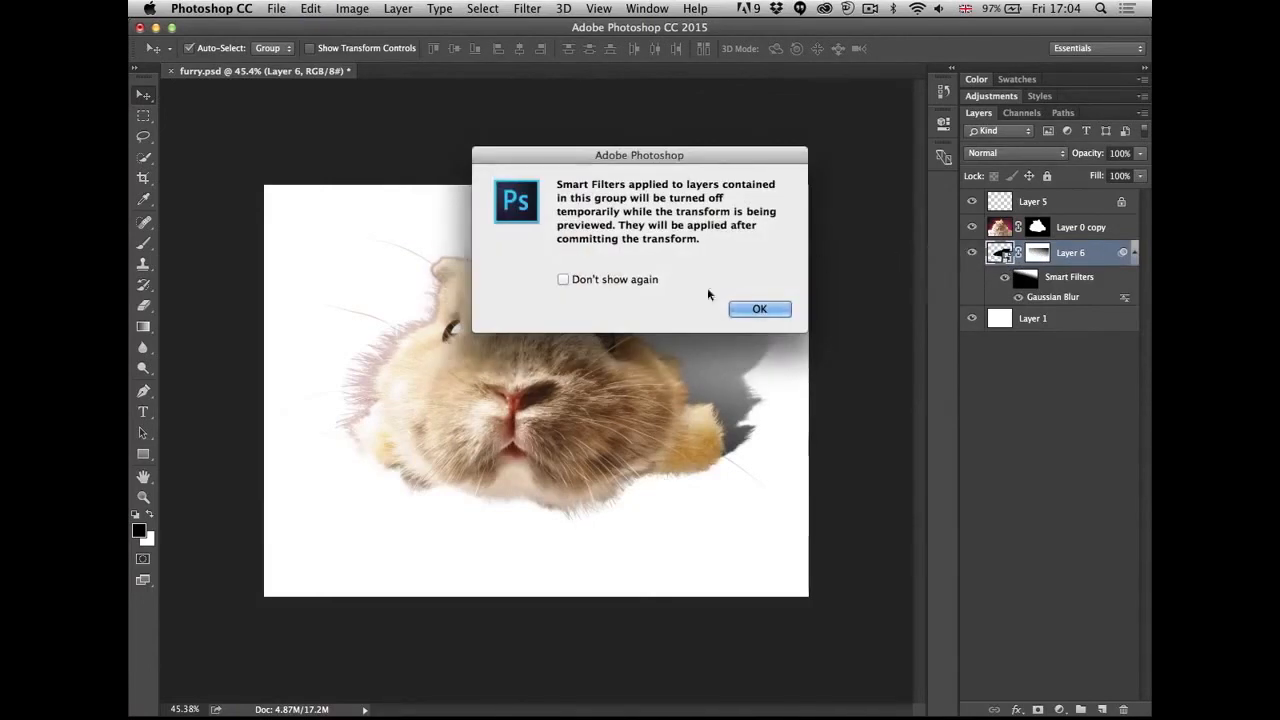
click(642, 280)
click(759, 309)
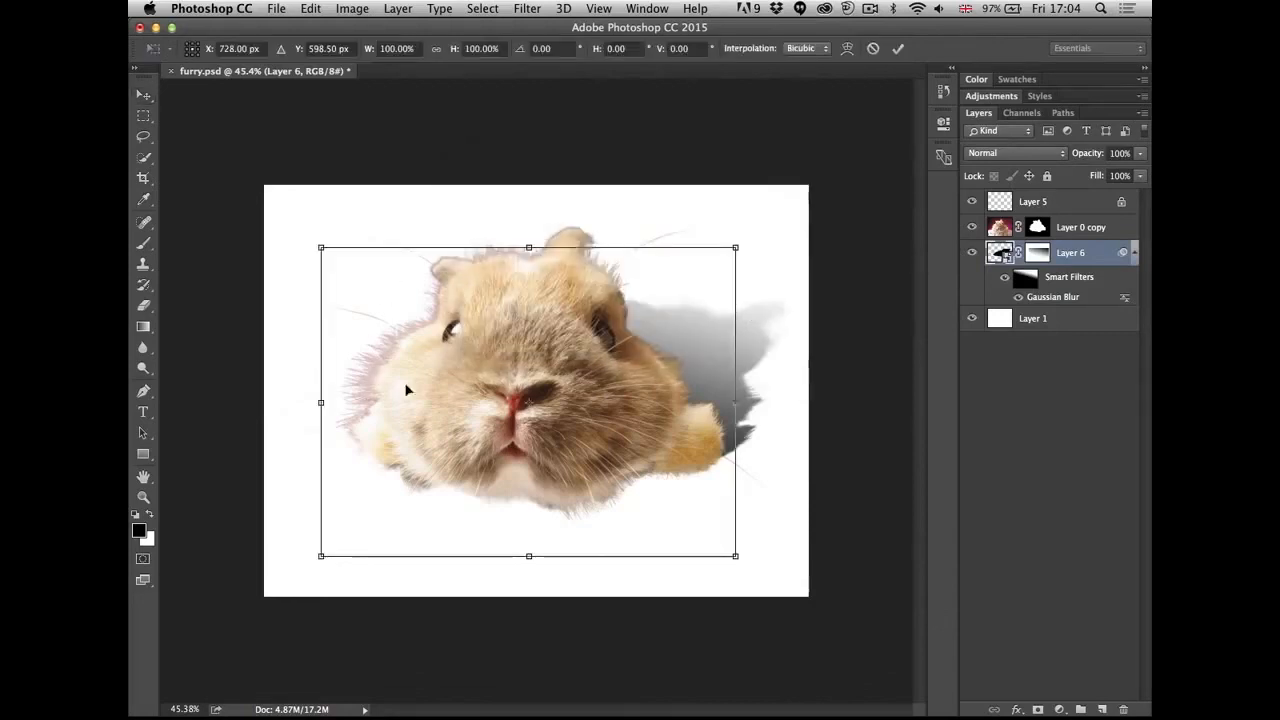
drag(323, 557, 345, 540)
key(Return)
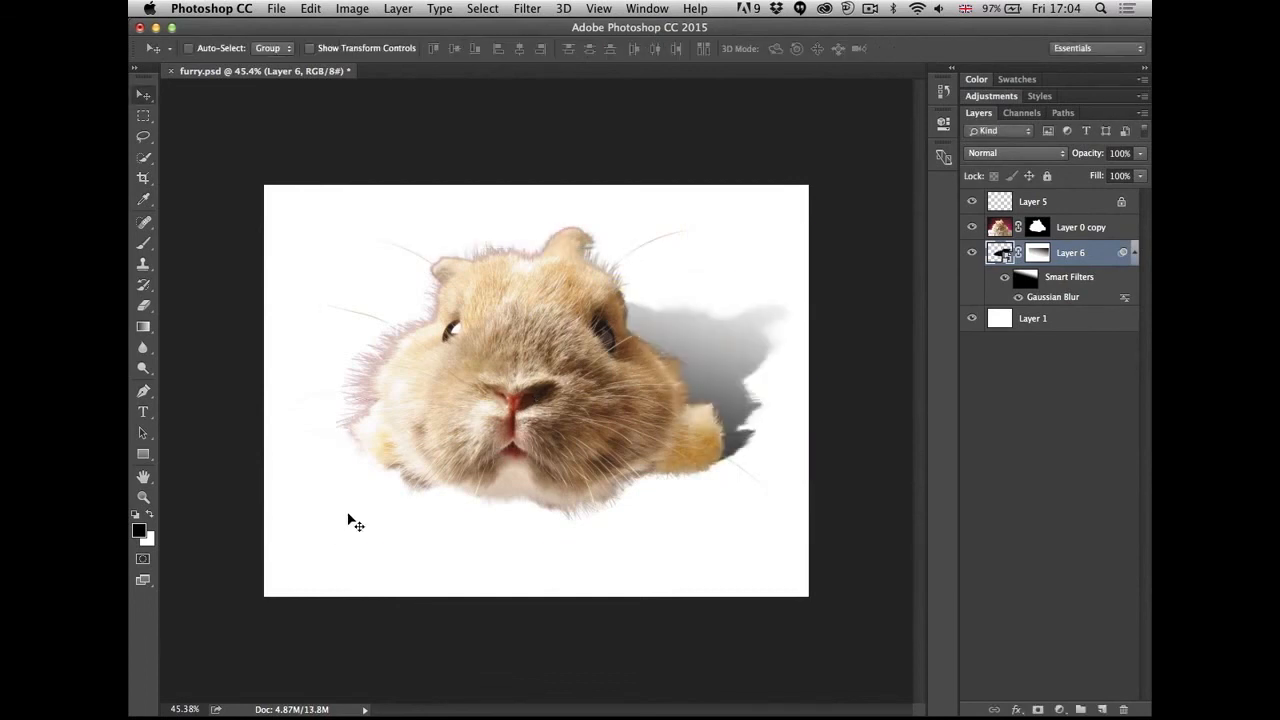
- Hide the cast shadow on Layer 6 and add a new layer directly above Layer 1
key(super+space)
drag(743, 366, 737, 395)
key(super+space)
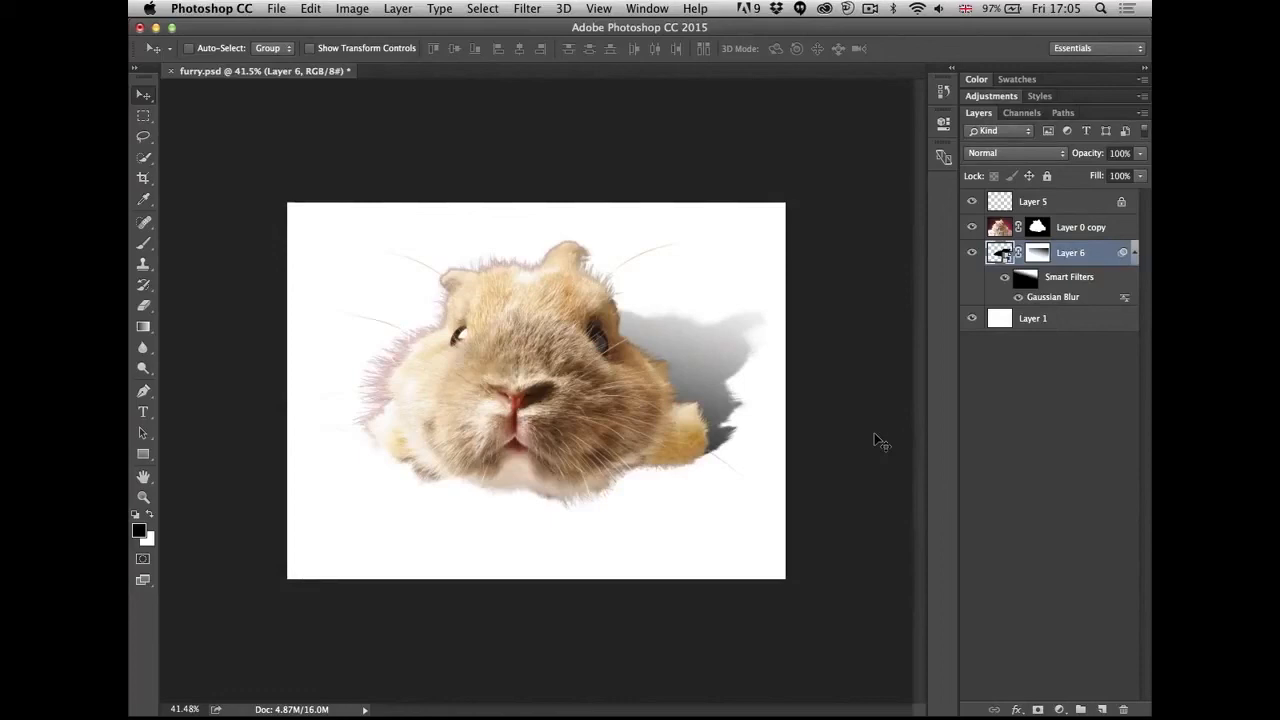
click(971, 252)
click(1030, 320)
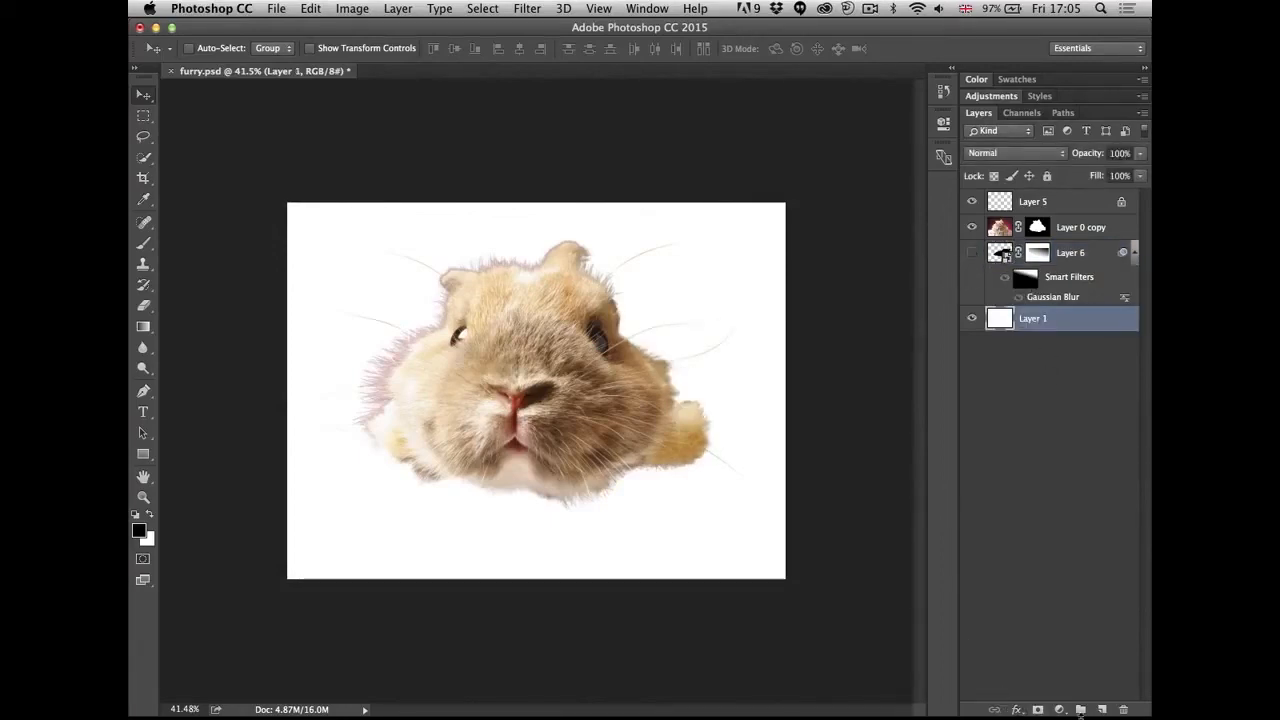
click(1101, 709)
- Draw a wide, flat elliptical selection under the rabbit, fill it with black on the new layer, and deselect
key(m)
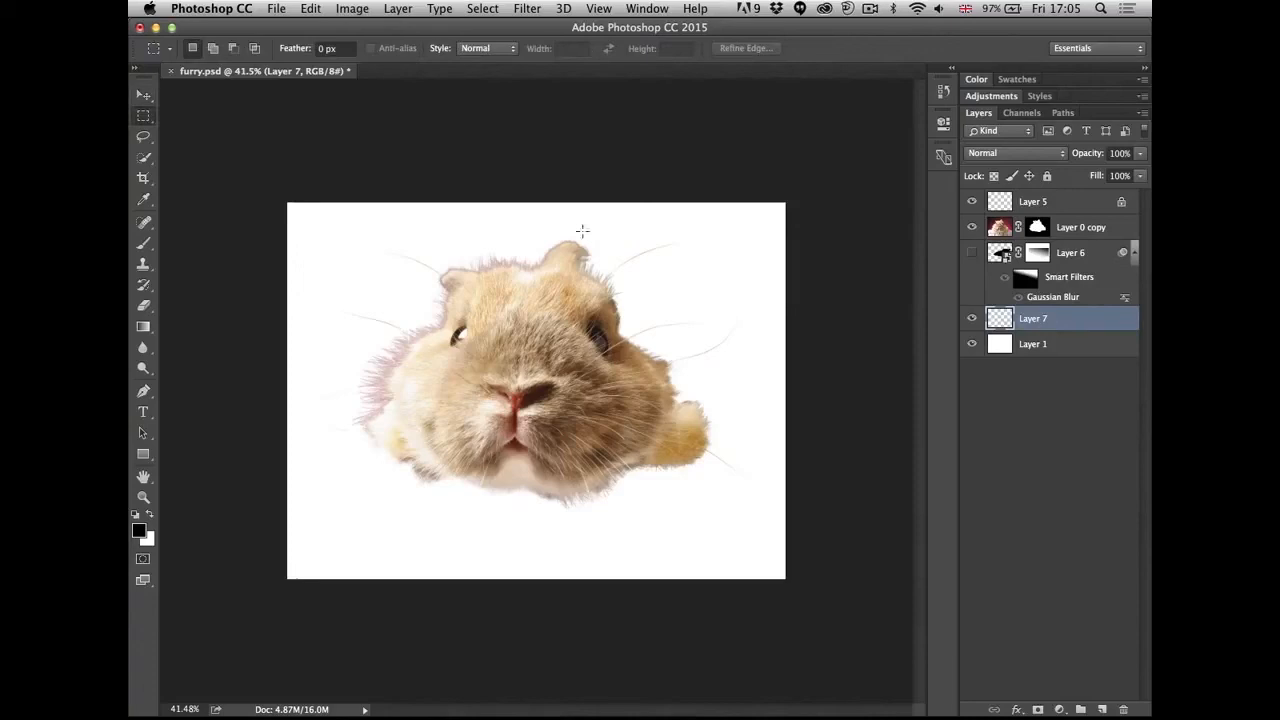
key(shift+m)
drag(399, 440, 667, 517)
key(alt+BackSpace)
key(super+d)
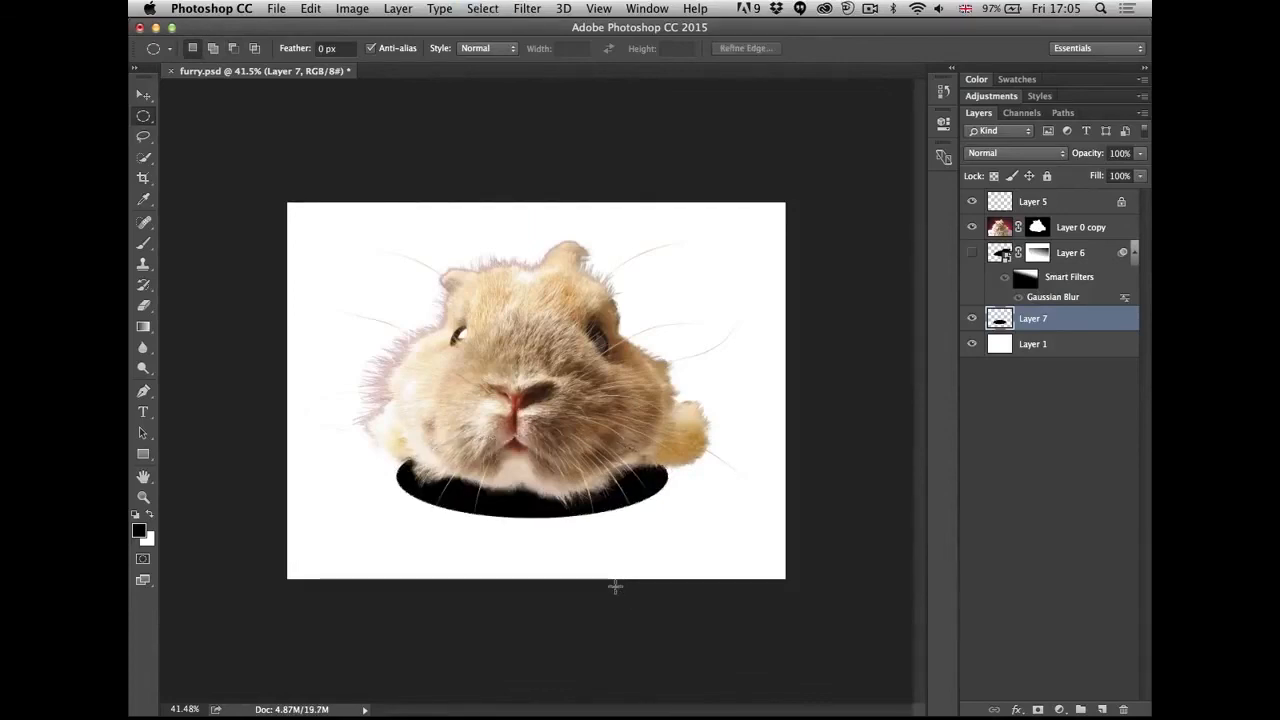
- Blur the black ellipse with a strong Gaussian Blur, using a radius well above 4.8 pixels
click(522, 8)
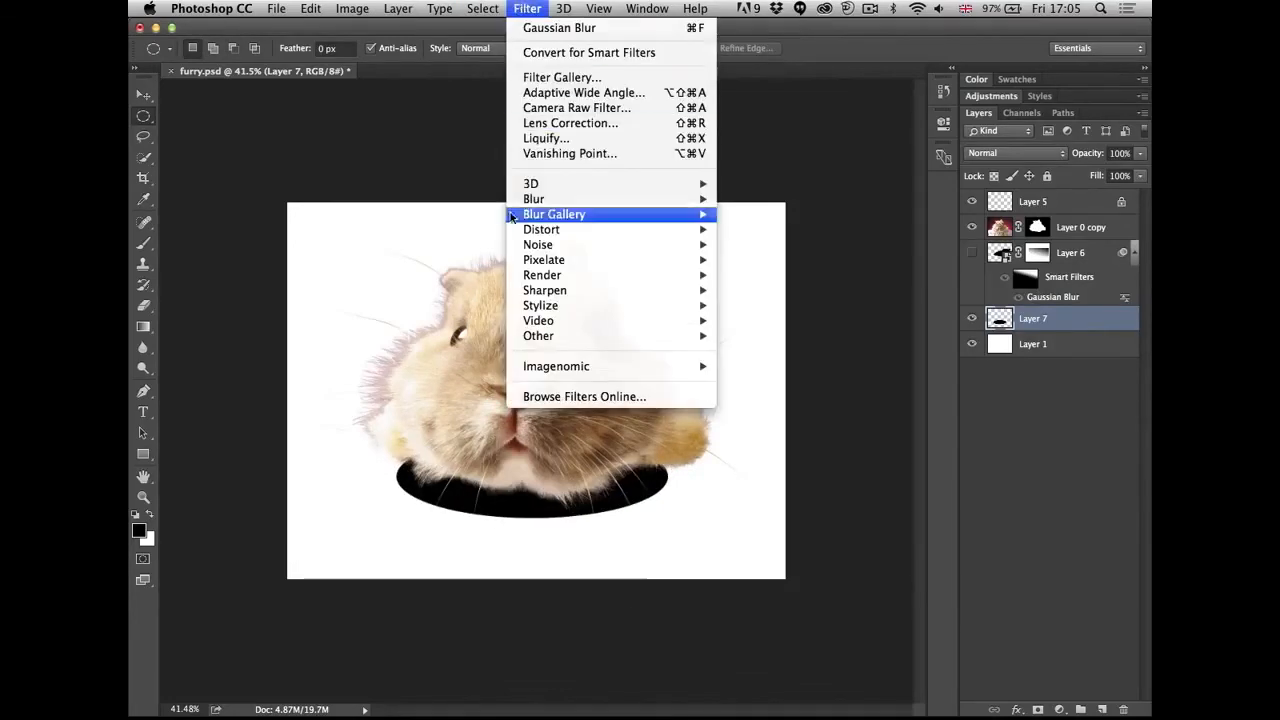
mouse_move(600, 198)
click(770, 260)
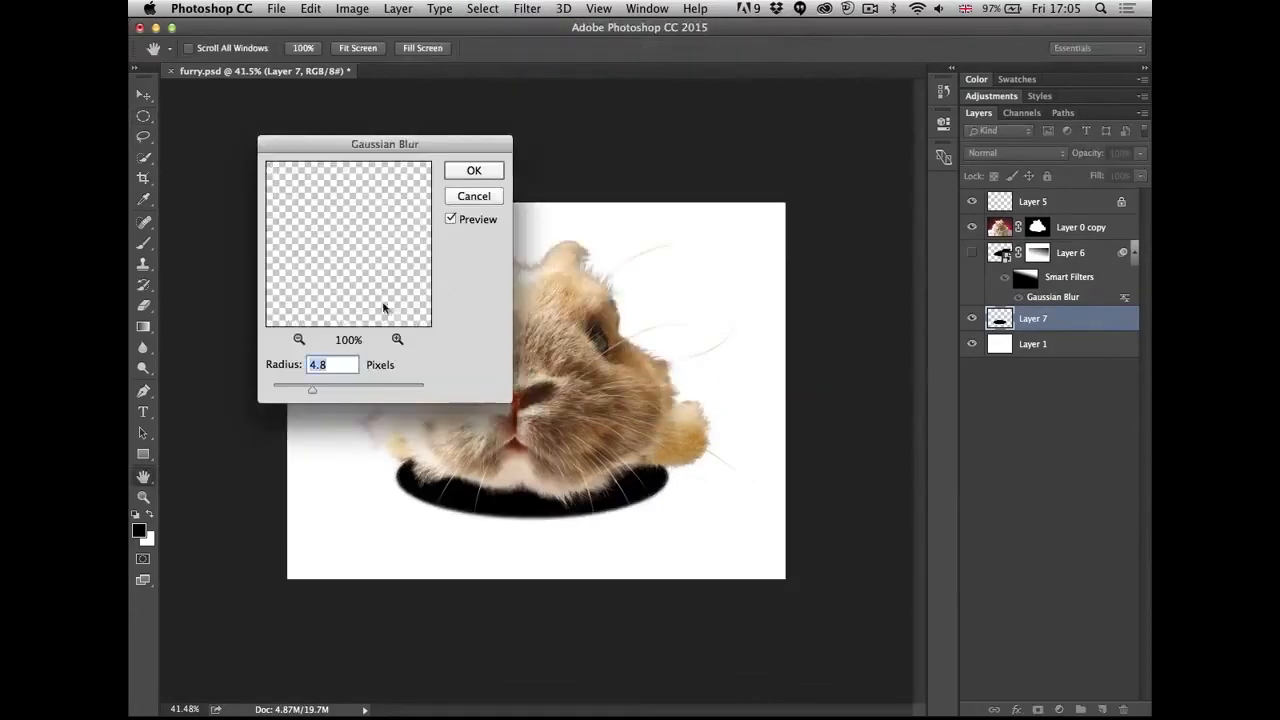
drag(343, 389, 390, 398)
click(474, 170)
- Flatten the blurred ellipse vertically with Free Transform and move it slightly down as a soft ground shadow beneath the rabbit
key(ctrl+t)
drag(532, 578, 533, 523)
drag(533, 321, 546, 389)
key(Return)
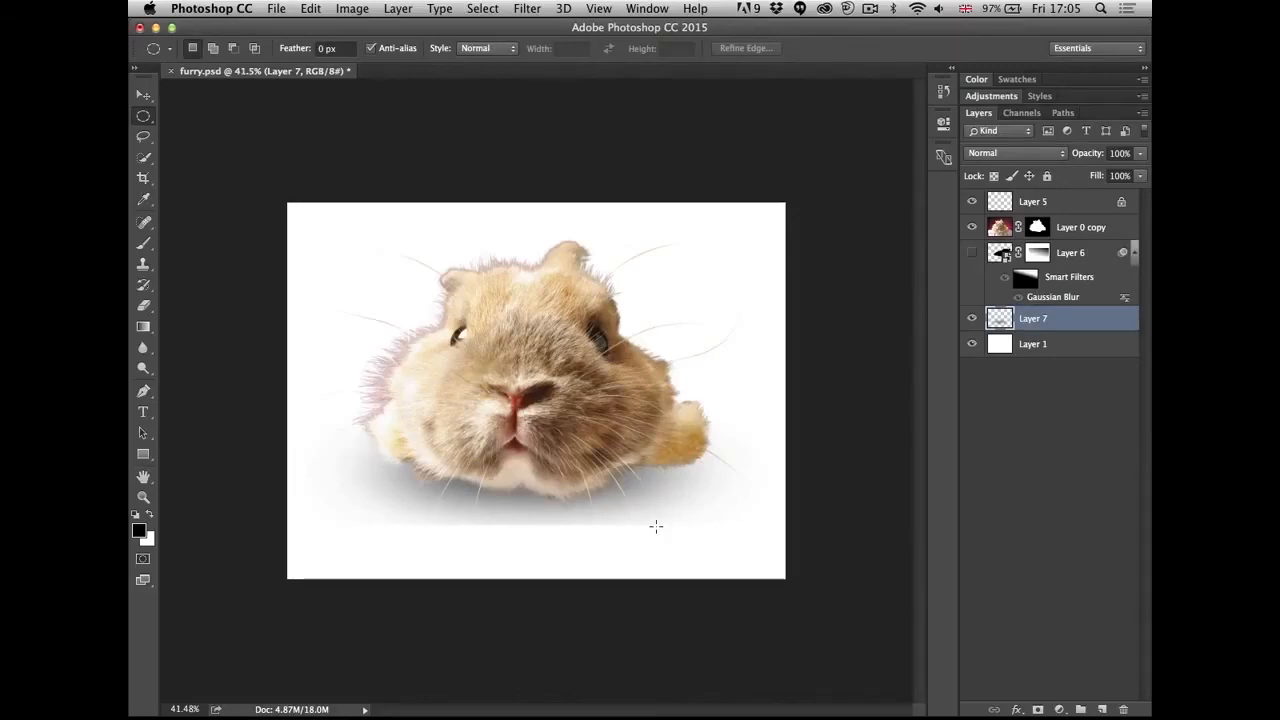
key(v)
drag(505, 445, 563, 514)
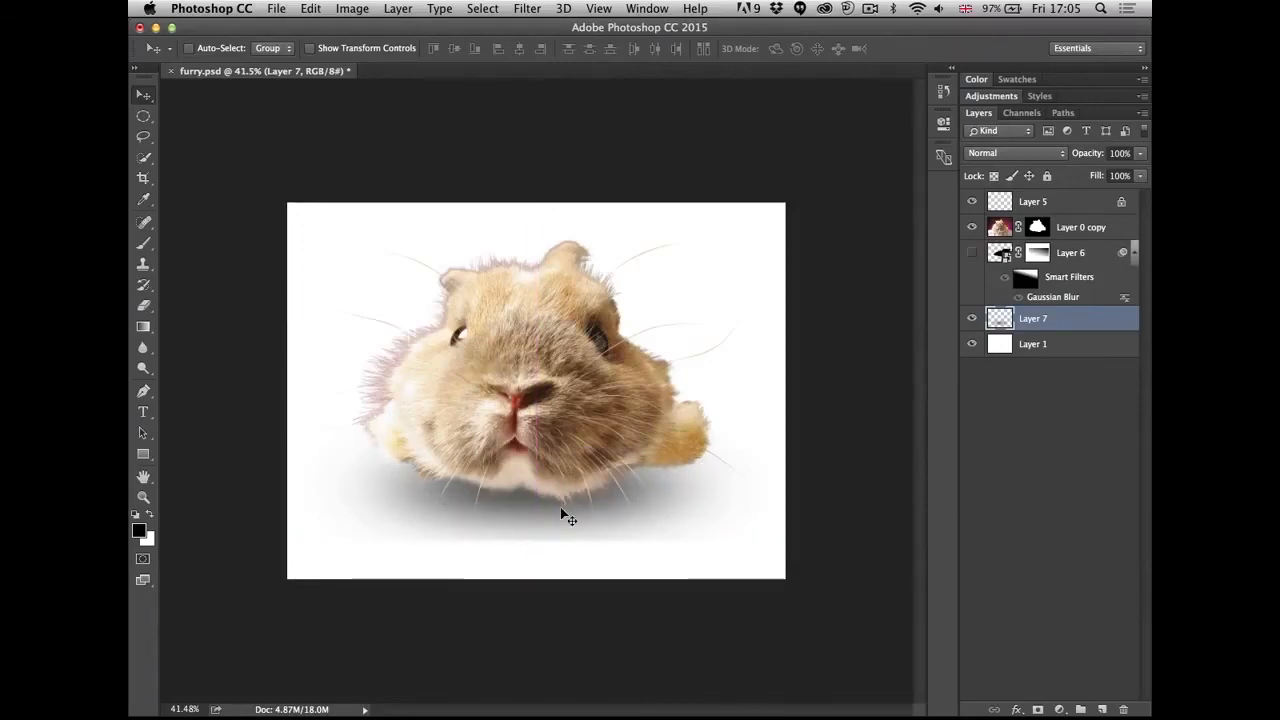